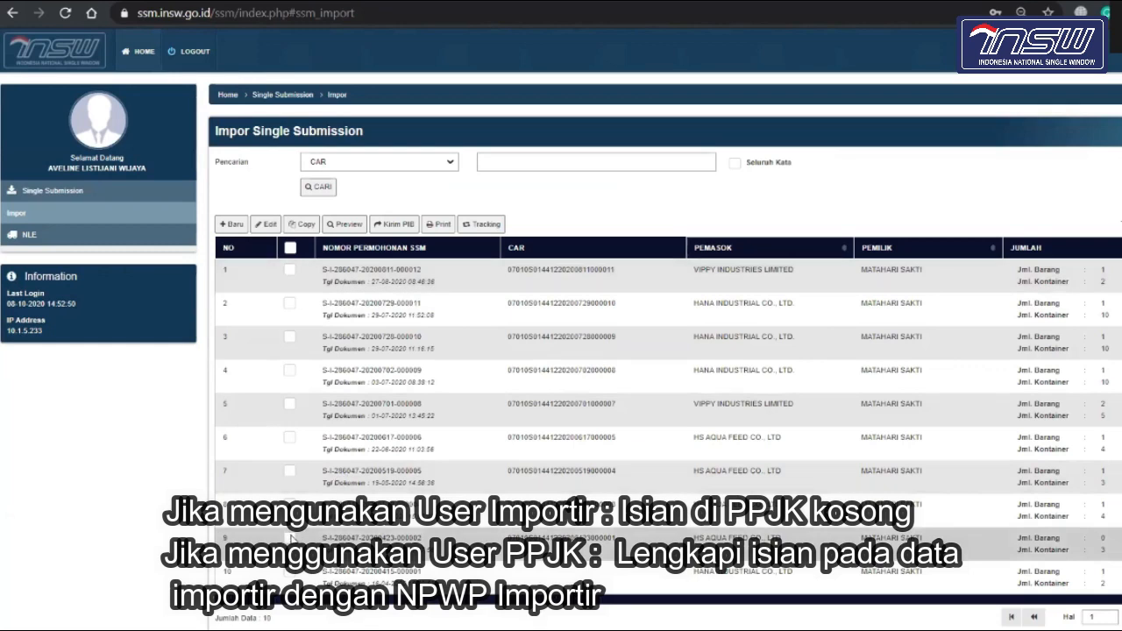
# Step: Select row 9 in the Impor Single Submission list and open it in the Edit form
pyautogui.click(290, 537)
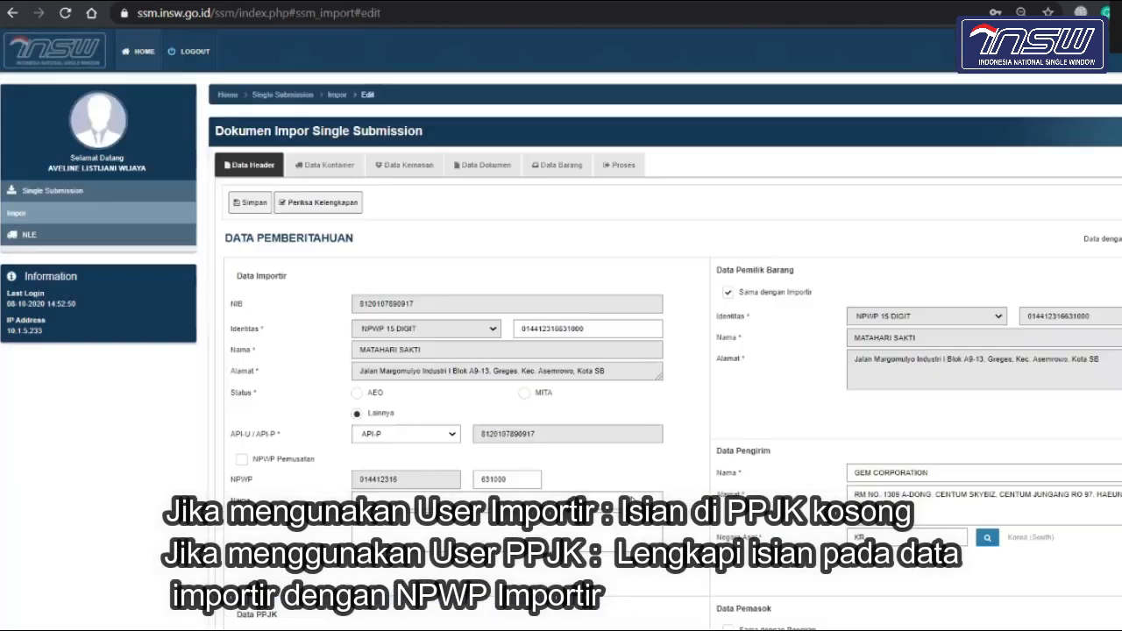
pyautogui.scroll(-1, 632, 501)
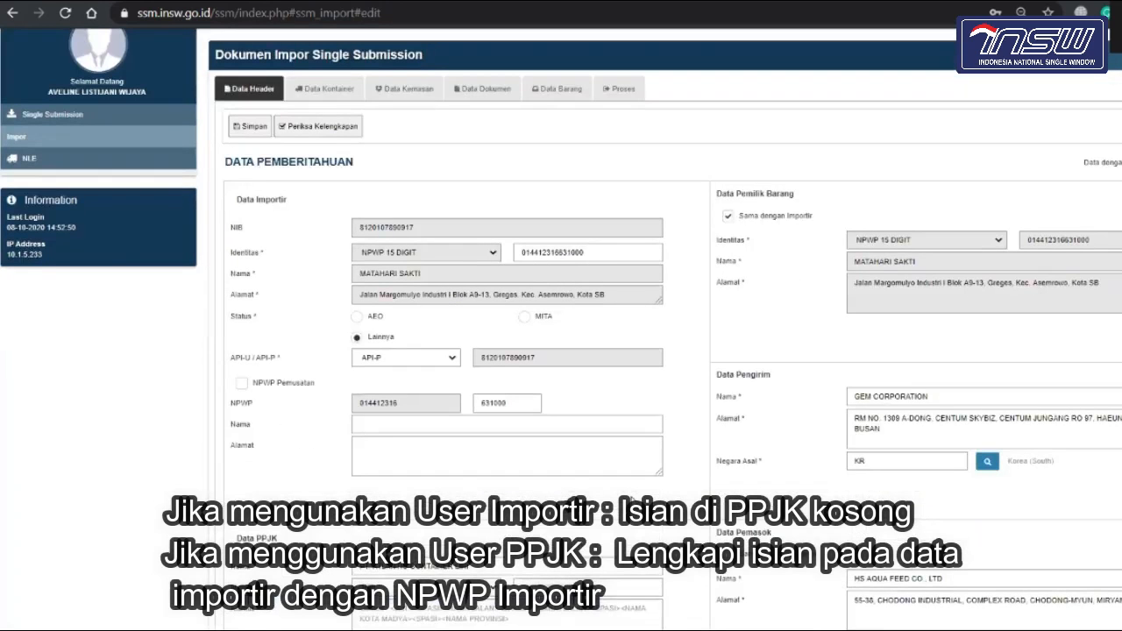
pyautogui.scroll(1, 631, 499)
pyautogui.scroll(-1, 631, 497)
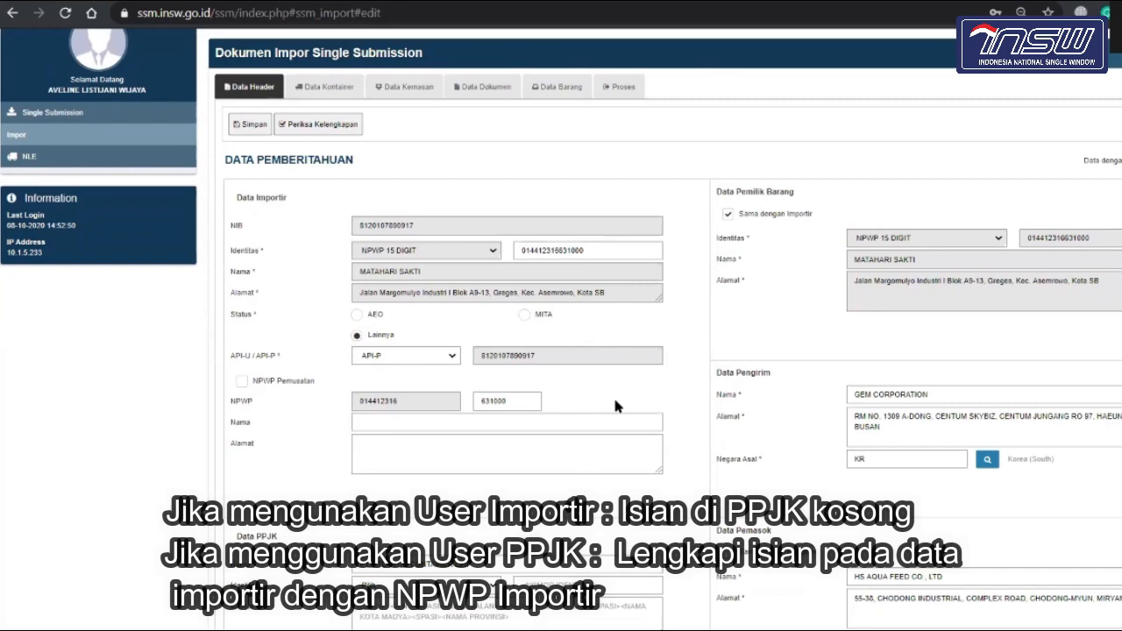
pyautogui.scroll(-2, 617, 406)
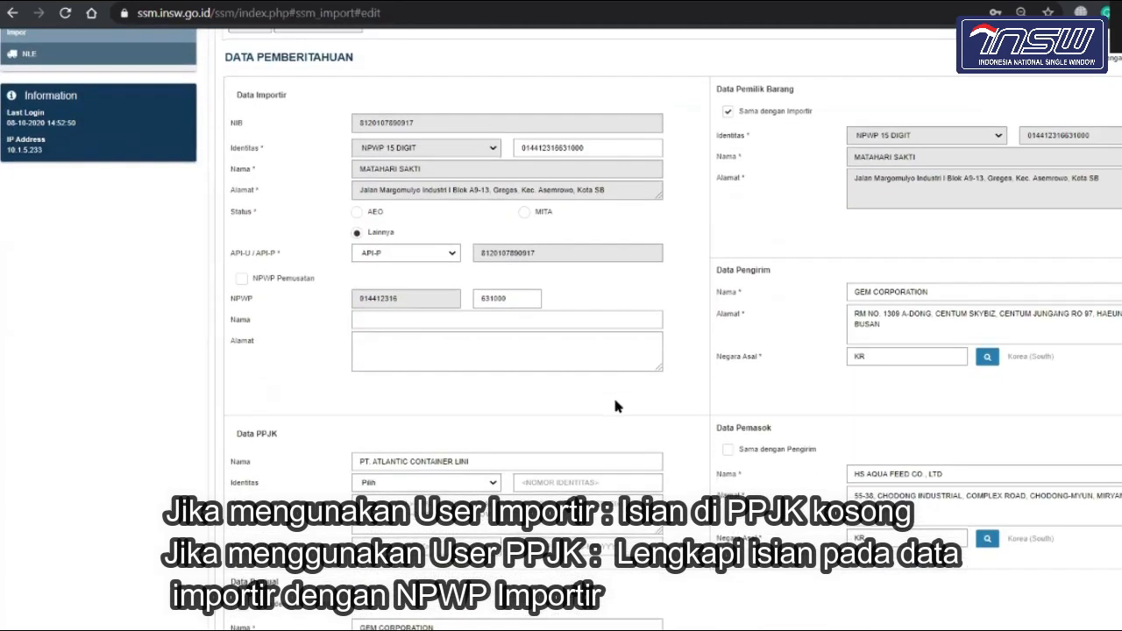
pyautogui.scroll(-2, 616, 403)
pyautogui.scroll(-5, 617, 403)
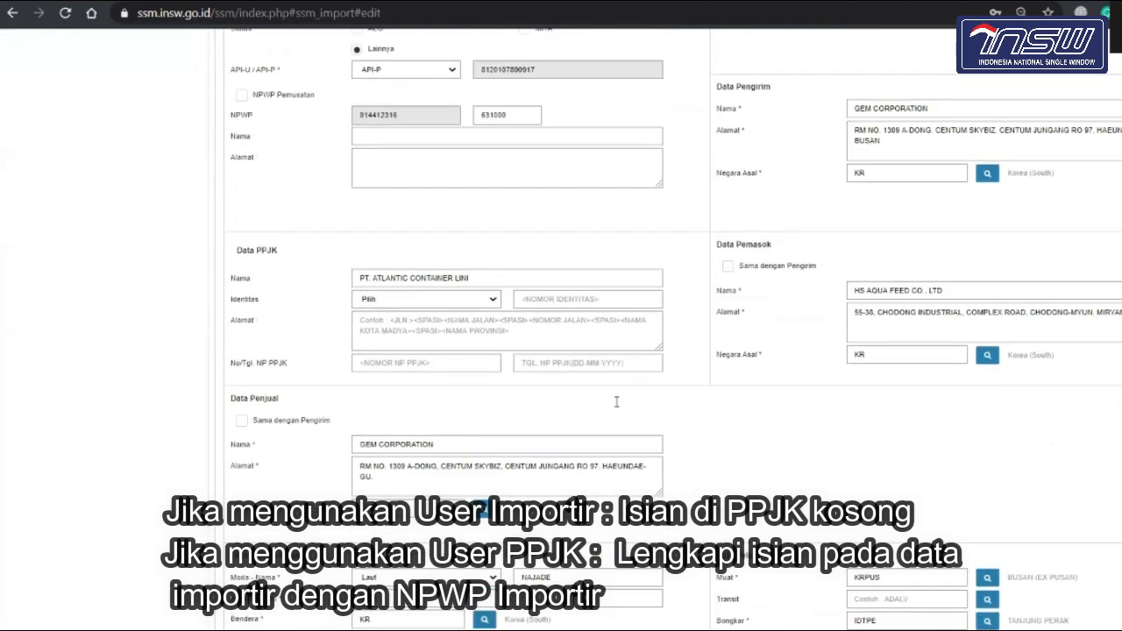
pyautogui.scroll(3, 616, 403)
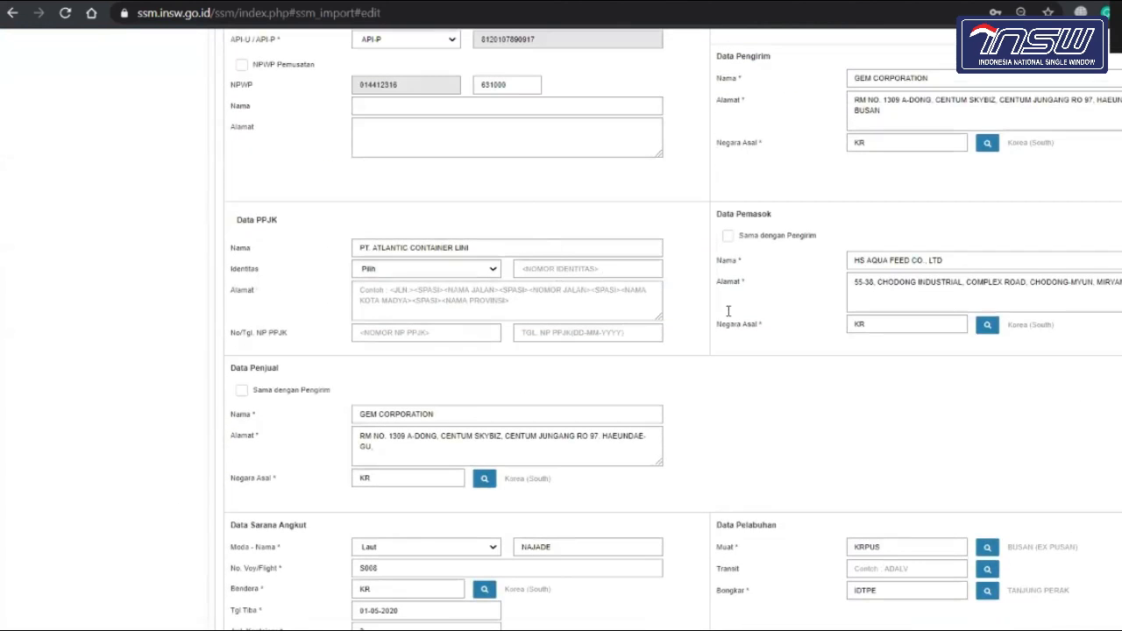
pyautogui.scroll(5, 699, 319)
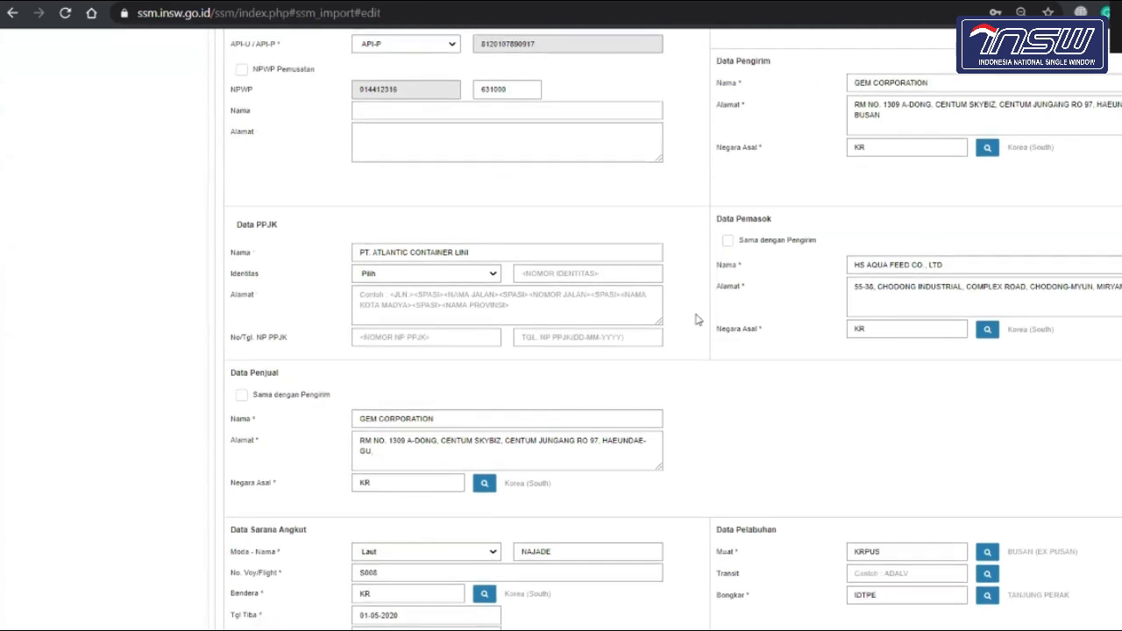
pyautogui.scroll(2, 699, 319)
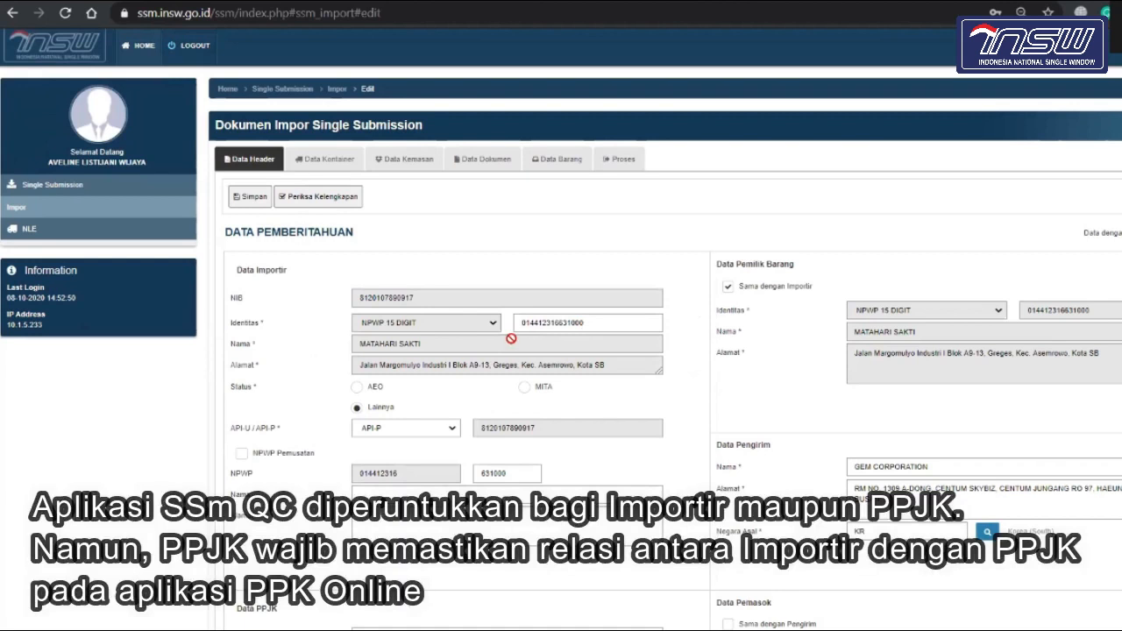
pyautogui.scroll(-3, 512, 338)
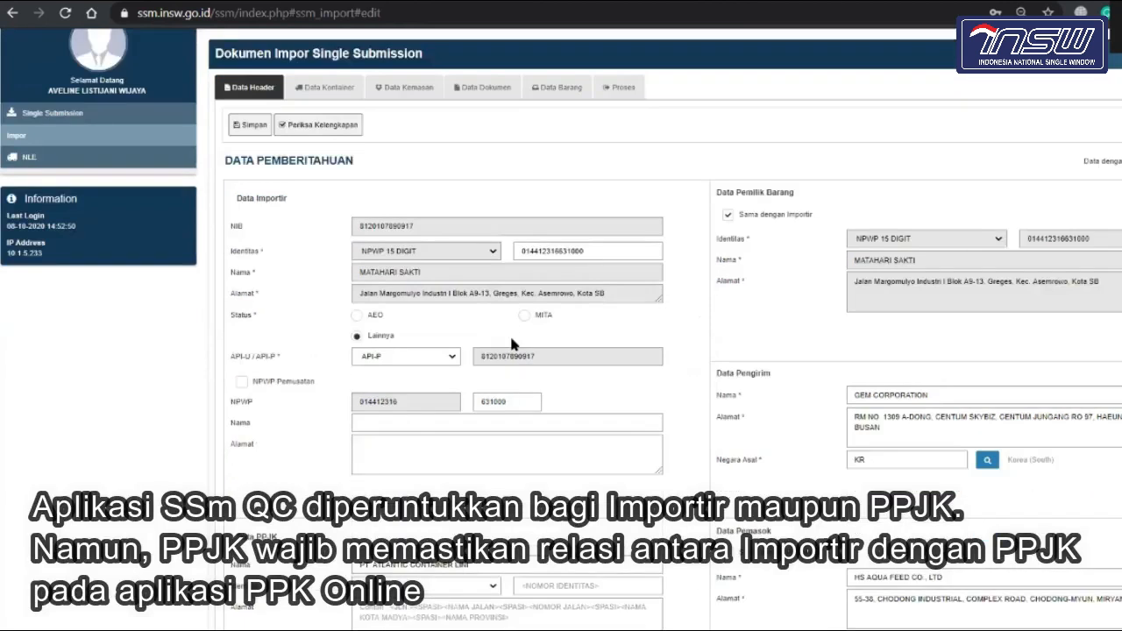
pyautogui.scroll(3, 564, 299)
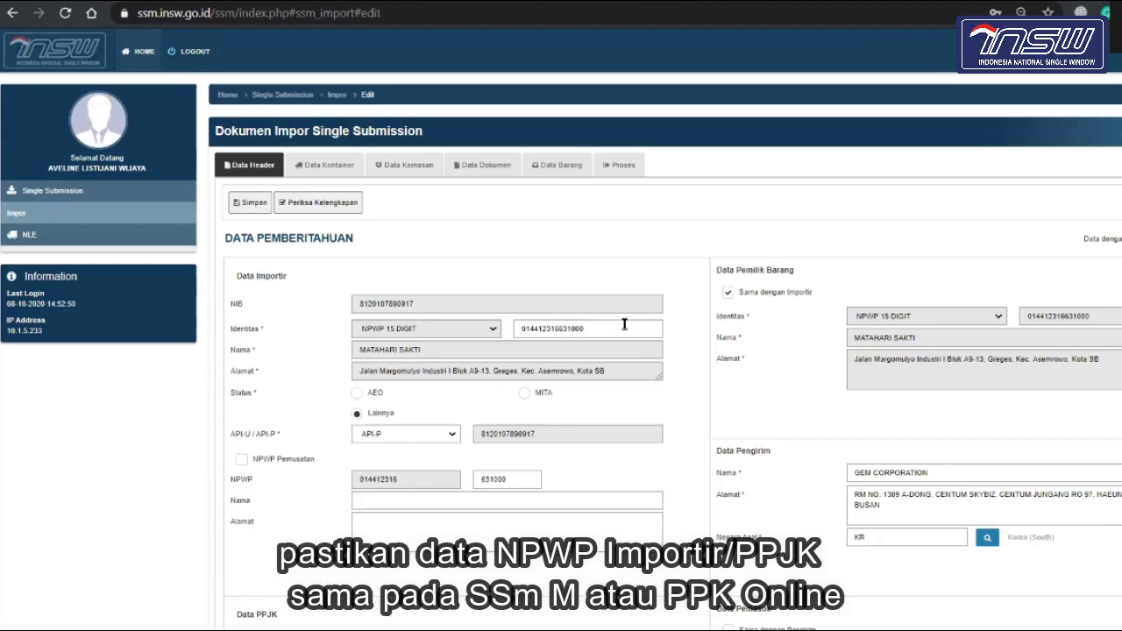
pyautogui.scroll(-2, 616, 386)
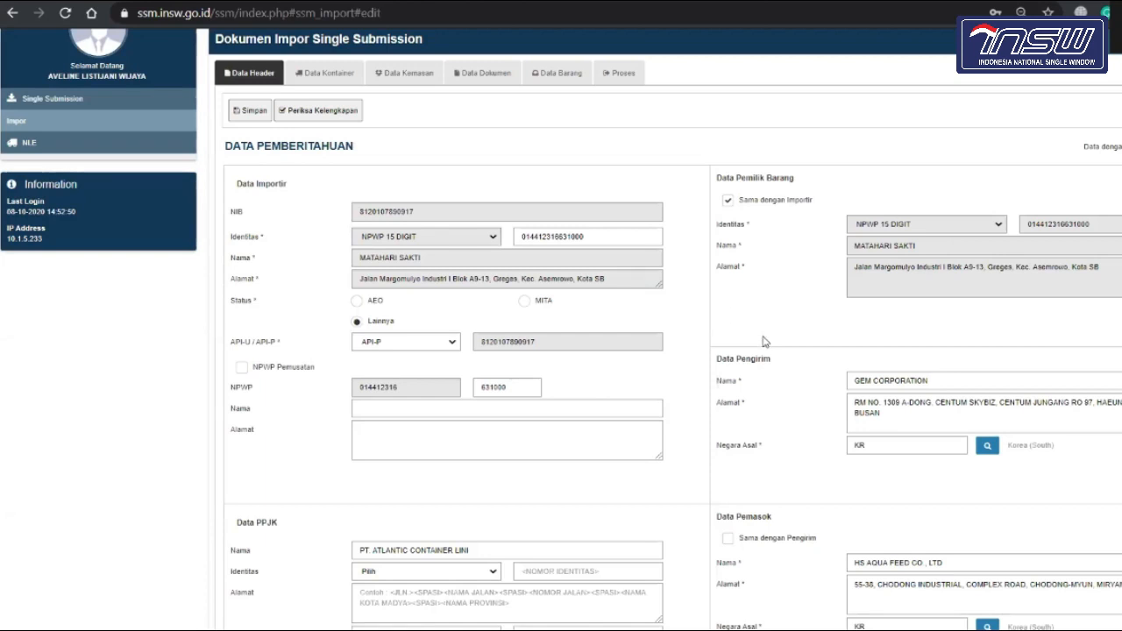
pyautogui.scroll(-1, 763, 342)
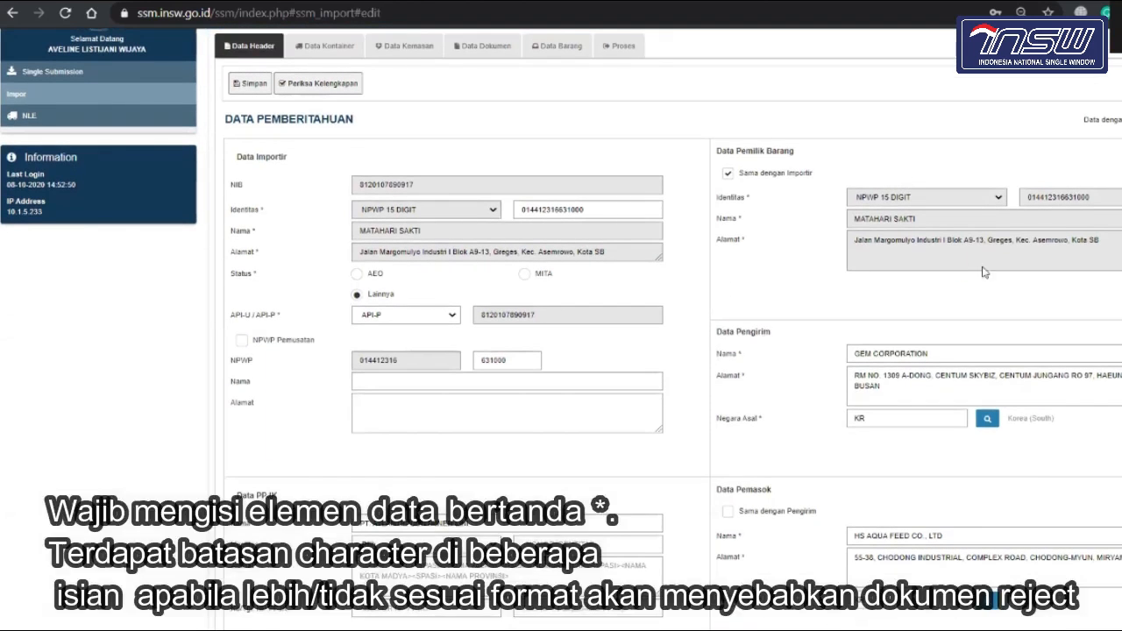
pyautogui.scroll(-1, 924, 349)
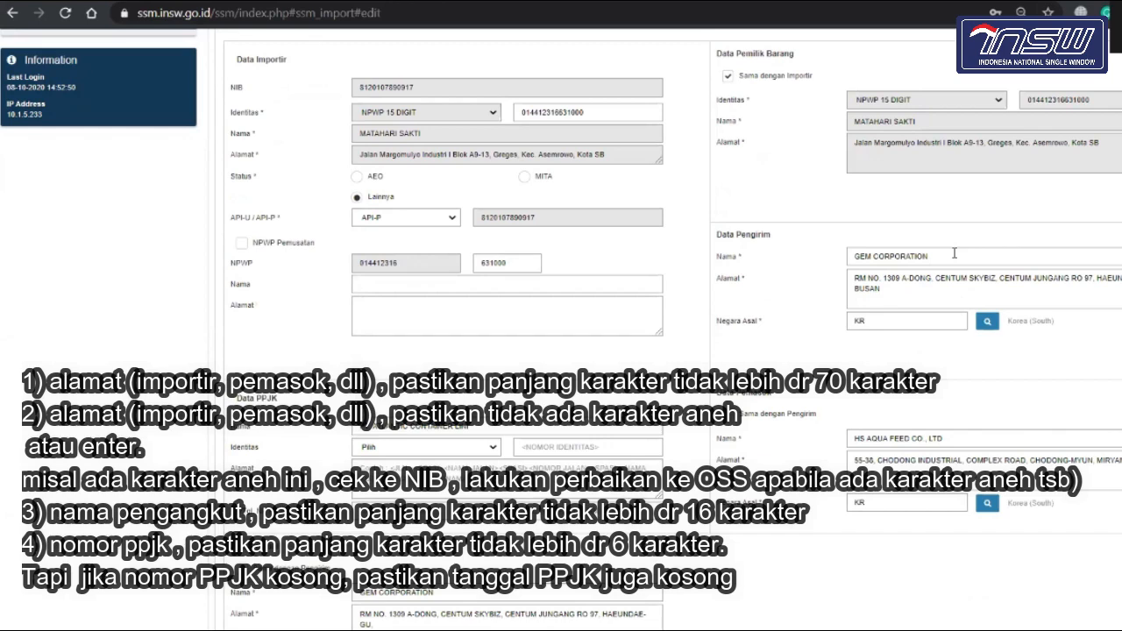
pyautogui.click(930, 283)
pyautogui.scroll(-1, 915, 264)
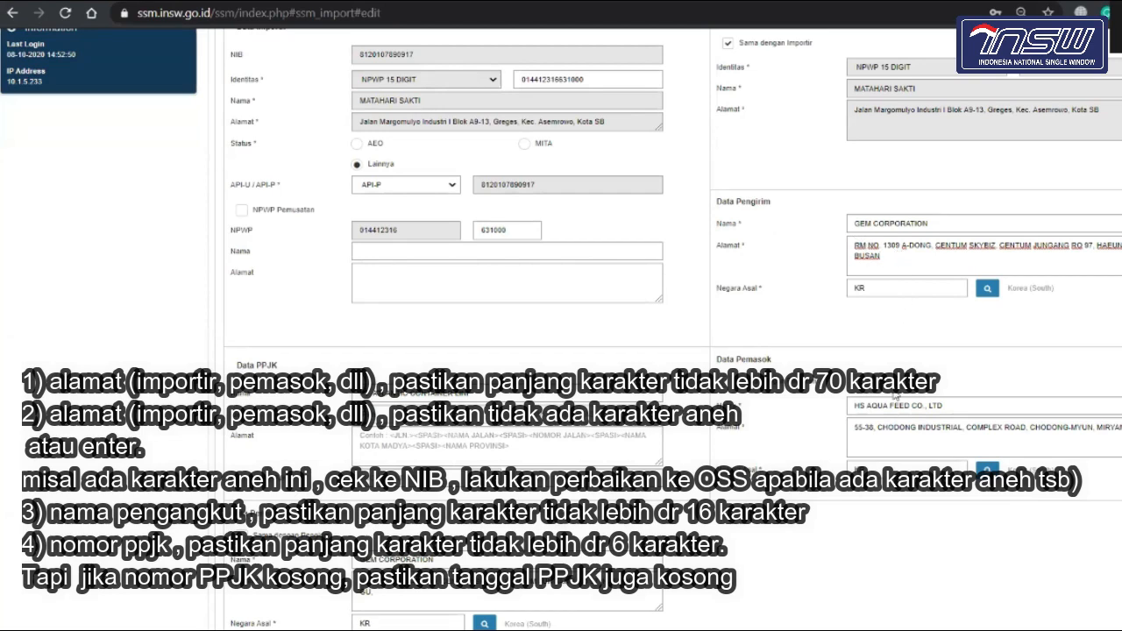
pyautogui.scroll(-1, 886, 373)
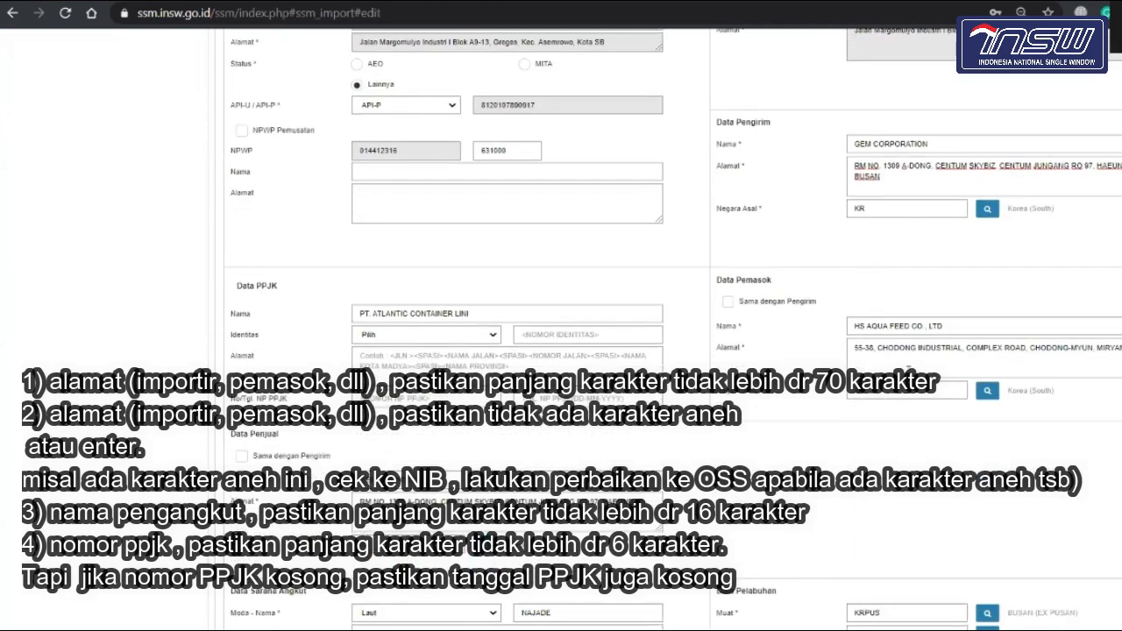
pyautogui.scroll(-1, 908, 370)
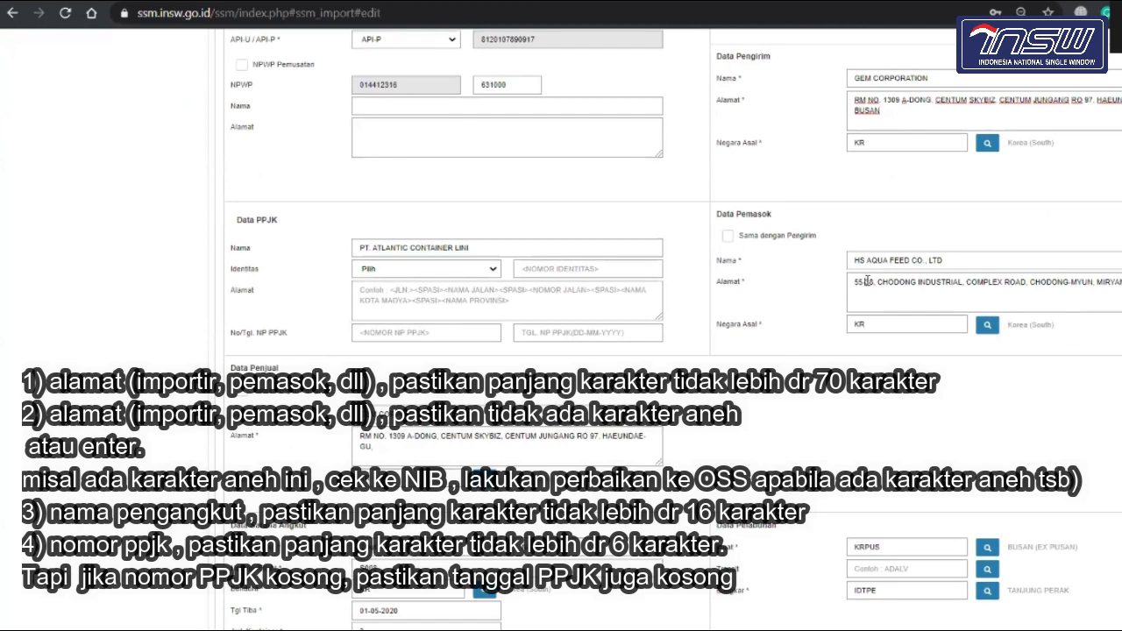
pyautogui.moveTo(866, 282); pyautogui.dragTo(938, 282)
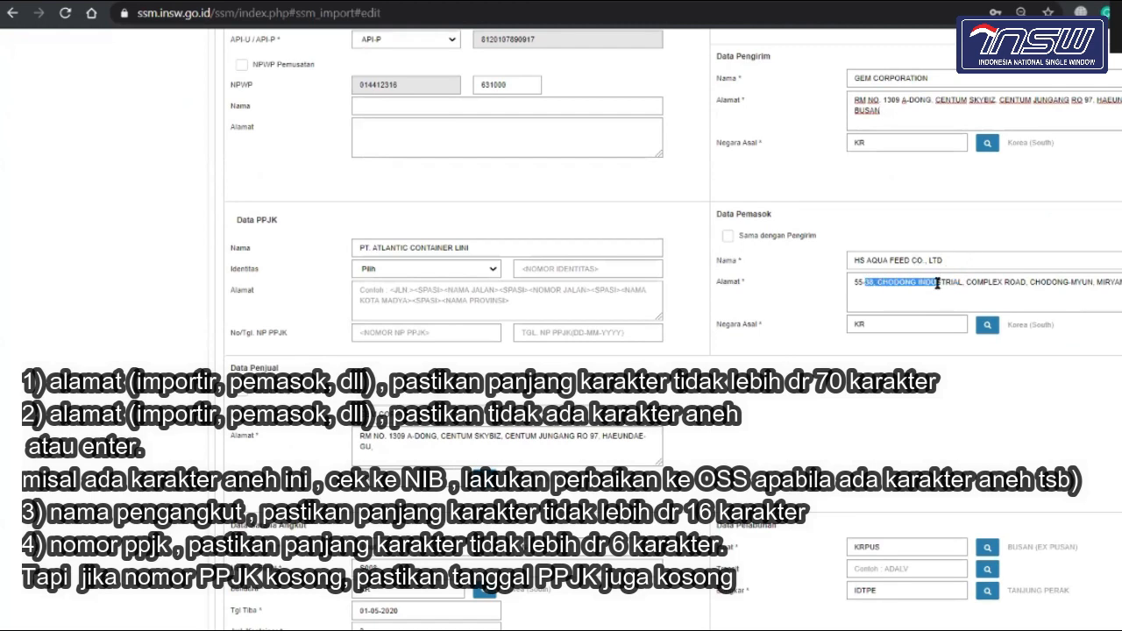
pyautogui.click(953, 281)
pyautogui.scroll(-2, 950, 293)
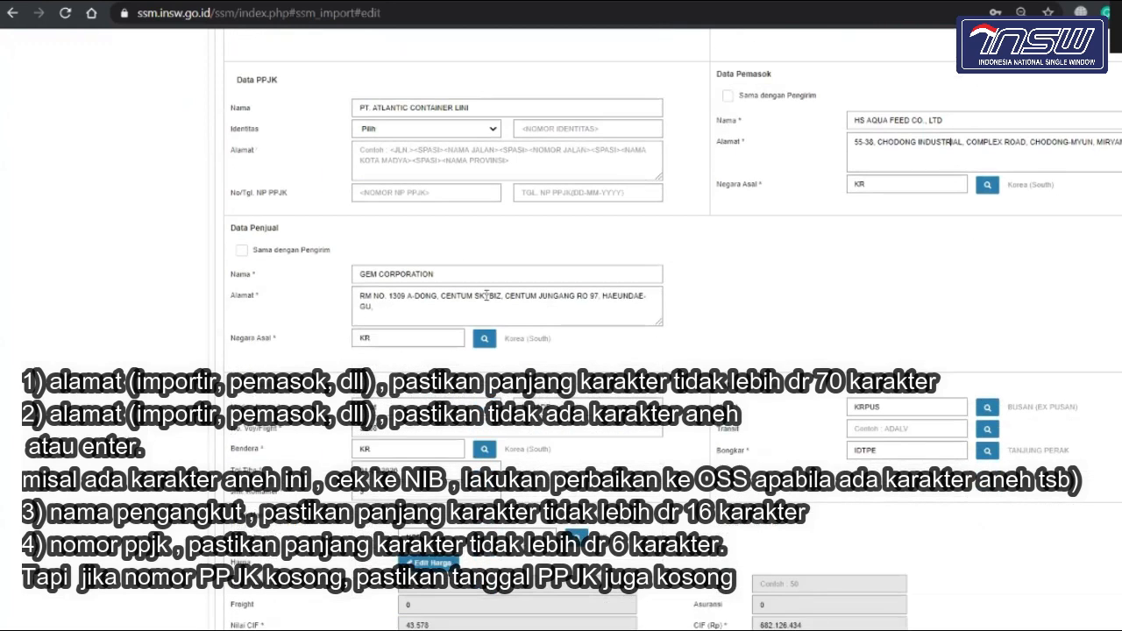
pyautogui.scroll(-1, 488, 300)
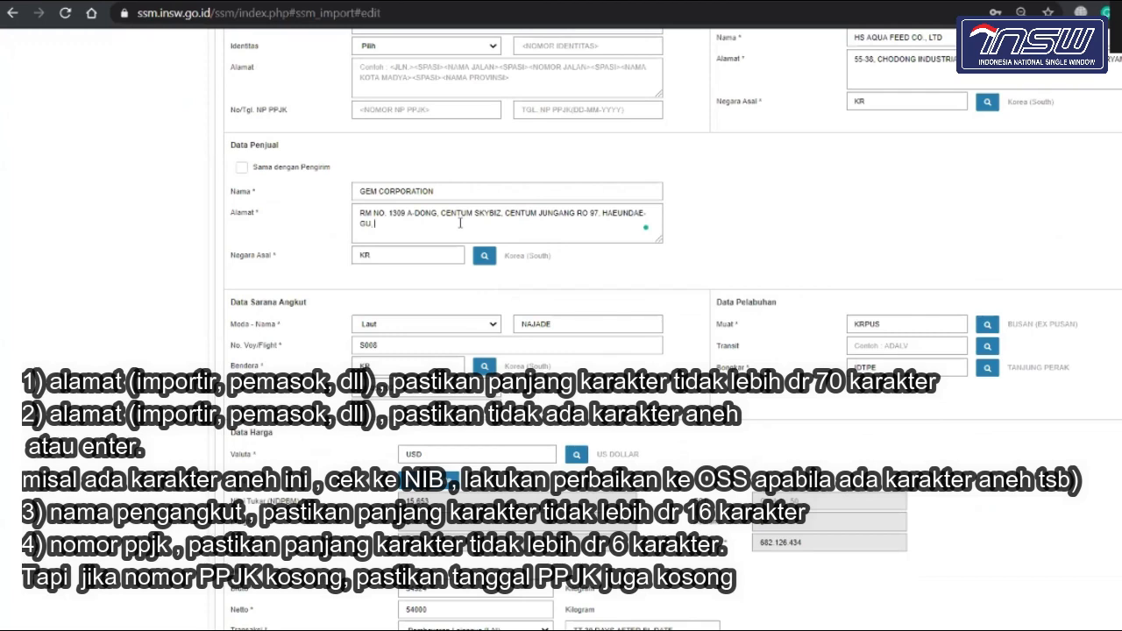
pyautogui.scroll(-1, 611, 314)
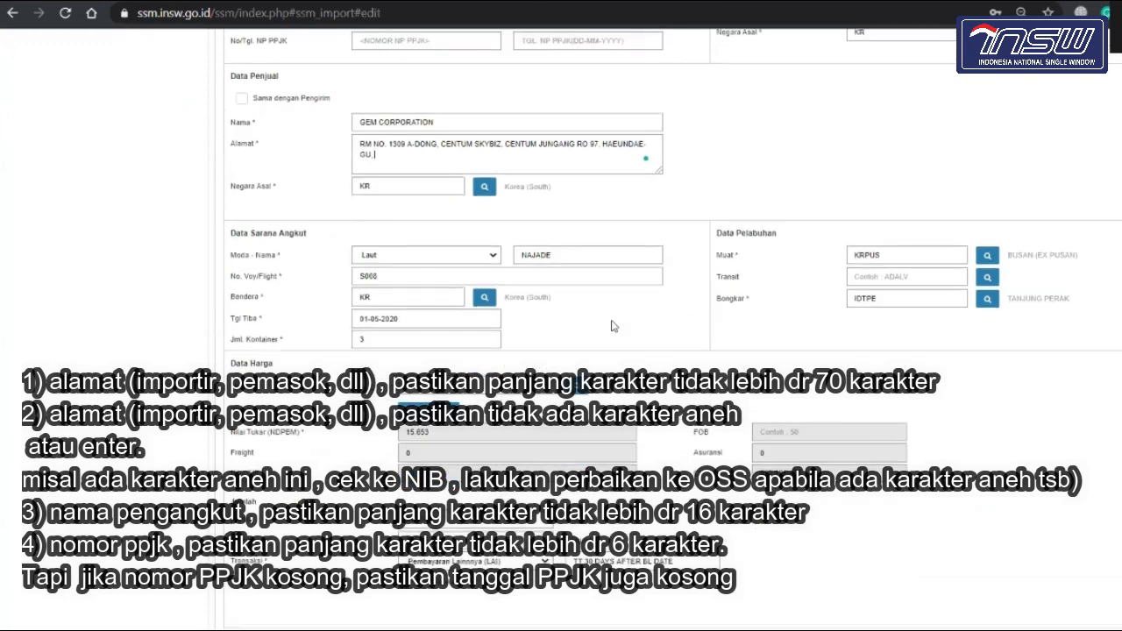
pyautogui.scroll(-1, 614, 327)
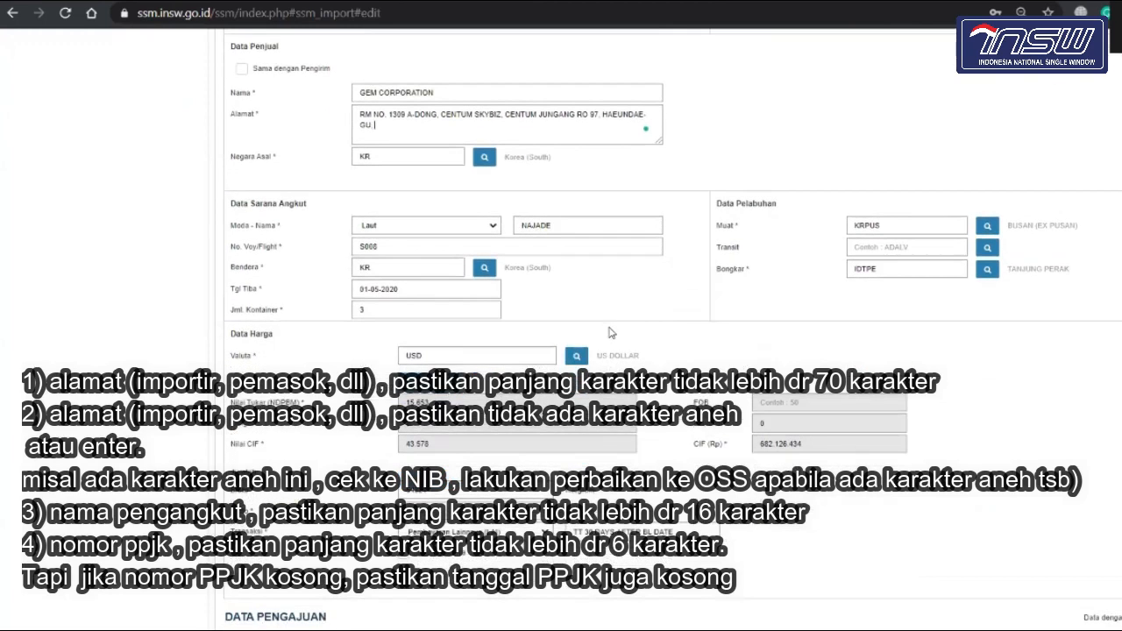
pyautogui.click(575, 228)
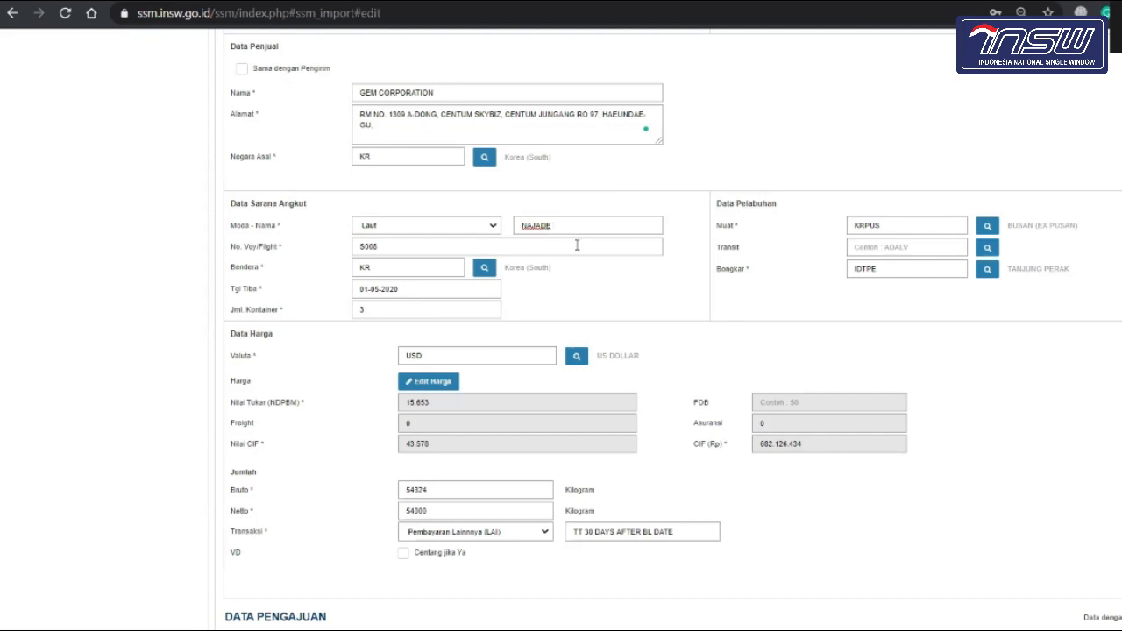
pyautogui.click(575, 244)
pyautogui.click(428, 314)
pyautogui.scroll(2, 367, 326)
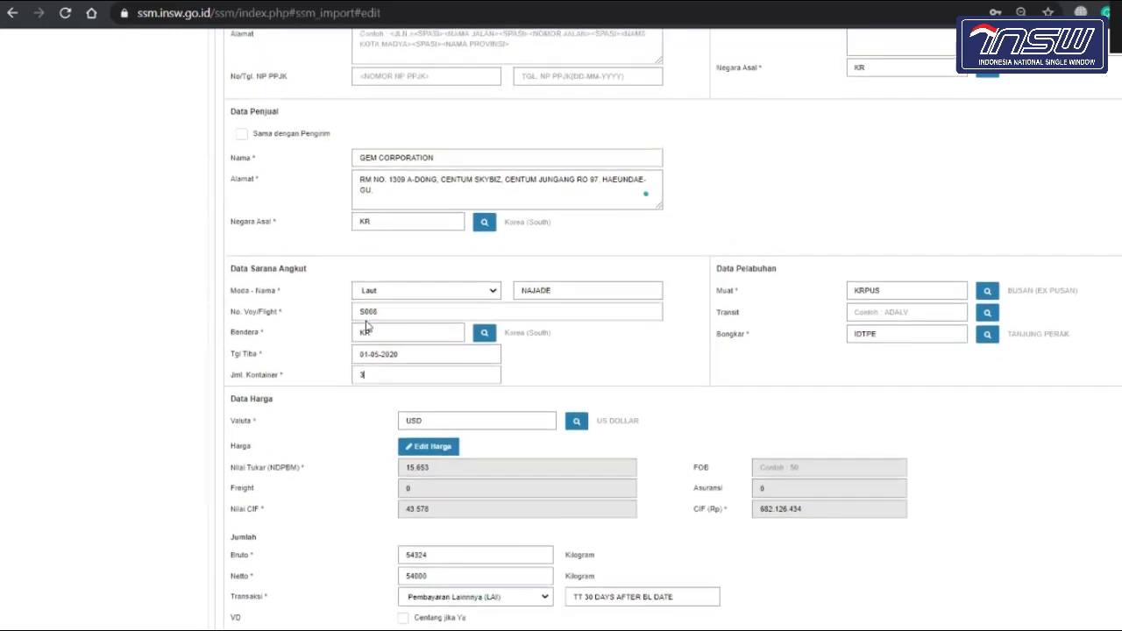
pyautogui.scroll(-2, 369, 318)
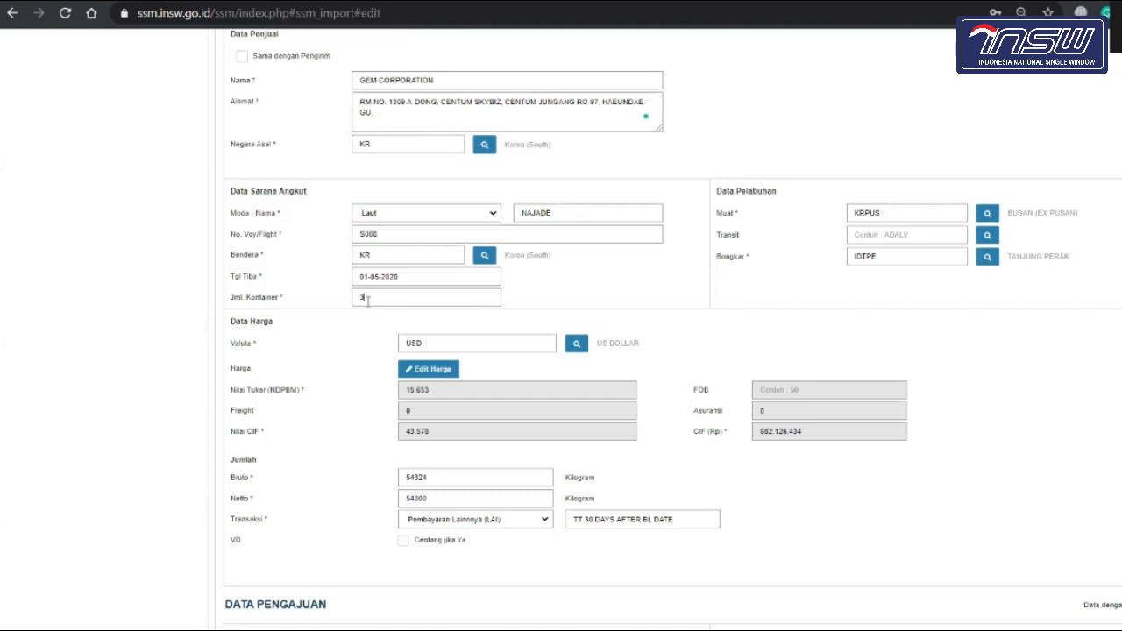
pyautogui.scroll(10, 367, 300)
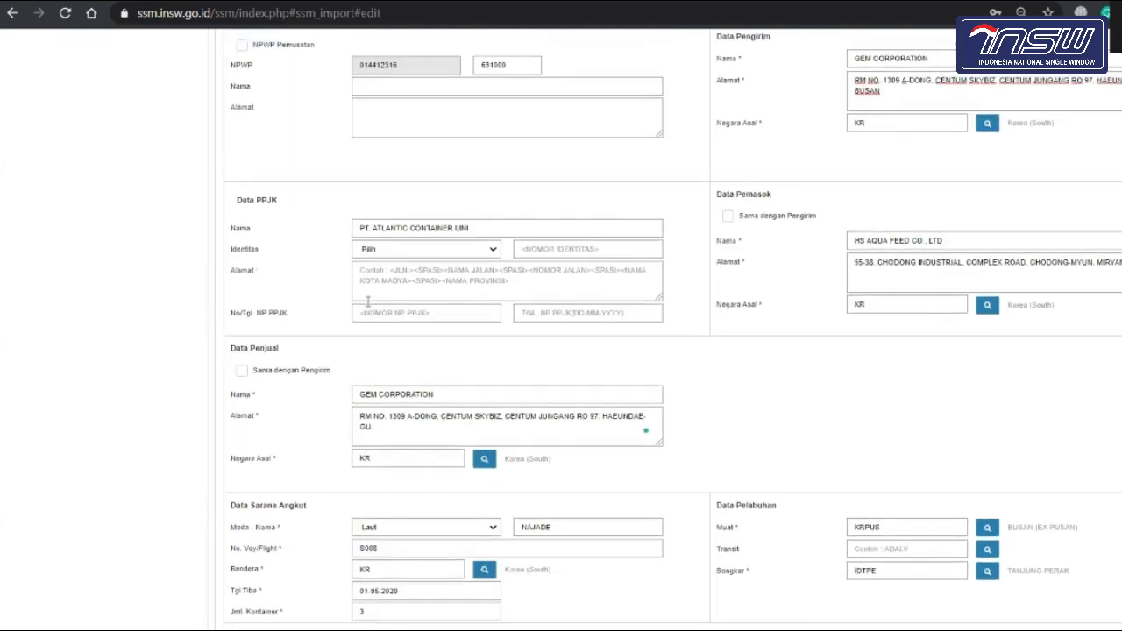
pyautogui.scroll(-10, 450, 392)
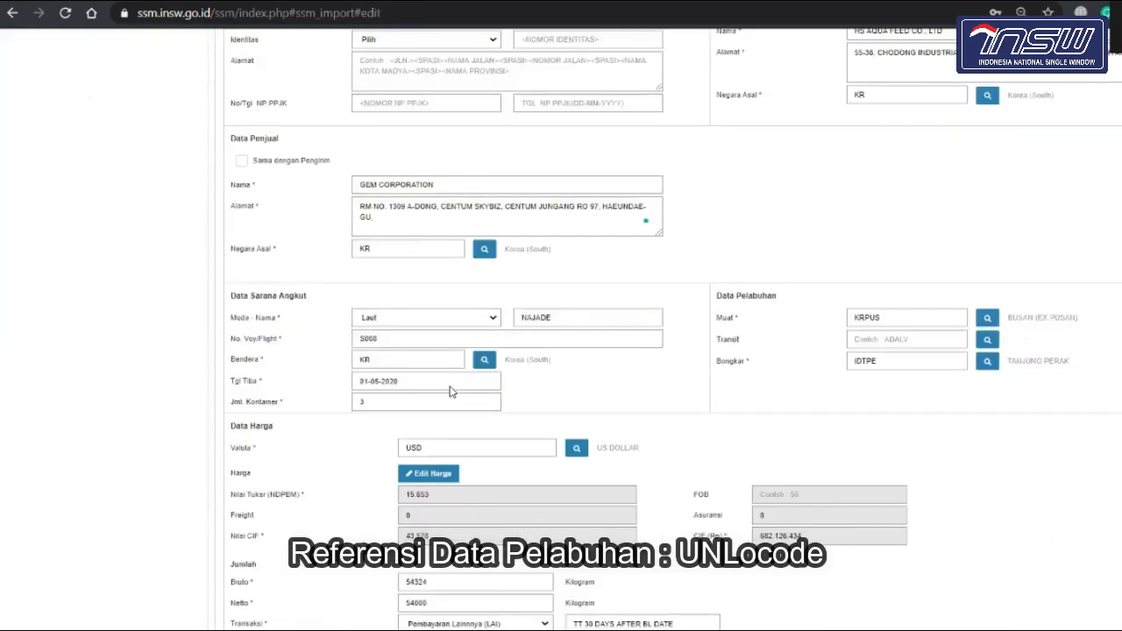
pyautogui.scroll(10, 449, 392)
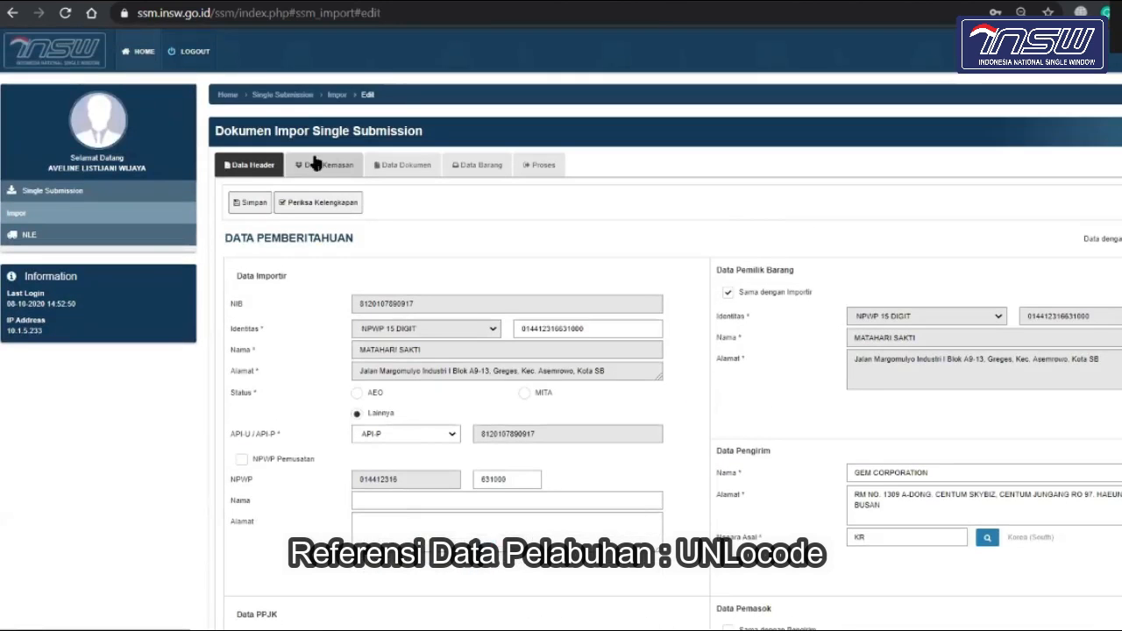
# Step: Change the number of containers from 0 to 3
pyautogui.scroll(-15, 477, 345)
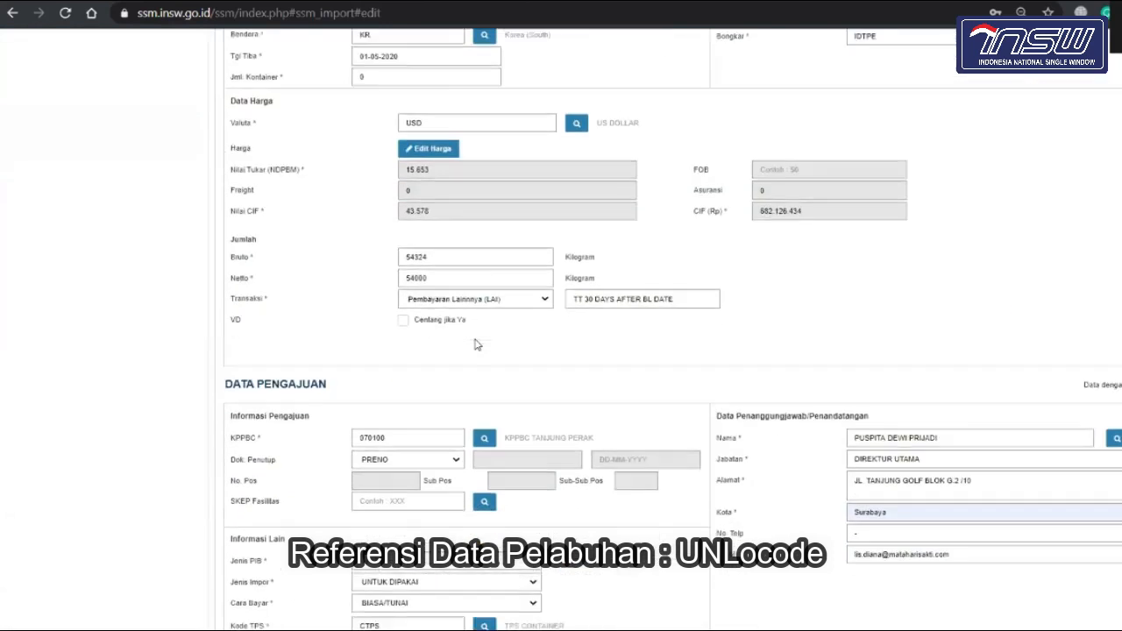
pyautogui.scroll(4, 476, 345)
pyautogui.scroll(2, 476, 345)
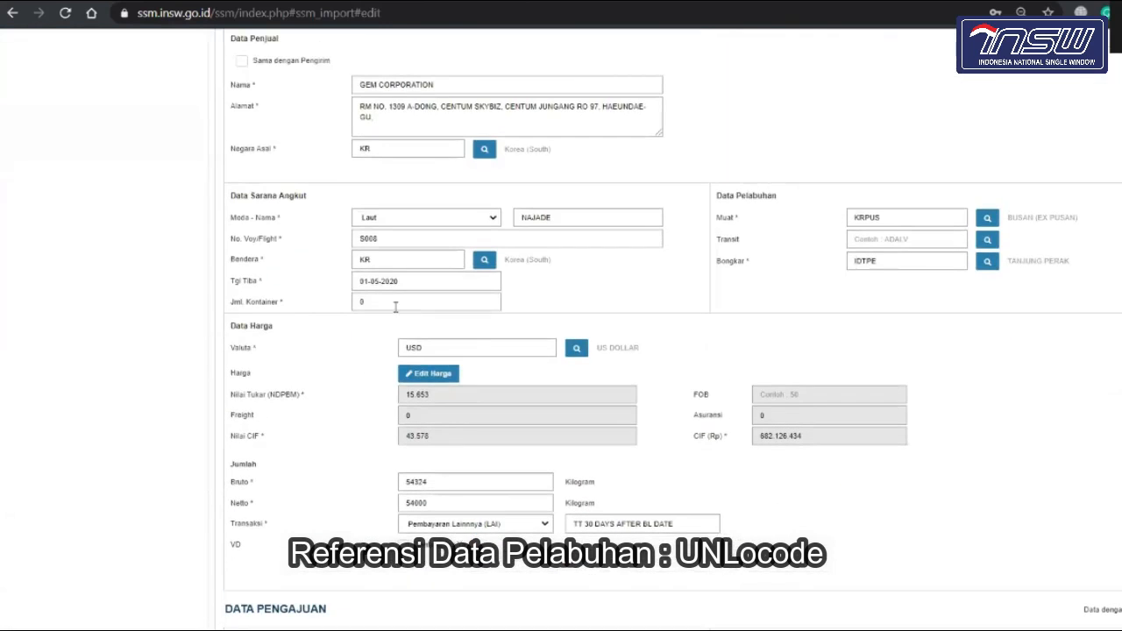
pyautogui.click(395, 307)
pyautogui.press('BackSpace')
pyautogui.write('3')
# Step: Save the header data, confirm with YA and acknowledge 'Simpan data berhasil!'
pyautogui.scroll(-1, 391, 305)
pyautogui.scroll(-5, 392, 305)
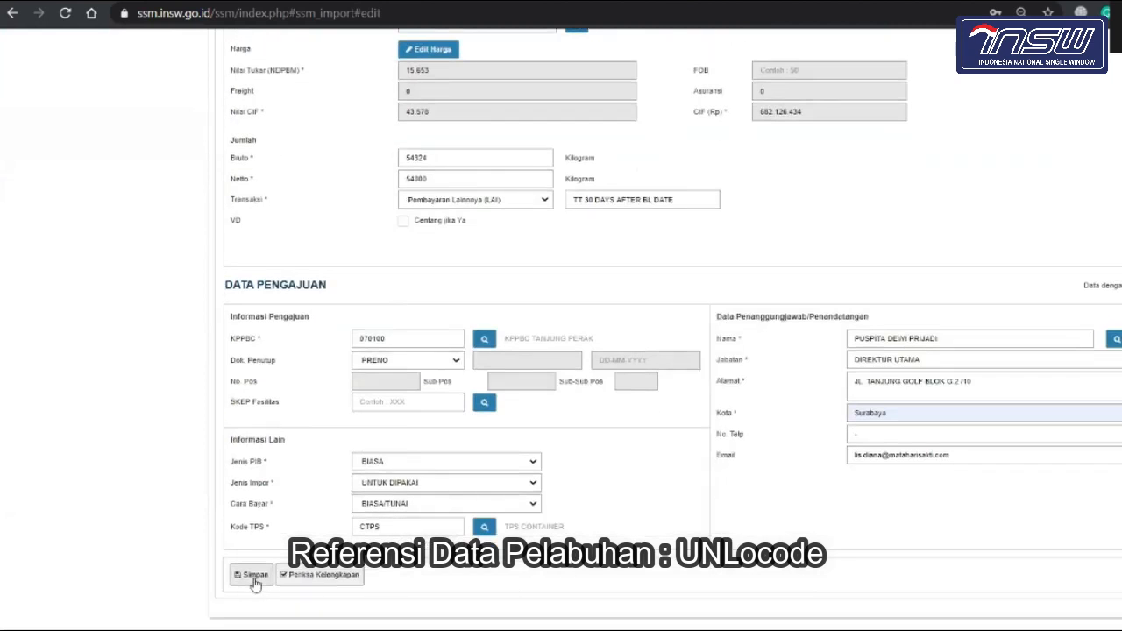
pyautogui.click(250, 575)
pyautogui.click(742, 266)
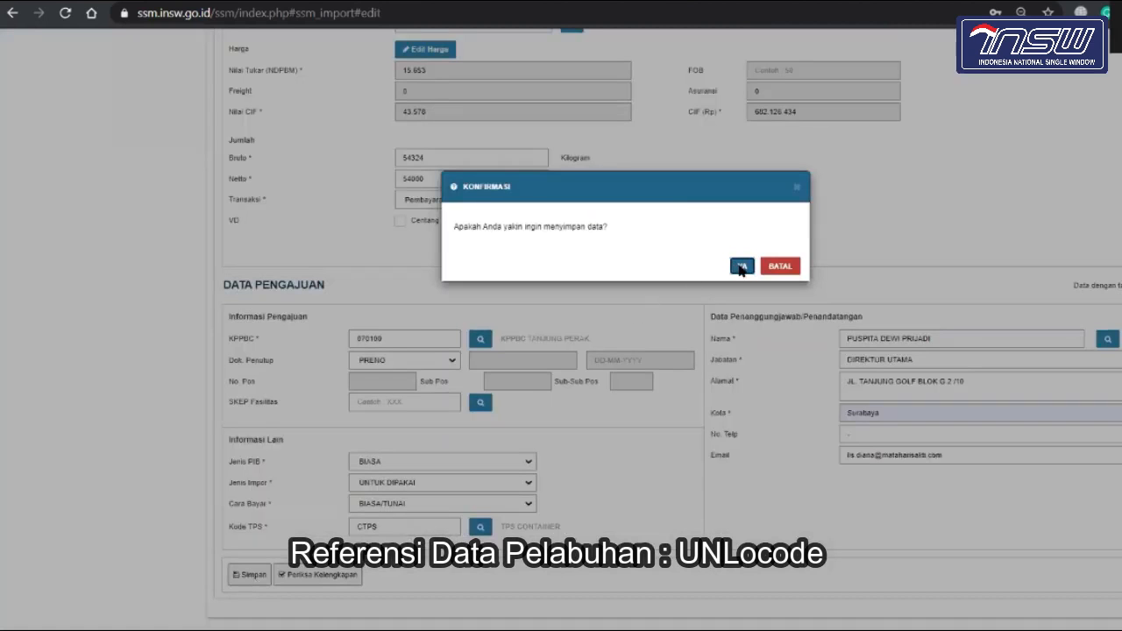
pyautogui.click(786, 266)
pyautogui.scroll(6, 784, 260)
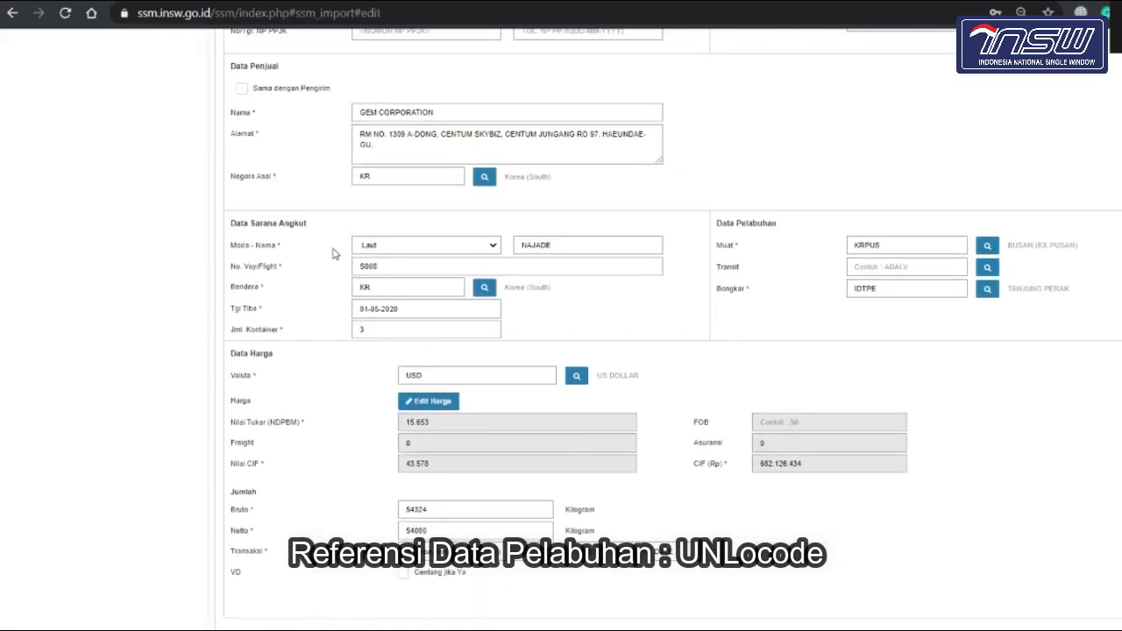
pyautogui.click(988, 245)
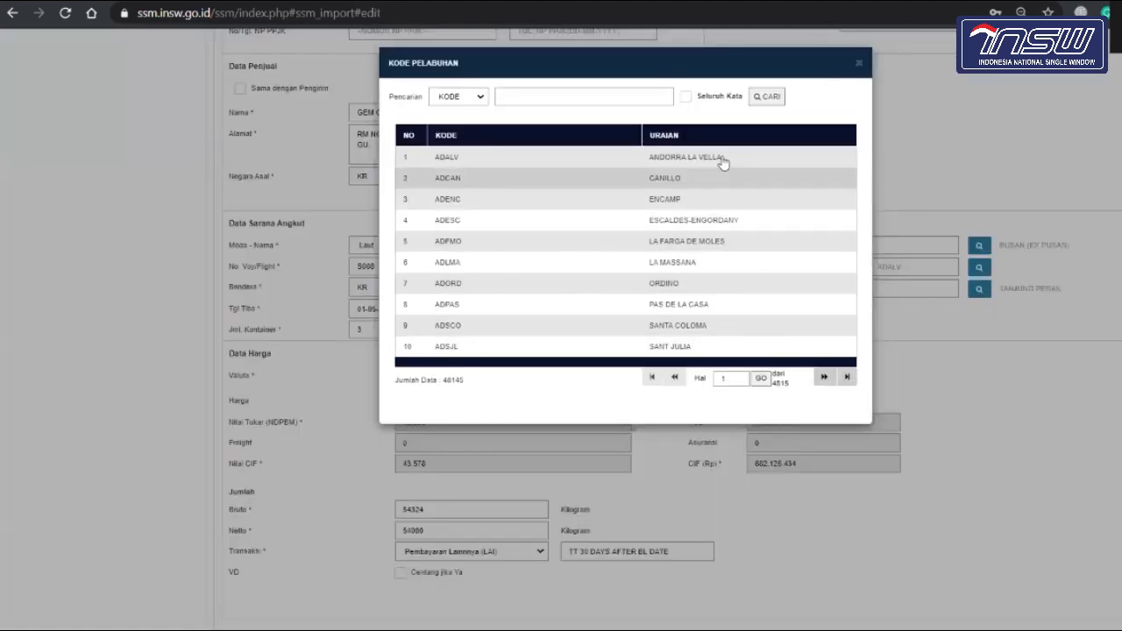
pyautogui.click(859, 67)
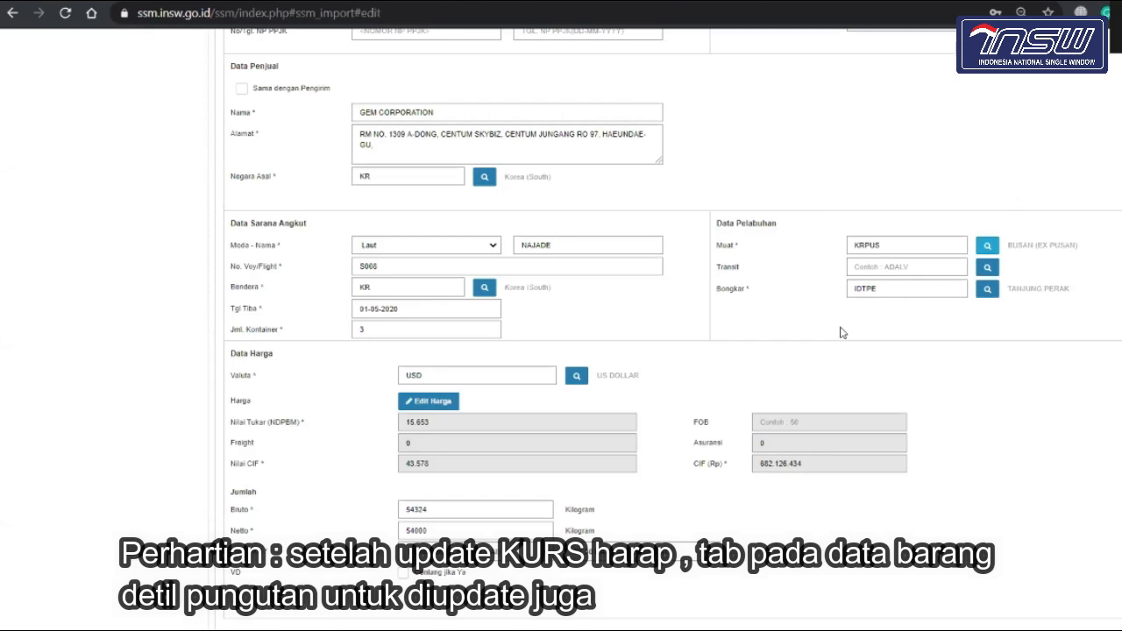
pyautogui.scroll(-1, 840, 333)
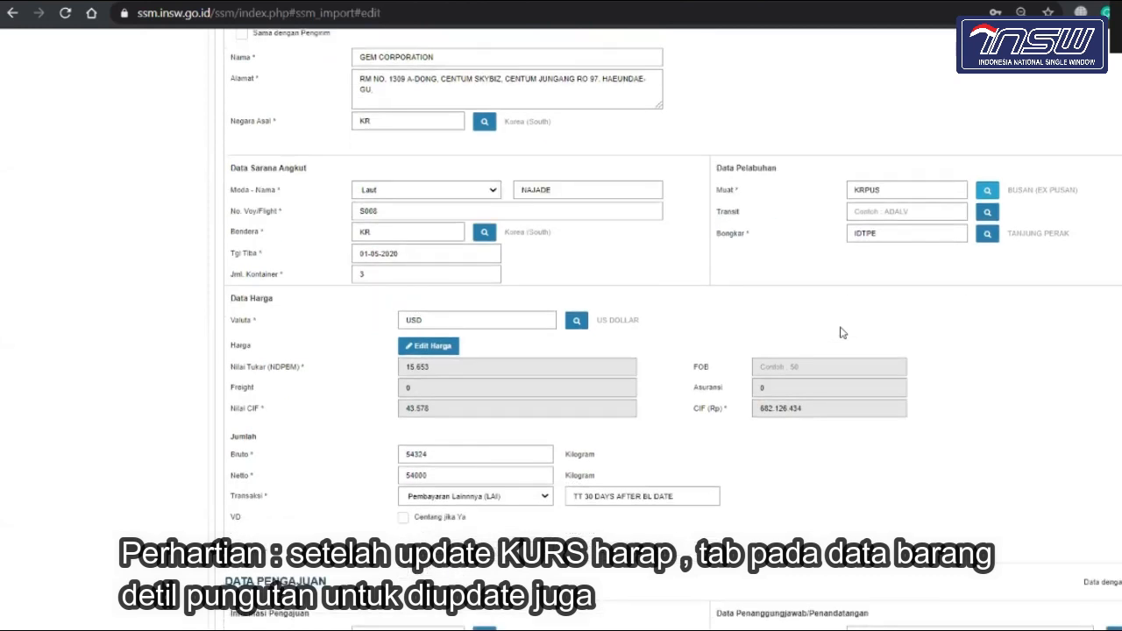
pyautogui.scroll(-2, 840, 332)
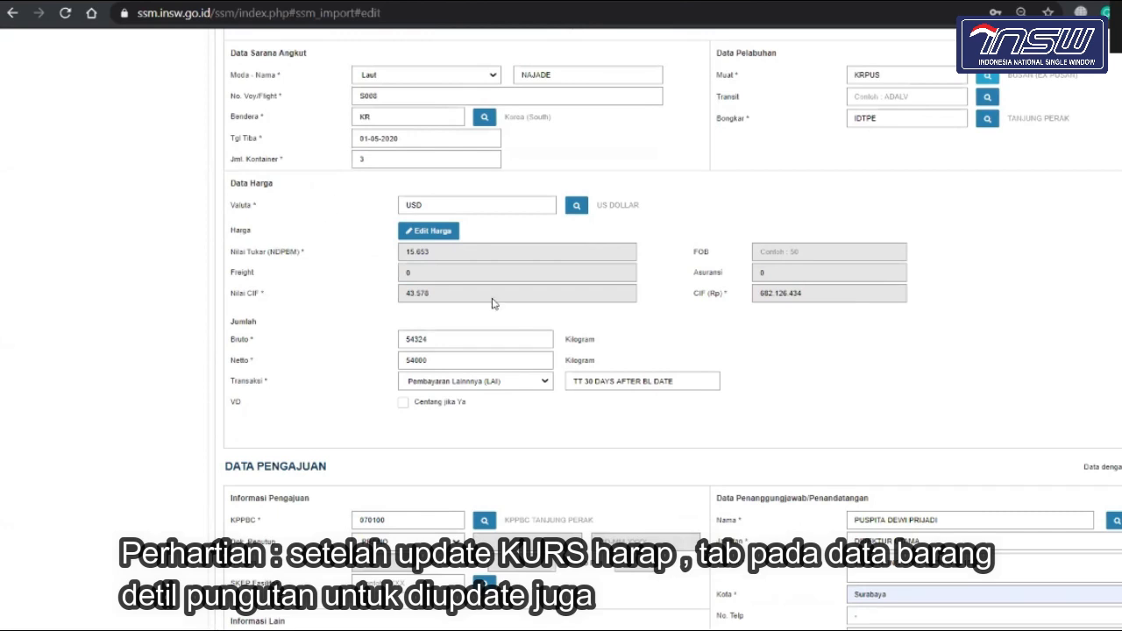
pyautogui.click(438, 235)
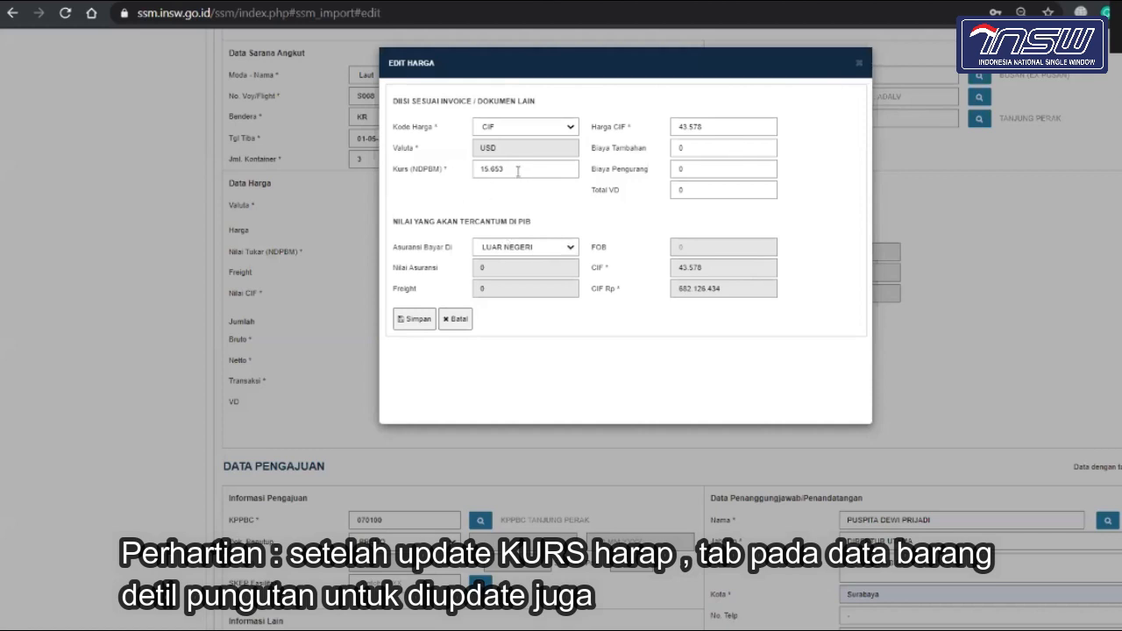
pyautogui.click(860, 65)
pyautogui.scroll(12, 601, 384)
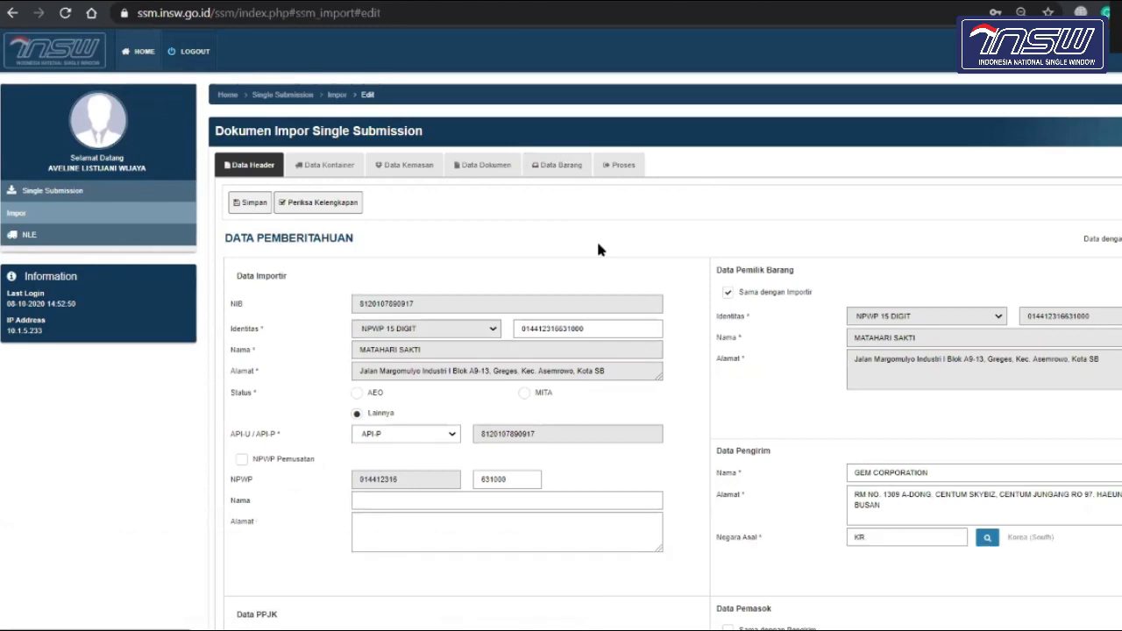
# Step: Bring up the Kode TPS lookup in Informasi Lain, listing CTPS and CTTL
pyautogui.scroll(-1, 599, 251)
pyautogui.scroll(-8, 599, 250)
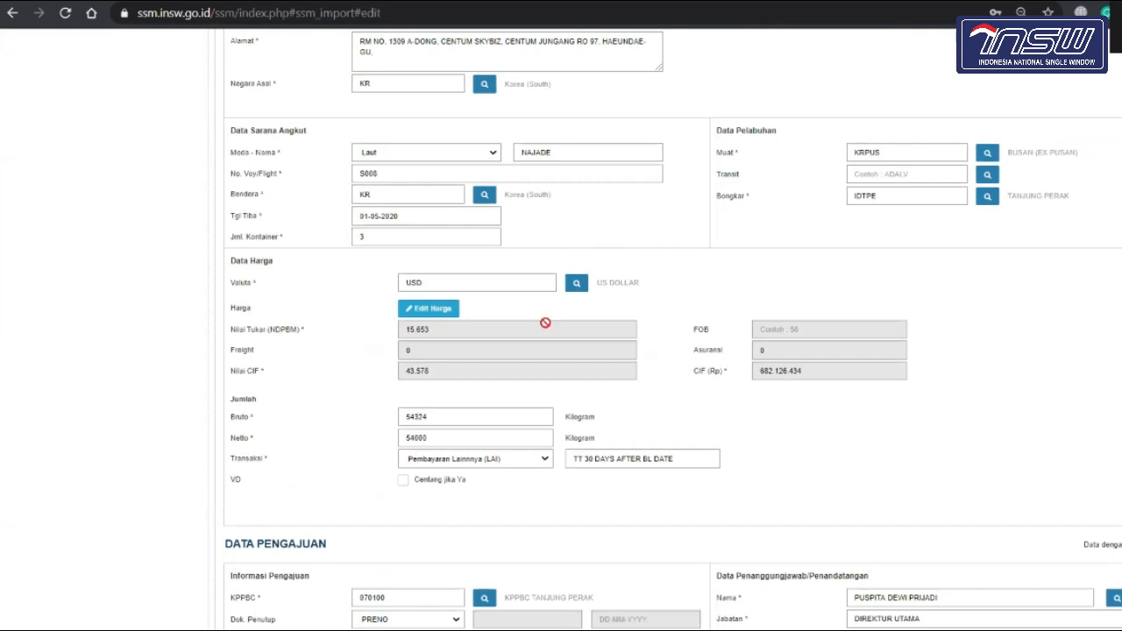
pyautogui.scroll(-1, 552, 393)
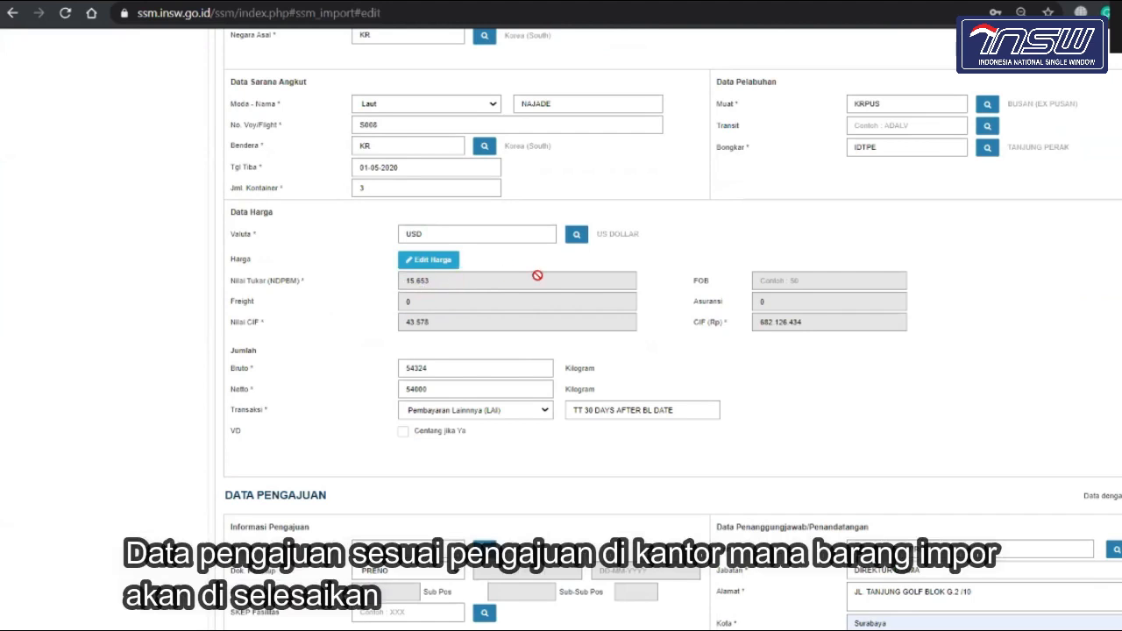
pyautogui.scroll(10, 538, 284)
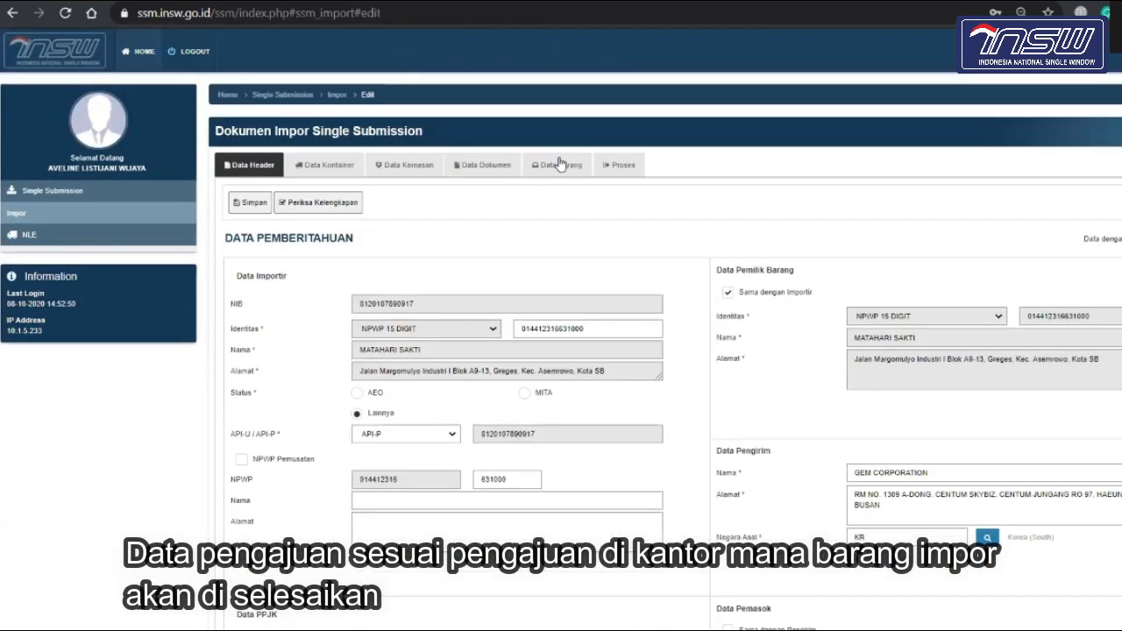
pyautogui.scroll(-12, 569, 375)
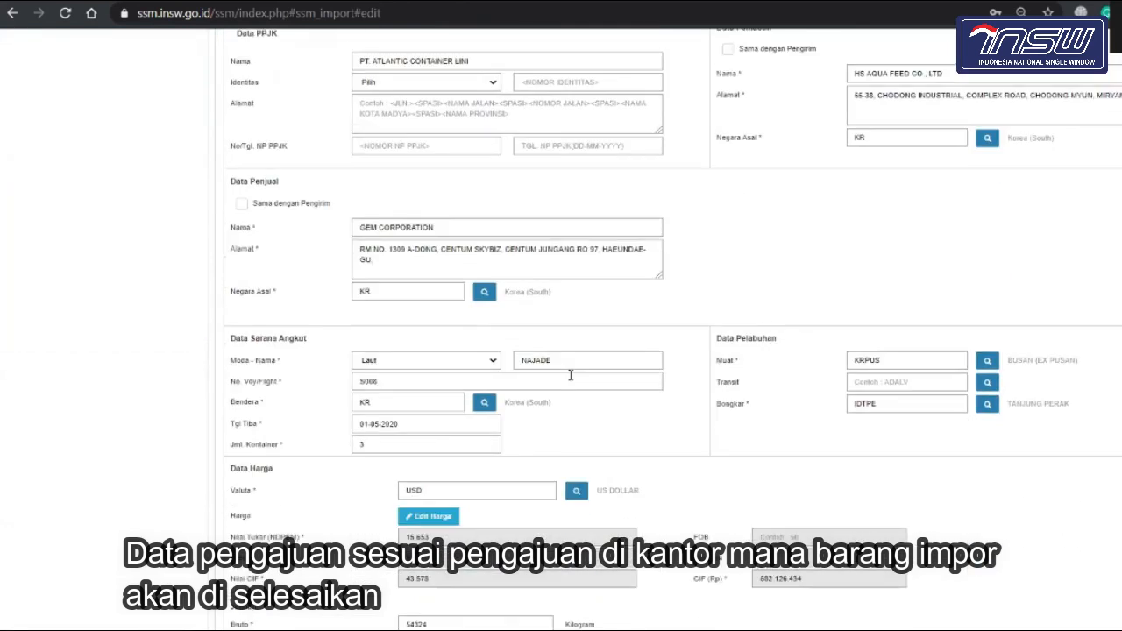
pyautogui.scroll(2, 570, 380)
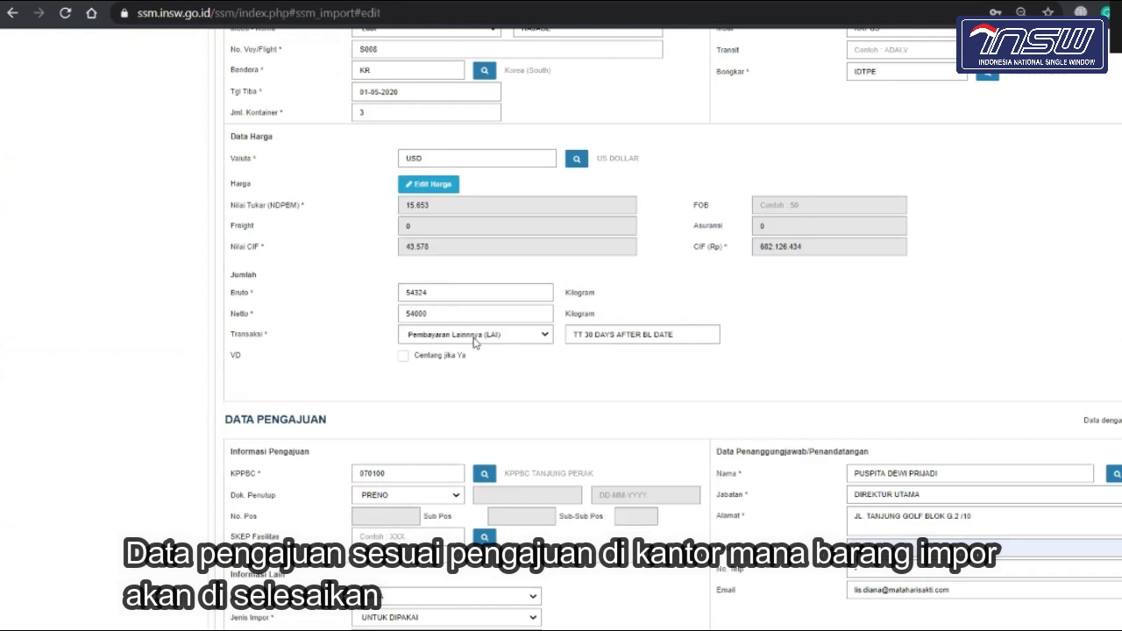
pyautogui.scroll(-1, 510, 398)
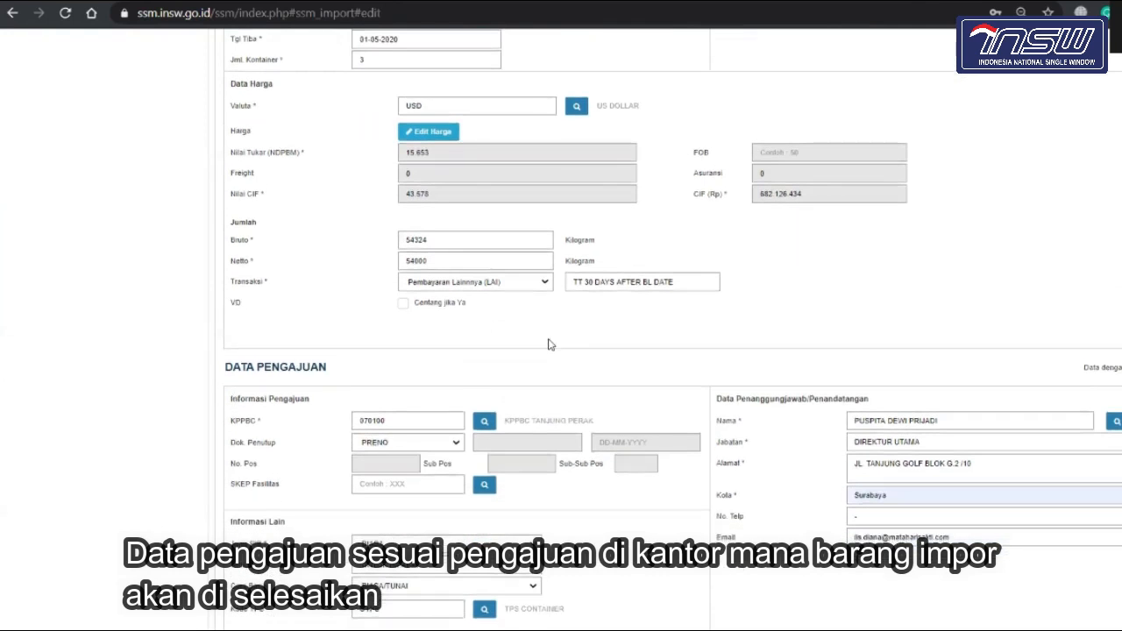
pyautogui.scroll(-2, 551, 344)
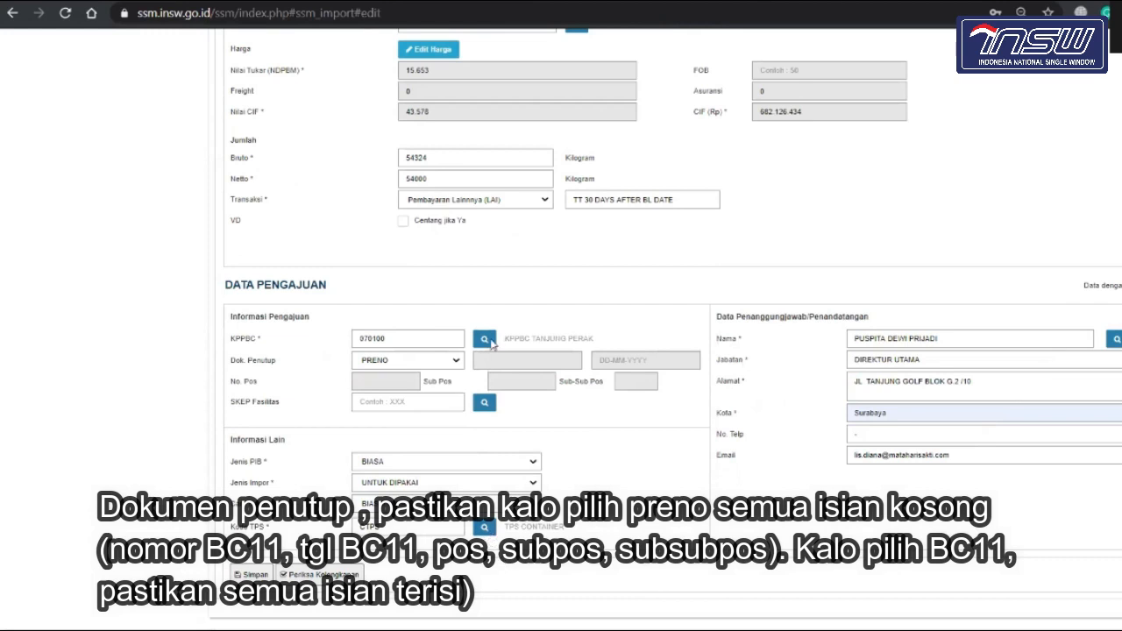
pyautogui.click(484, 527)
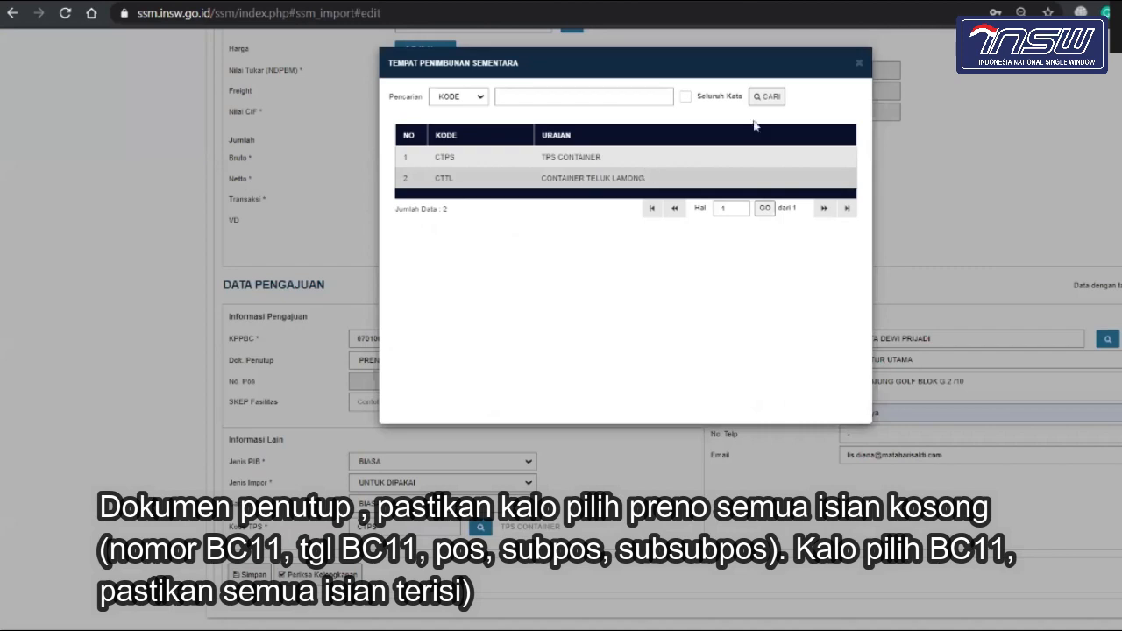
# Step: Close the TPS lookup and try BC 1.1 as closing document, clearing its number
pyautogui.click(861, 67)
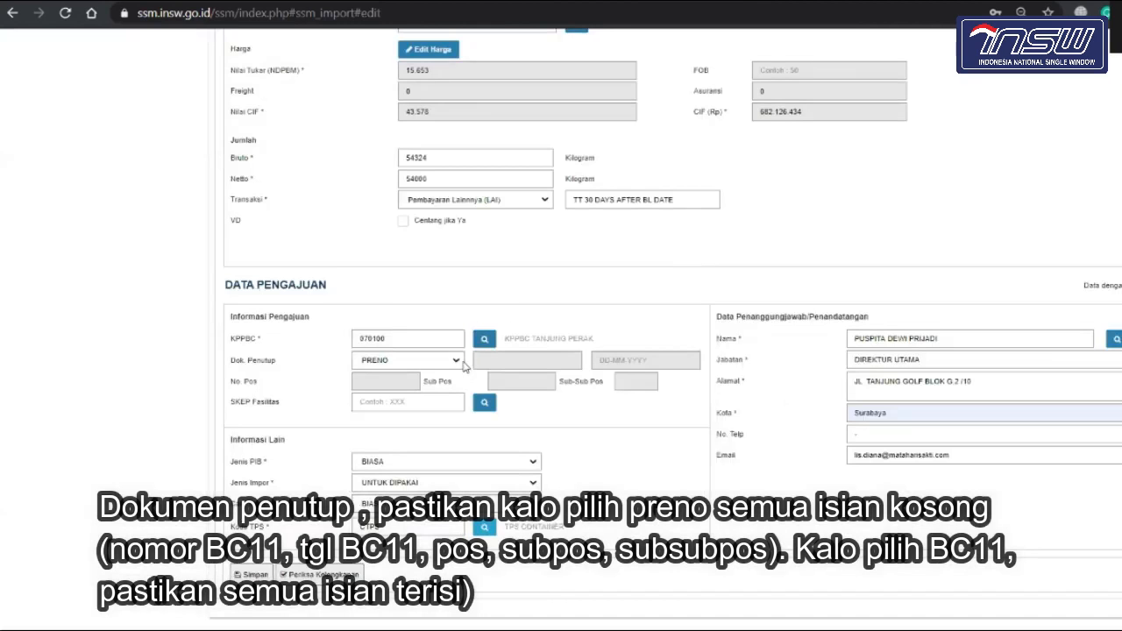
pyautogui.click(458, 362)
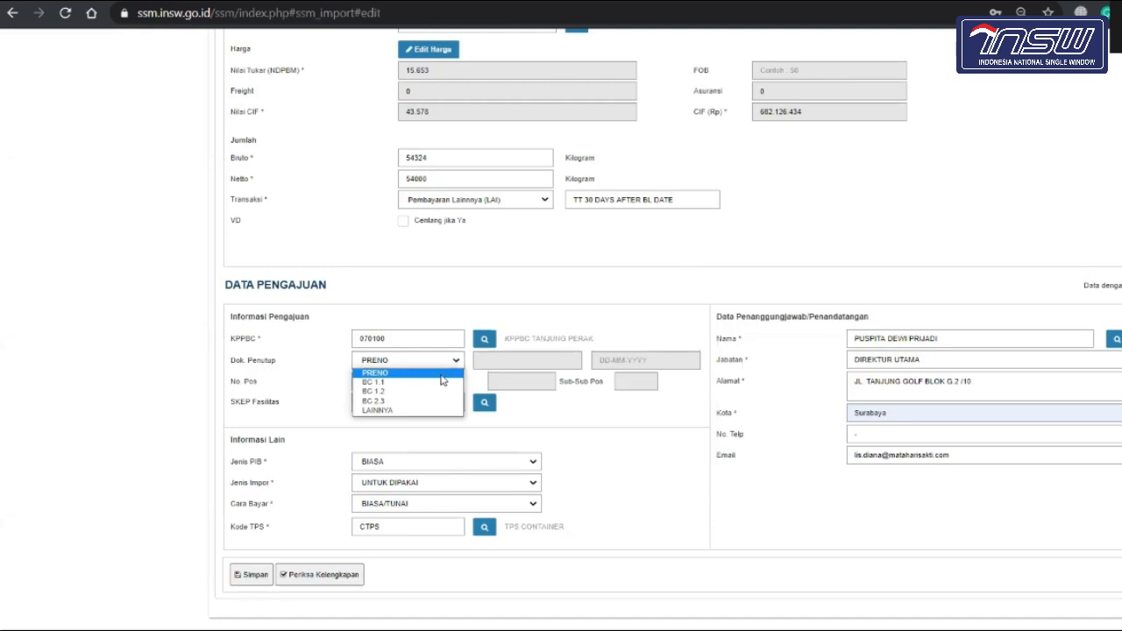
pyautogui.click(441, 374)
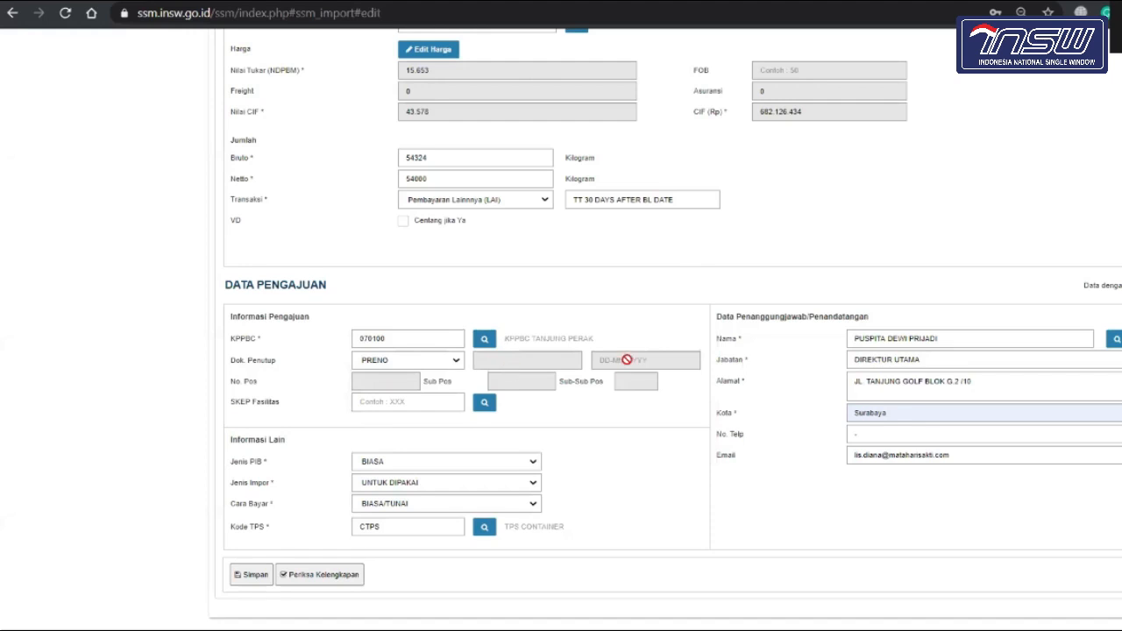
pyautogui.click(451, 365)
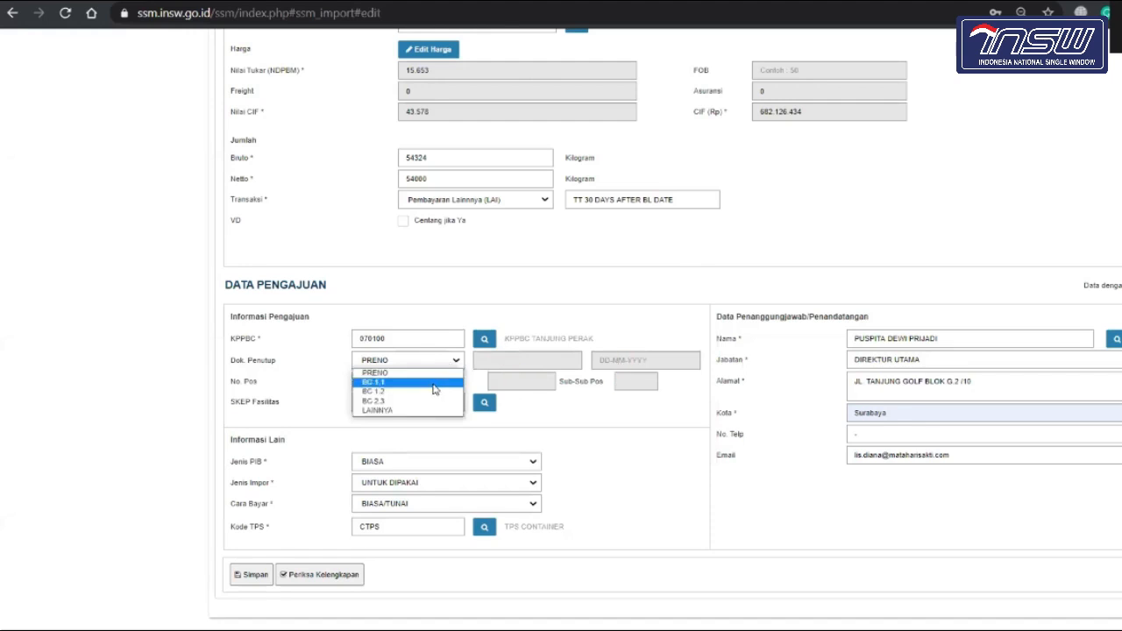
pyautogui.click(434, 387)
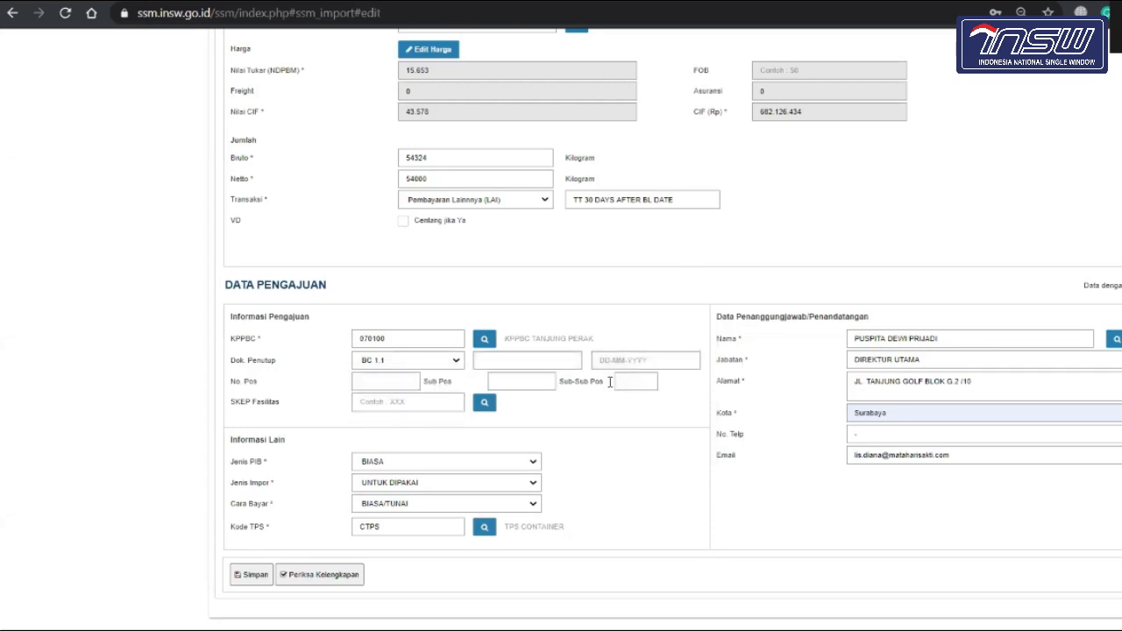
pyautogui.click(559, 360)
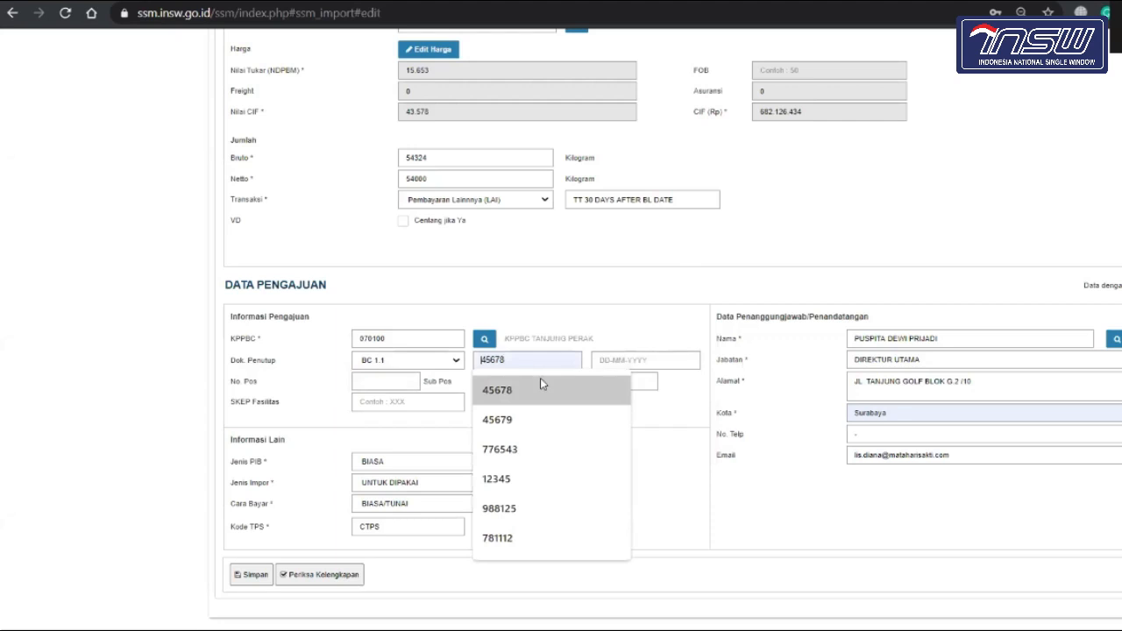
pyautogui.press('BackSpace')
pyautogui.press('BackSpace')
pyautogui.press('BackSpace')
pyautogui.press('BackSpace')
pyautogui.press('BackSpace')
# Step: Toggle the closing document between PRENO and BC 1.1, finally leaving PRENO
pyautogui.click(452, 361)
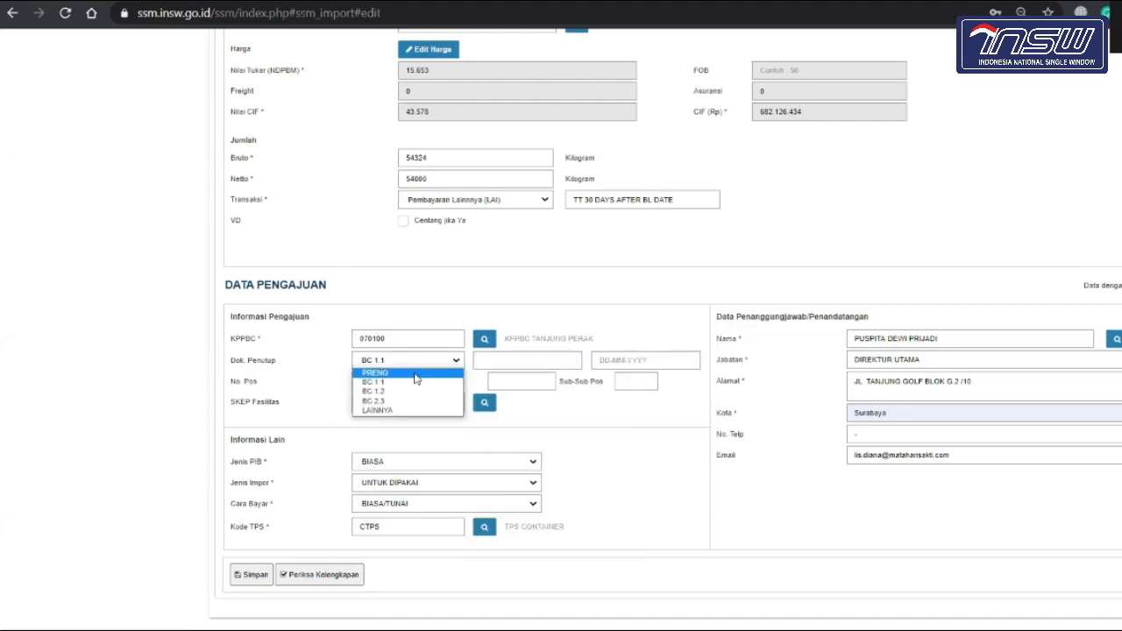
pyautogui.click(417, 373)
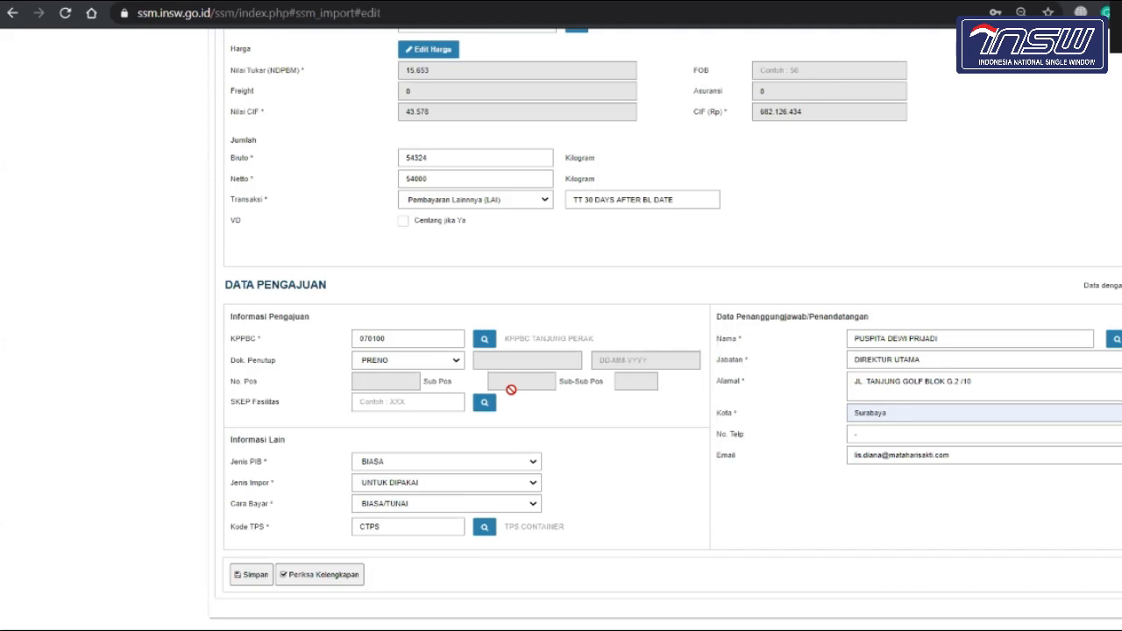
pyautogui.click(456, 363)
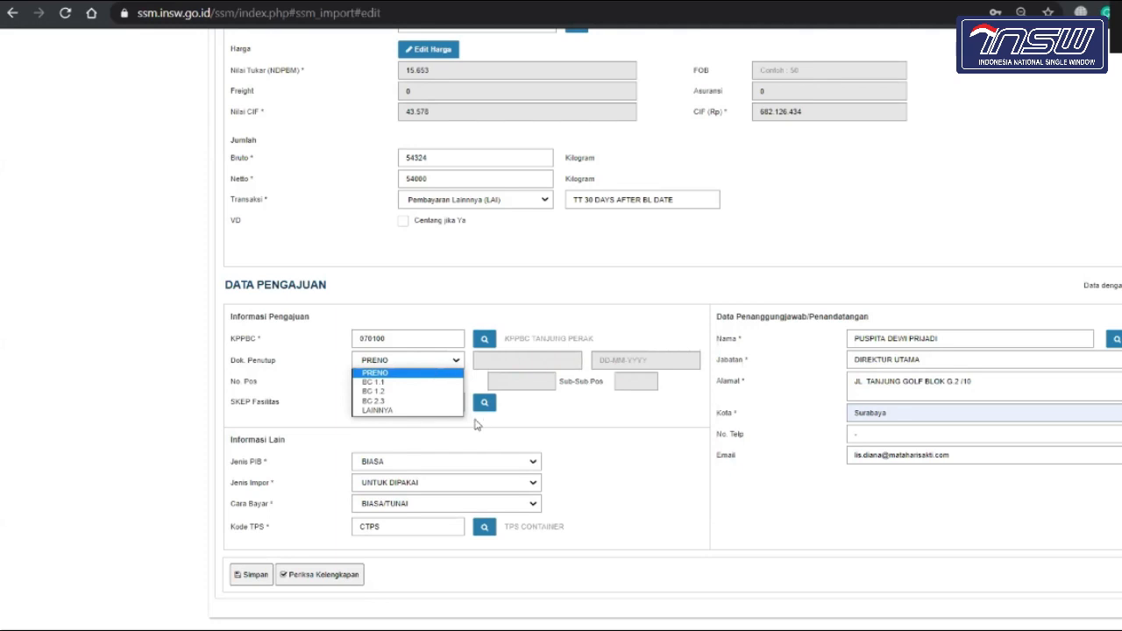
pyautogui.click(418, 383)
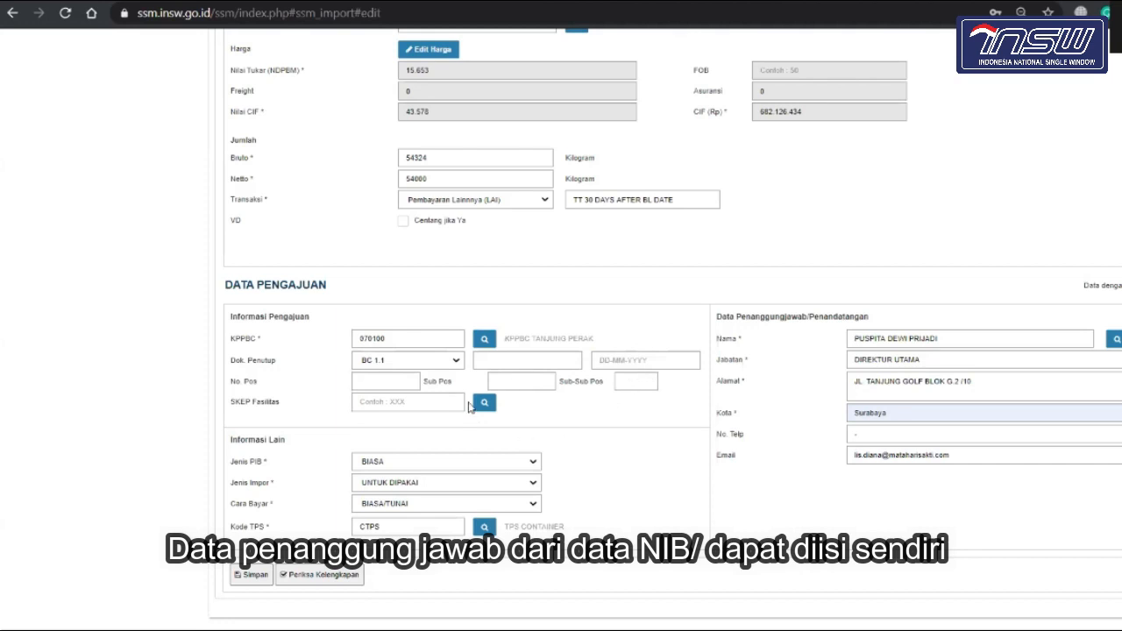
pyautogui.click(421, 360)
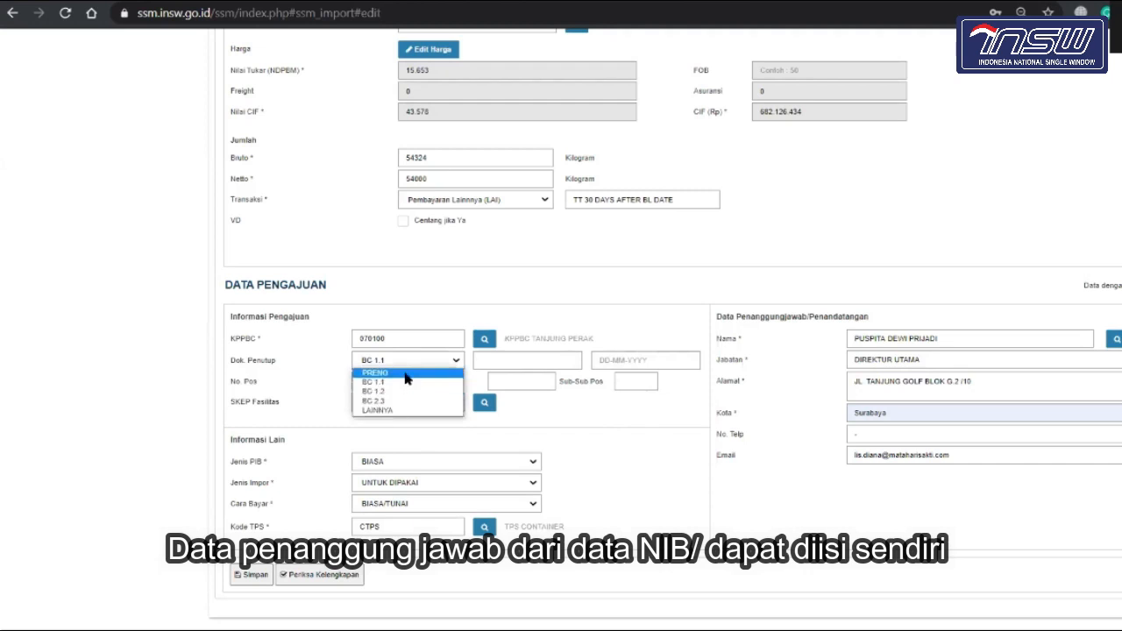
pyautogui.click(404, 375)
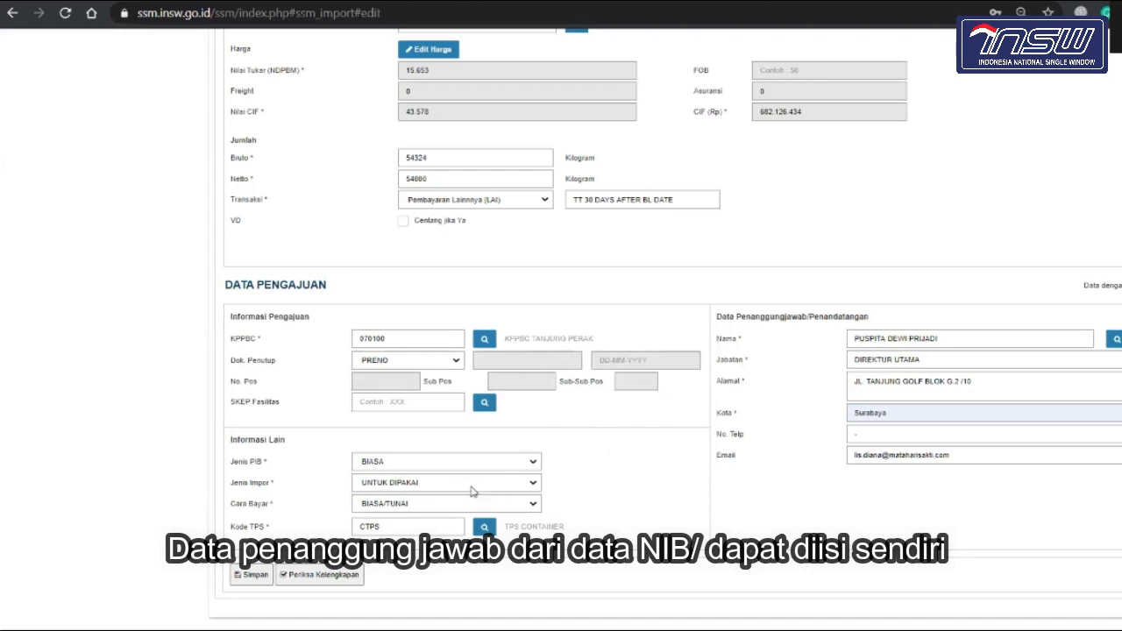
# Step: Keep PIB type BIASA and review the signatory name and city Surabaya
pyautogui.click(497, 471)
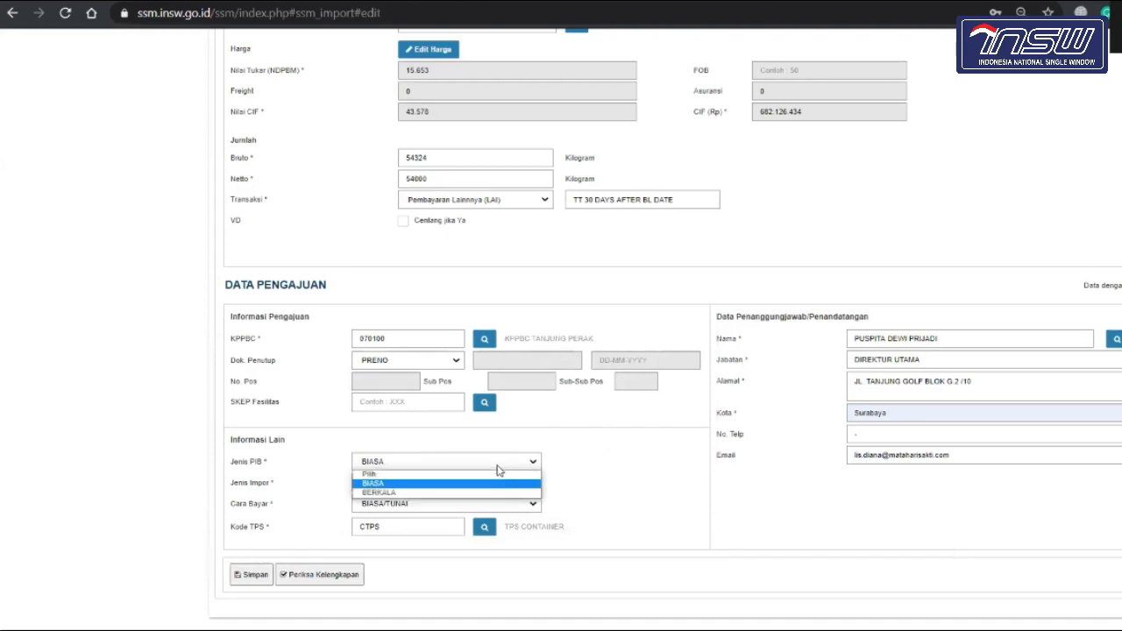
pyautogui.click(606, 467)
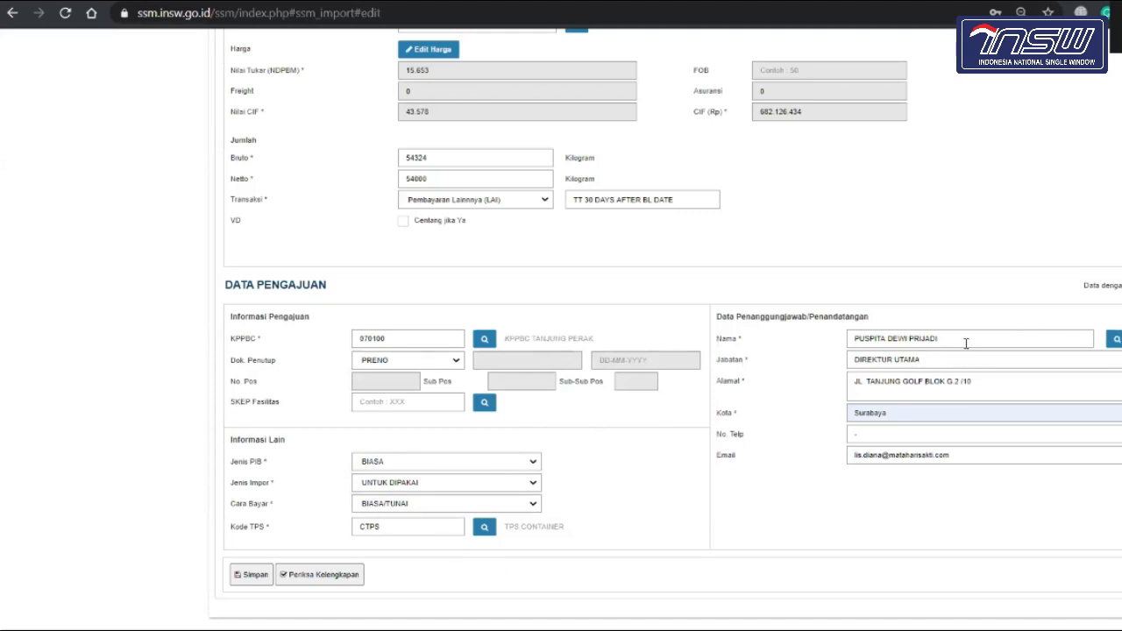
pyautogui.click(1117, 340)
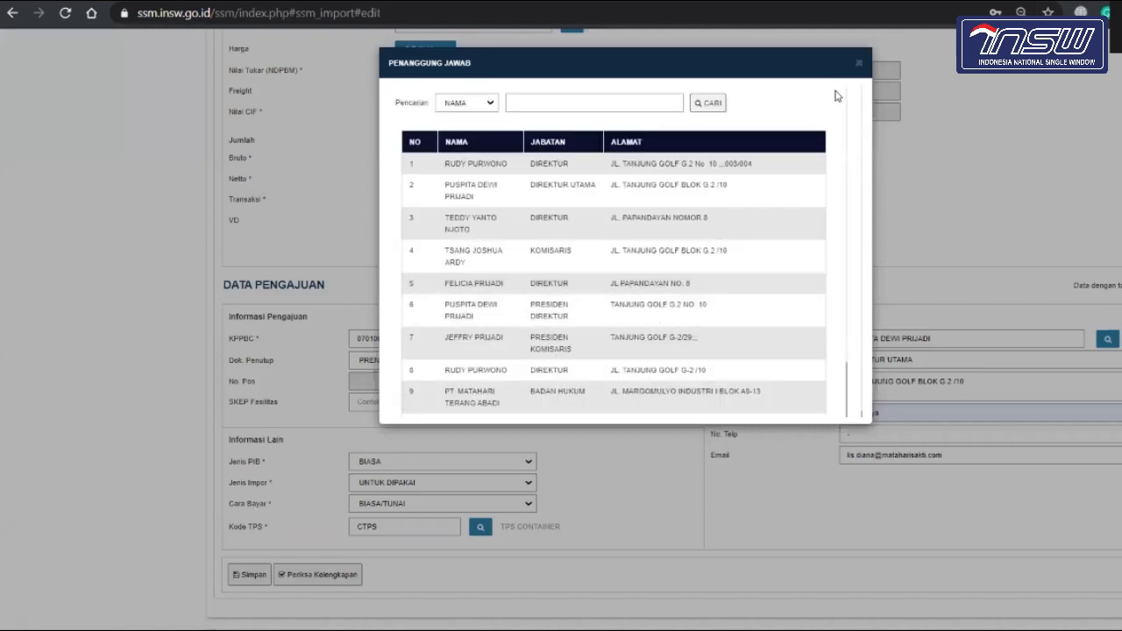
pyautogui.click(860, 63)
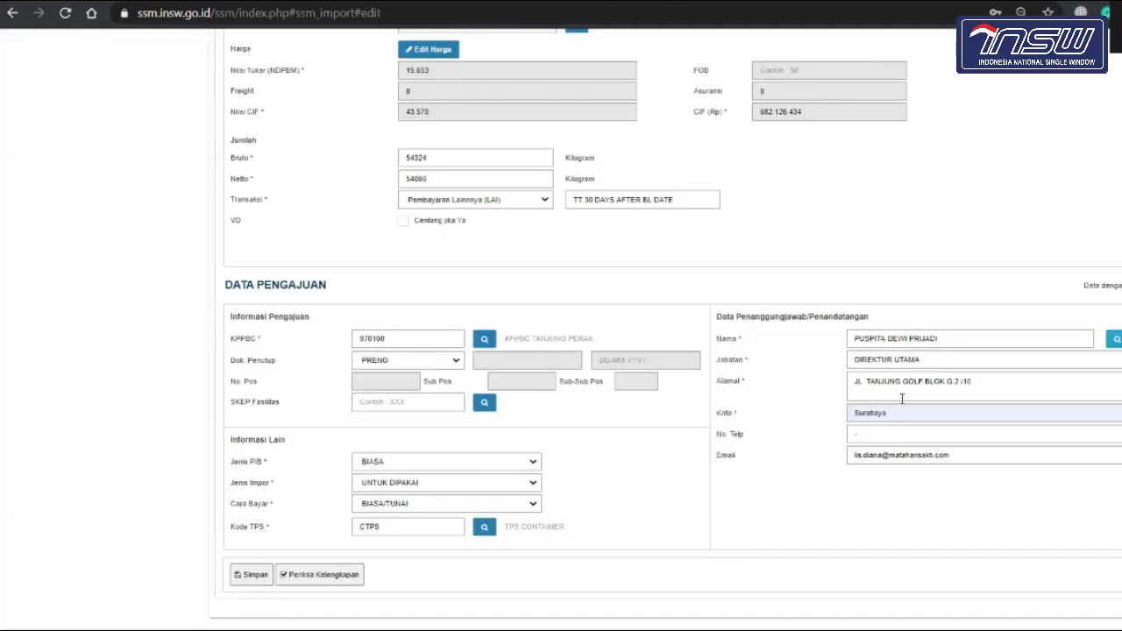
pyautogui.click(962, 332)
pyautogui.click(917, 419)
# Step: Save the header with YA confirmation, dismiss the success message, then go to Data Kontainer
pyautogui.scroll(4, 724, 452)
pyautogui.scroll(-4, 724, 453)
pyautogui.scroll(15, 724, 453)
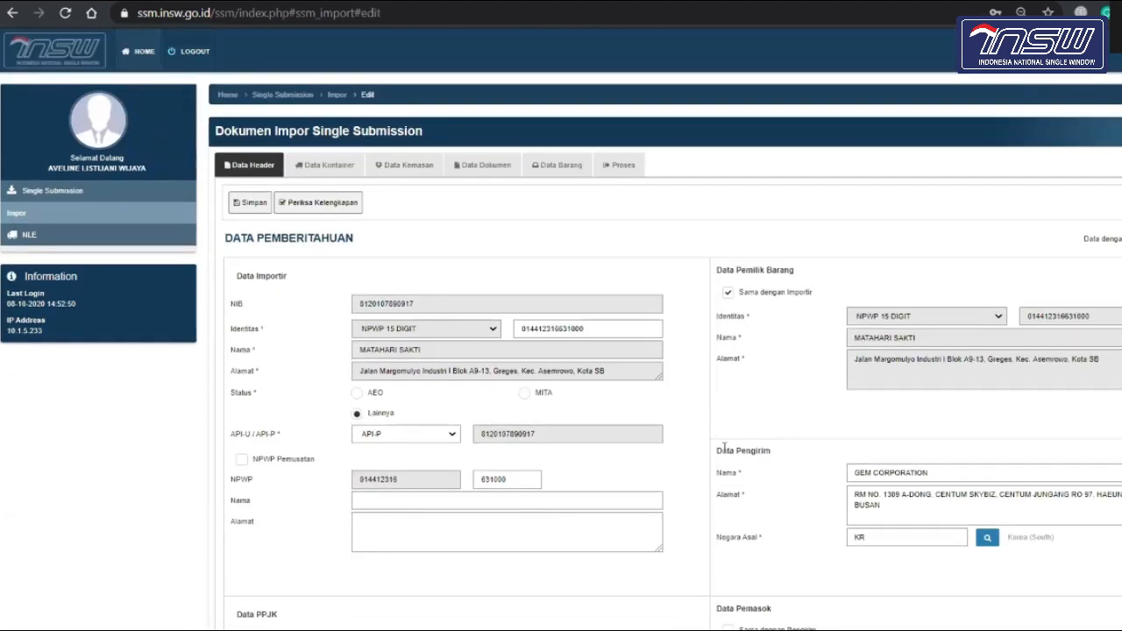
pyautogui.scroll(-15, 725, 449)
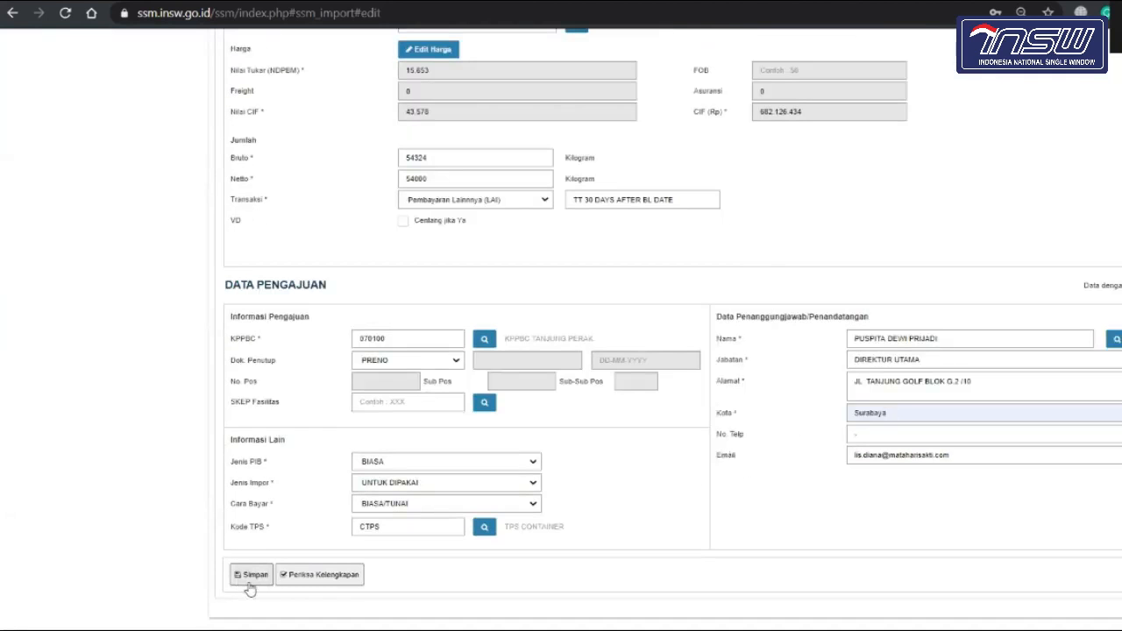
pyautogui.click(250, 583)
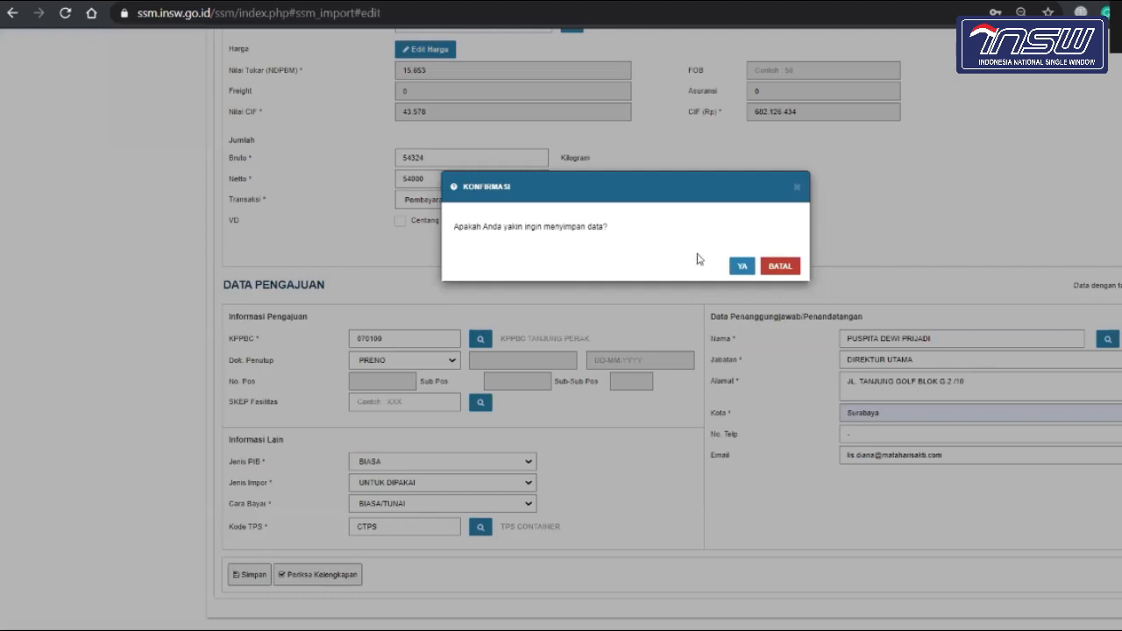
pyautogui.click(742, 266)
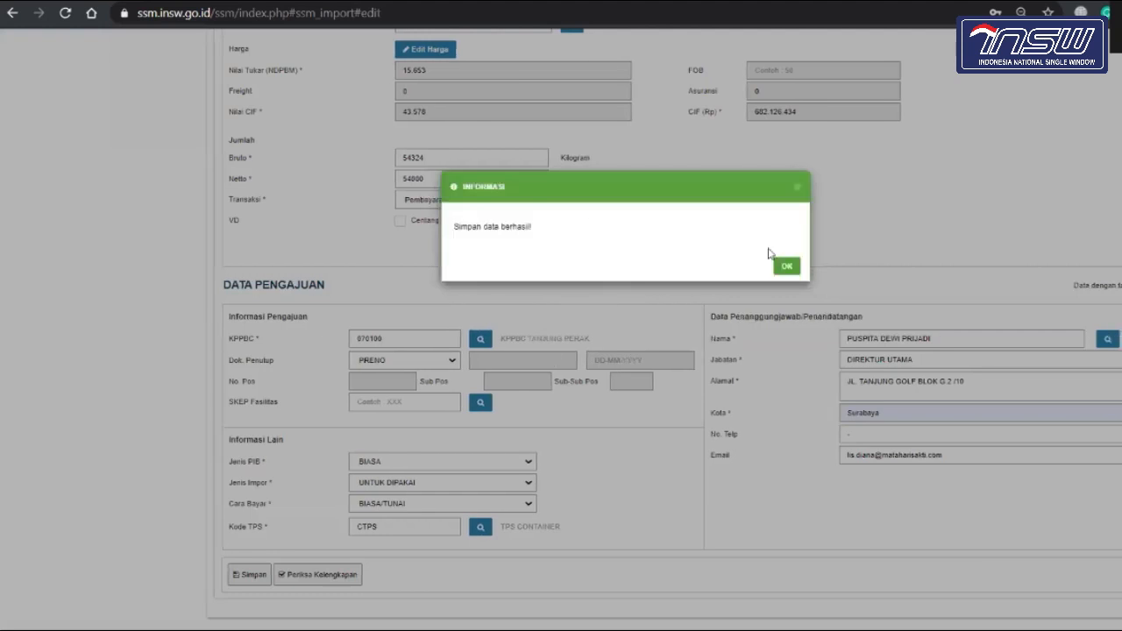
pyautogui.click(787, 267)
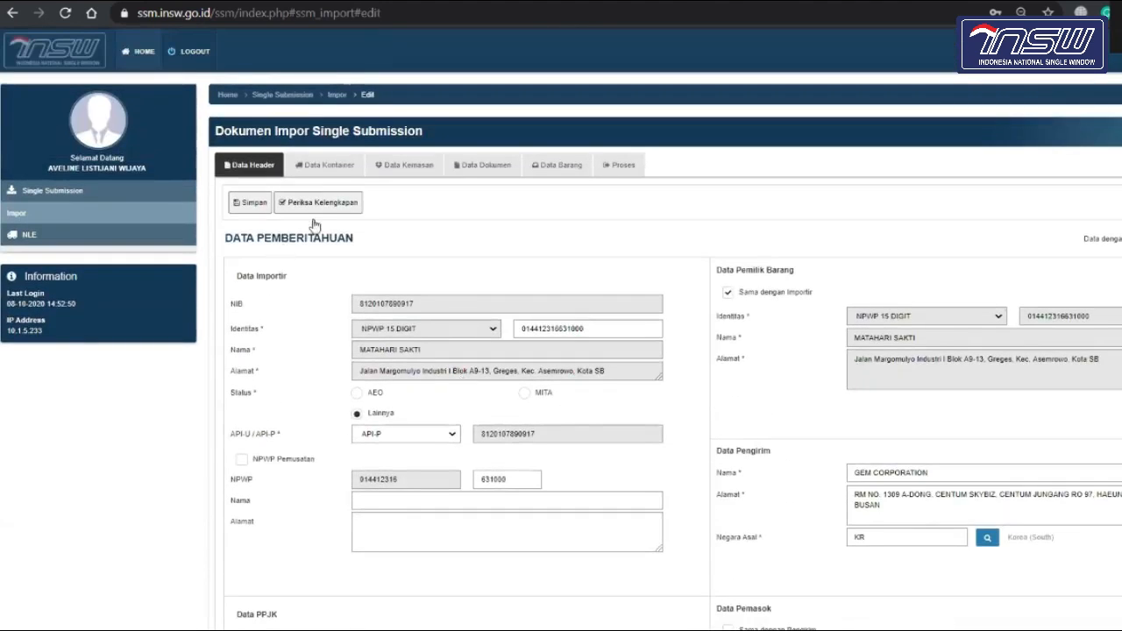
pyautogui.click(342, 166)
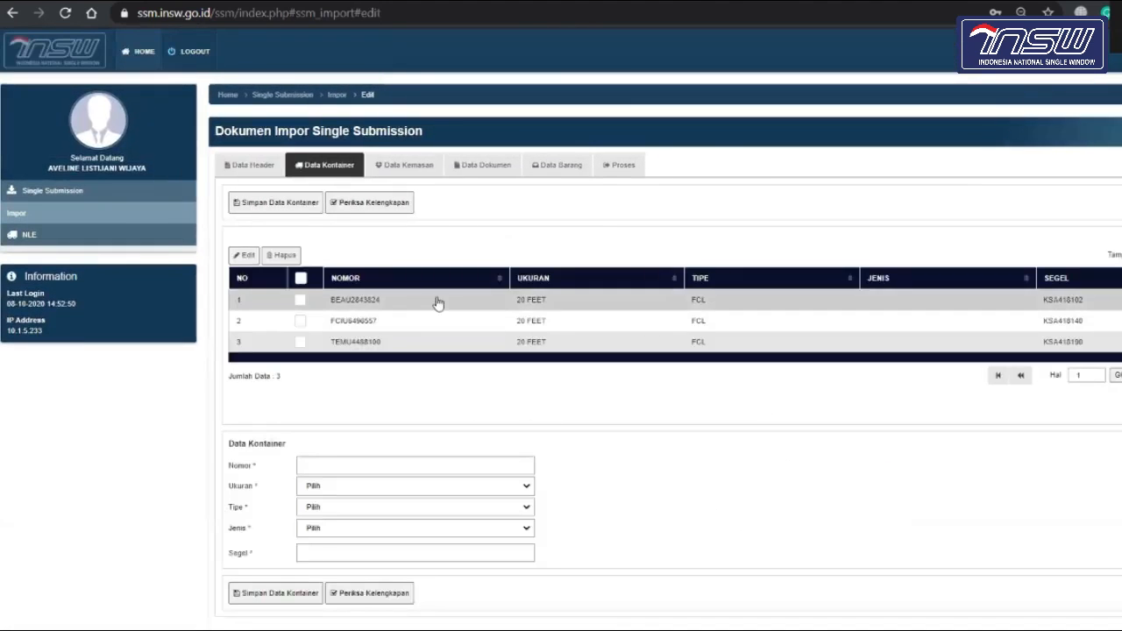
# Step: Inspect the container number field, dismissing its suggestions without changes
pyautogui.scroll(-1, 518, 446)
pyautogui.scroll(-1, 518, 446)
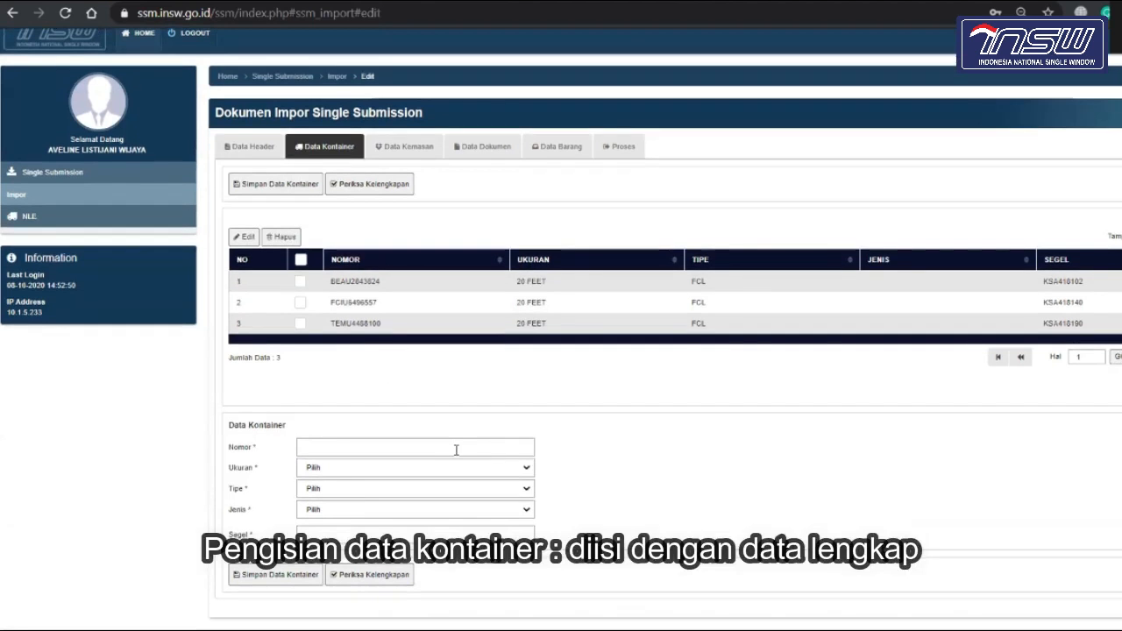
pyautogui.click(456, 449)
pyautogui.click(674, 429)
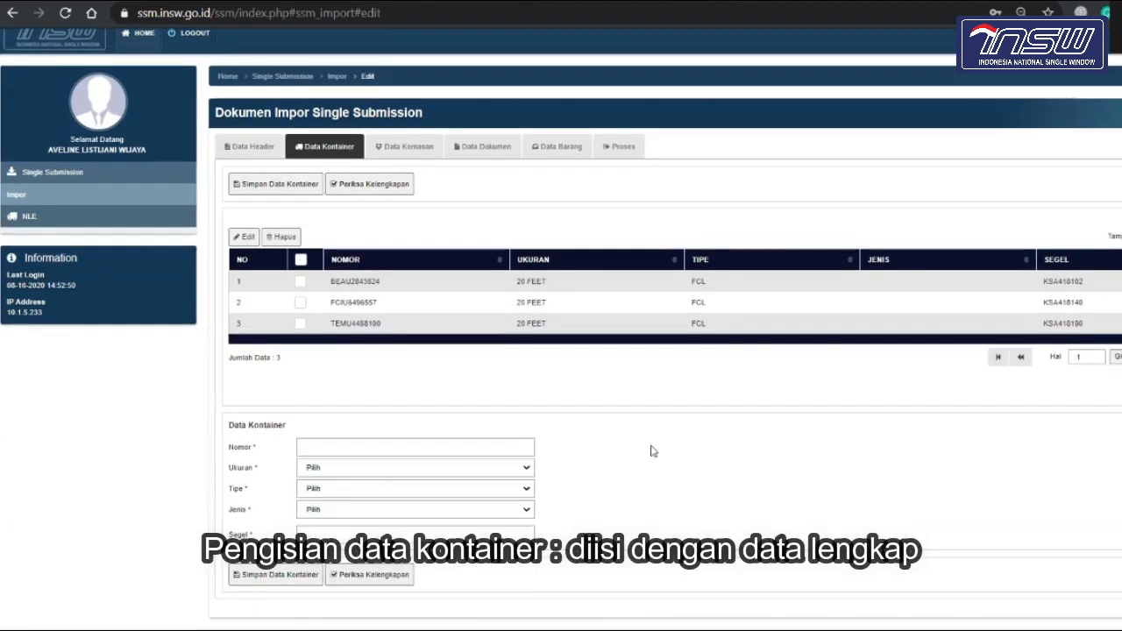
pyautogui.click(464, 454)
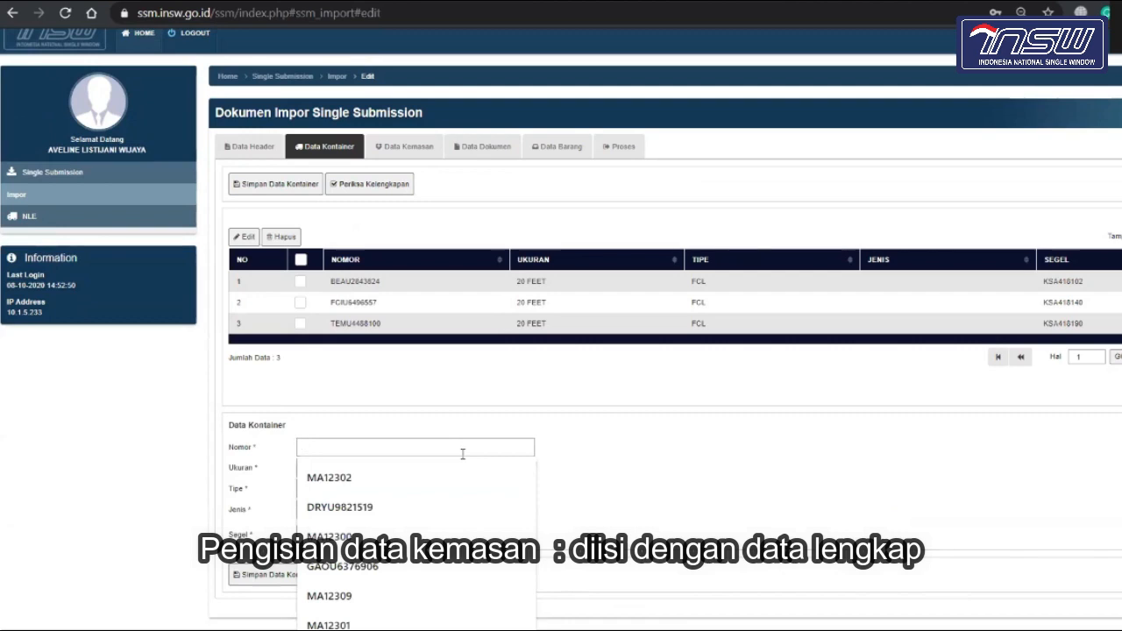
pyautogui.click(592, 411)
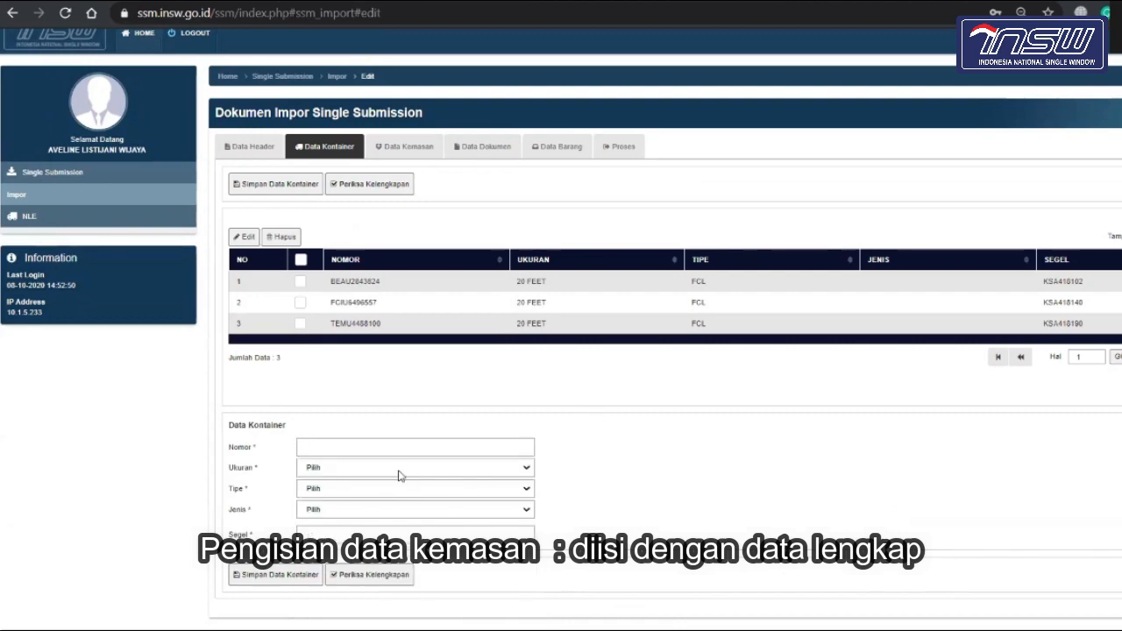
# Step: Review container size, type, kind and seal fields unchanged, then move to Data Kemasan
pyautogui.click(398, 473)
pyautogui.moveTo(614, 442); pyautogui.dragTo(483, 498)
pyautogui.click(483, 499)
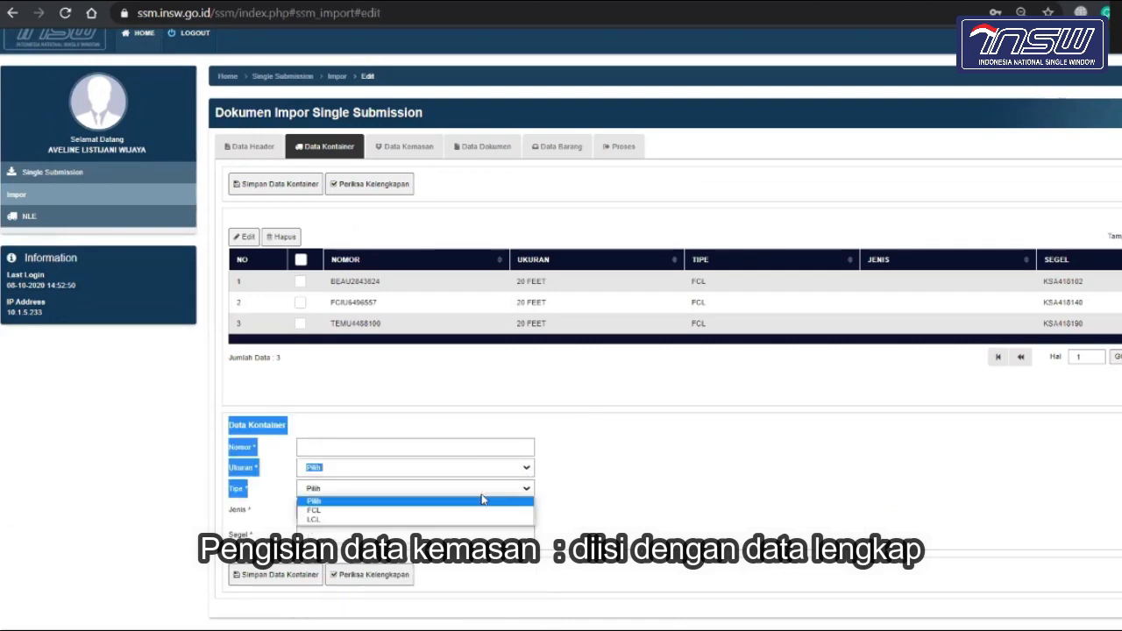
pyautogui.click(637, 466)
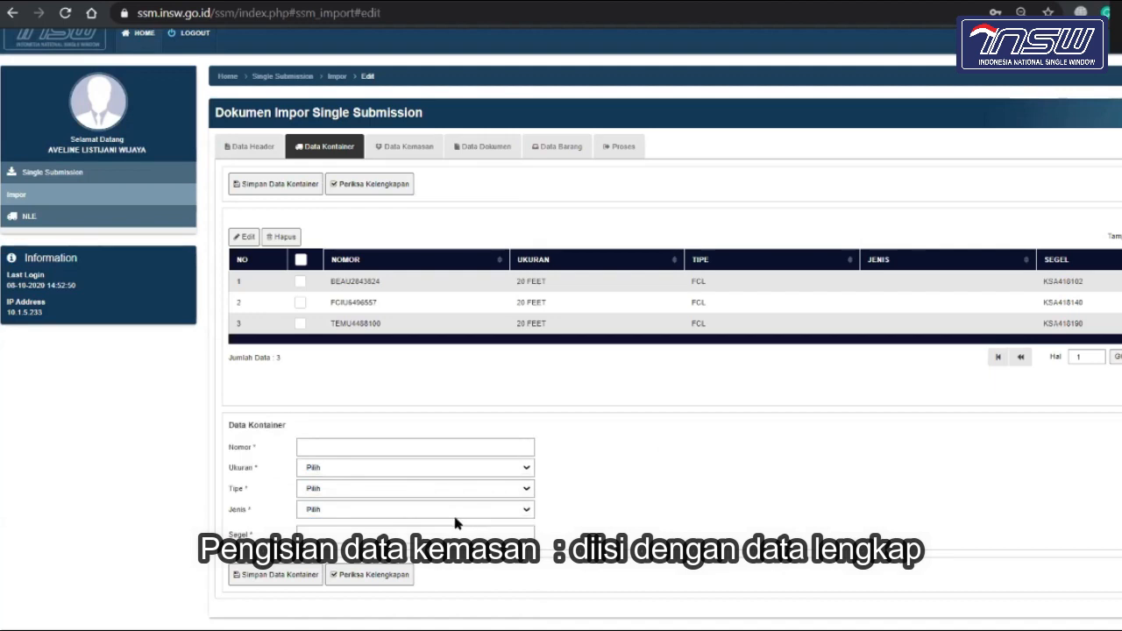
pyautogui.click(455, 515)
pyautogui.click(626, 478)
pyautogui.click(447, 535)
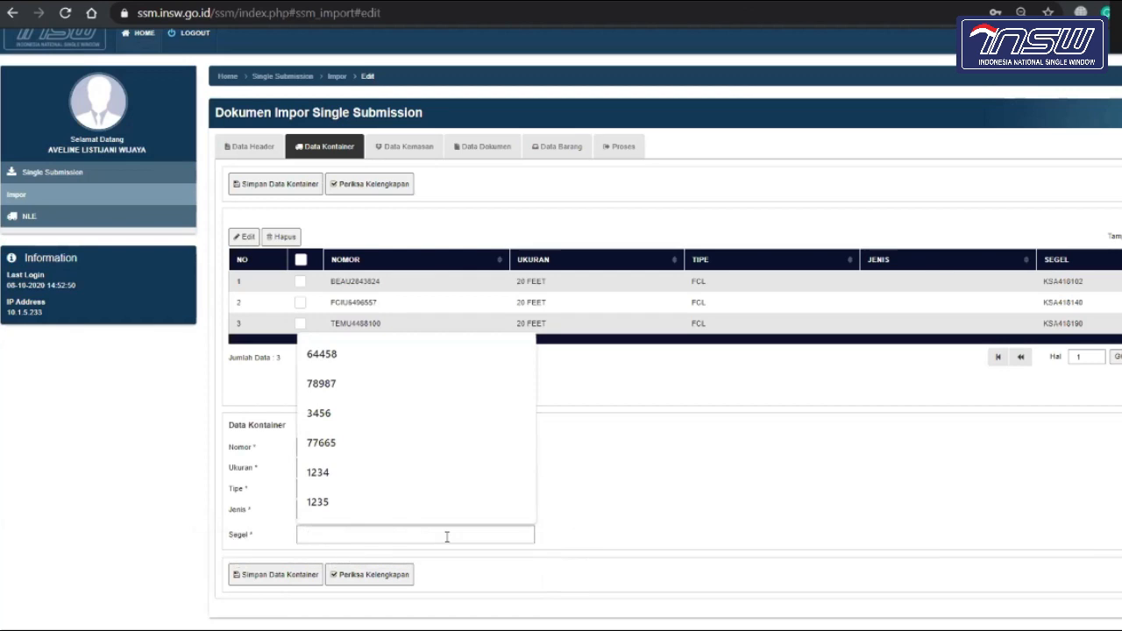
pyautogui.click(711, 479)
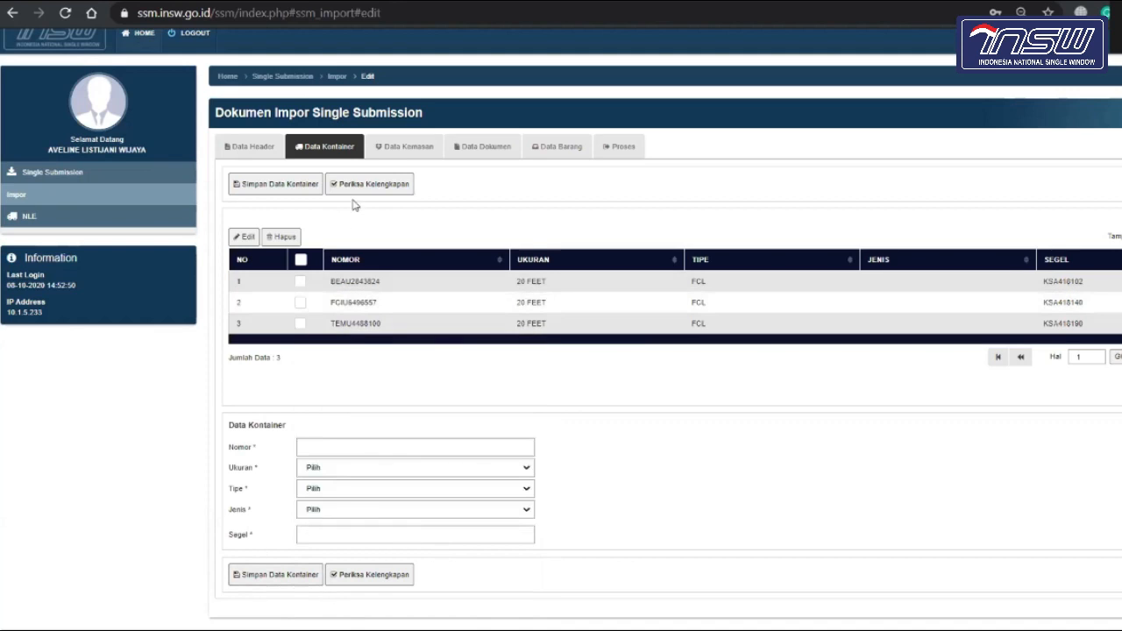
pyautogui.click(421, 153)
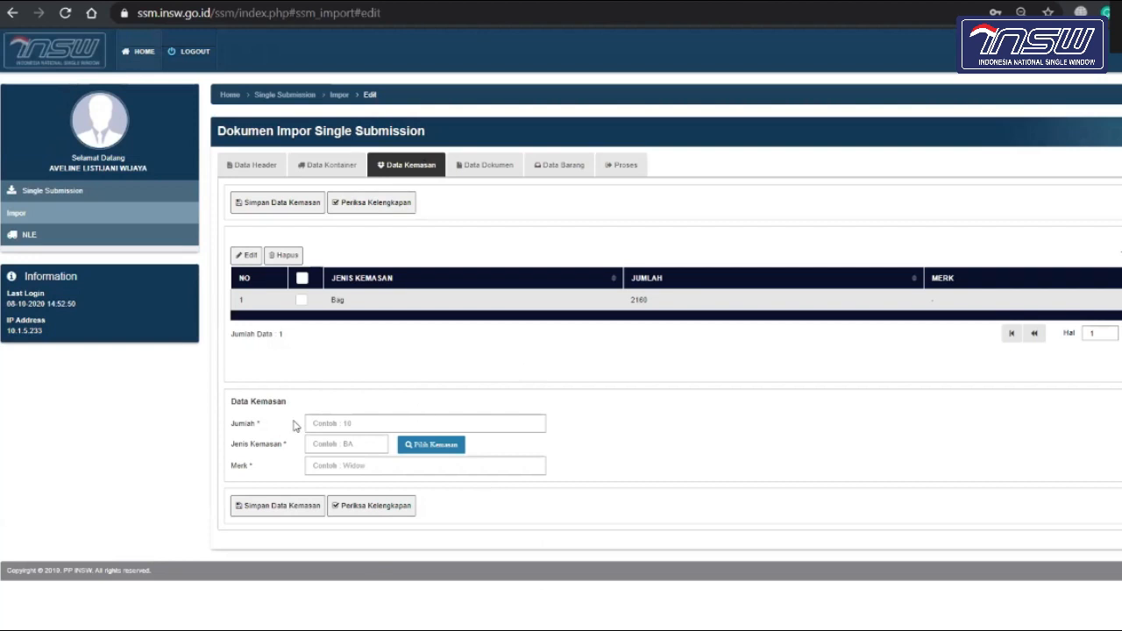
pyautogui.click(320, 421)
pyautogui.click(552, 414)
pyautogui.click(428, 446)
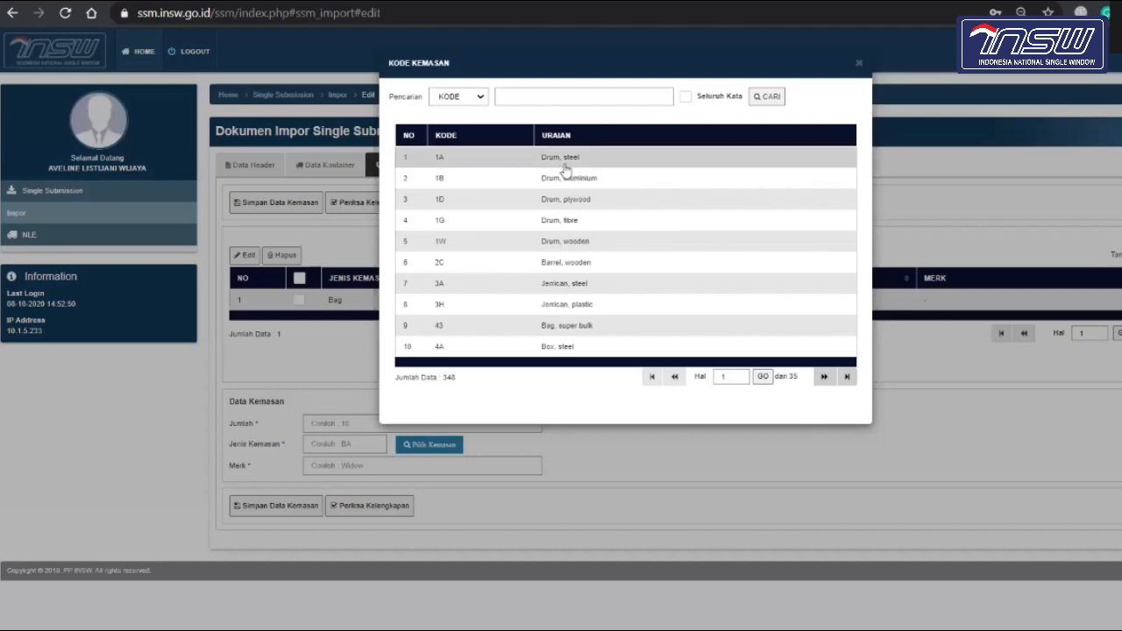
pyautogui.click(860, 65)
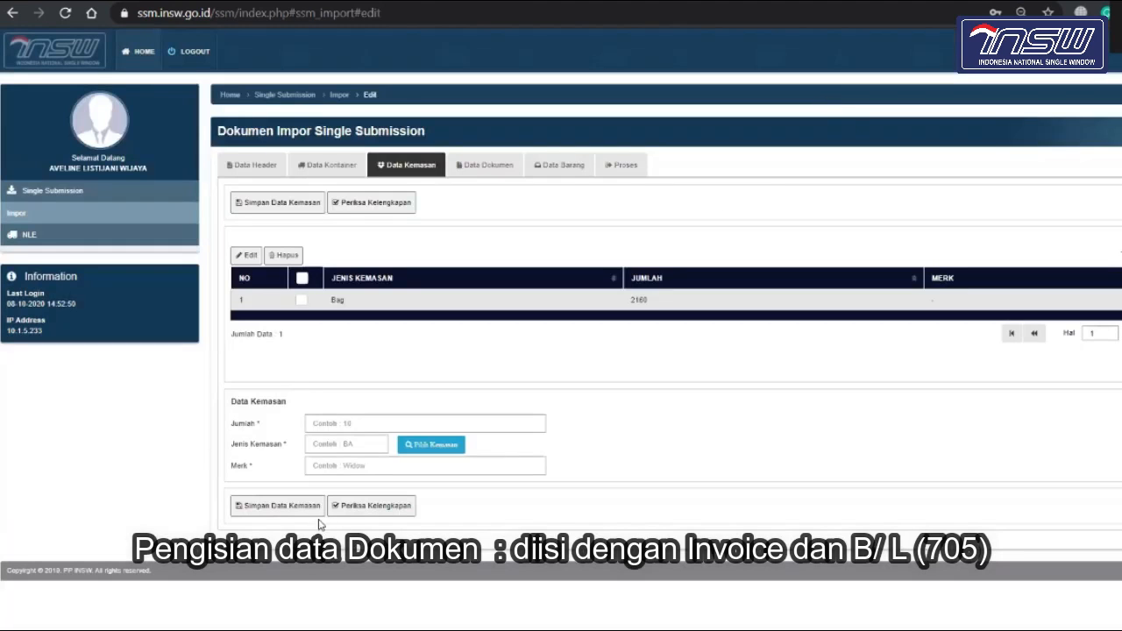
pyautogui.click(347, 465)
pyautogui.click(651, 450)
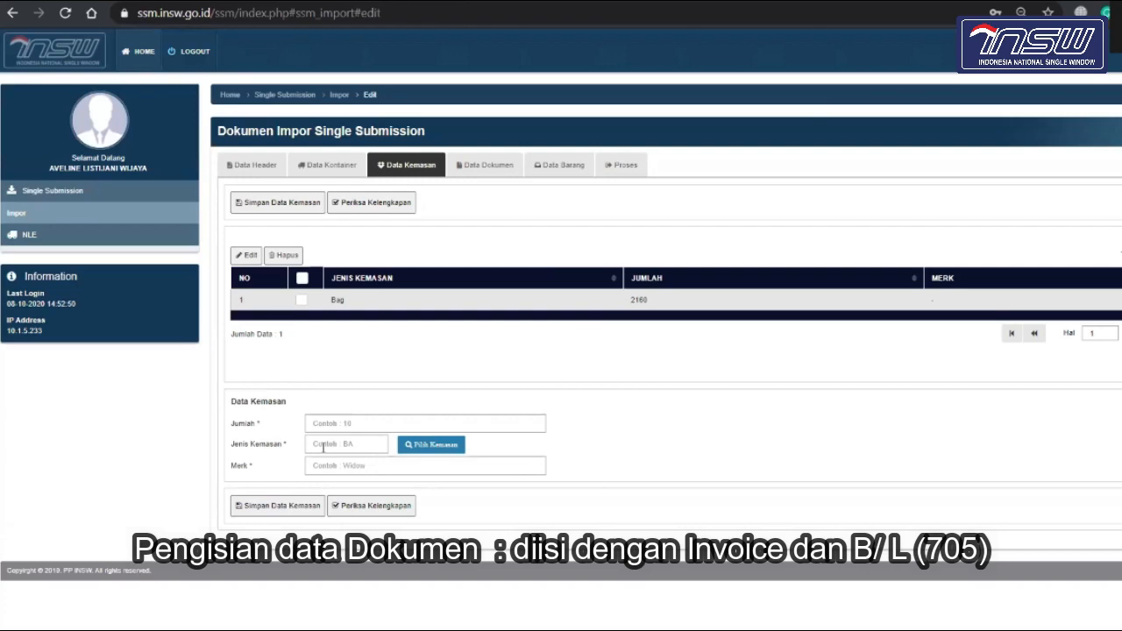
# Step: Go to Data Dokumen and scroll to its eight-document list and entry form
pyautogui.click(489, 168)
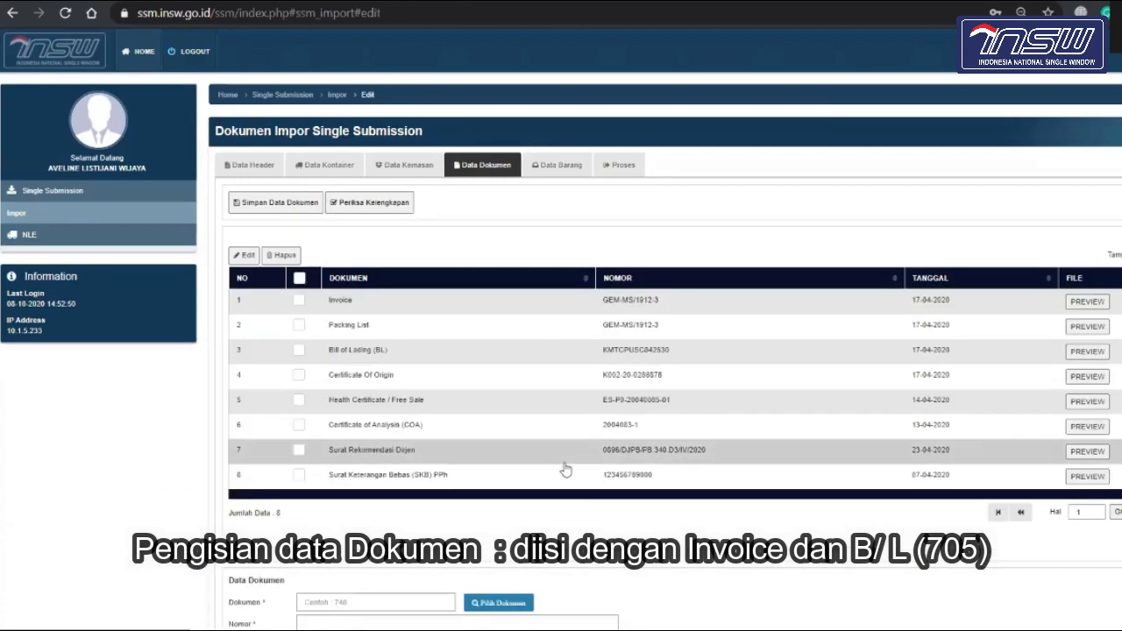
pyautogui.scroll(-2, 566, 467)
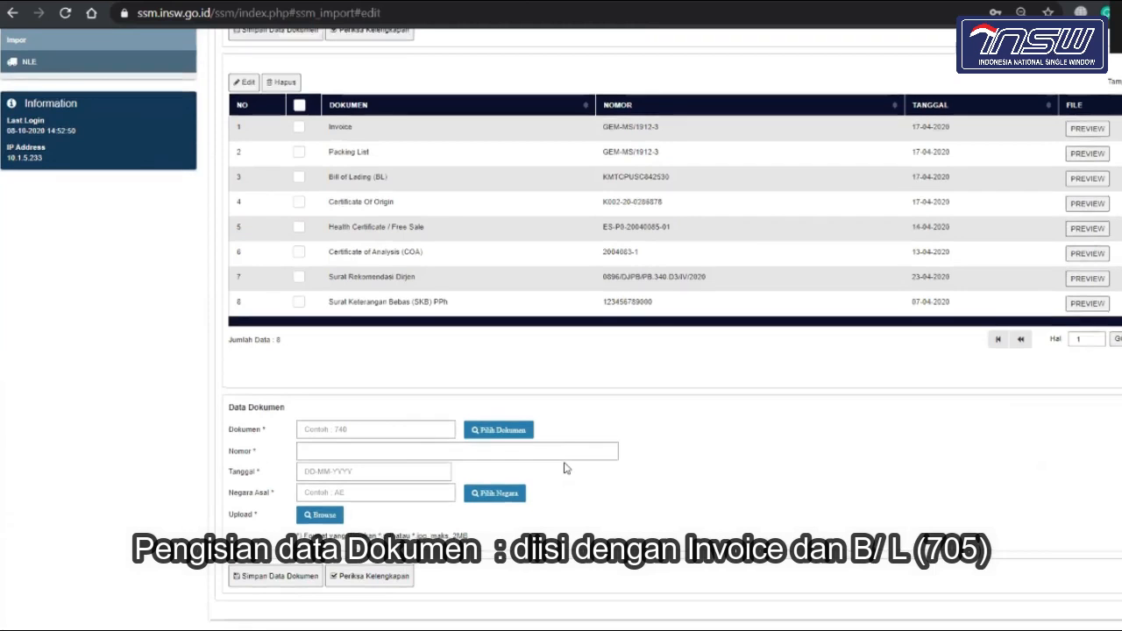
pyautogui.scroll(2, 566, 469)
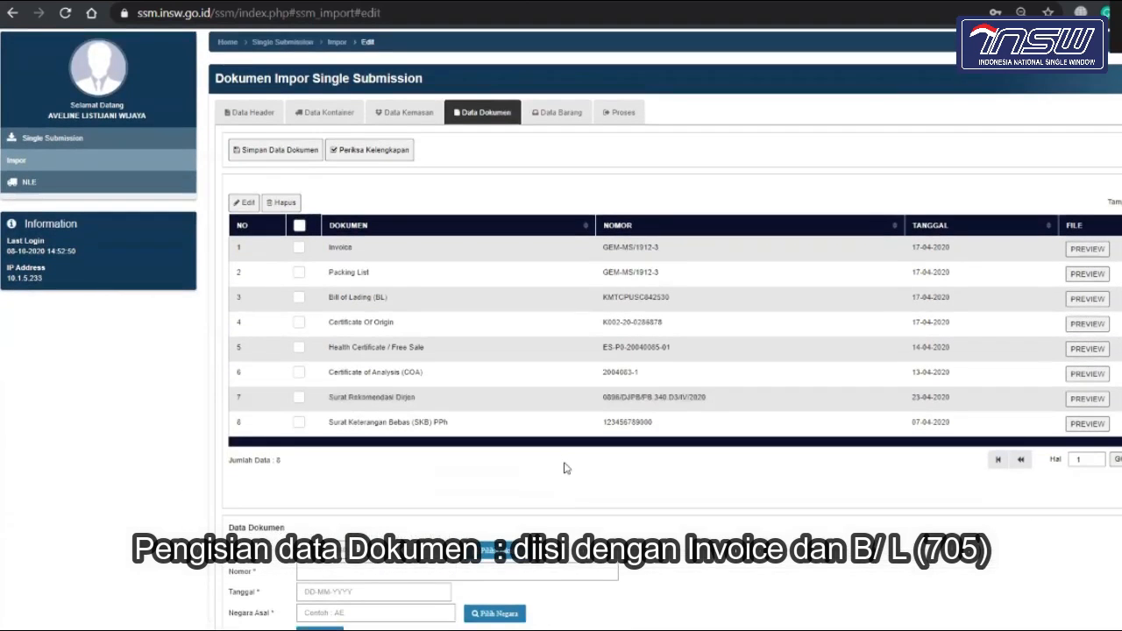
pyautogui.scroll(-1, 564, 468)
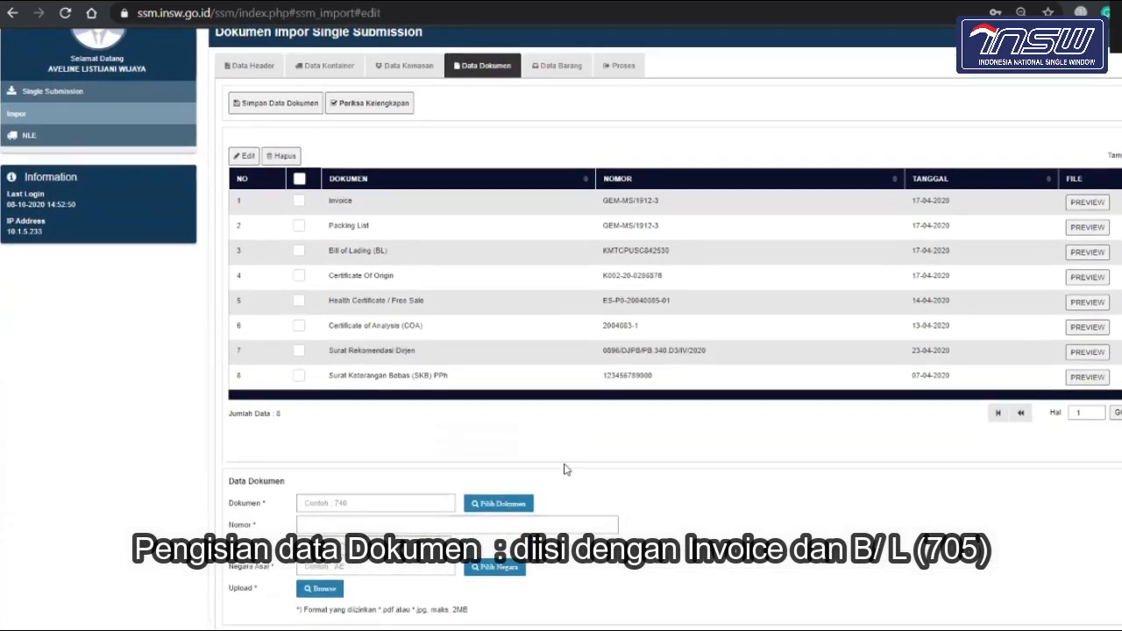
pyautogui.scroll(-2, 564, 469)
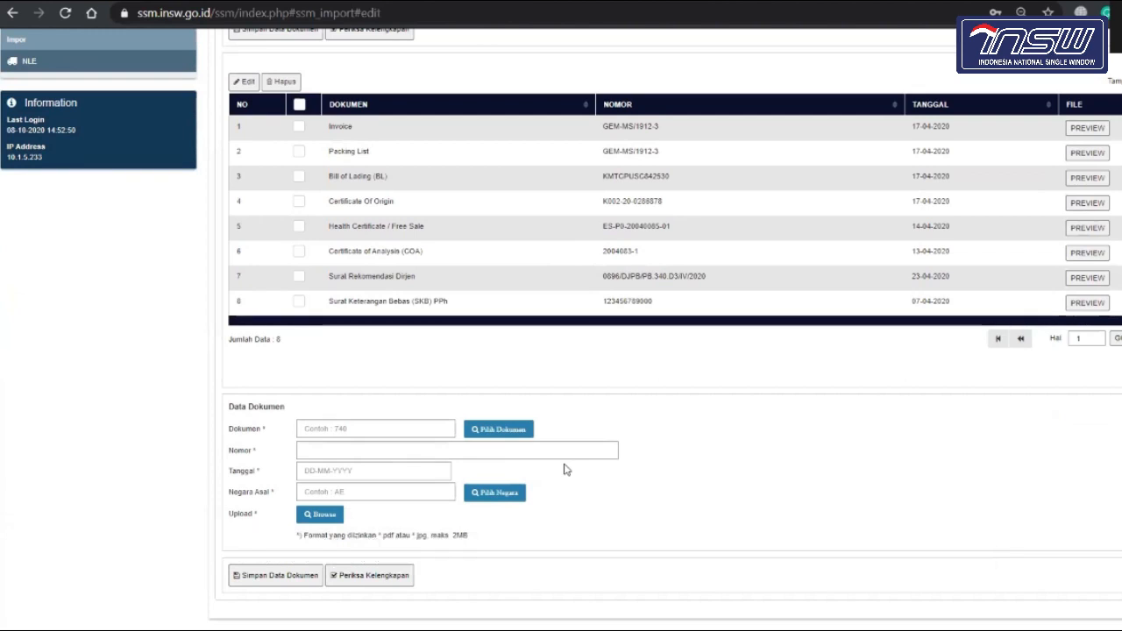
pyautogui.click(501, 431)
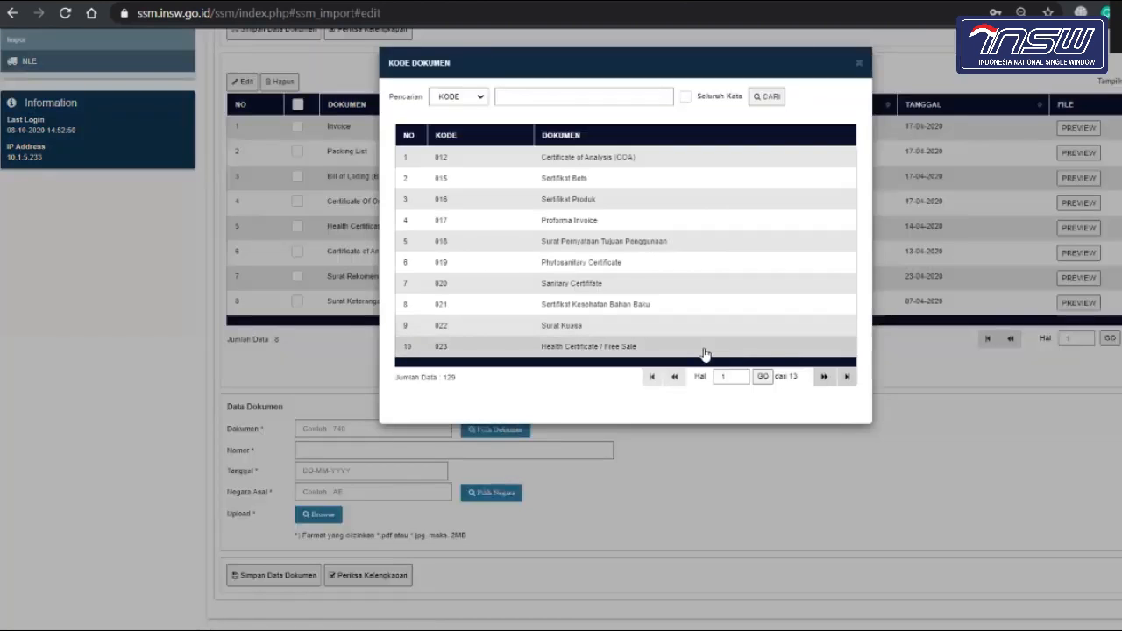
pyautogui.click(823, 377)
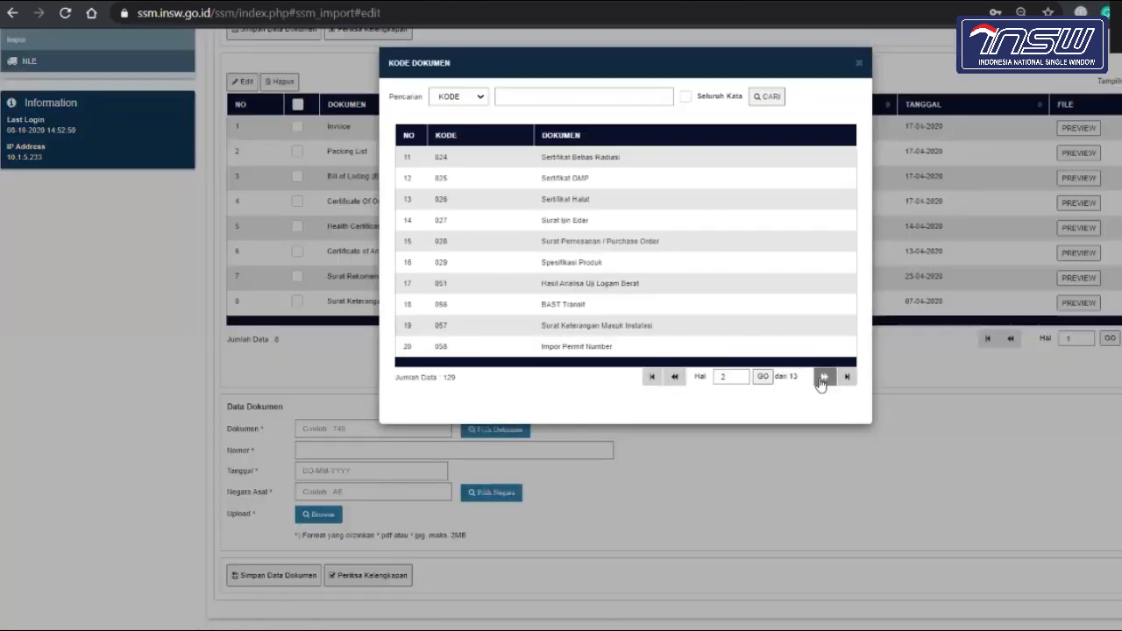
pyautogui.click(823, 377)
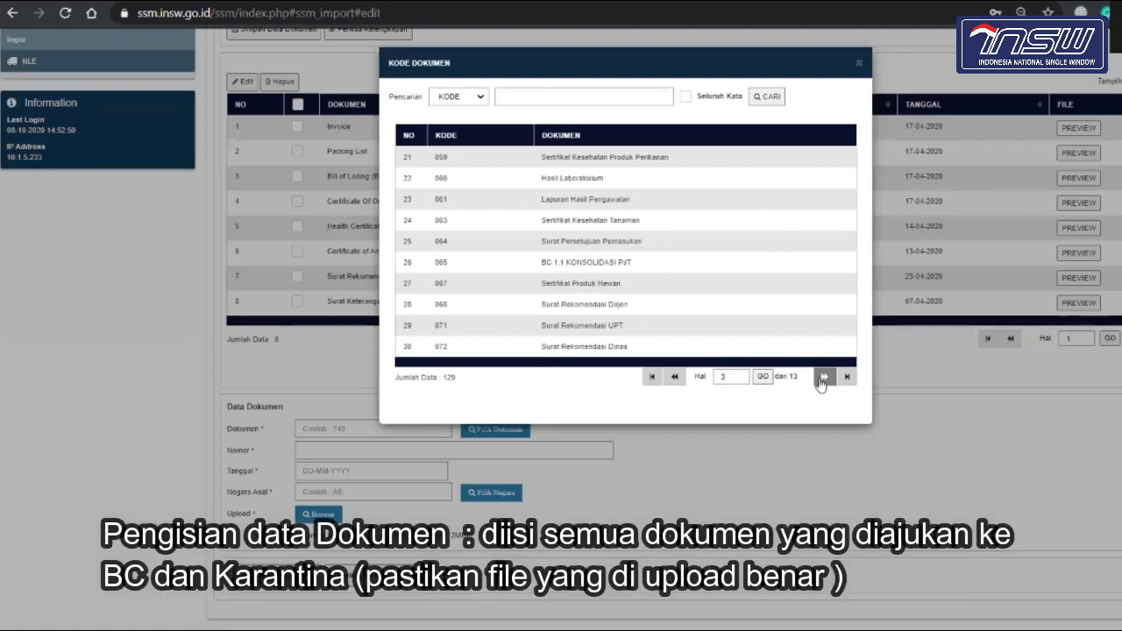
pyautogui.click(823, 377)
pyautogui.click(823, 377)
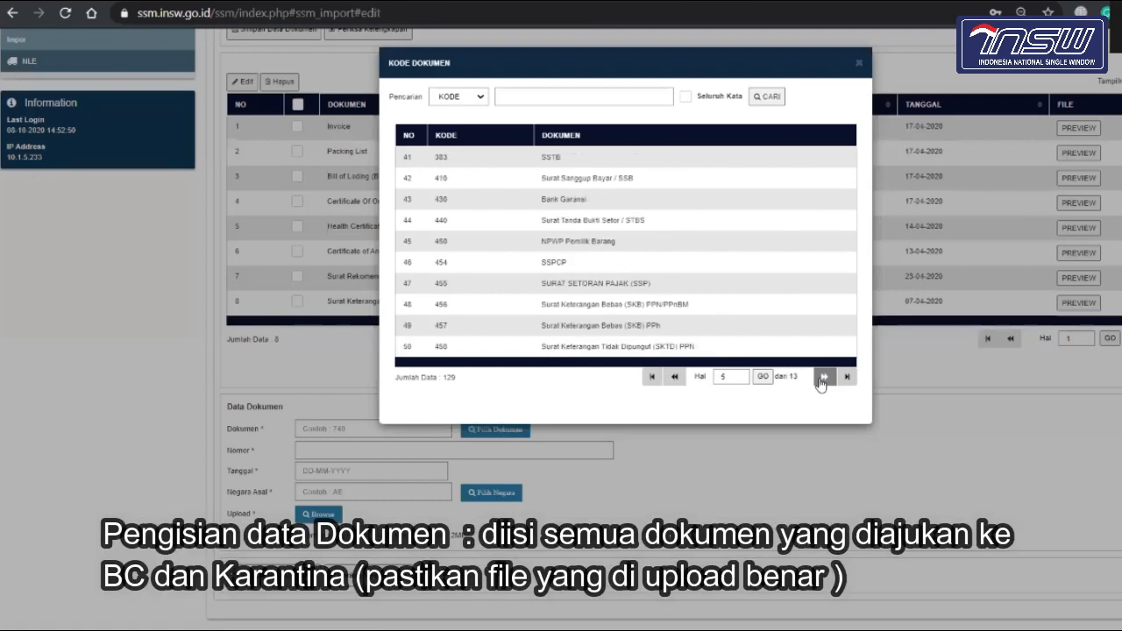
pyautogui.click(822, 378)
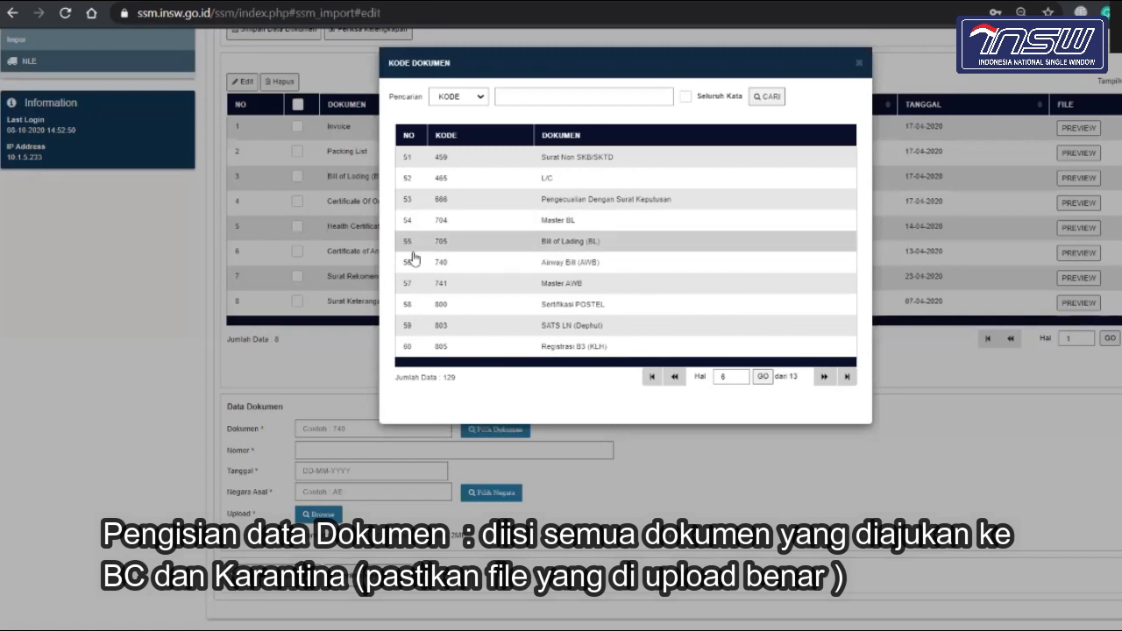
pyautogui.click(860, 68)
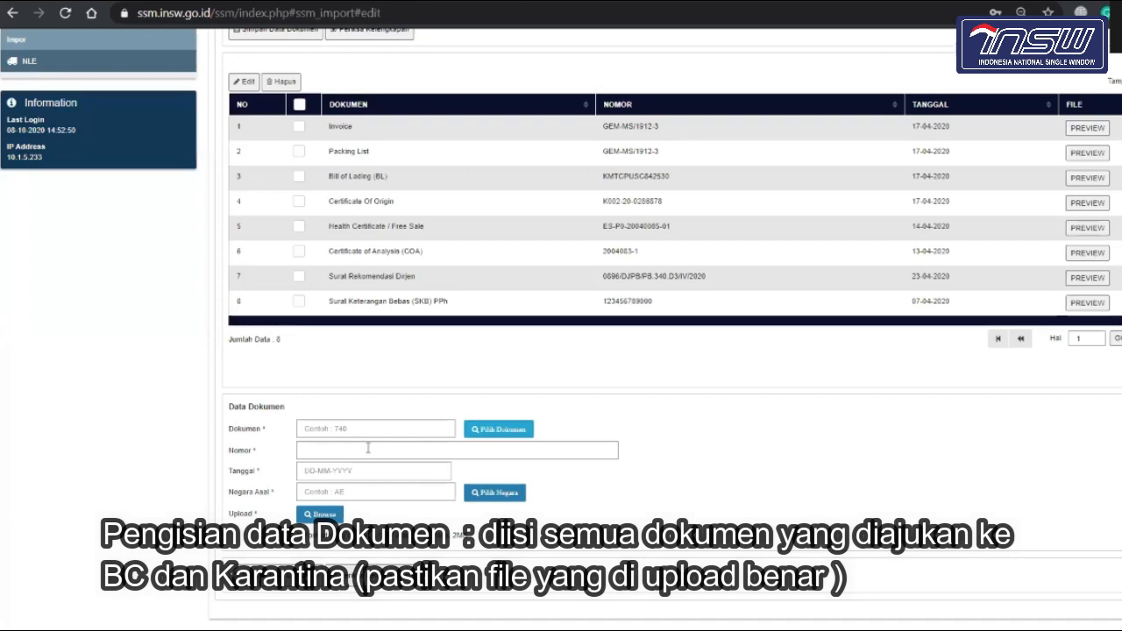
# Step: Scroll through the Data Dokumen table before switching to the Google 'pdf repair' results
pyautogui.scroll(1, 368, 448)
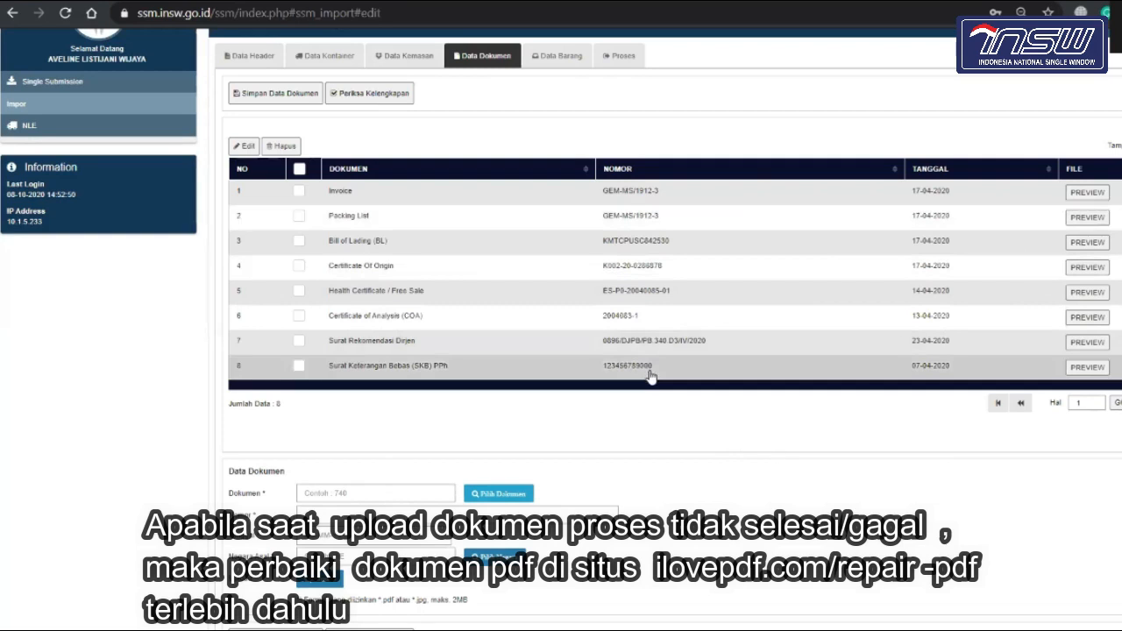
pyautogui.scroll(-1, 1006, 275)
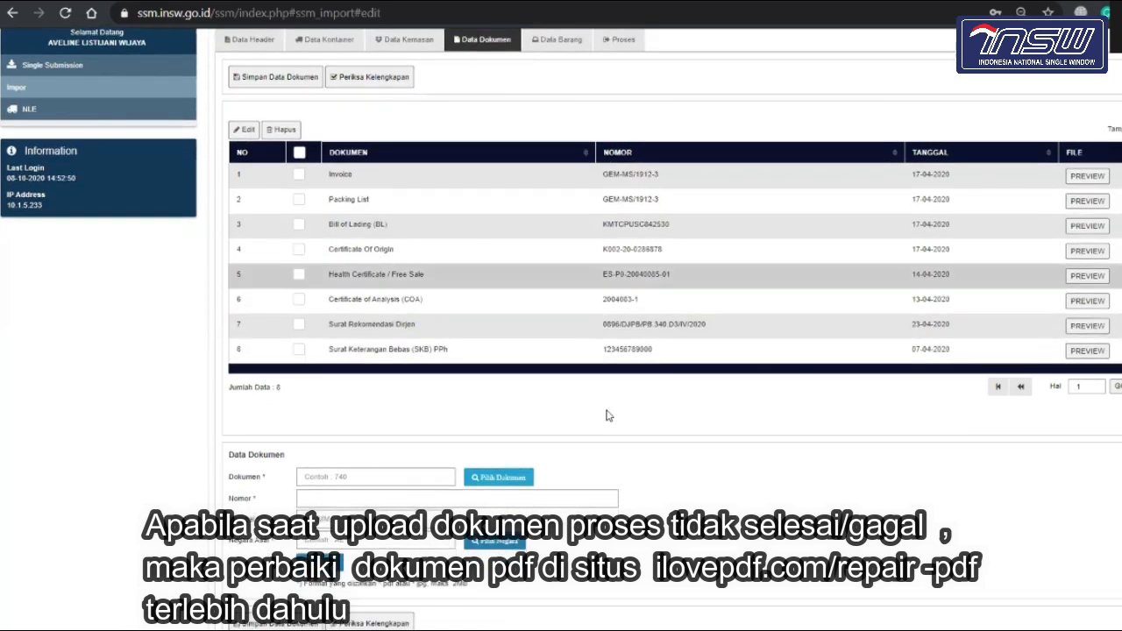
pyautogui.scroll(-1, 609, 416)
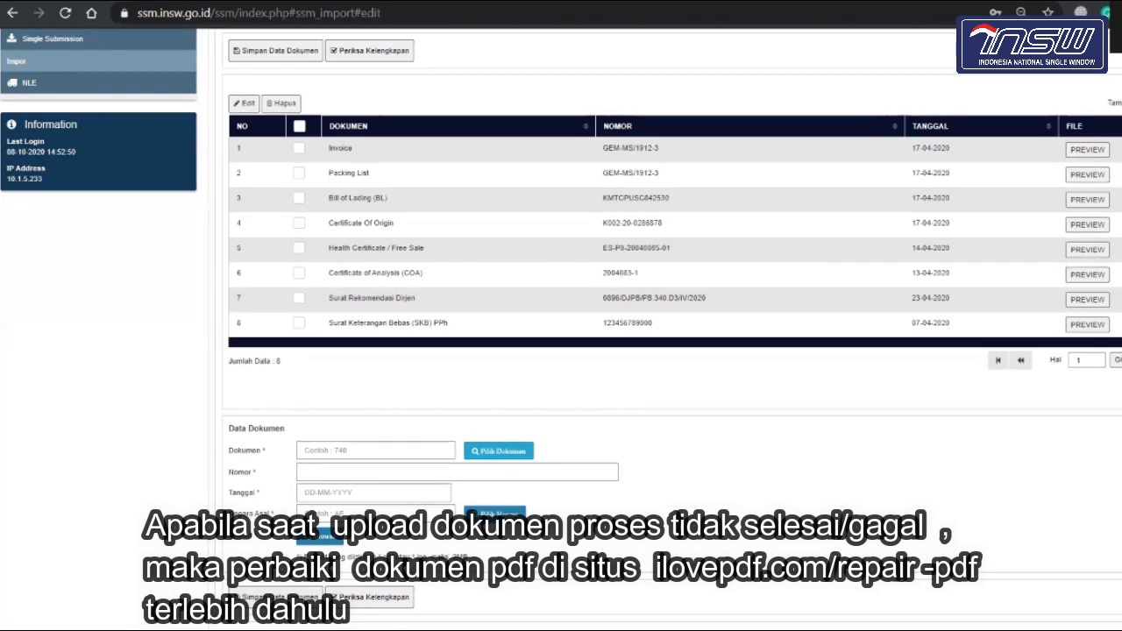
pyautogui.moveTo(903, 629)
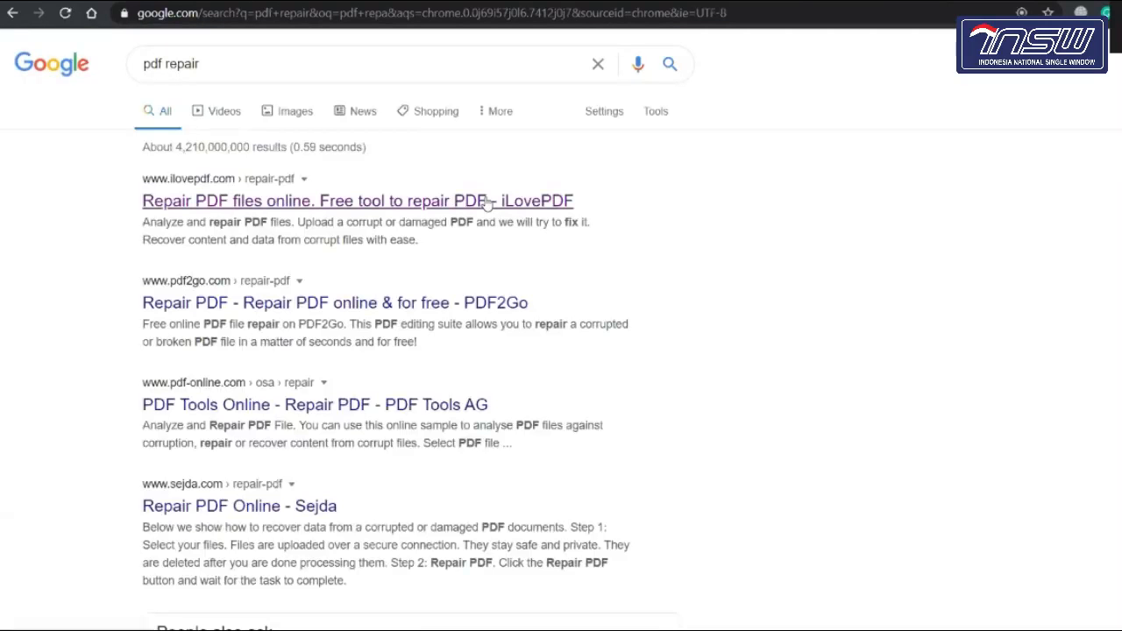
# Step: Load iLovePDF's Repair PDF page, select its URL, and return to the Ops SSMQC deck
pyautogui.click(488, 202)
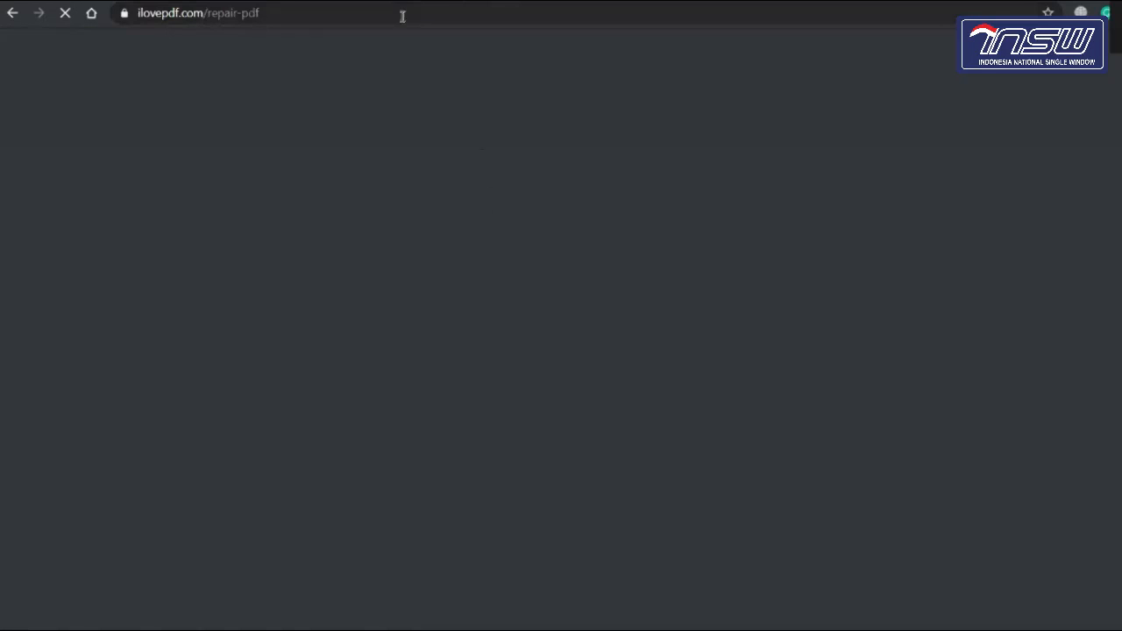
pyautogui.click(401, 15)
pyautogui.hotkey('ctrl', 'c')
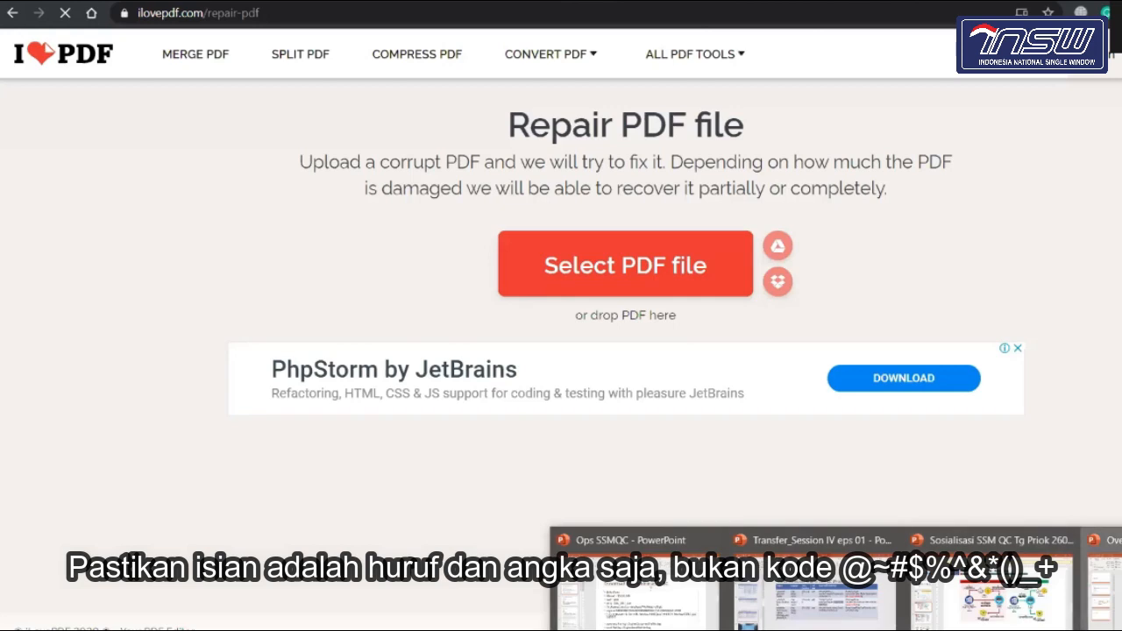
pyautogui.click(645, 596)
pyautogui.press('BackSpace')
pyautogui.press('BackSpace')
pyautogui.press('BackSpace')
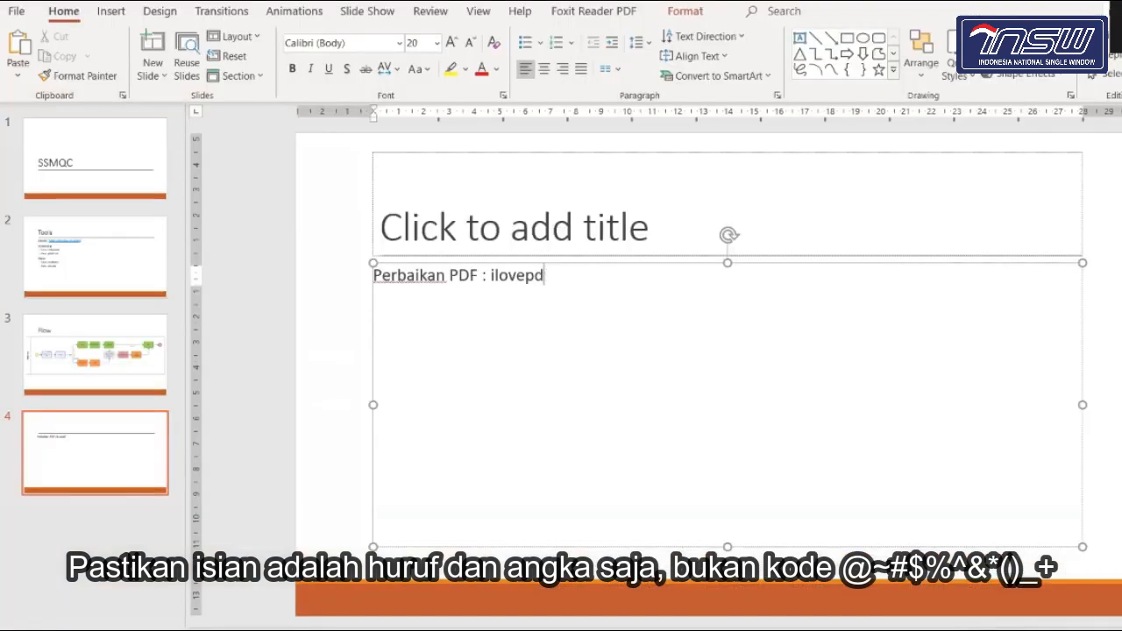
pyautogui.press('BackSpace')
pyautogui.press('BackSpace')
pyautogui.press('BackSpace')
pyautogui.press('BackSpace')
pyautogui.press('BackSpace')
pyautogui.hotkey('ctrl', 'v')
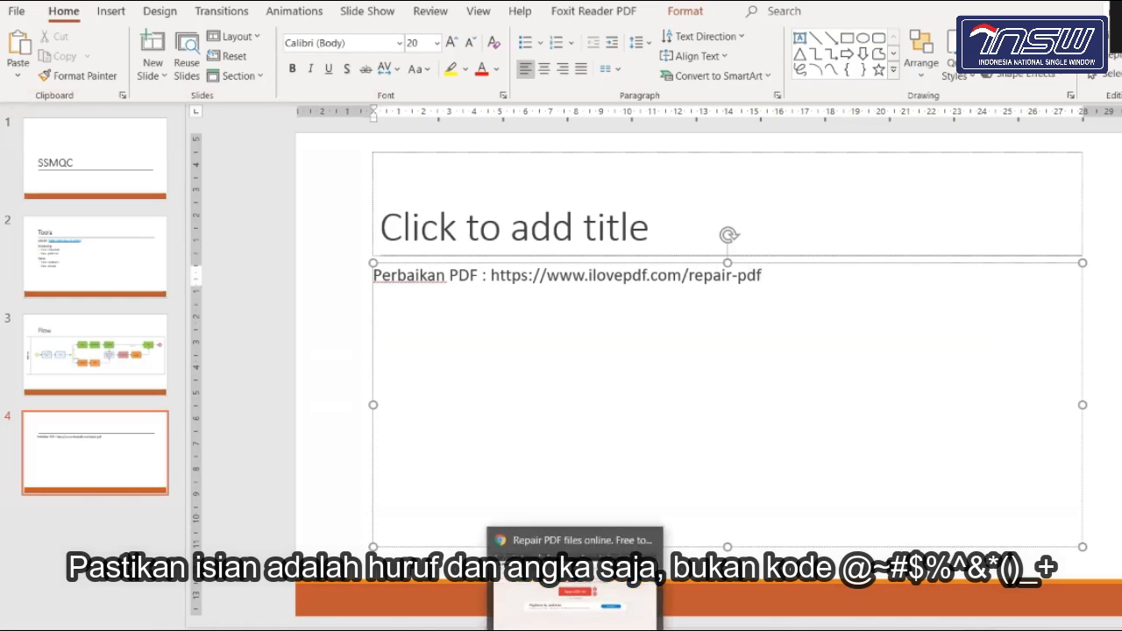
pyautogui.click(575, 629)
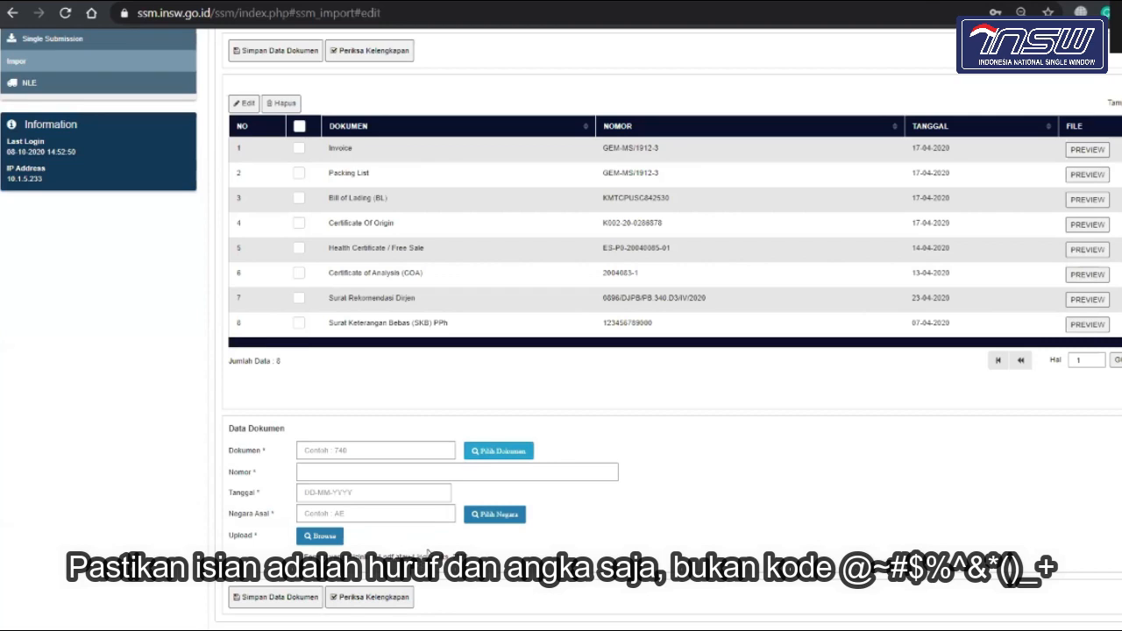
pyautogui.click(403, 472)
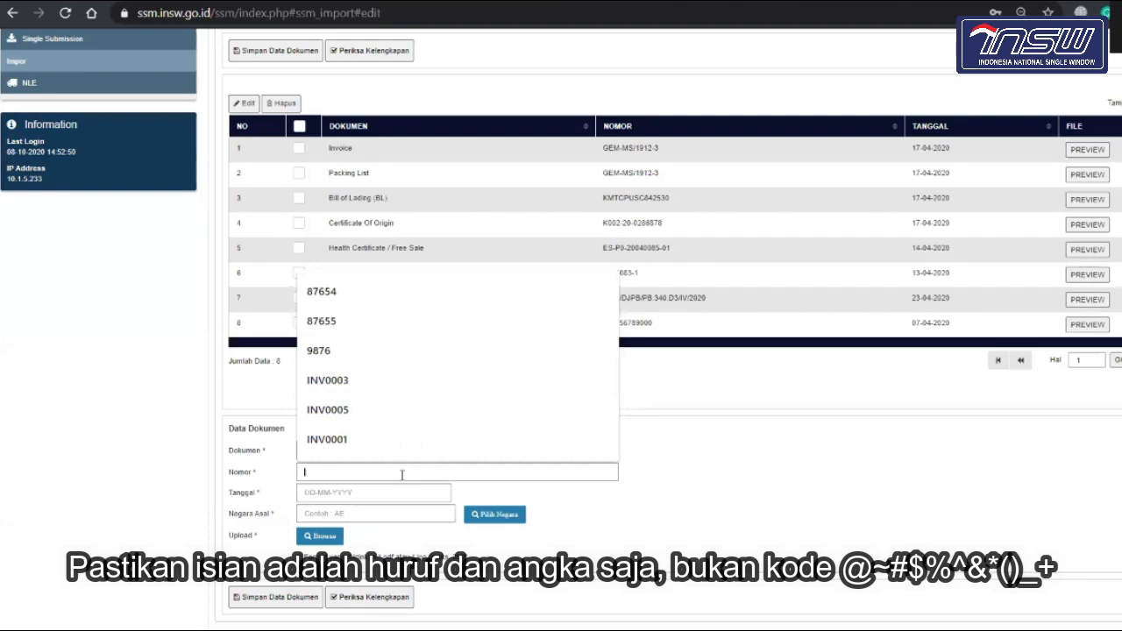
pyautogui.click(717, 521)
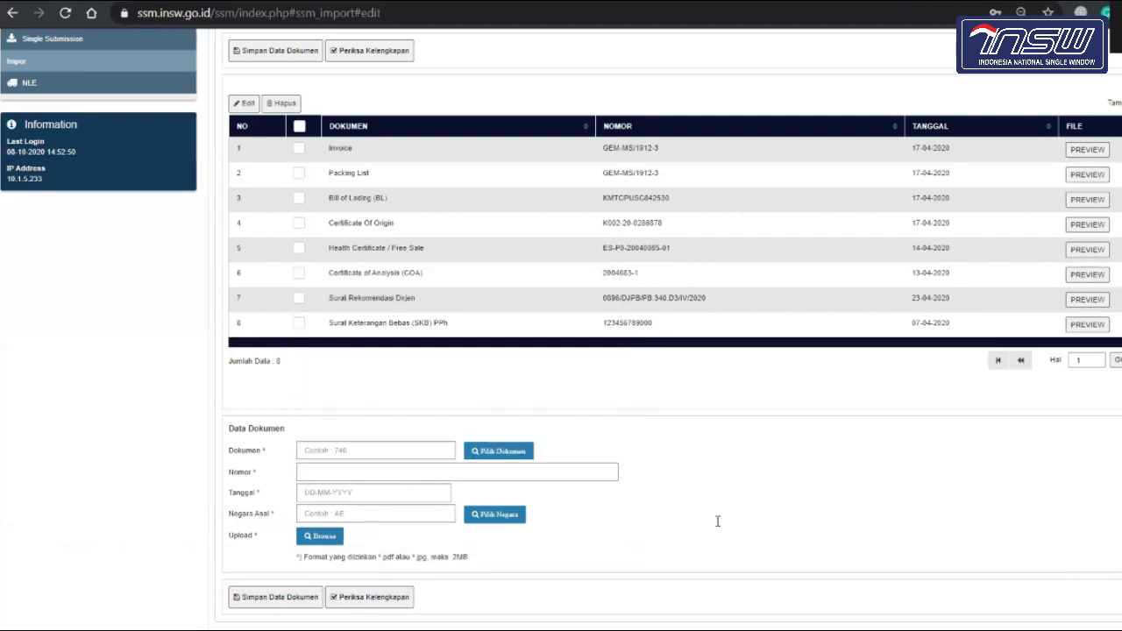
pyautogui.click(372, 476)
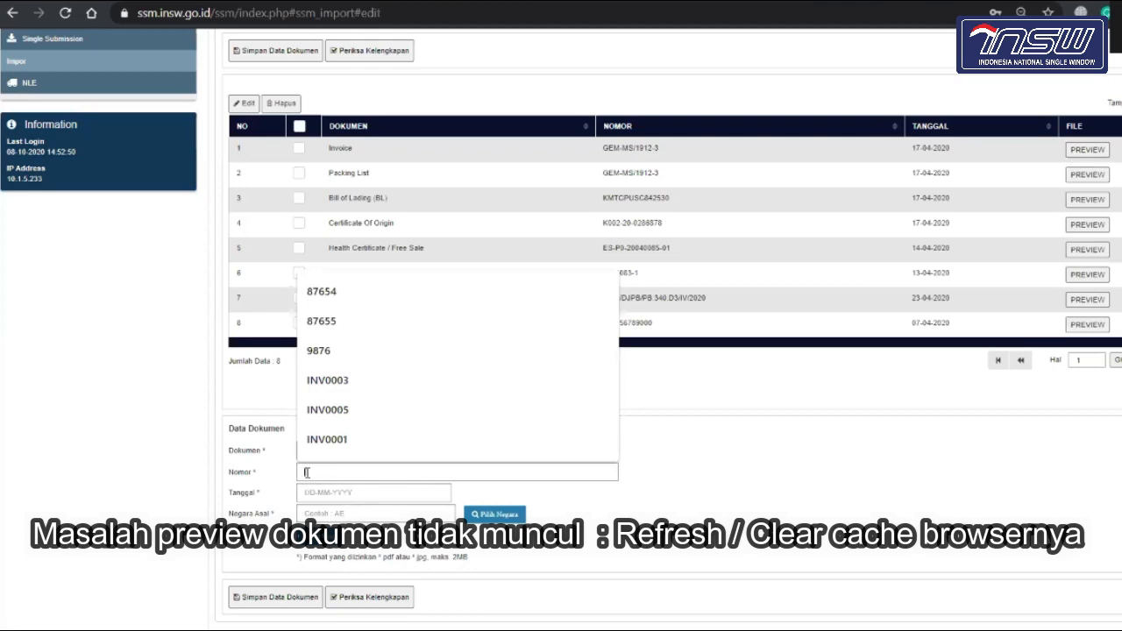
pyautogui.click(154, 508)
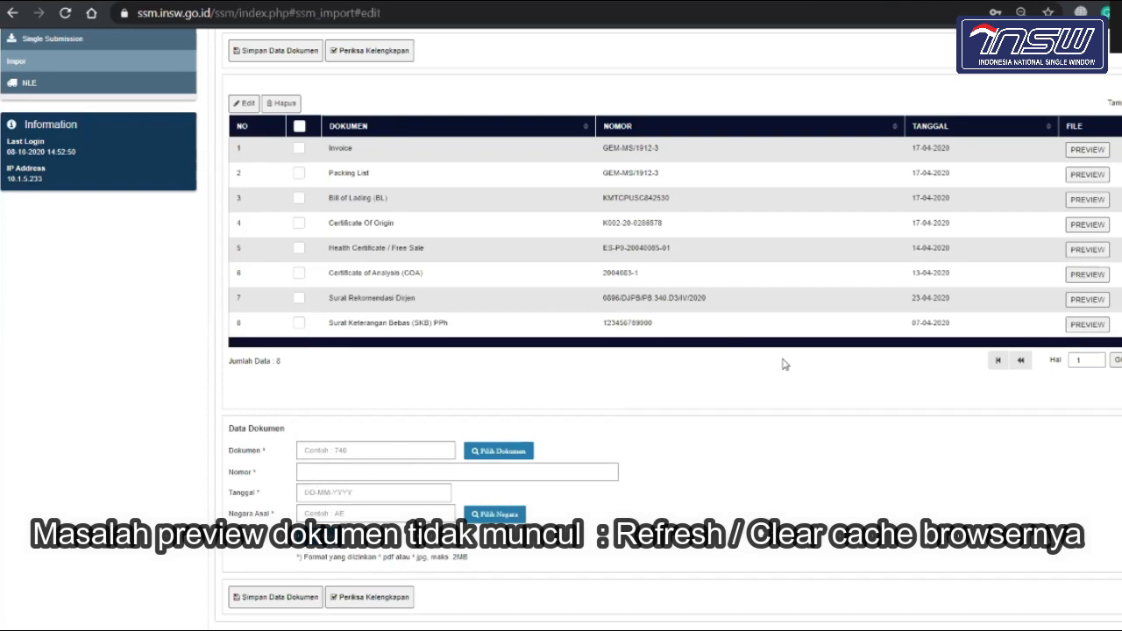
pyautogui.click(1087, 174)
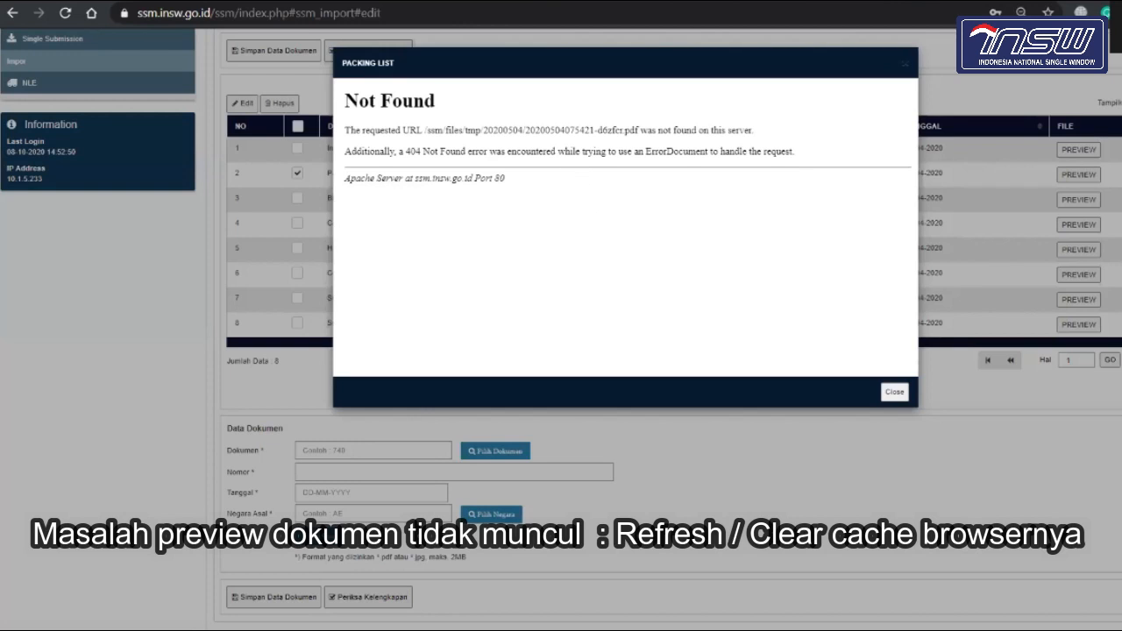
pyautogui.click(895, 391)
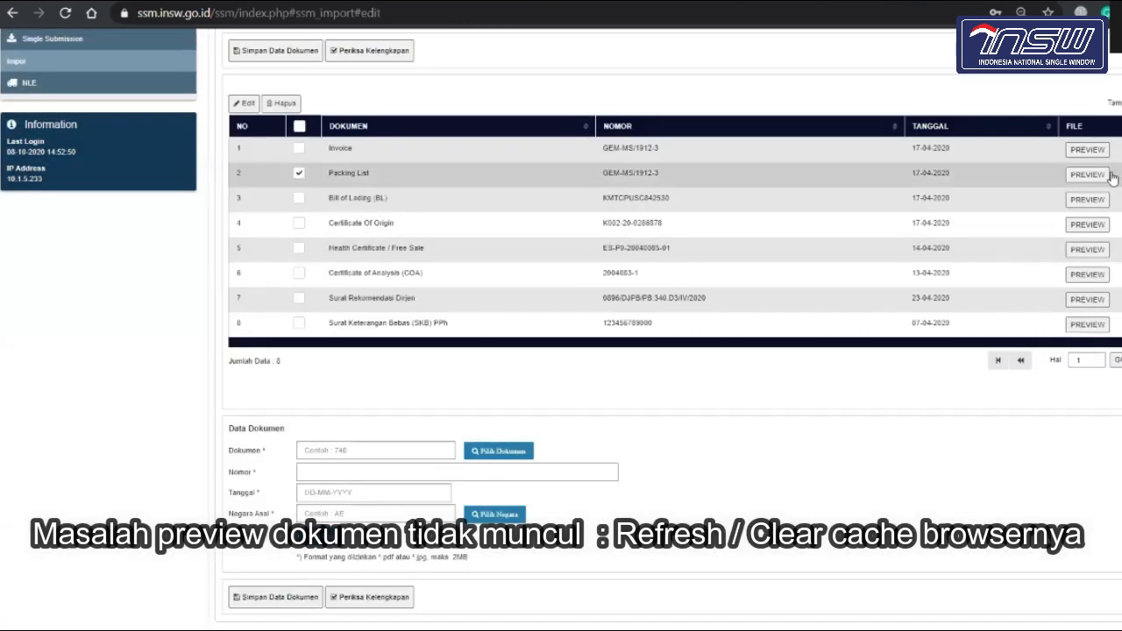
pyautogui.click(1088, 225)
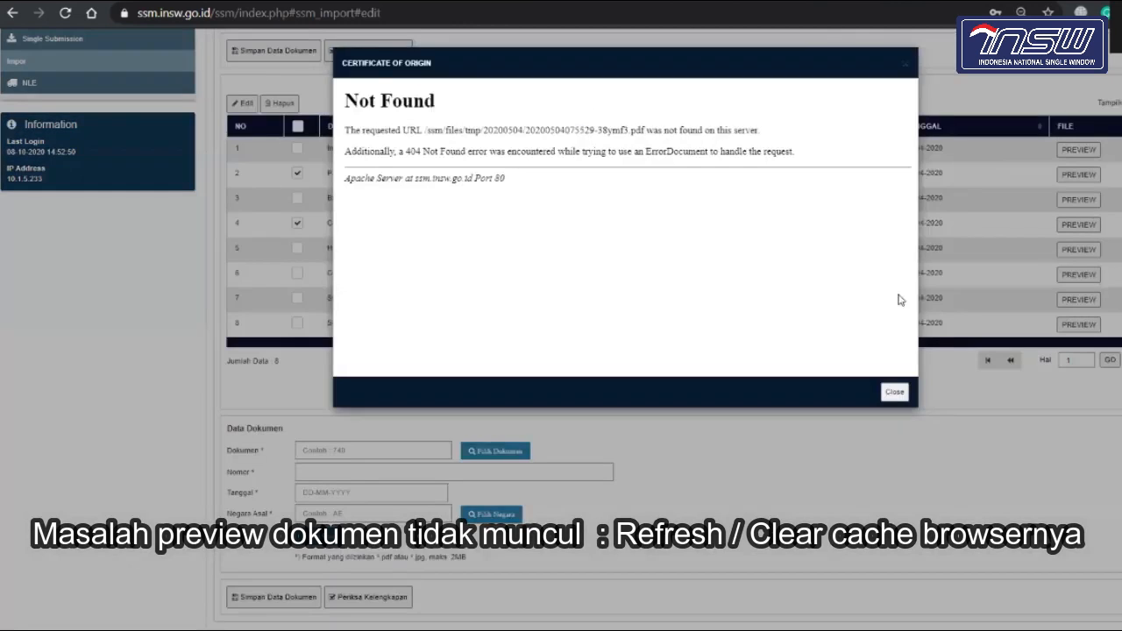
pyautogui.click(894, 392)
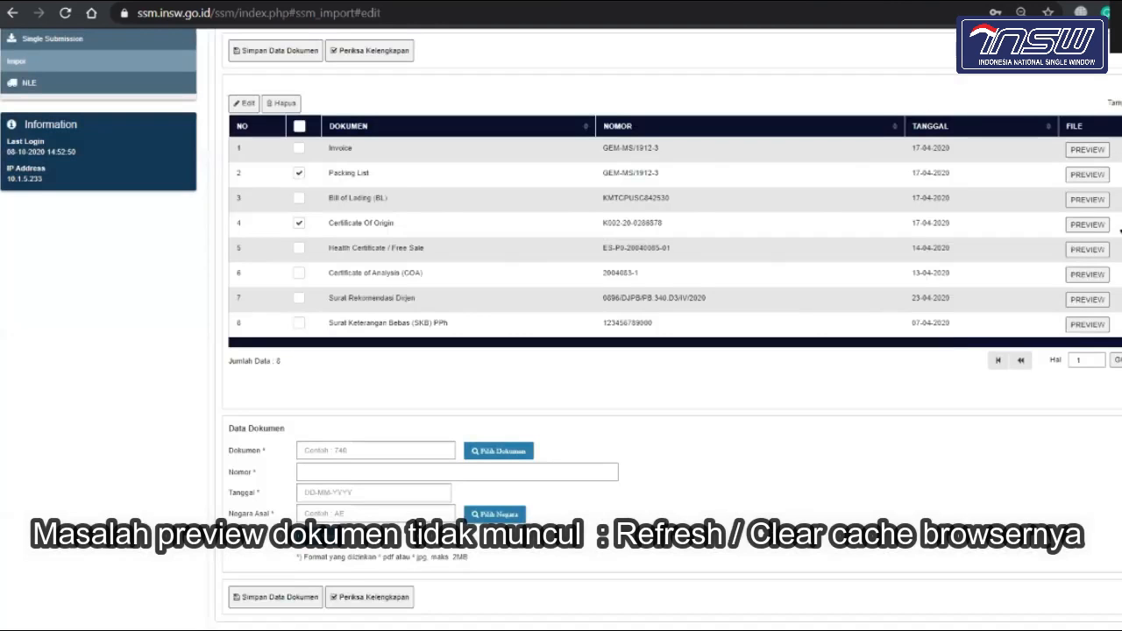
pyautogui.click(299, 225)
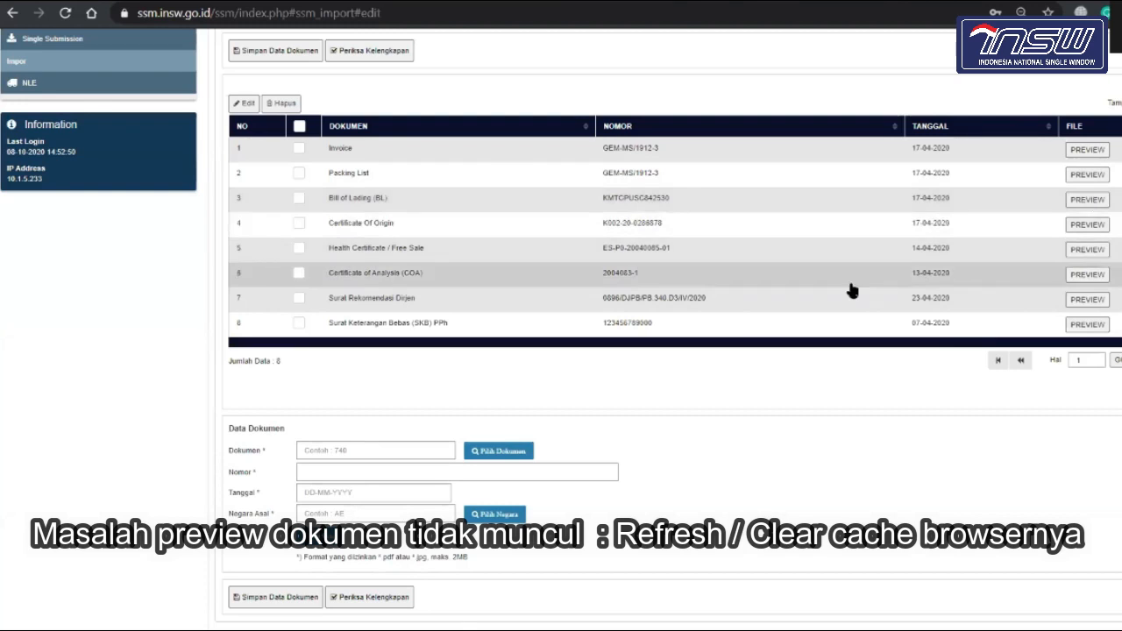
pyautogui.scroll(2, 850, 289)
pyautogui.click(1107, 13)
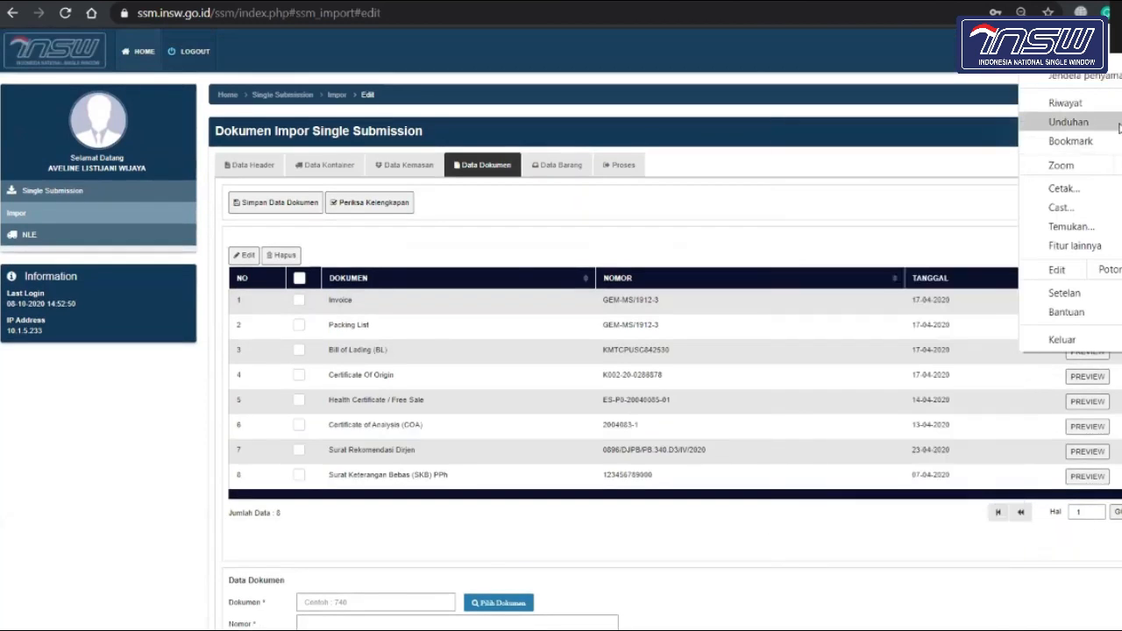
pyautogui.moveTo(1096, 246)
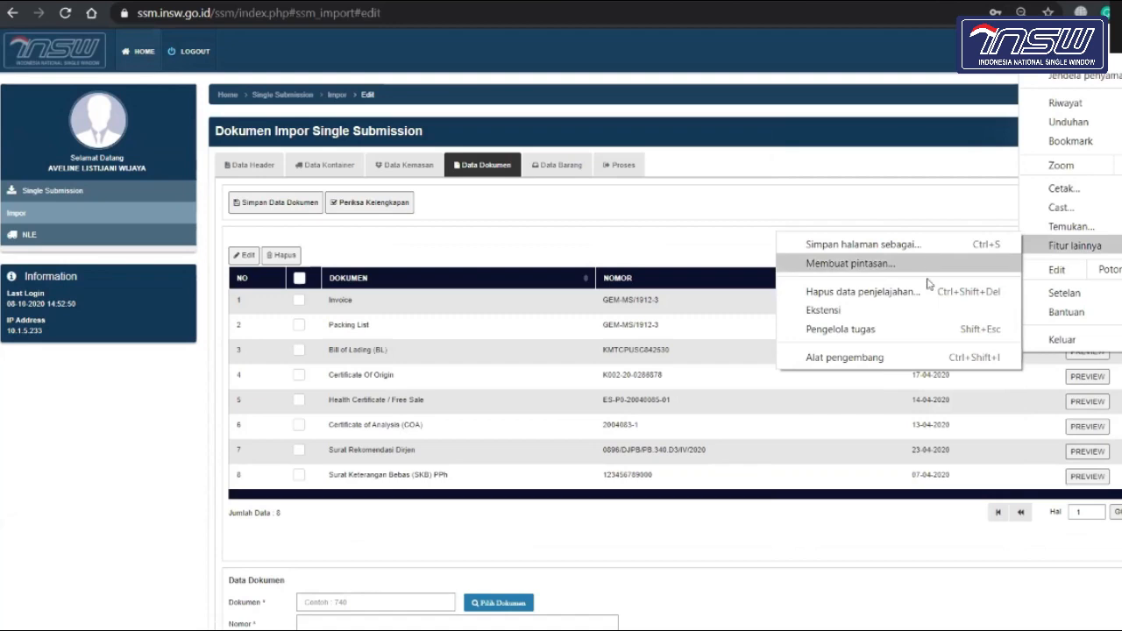
pyautogui.click(918, 299)
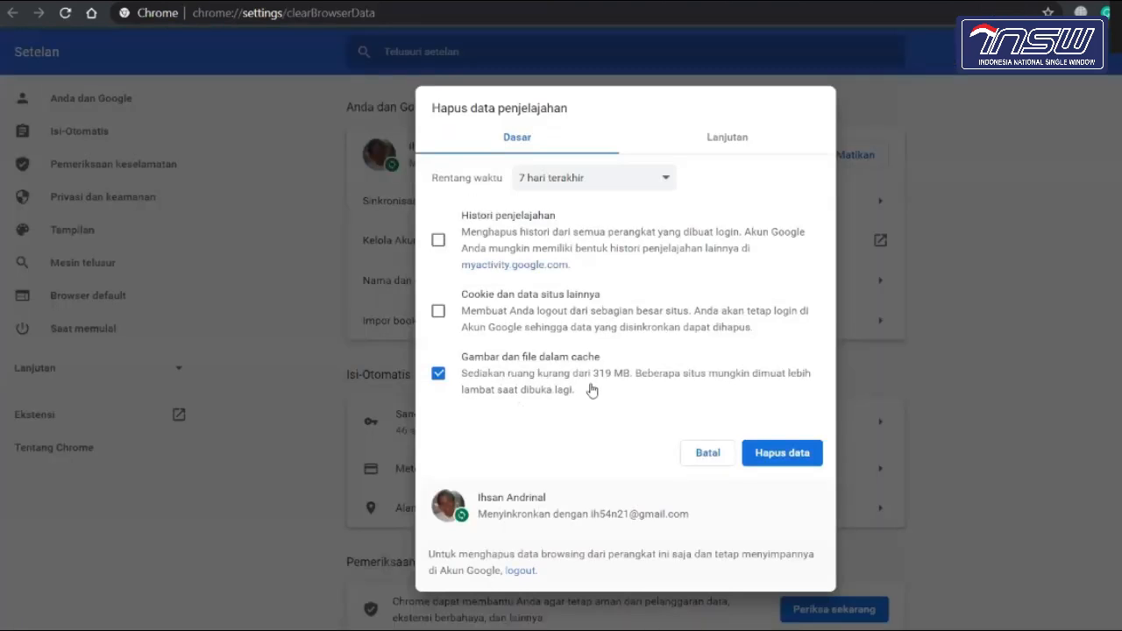
pyautogui.click(707, 455)
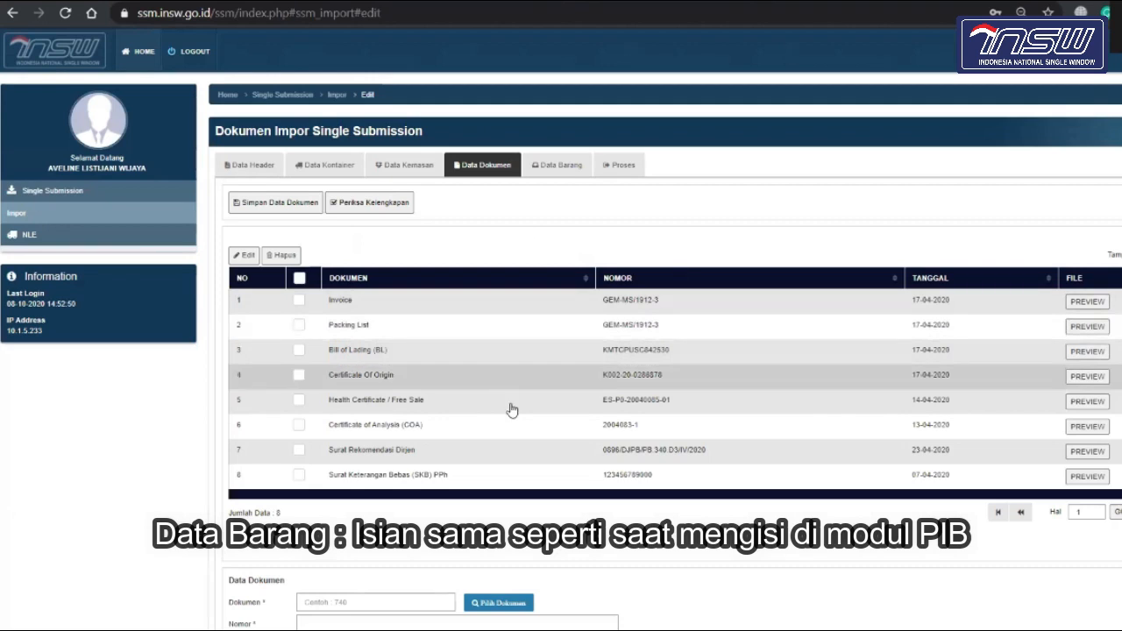
# Step: Search HS codes by description 'cupang' and select HS 03011193 for the item
pyautogui.scroll(-1, 513, 410)
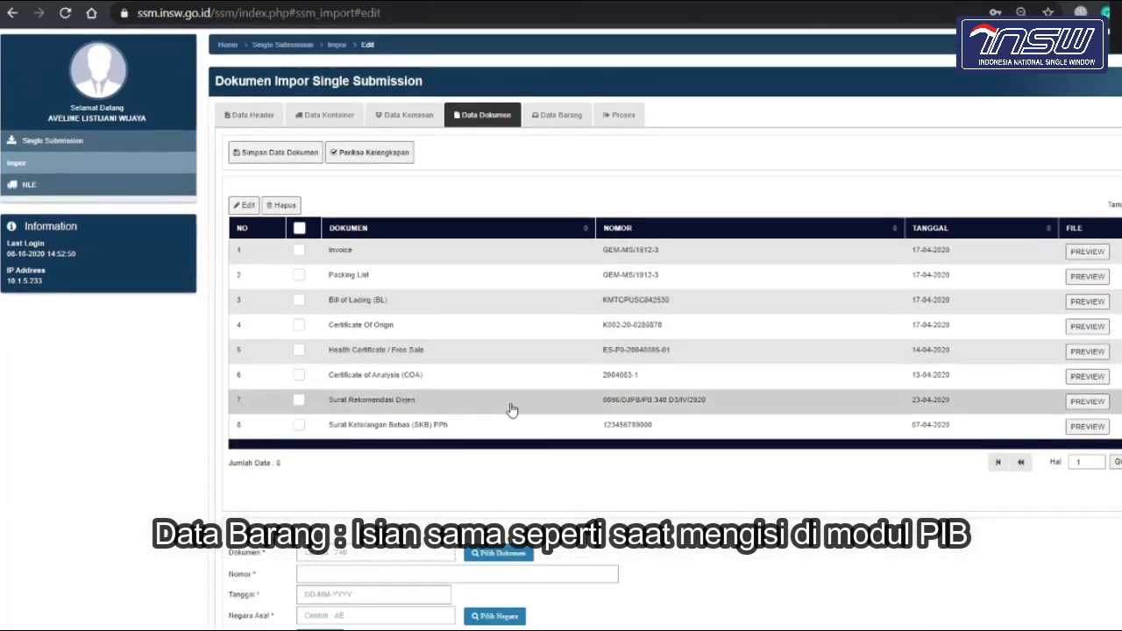
pyautogui.click(544, 112)
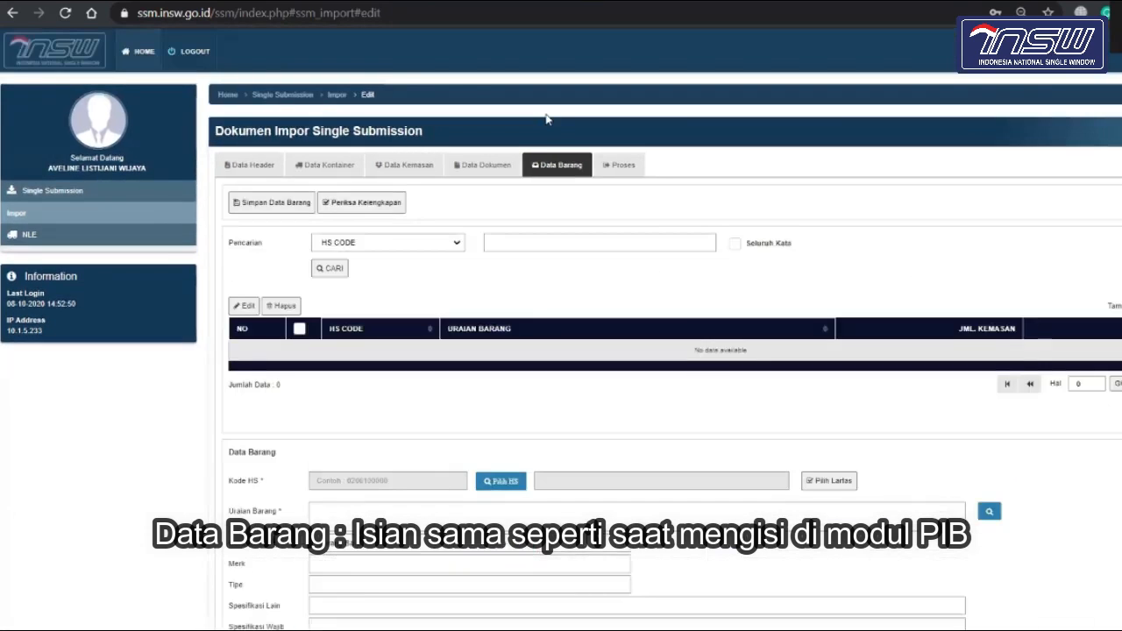
pyautogui.scroll(-3, 527, 410)
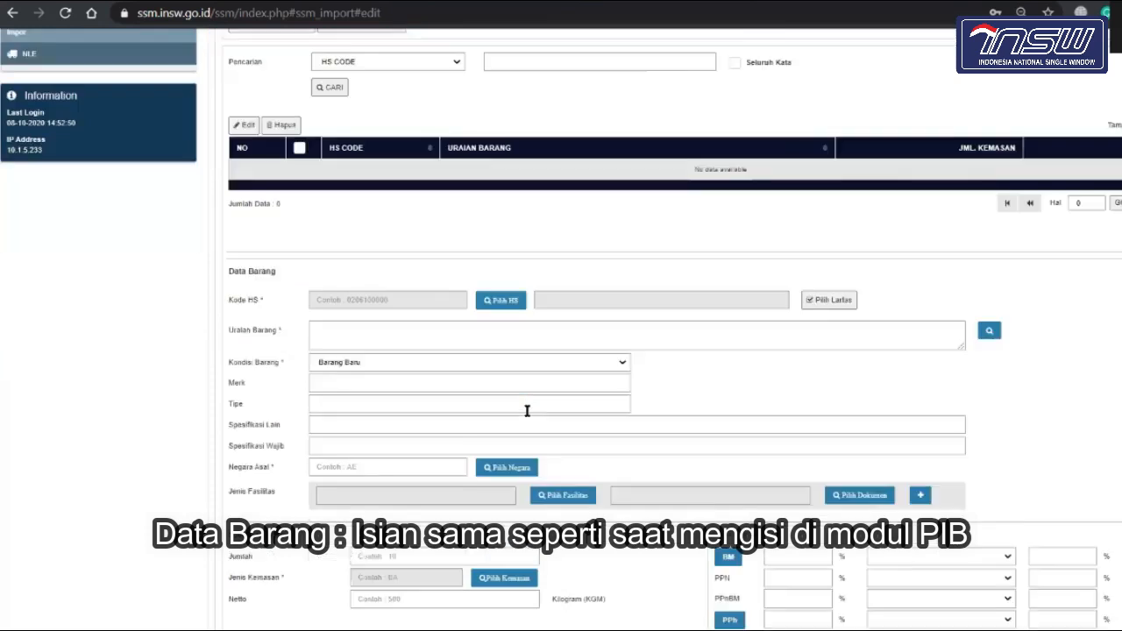
pyautogui.scroll(-1, 527, 410)
pyautogui.scroll(1, 527, 410)
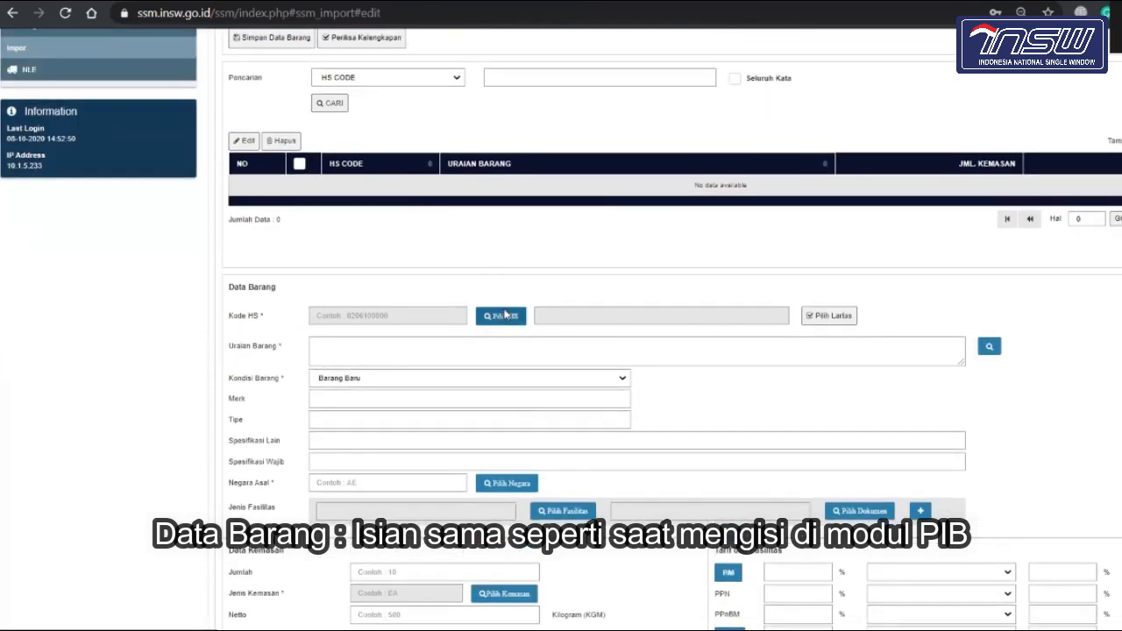
pyautogui.click(504, 315)
pyautogui.click(478, 102)
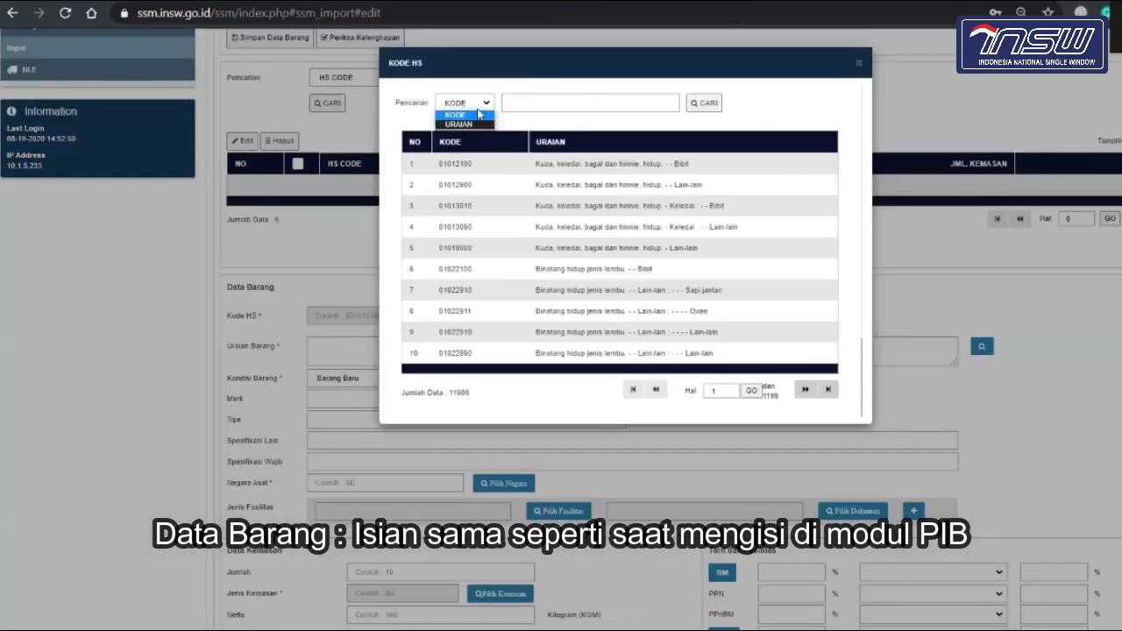
pyautogui.click(480, 125)
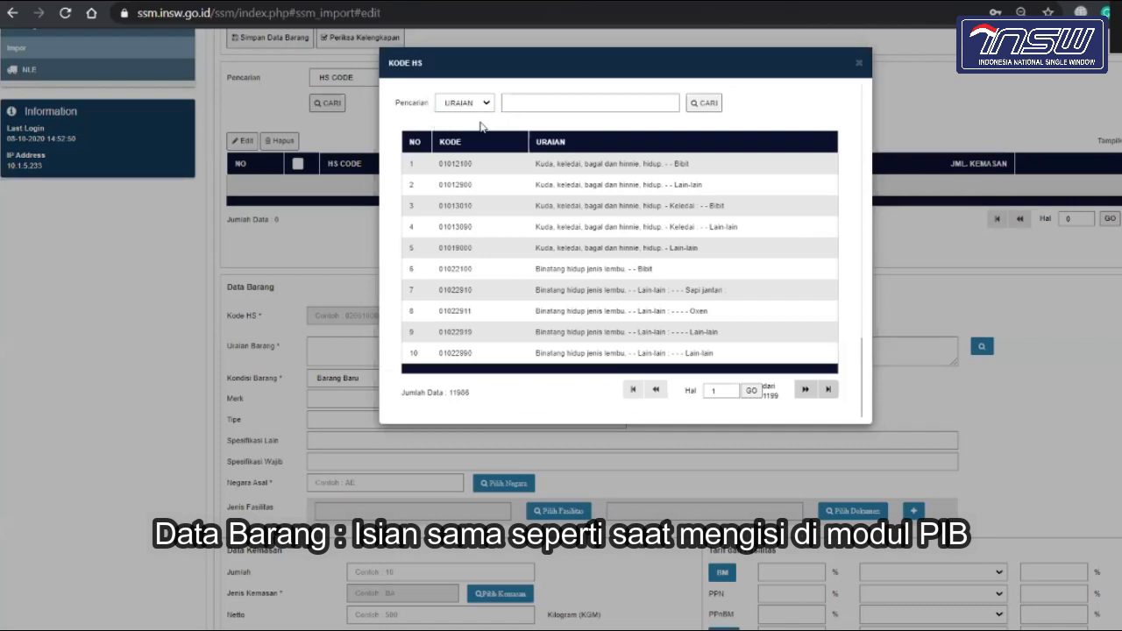
pyautogui.click(551, 104)
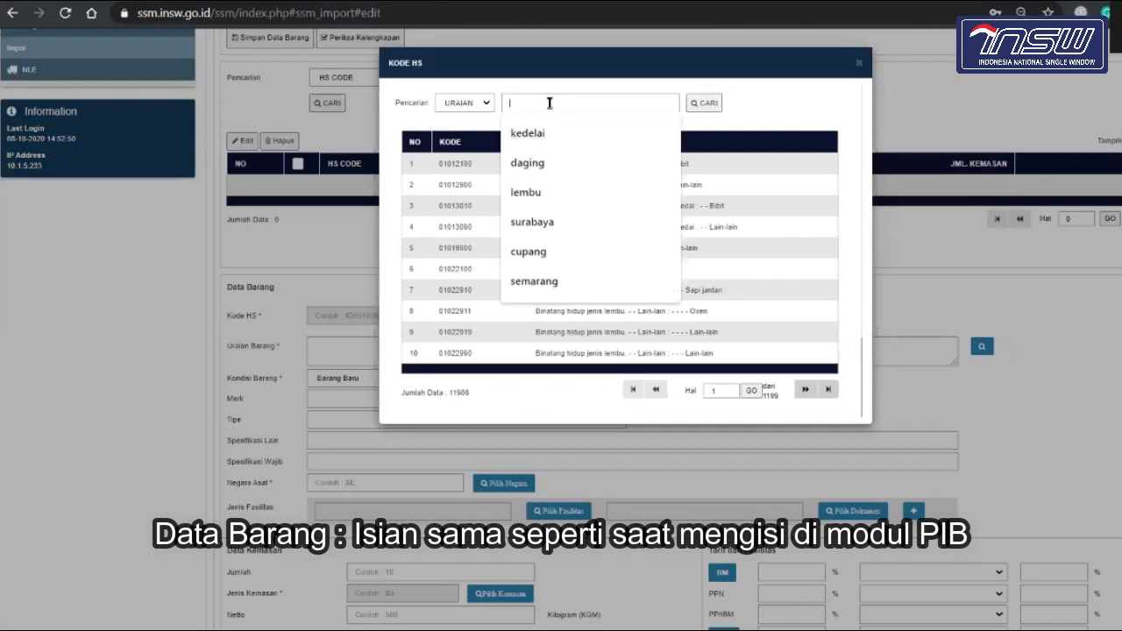
pyautogui.click(553, 252)
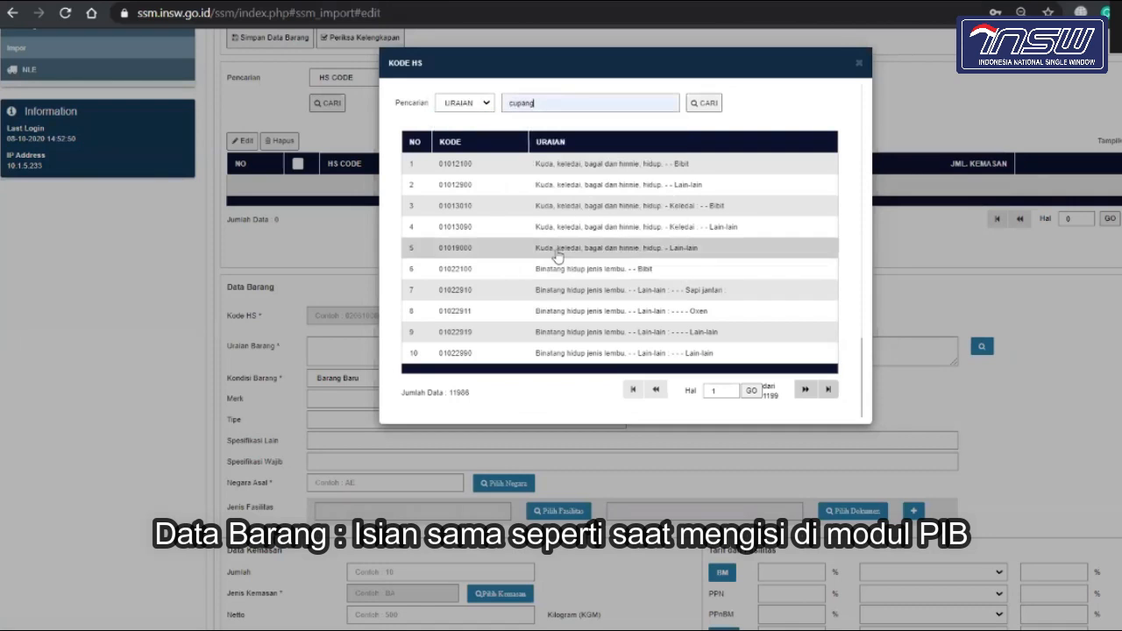
pyautogui.click(704, 104)
pyautogui.click(626, 165)
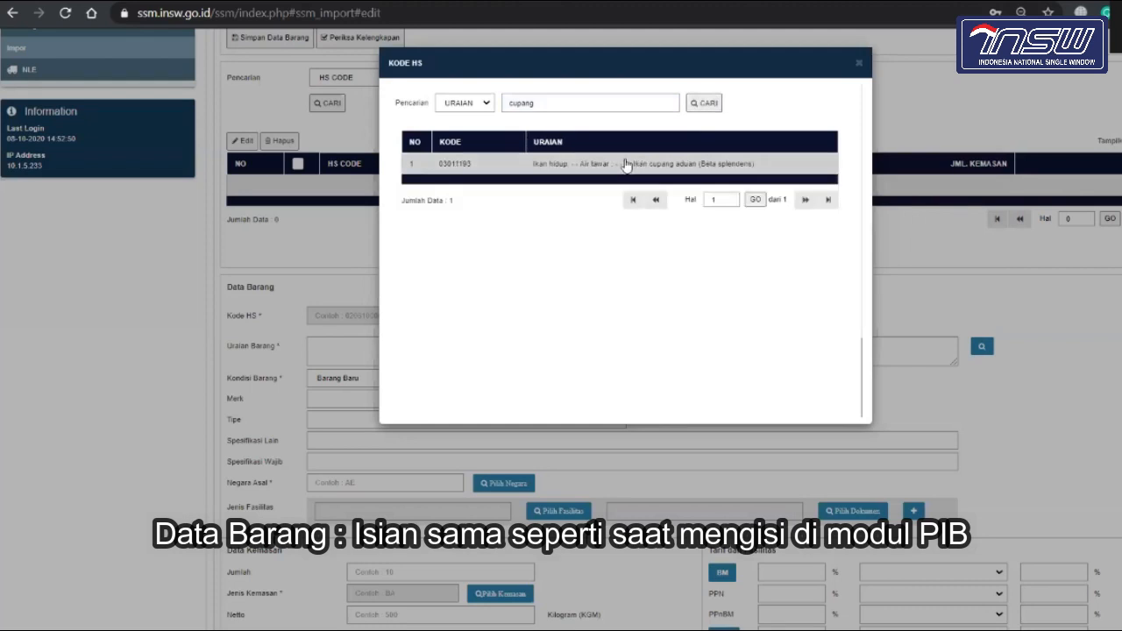
# Step: Set the BKIPM permit row's AKSI to Single Submission and close Validasi Lartas
pyautogui.click(892, 224)
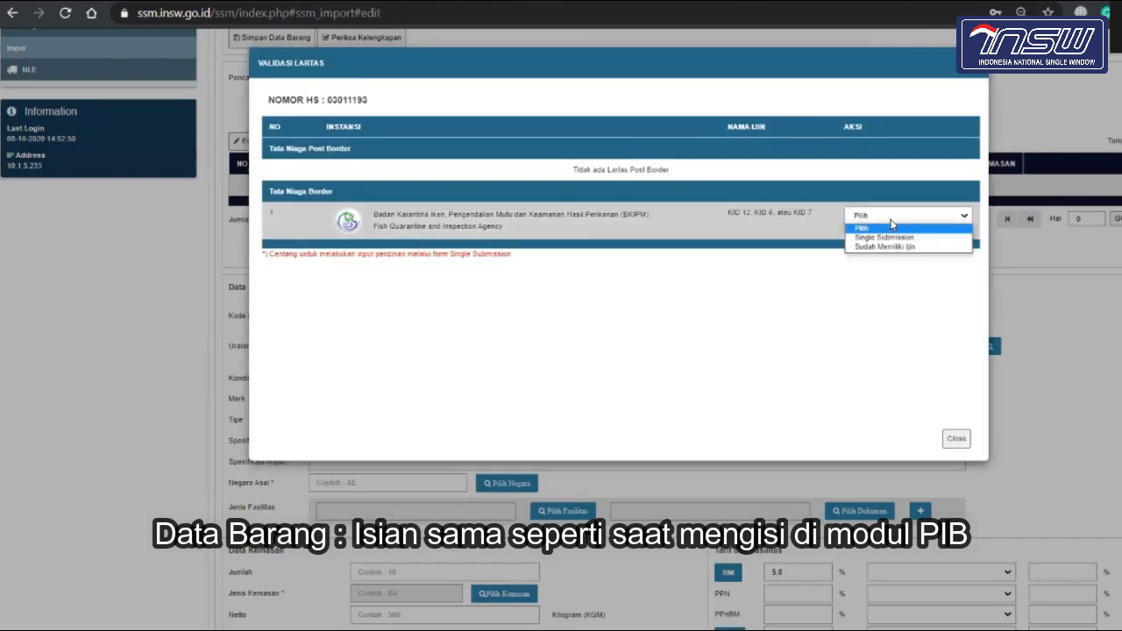
pyautogui.click(887, 238)
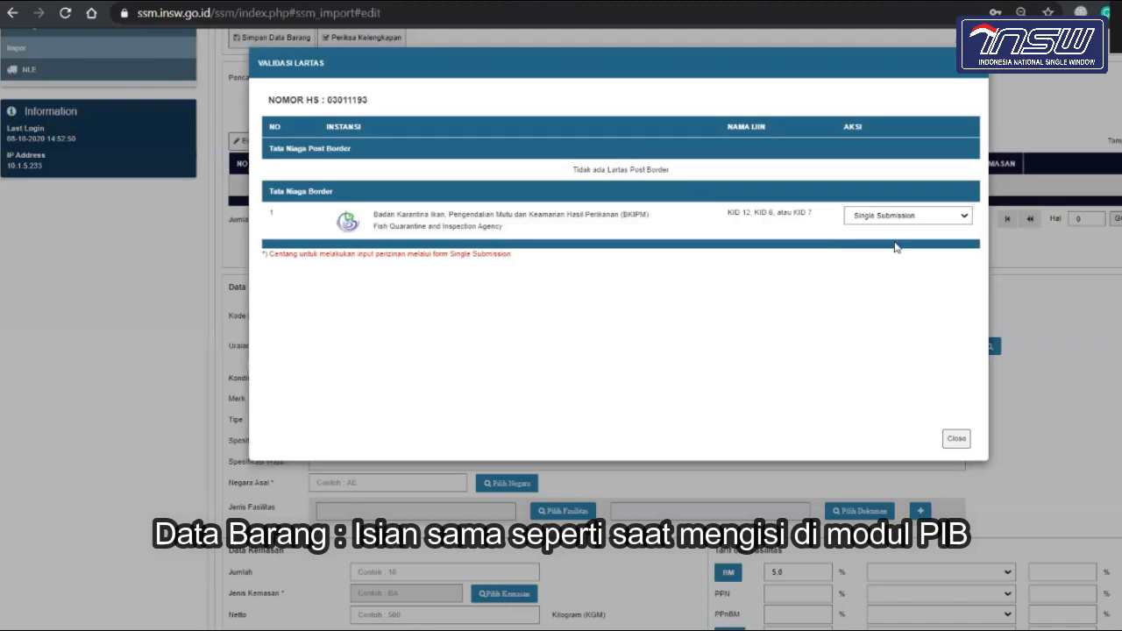
pyautogui.click(957, 438)
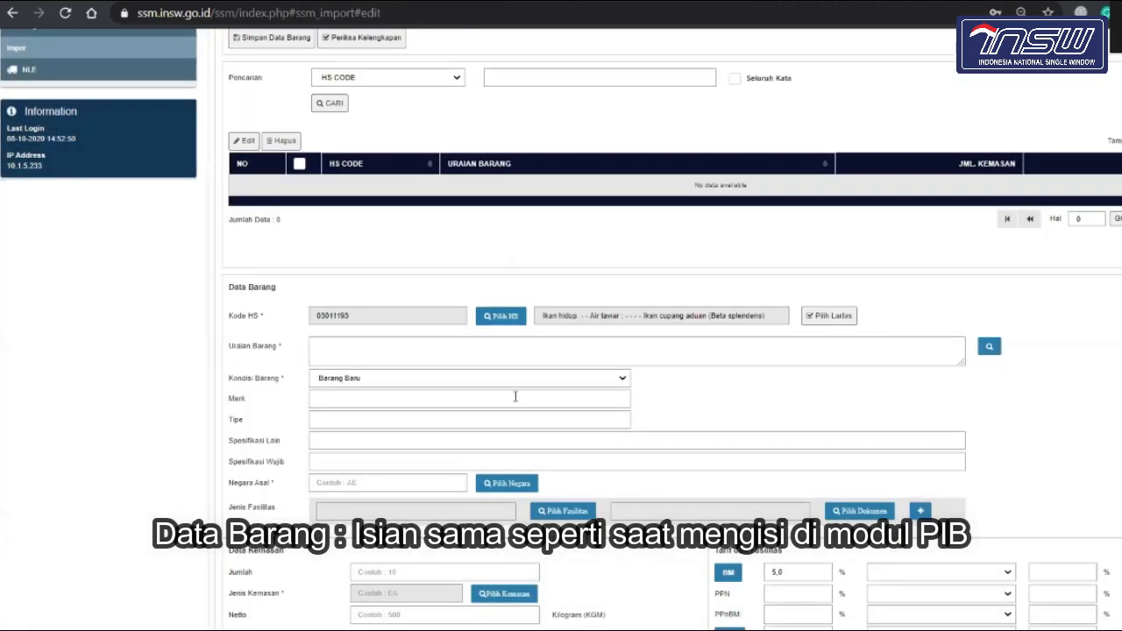
pyautogui.scroll(-3, 515, 399)
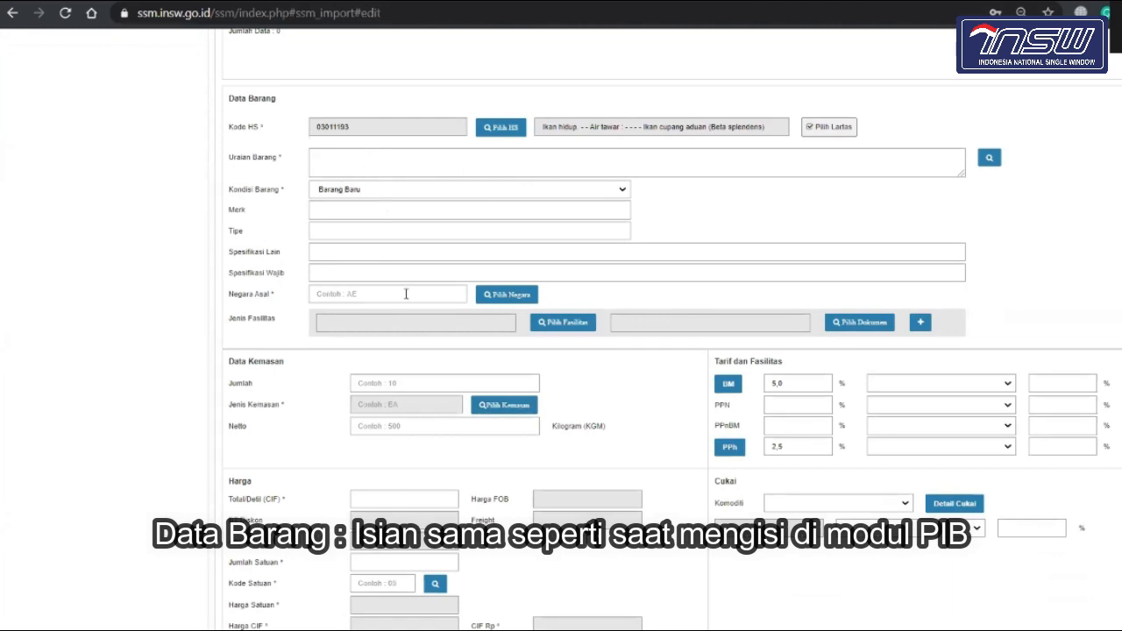
pyautogui.scroll(-1, 463, 375)
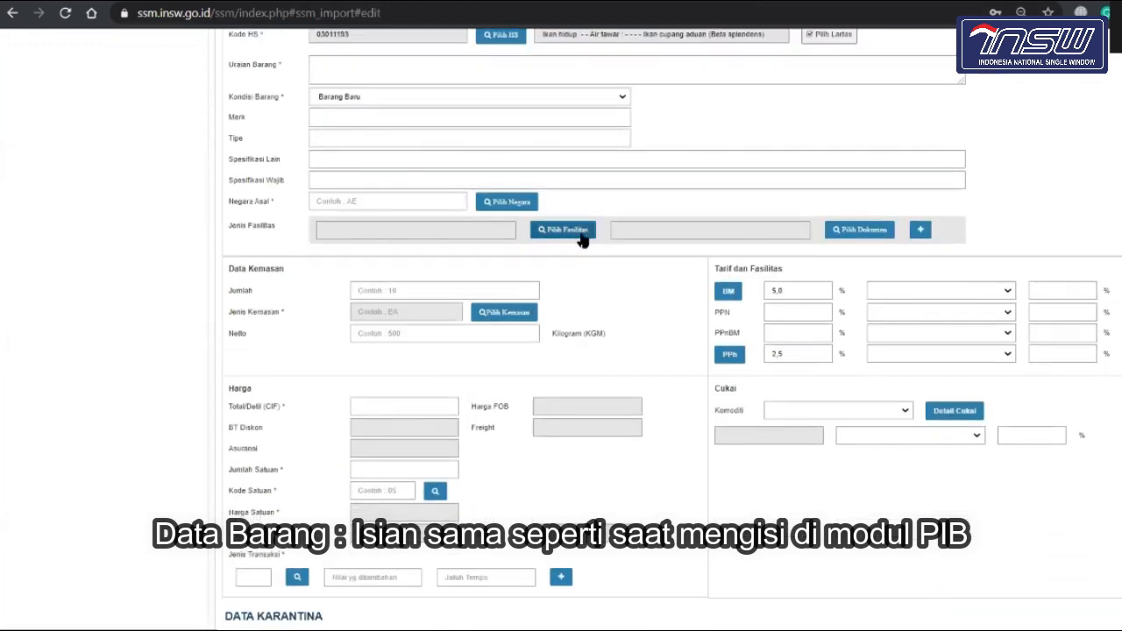
pyautogui.click(583, 237)
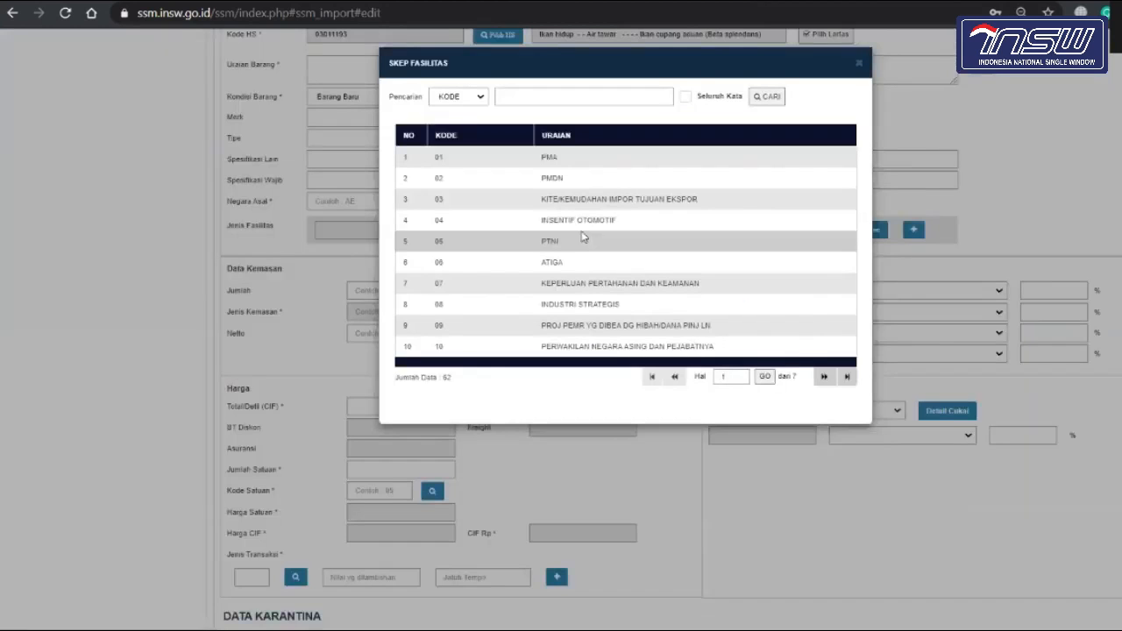
pyautogui.click(858, 64)
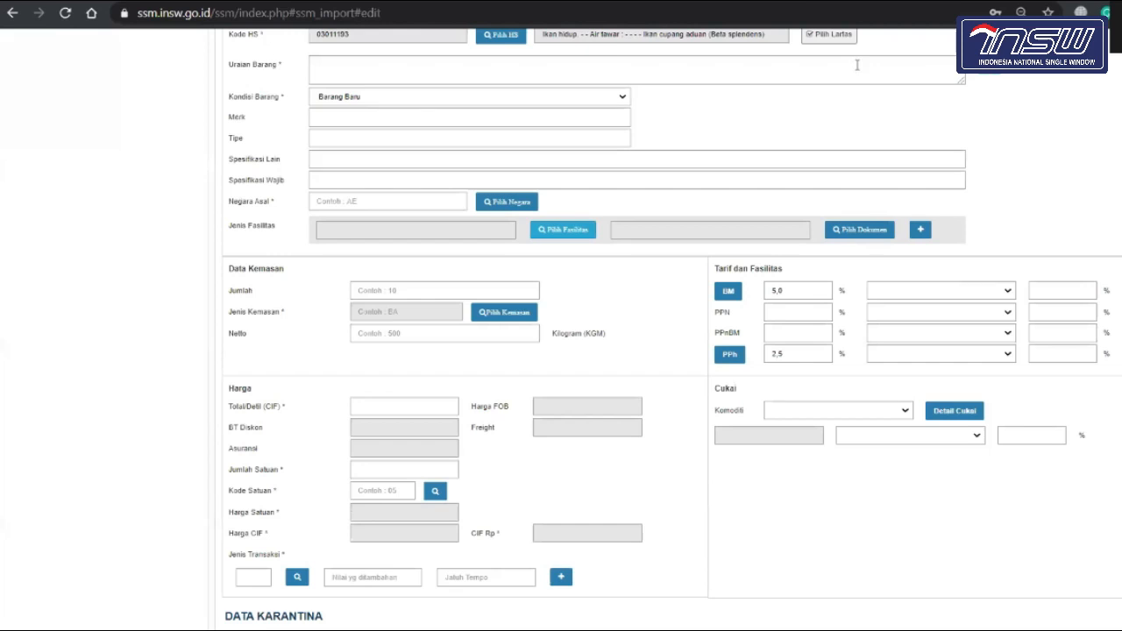
pyautogui.click(840, 229)
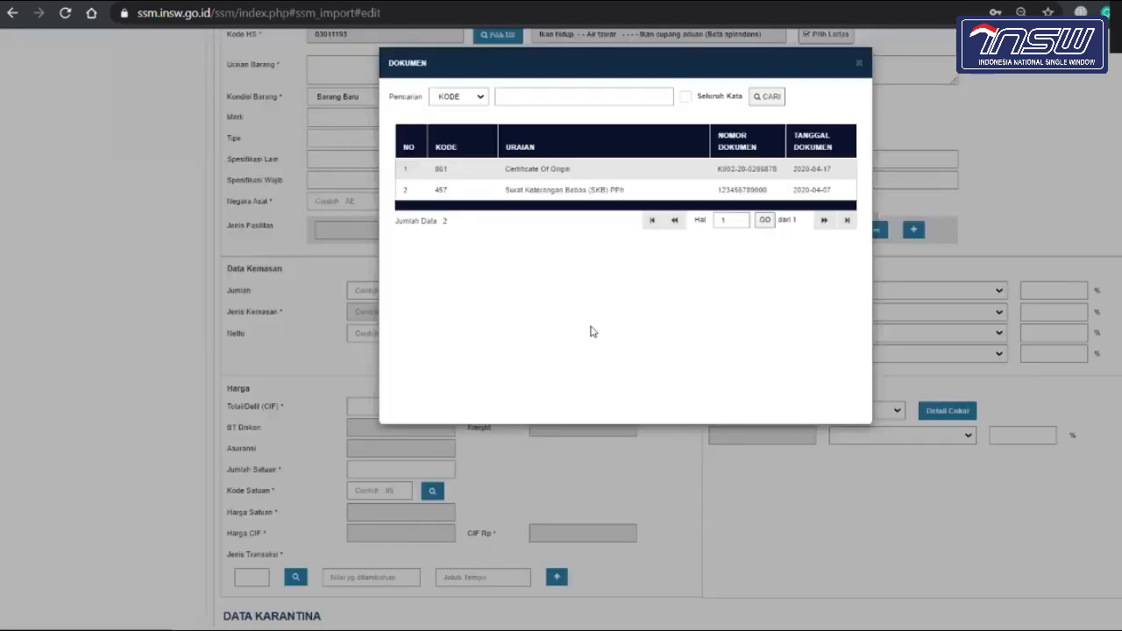
pyautogui.click(860, 63)
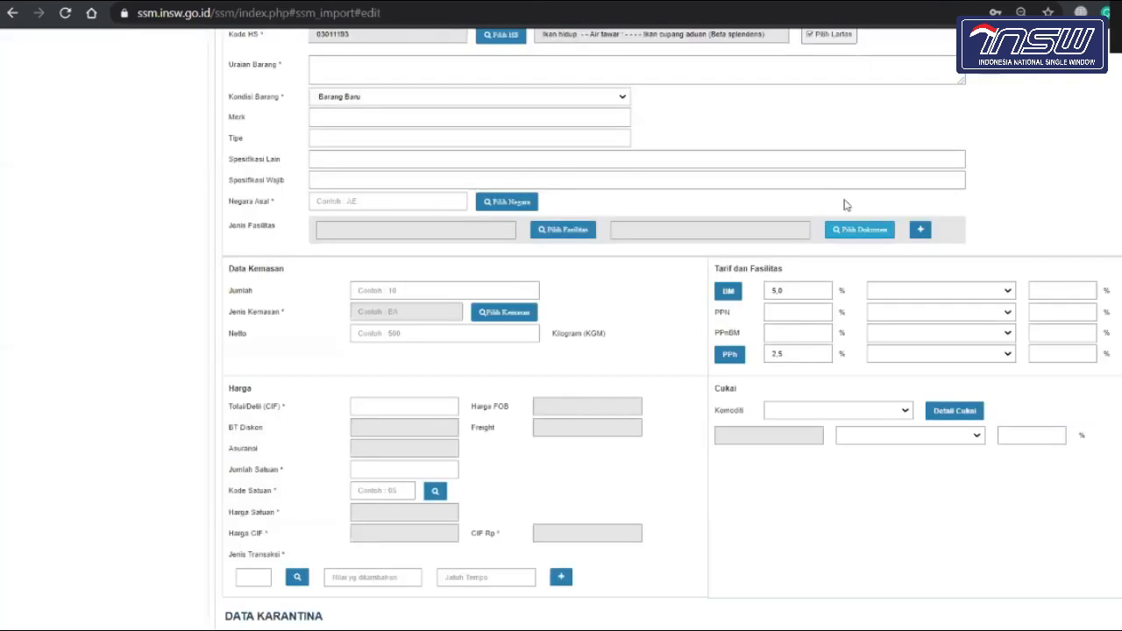
pyautogui.scroll(2, 820, 240)
pyautogui.scroll(1, 821, 241)
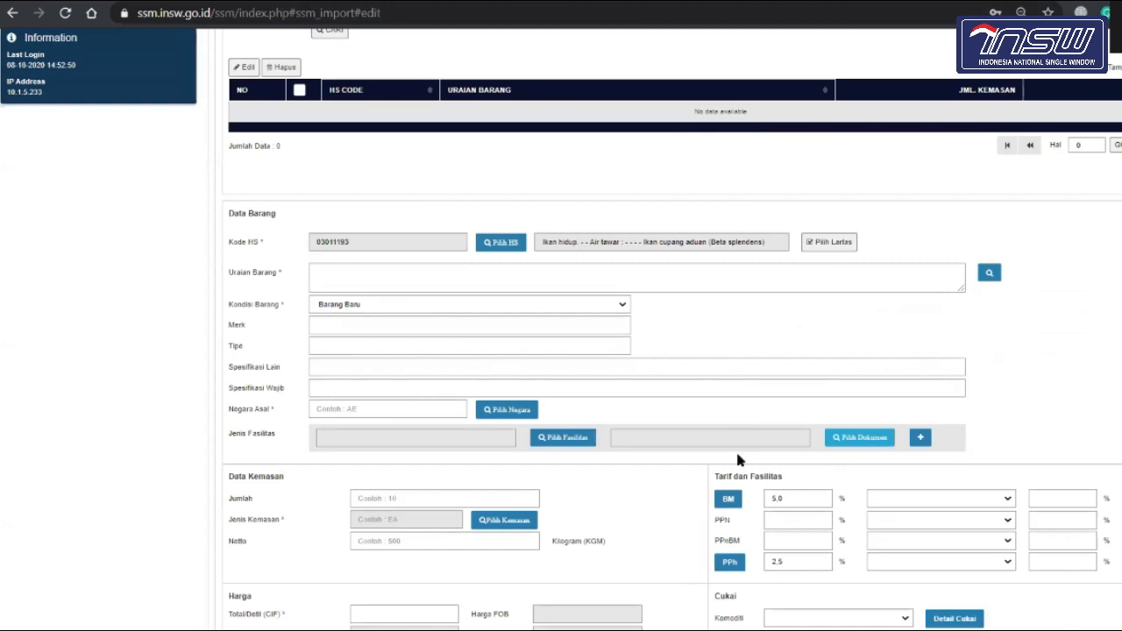
pyautogui.scroll(-5, 737, 460)
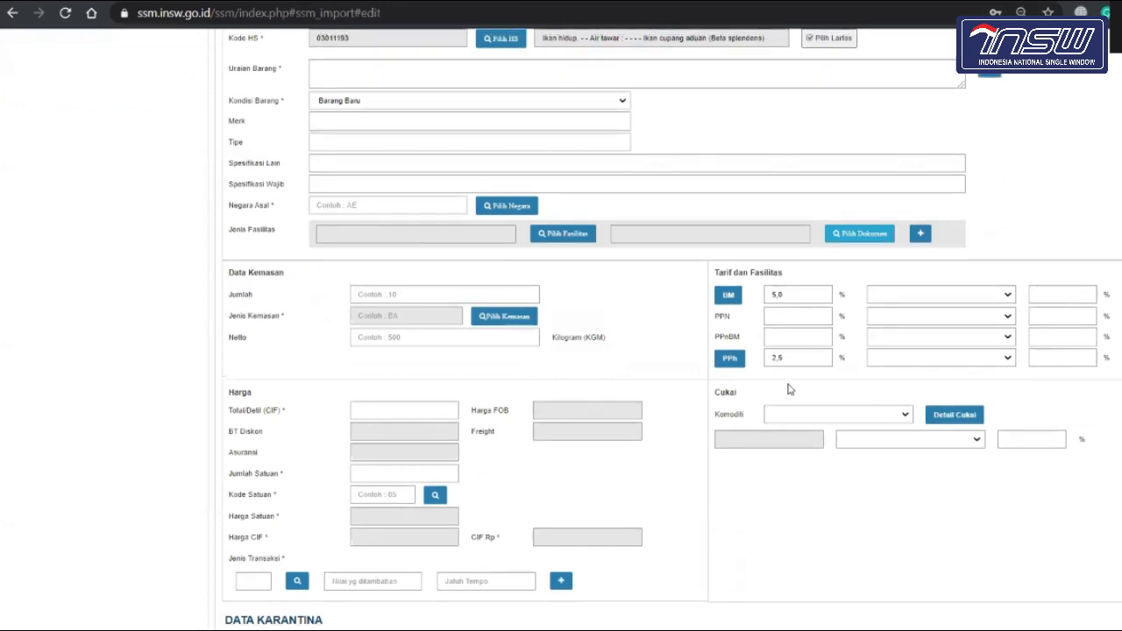
pyautogui.scroll(1, 786, 388)
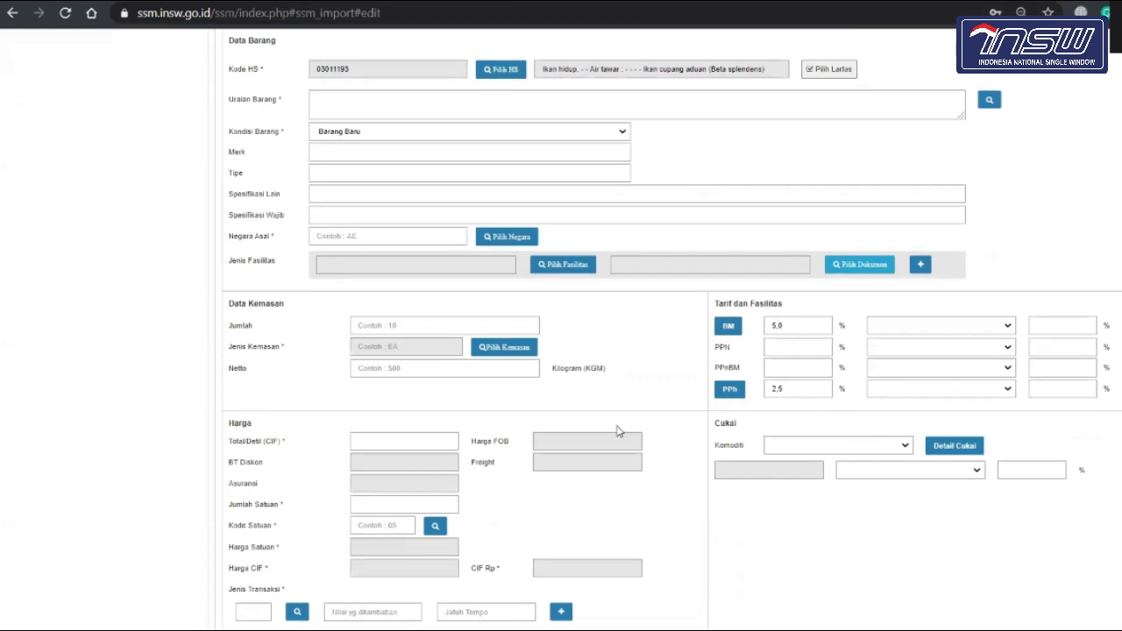
pyautogui.scroll(-2, 616, 431)
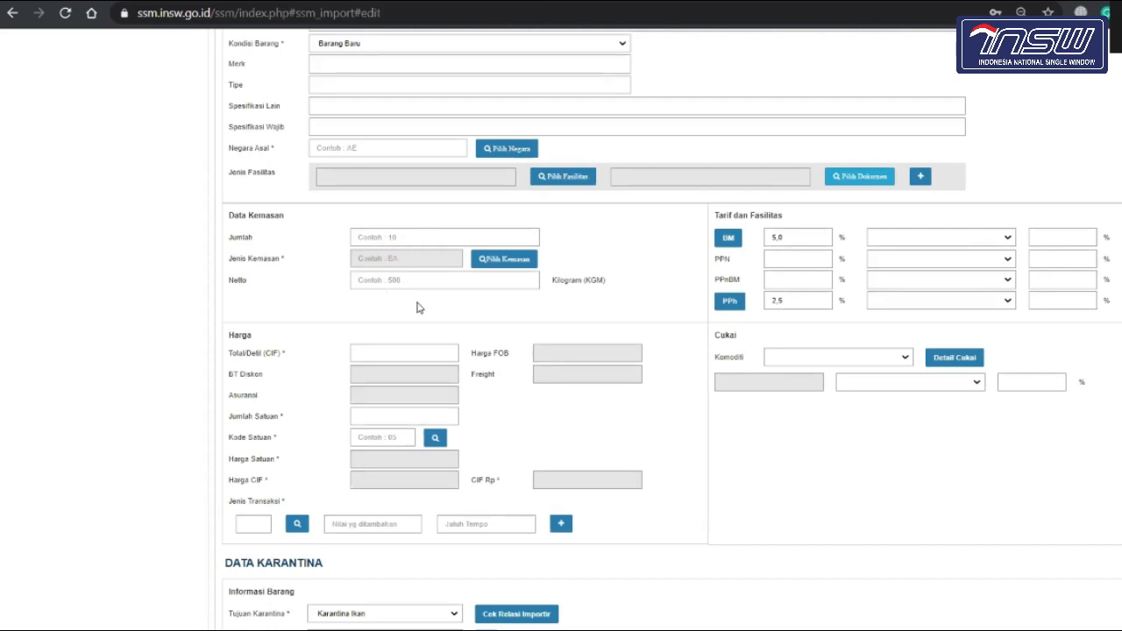
pyautogui.scroll(-1, 412, 302)
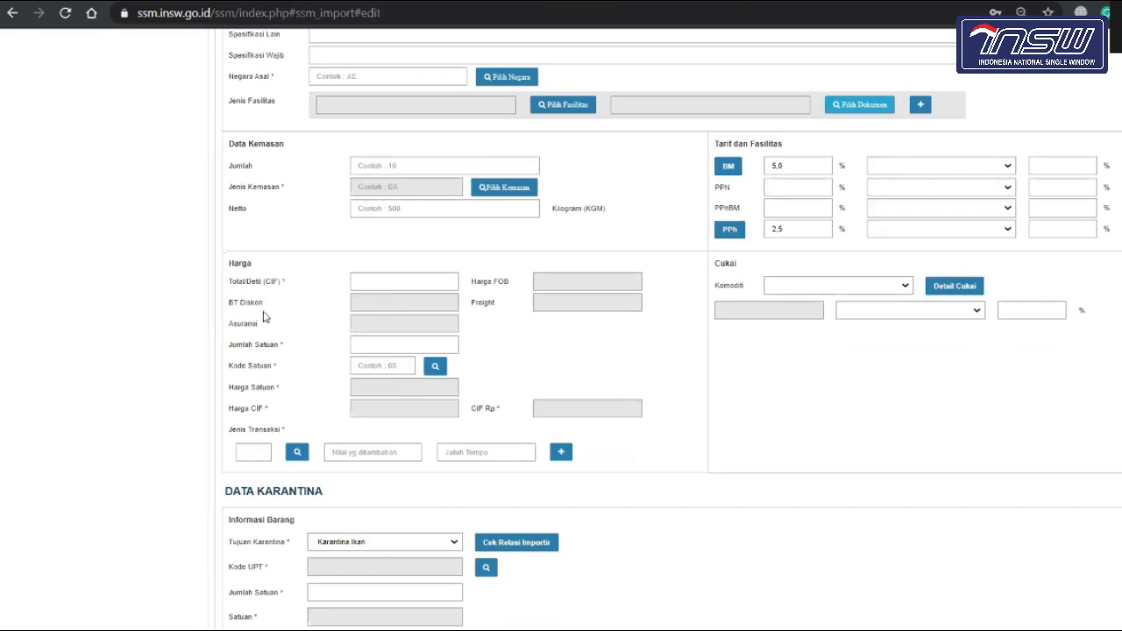
pyautogui.scroll(8, 266, 316)
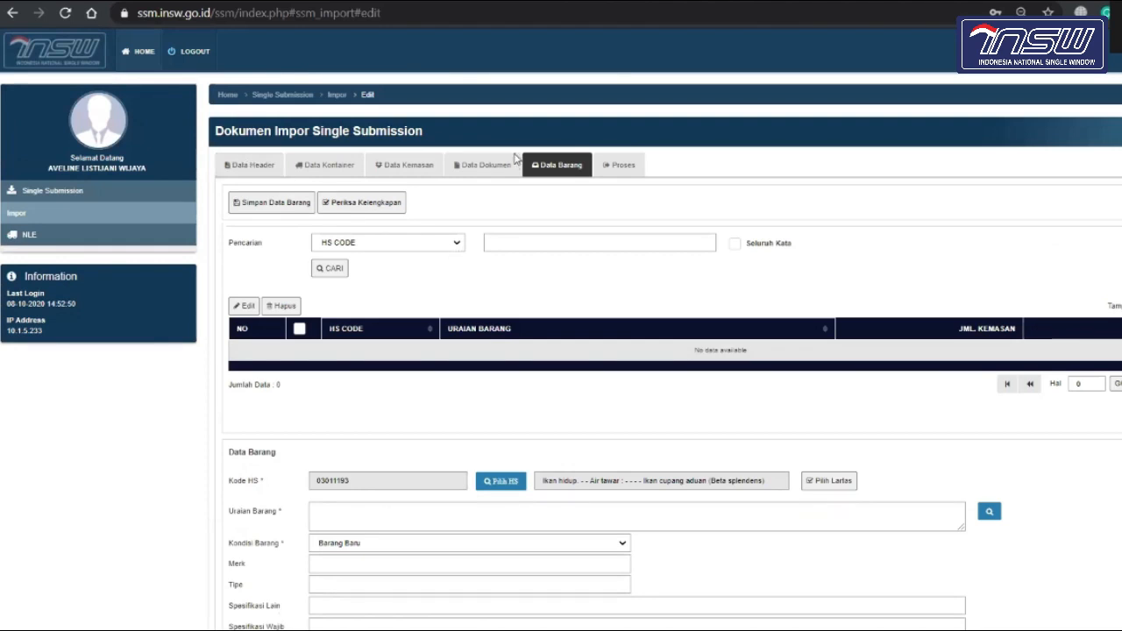
pyautogui.scroll(-6, 528, 282)
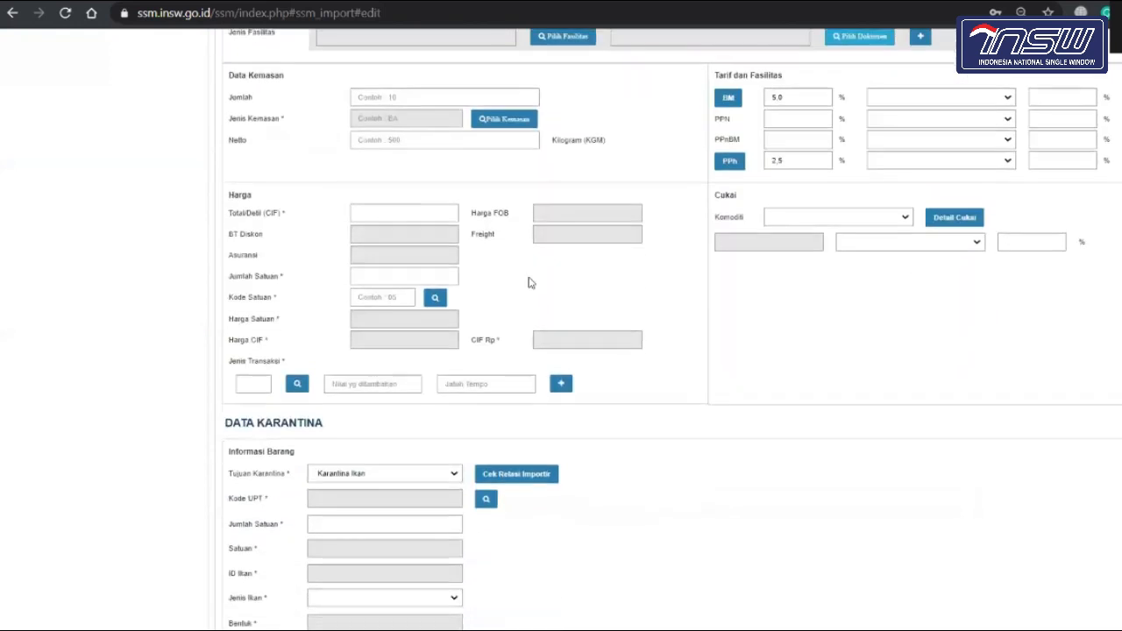
pyautogui.scroll(5, 529, 283)
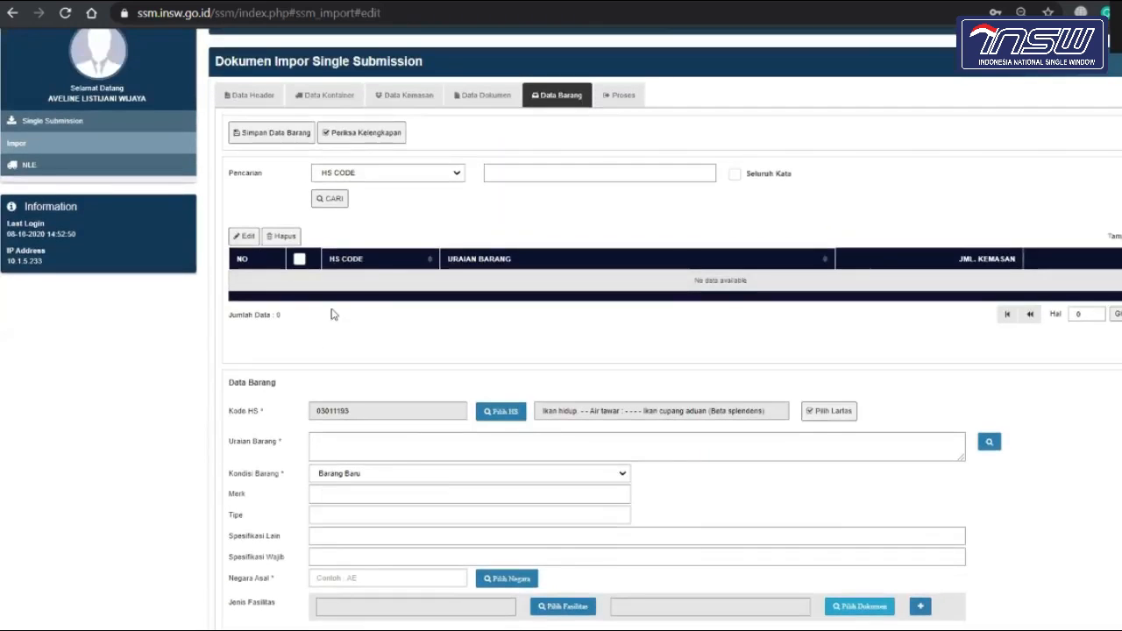
pyautogui.scroll(-4, 408, 430)
pyautogui.scroll(-4, 401, 441)
pyautogui.scroll(2, 395, 439)
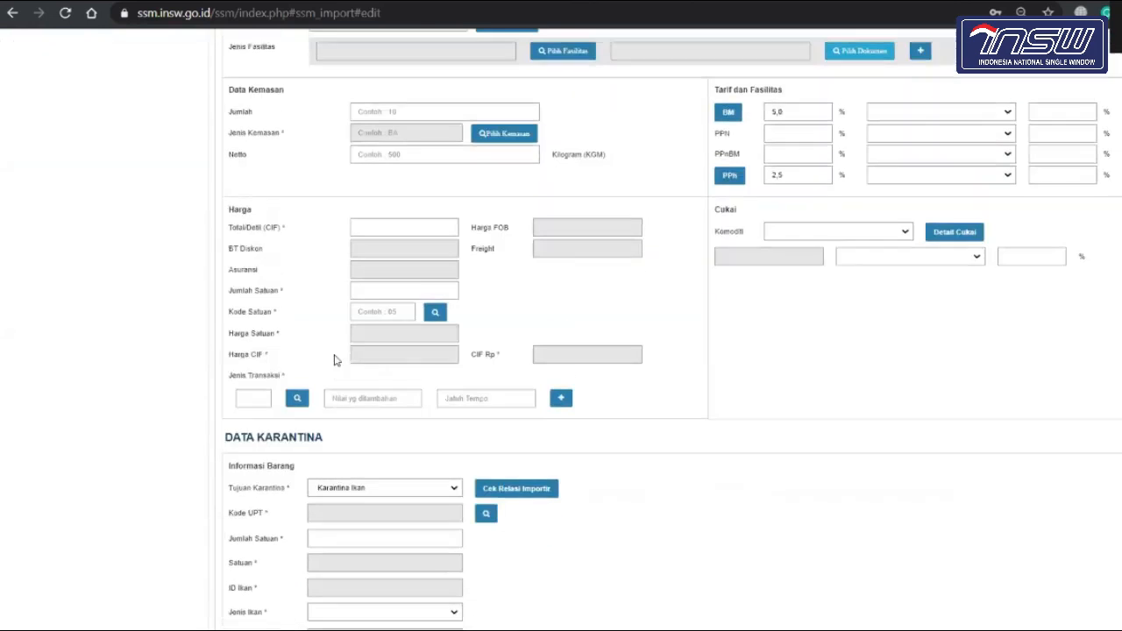
pyautogui.click(398, 228)
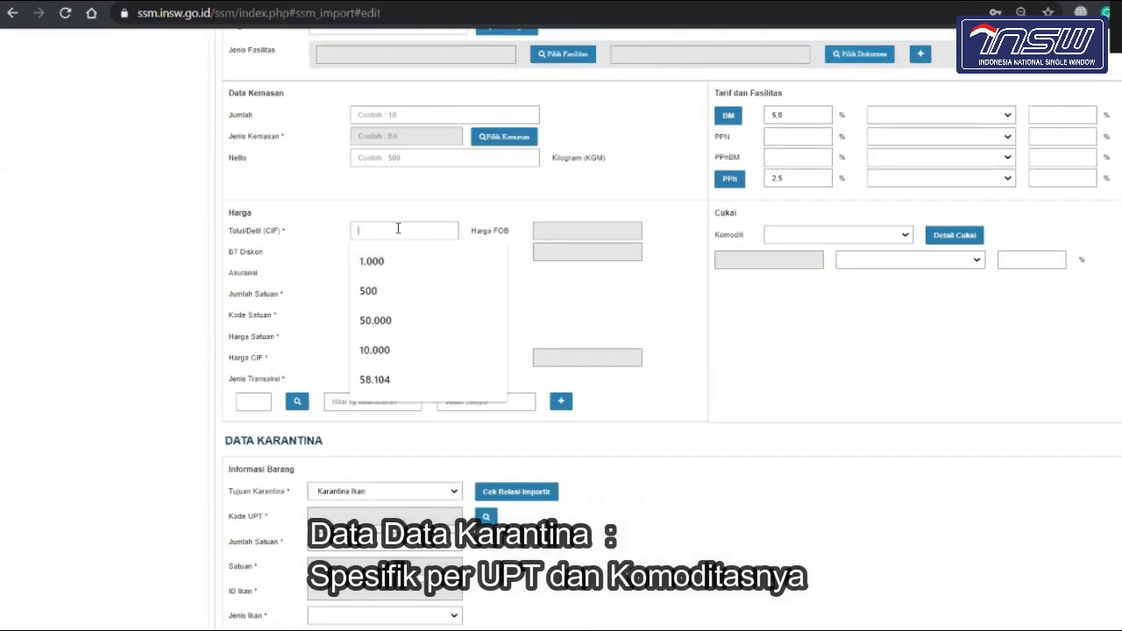
pyautogui.click(195, 368)
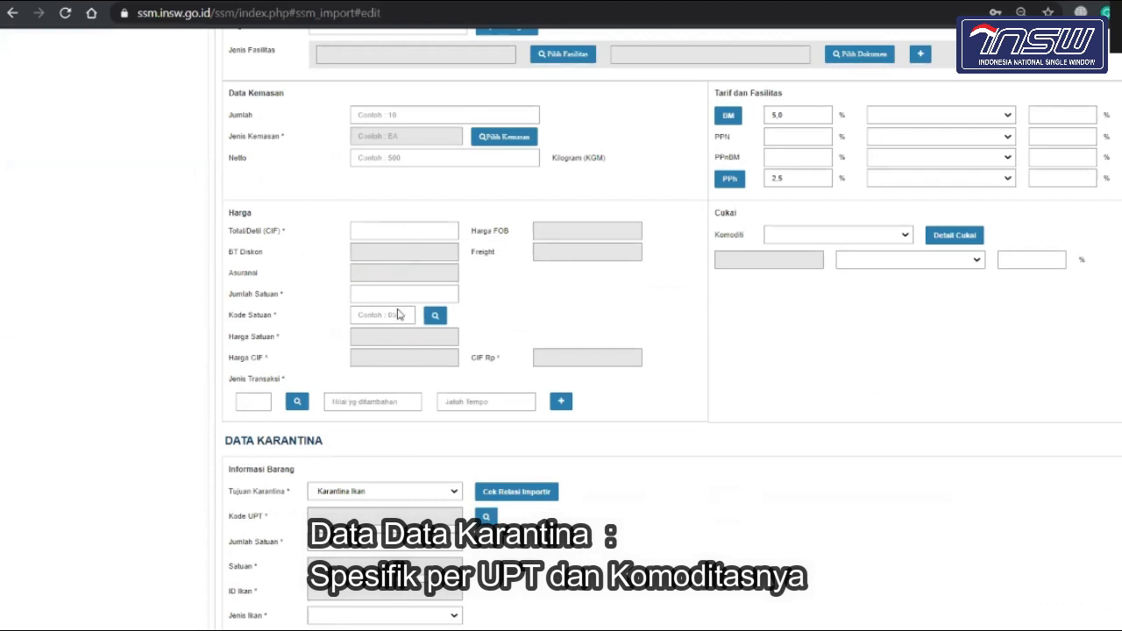
pyautogui.scroll(6, 449, 294)
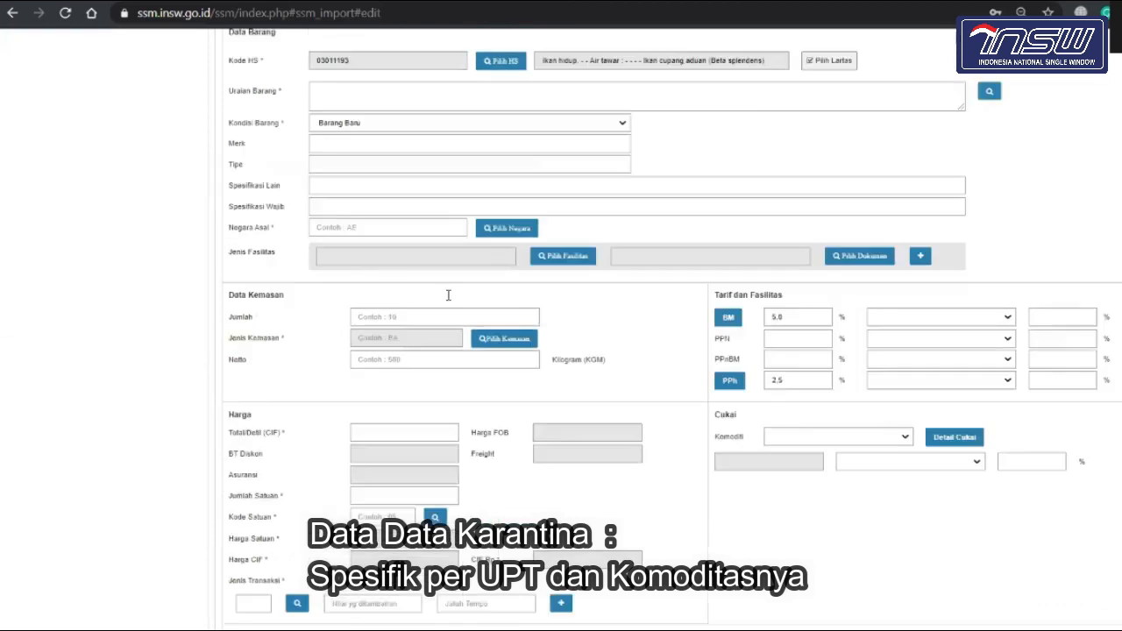
pyautogui.scroll(-8, 388, 418)
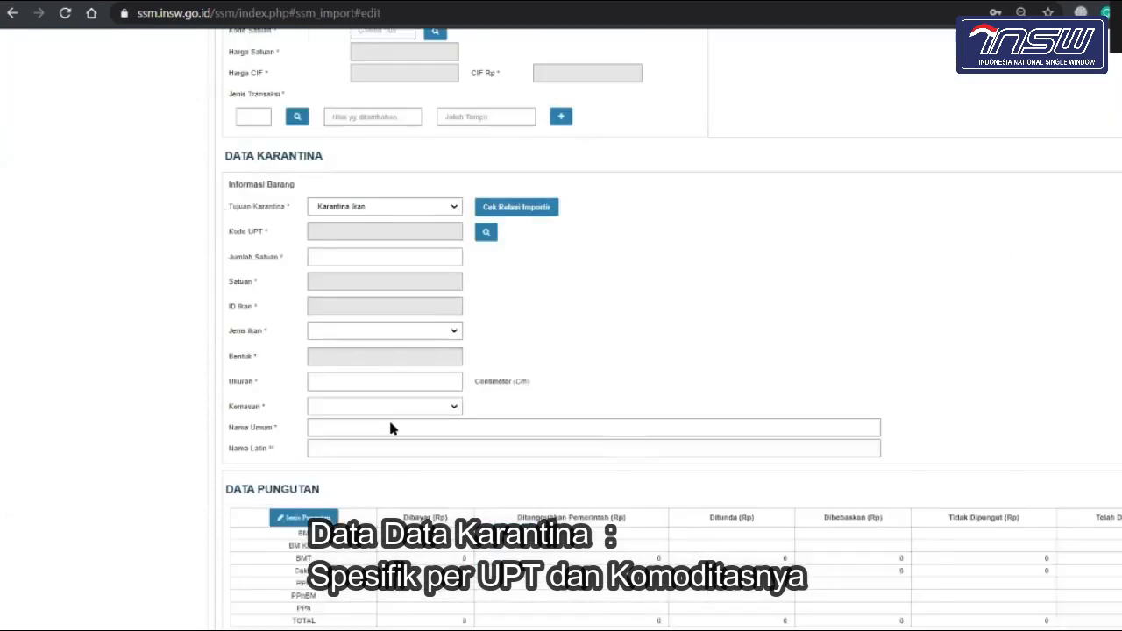
pyautogui.scroll(4, 388, 417)
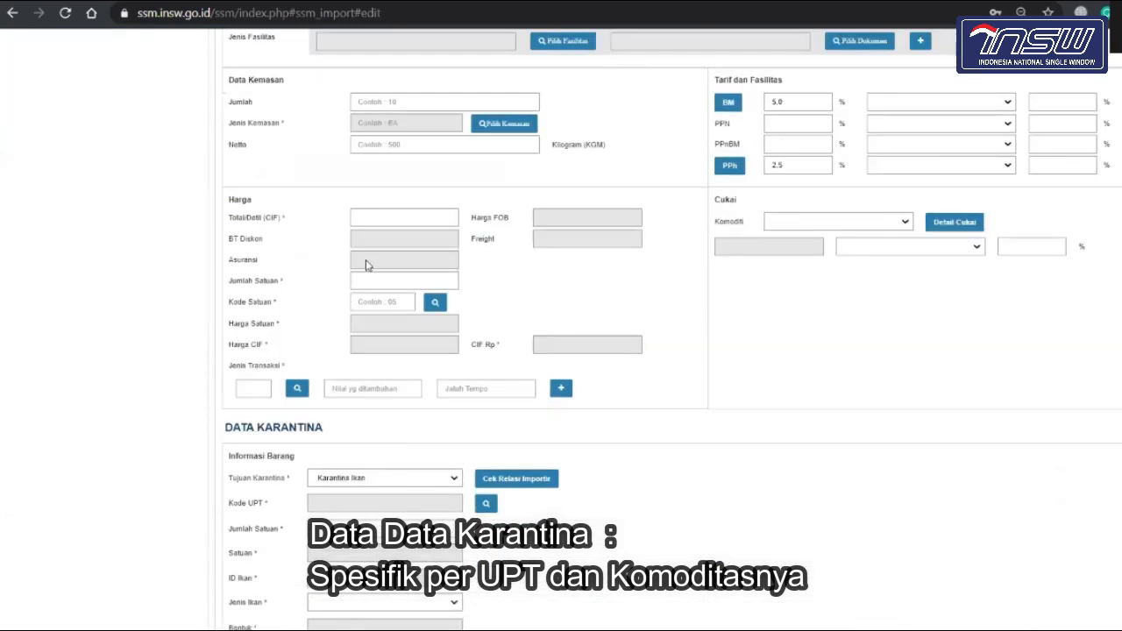
pyautogui.scroll(-3, 563, 328)
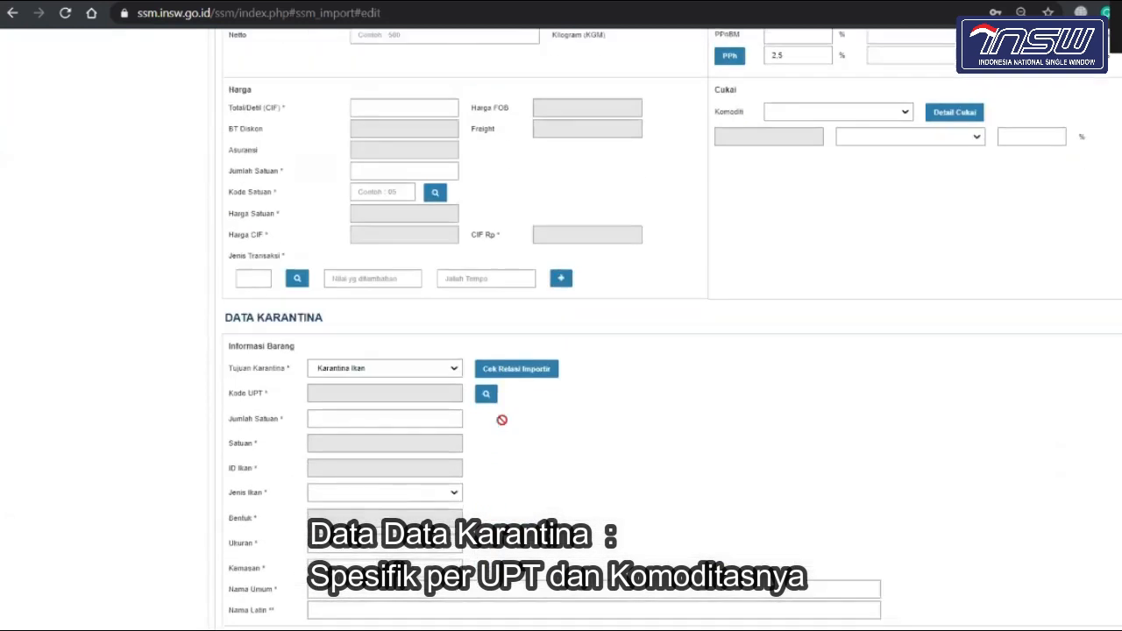
pyautogui.scroll(-3, 254, 606)
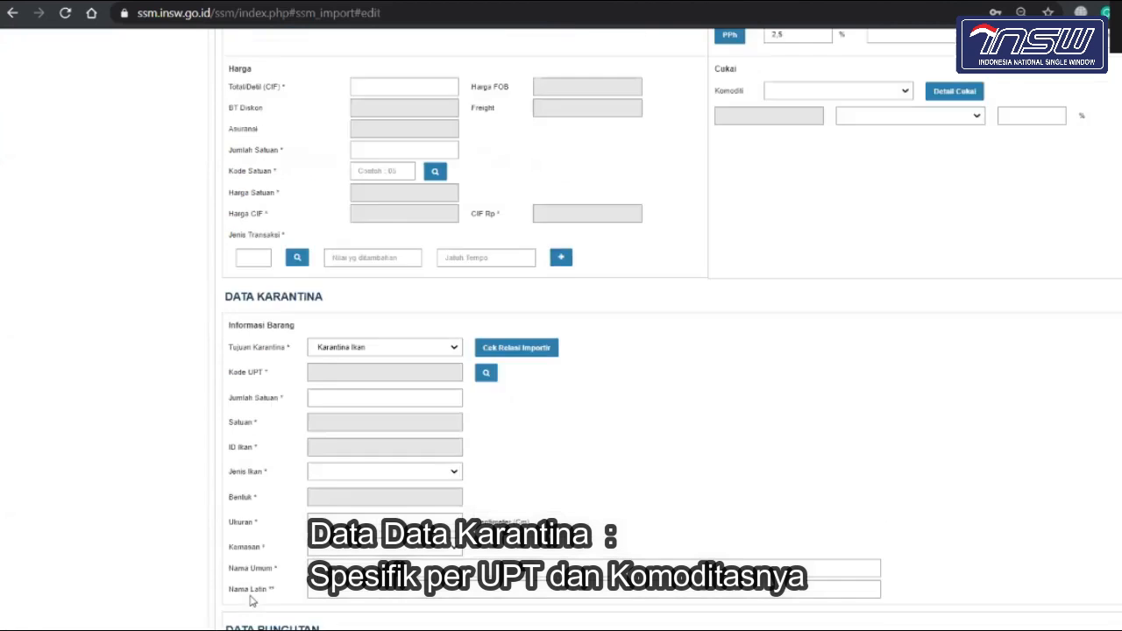
pyautogui.scroll(4, 252, 602)
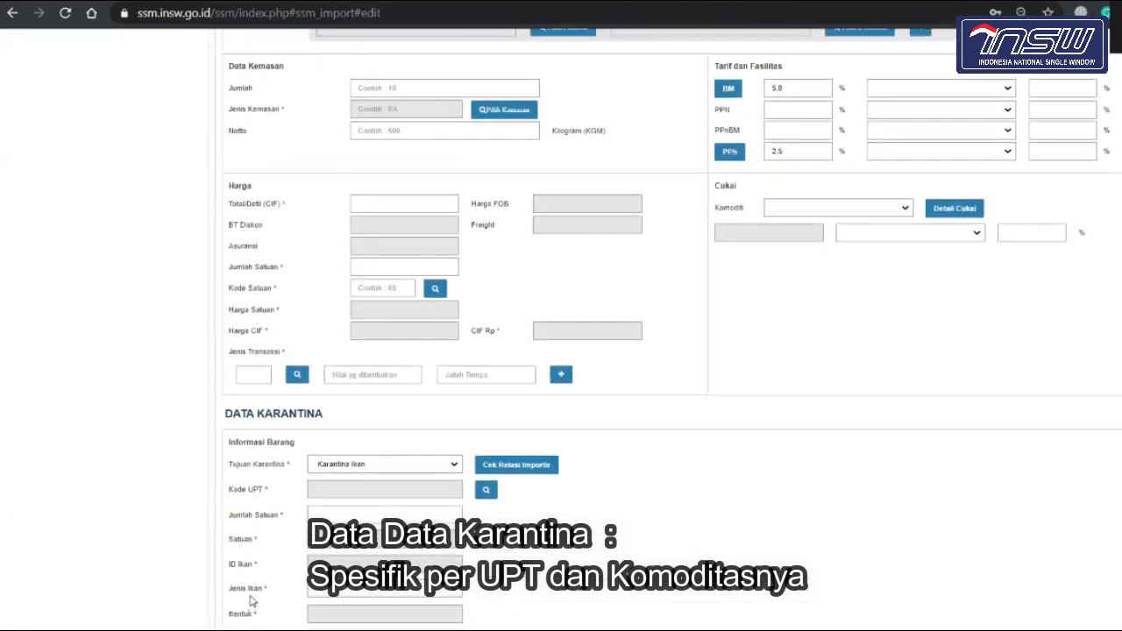
pyautogui.scroll(1, 250, 602)
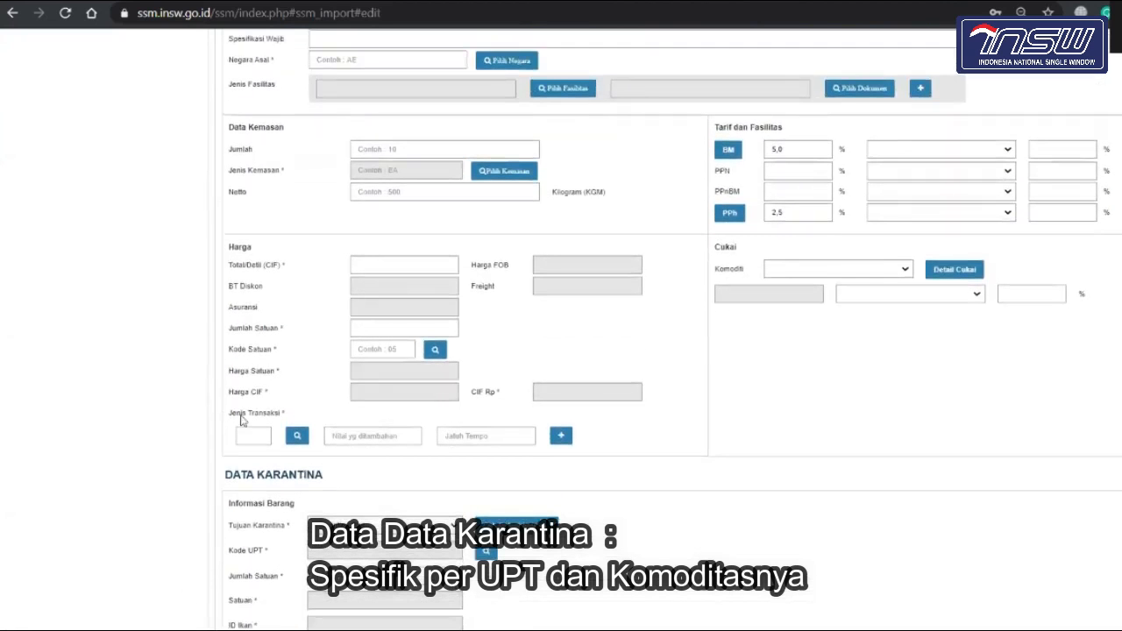
pyautogui.scroll(-2, 253, 459)
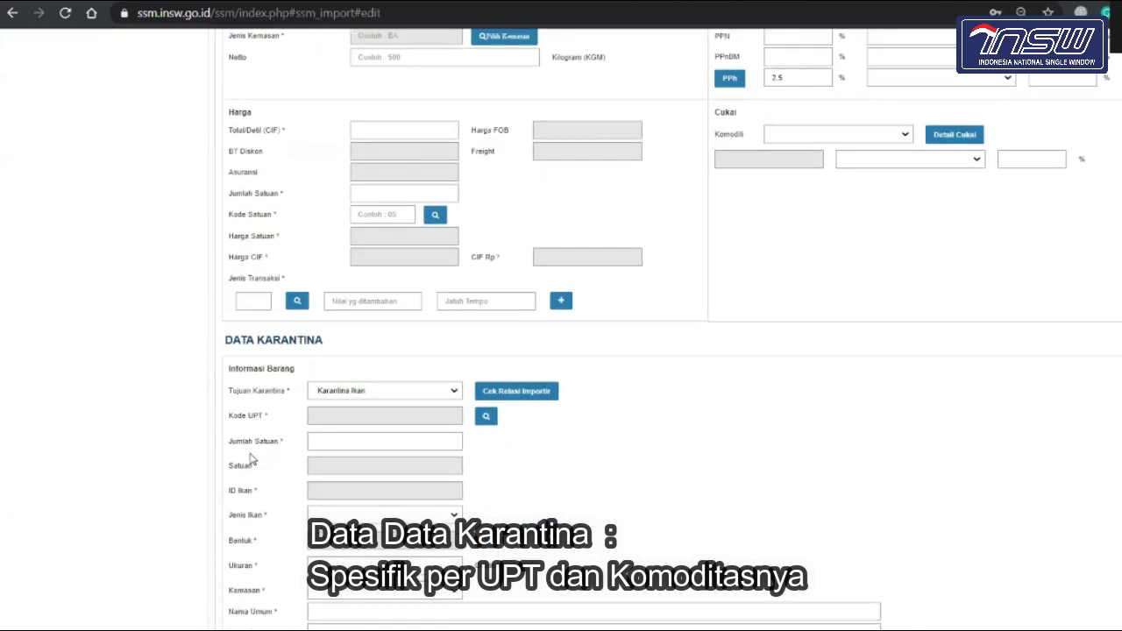
pyautogui.scroll(-2, 252, 458)
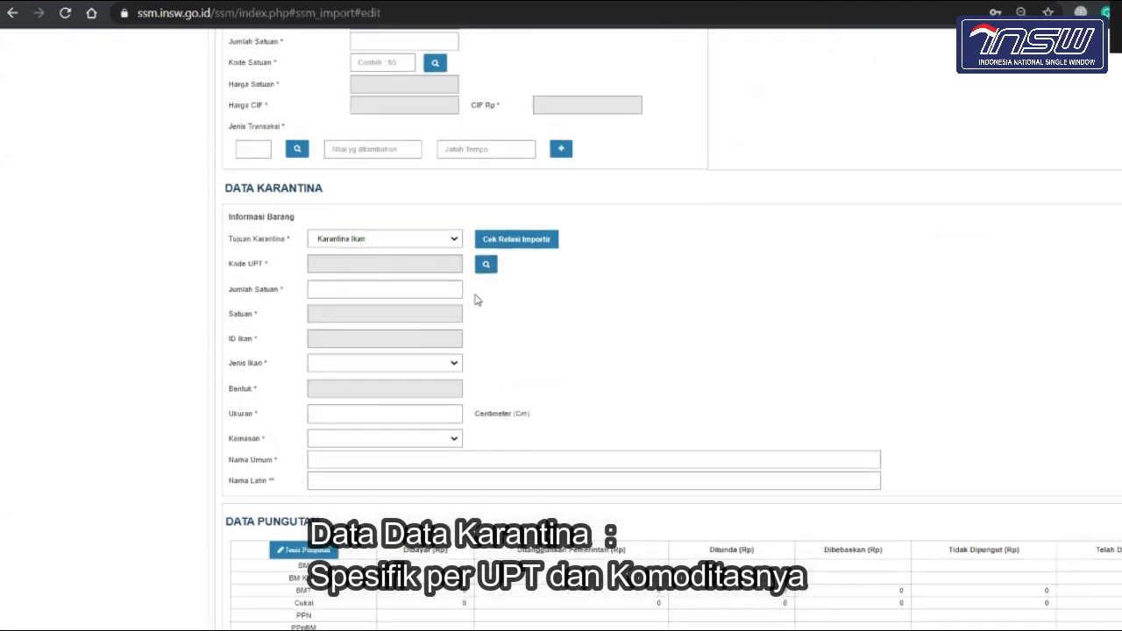
pyautogui.scroll(2, 477, 298)
pyautogui.scroll(-1, 479, 312)
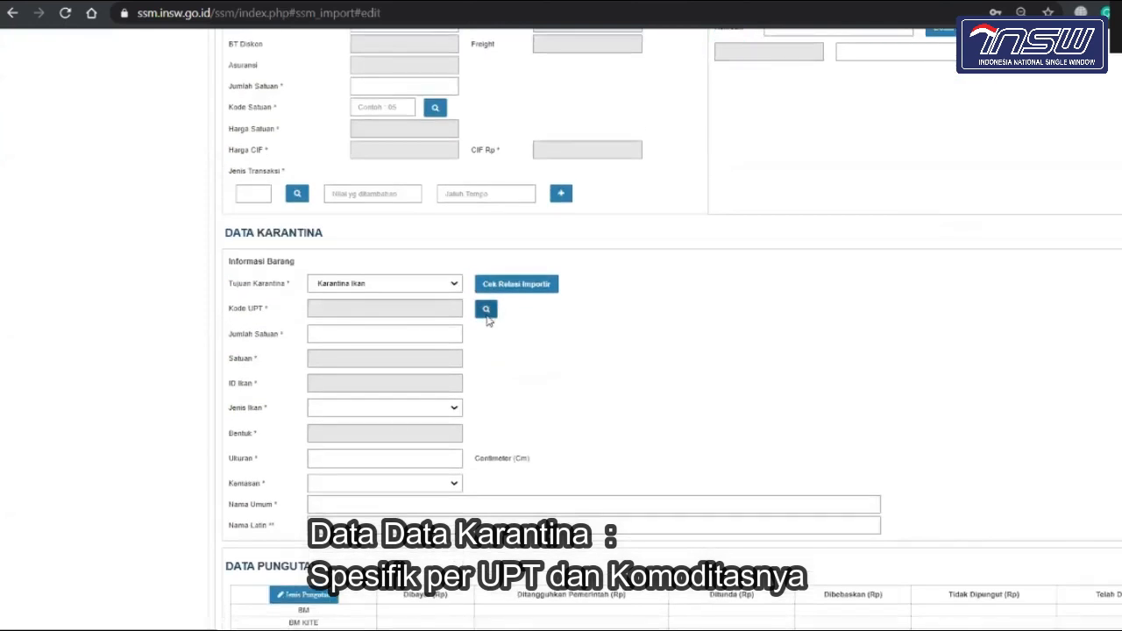
# Step: Search UPT offices by description for 'surabaya' and select code 16.0 (Surabaya II)
pyautogui.click(484, 315)
pyautogui.click(478, 96)
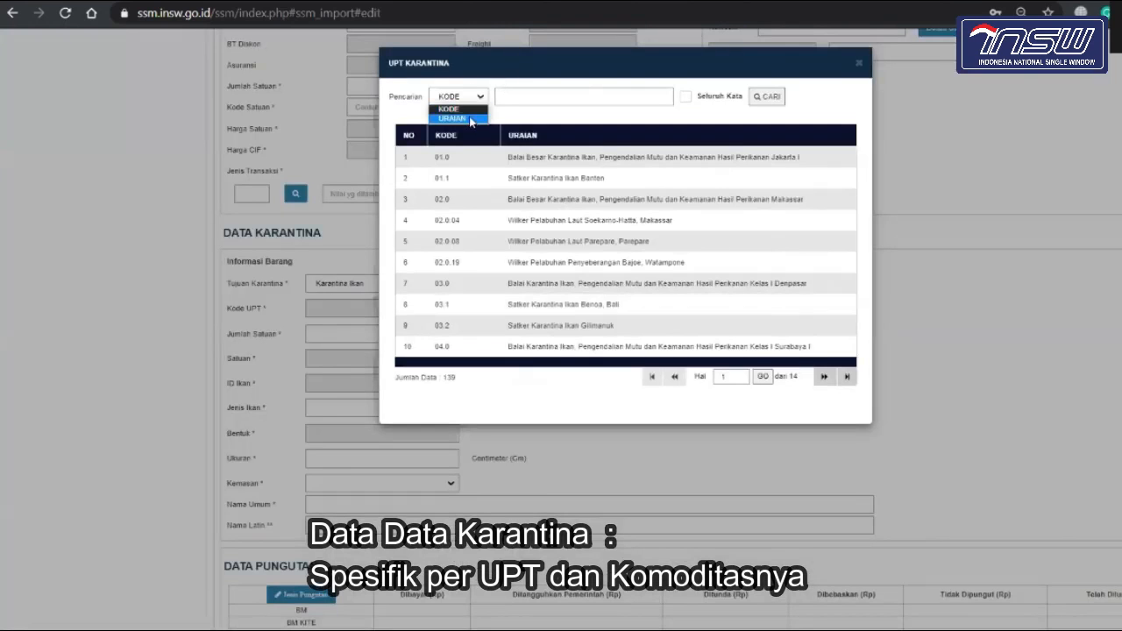
pyautogui.click(452, 117)
pyautogui.click(525, 95)
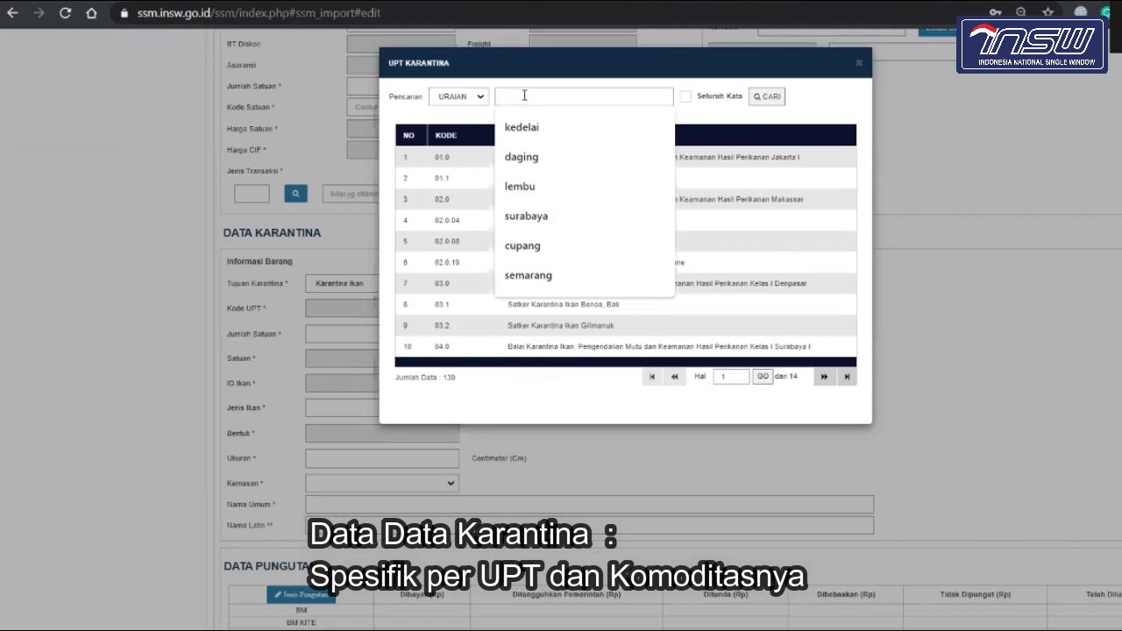
pyautogui.click(531, 219)
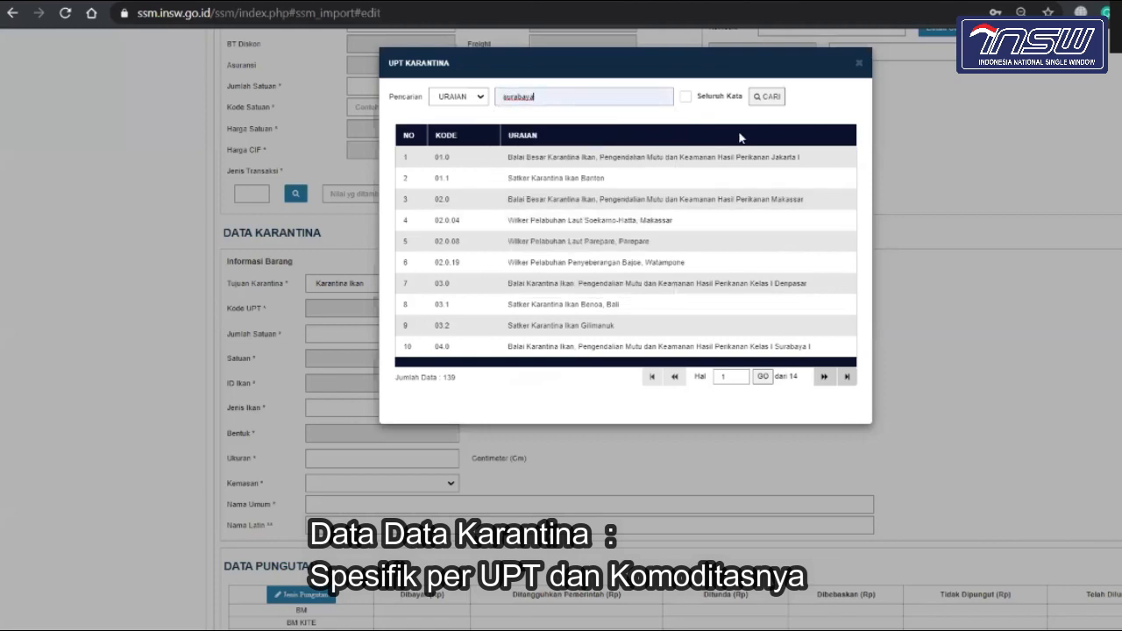
pyautogui.click(769, 96)
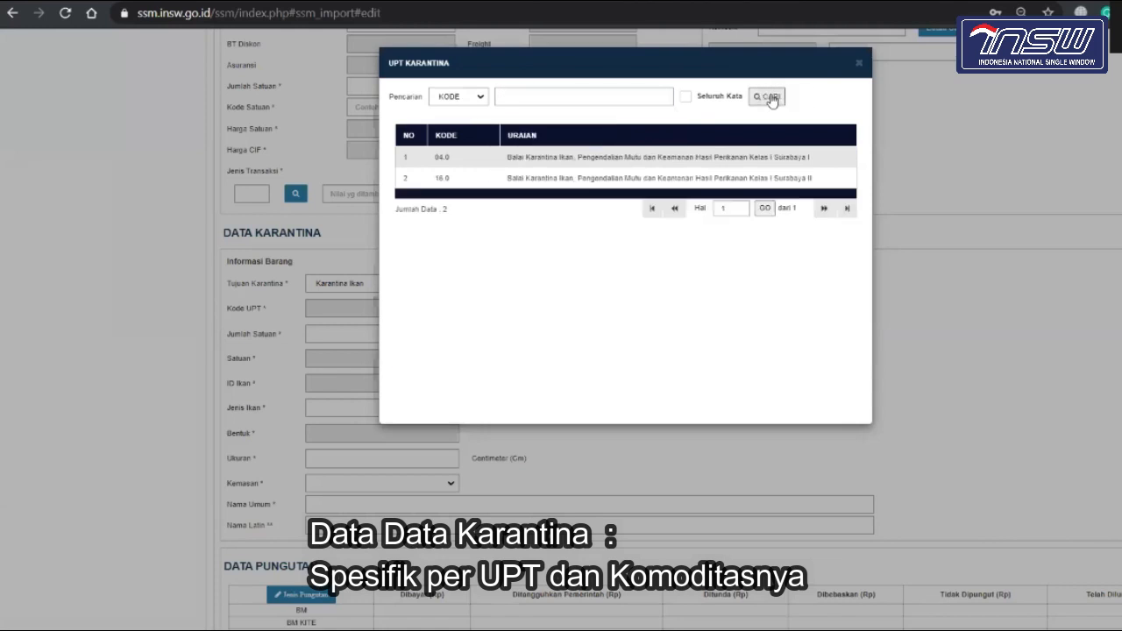
pyautogui.click(651, 178)
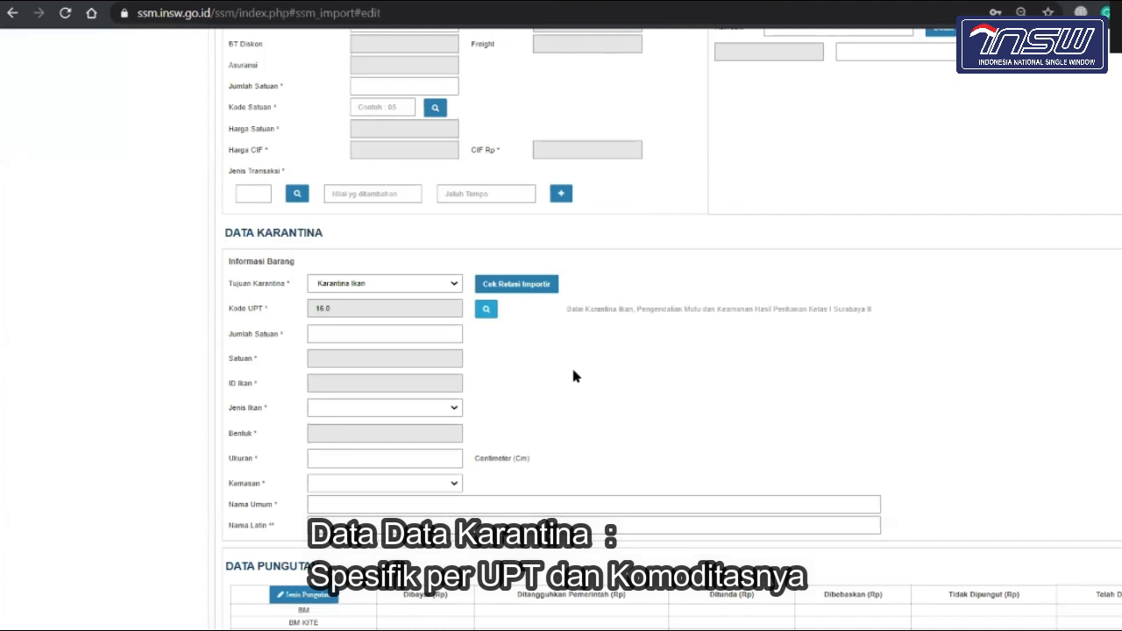
pyautogui.scroll(2, 575, 376)
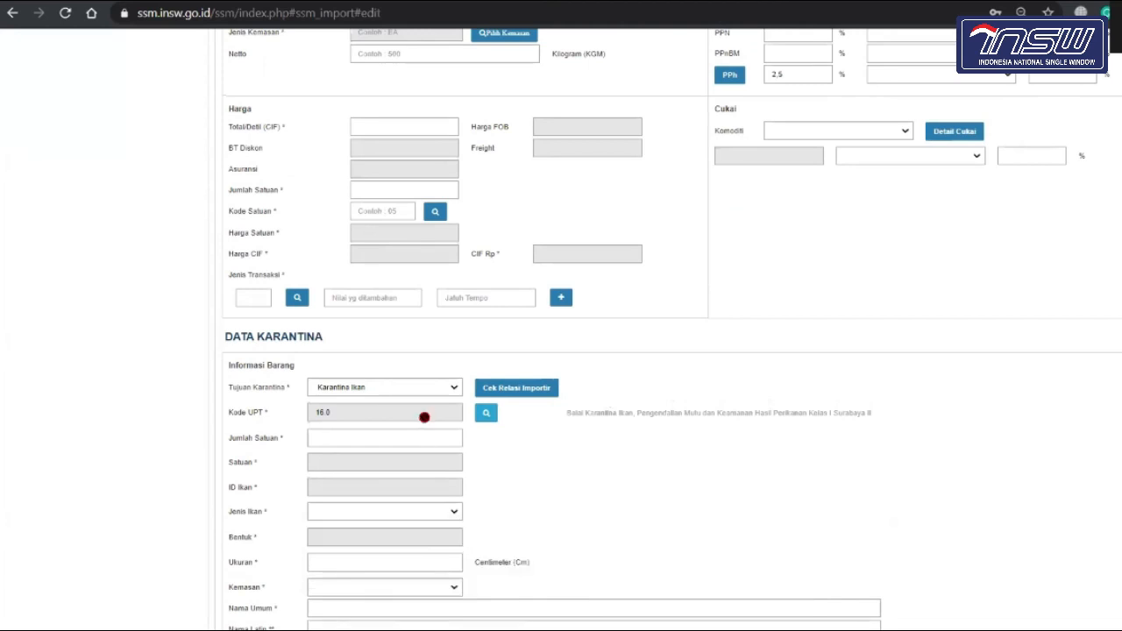
# Step: Choose Hidup as the Jenis Ikan (fish type) in Data Karantina
pyautogui.click(422, 418)
pyautogui.click(388, 404)
pyautogui.scroll(-2, 517, 514)
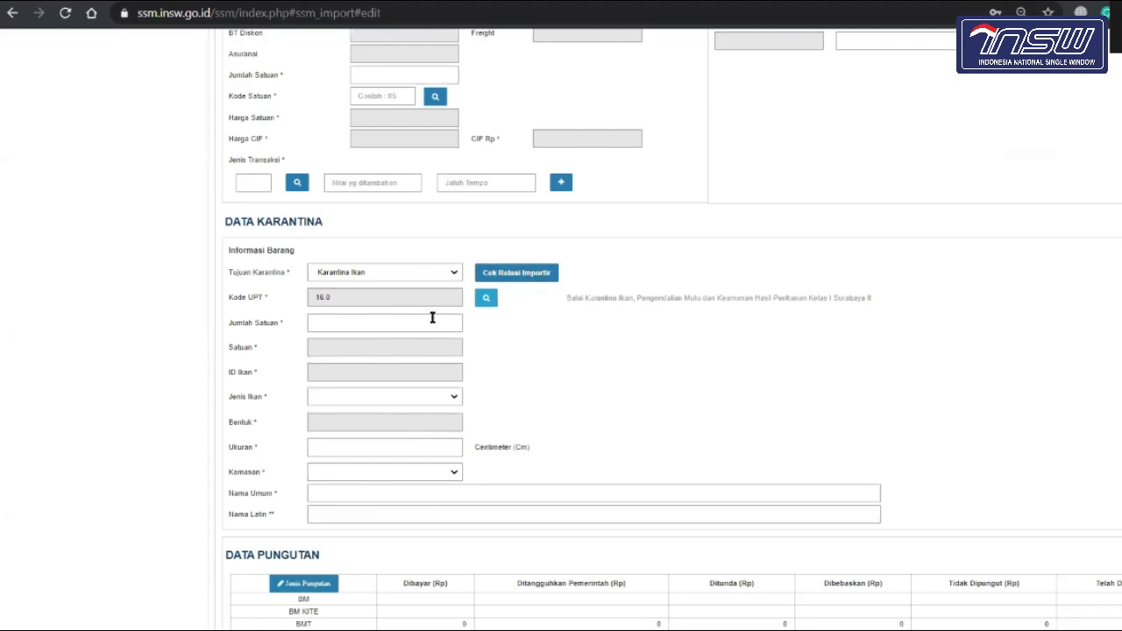
pyautogui.click(431, 399)
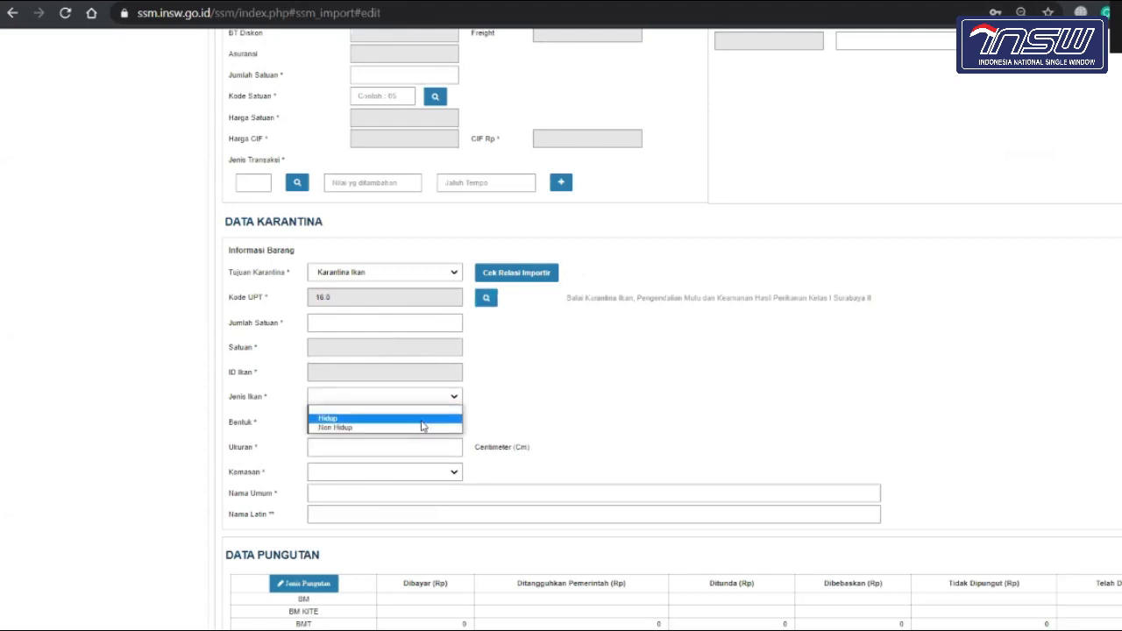
pyautogui.click(422, 420)
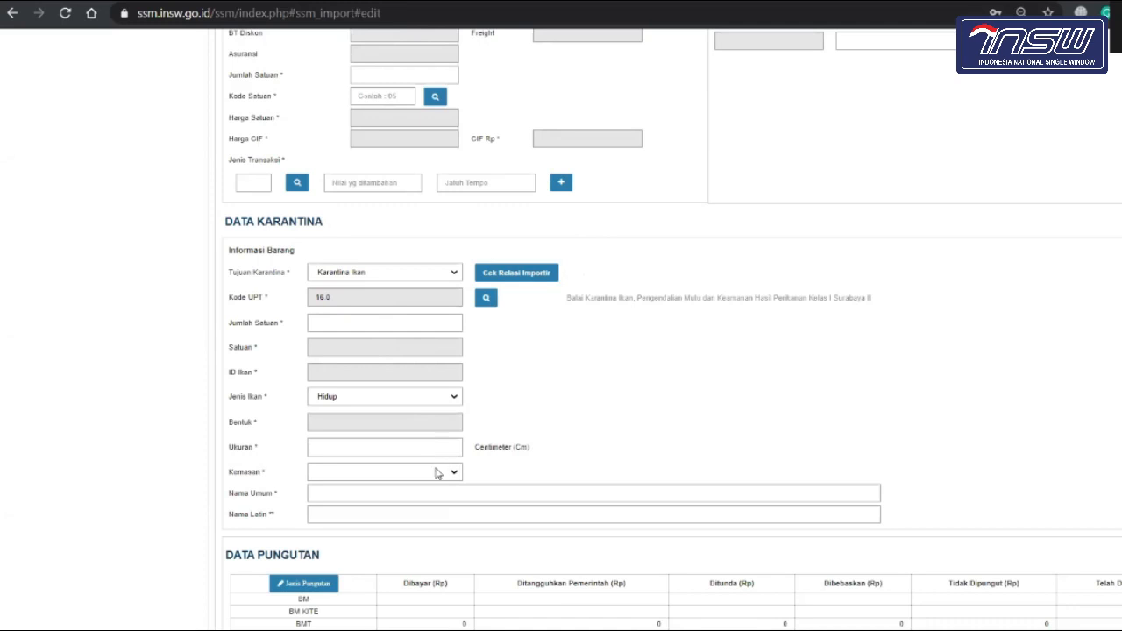
pyautogui.scroll(-1, 435, 471)
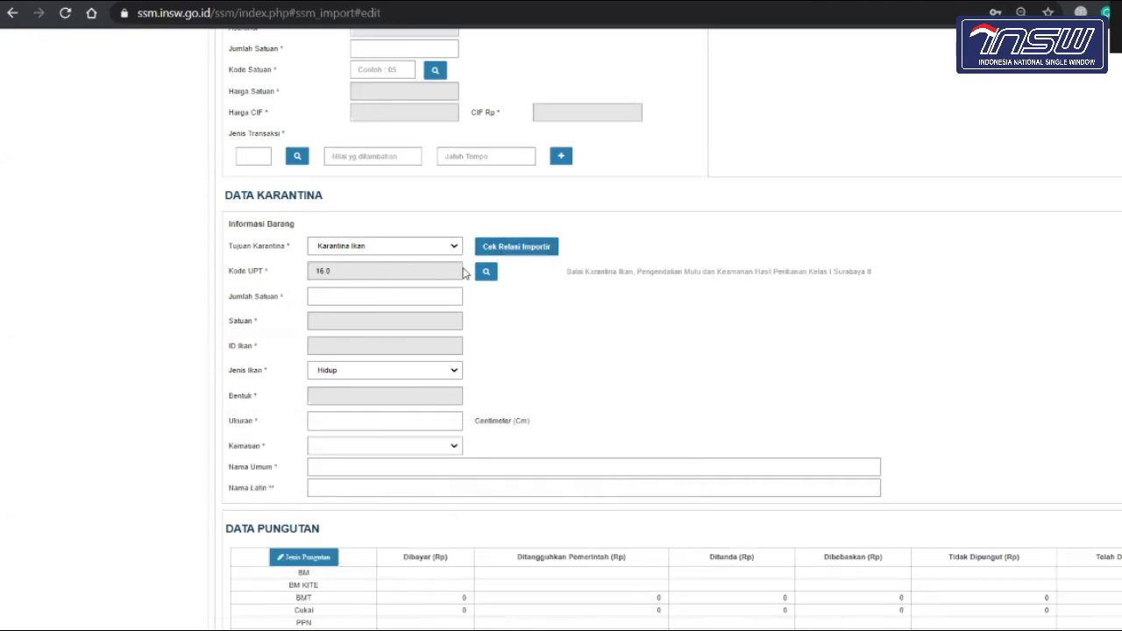
# Step: Pass the importer relation check, then select SQUID OIL (liter) as the quarantine commodity
pyautogui.click(518, 250)
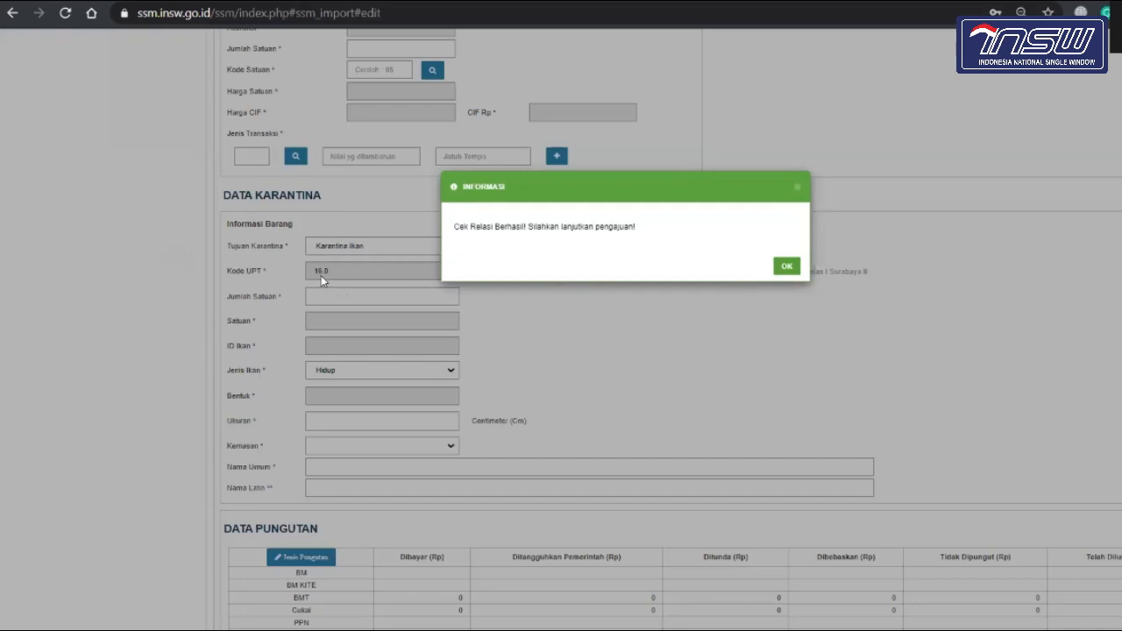
pyautogui.click(787, 266)
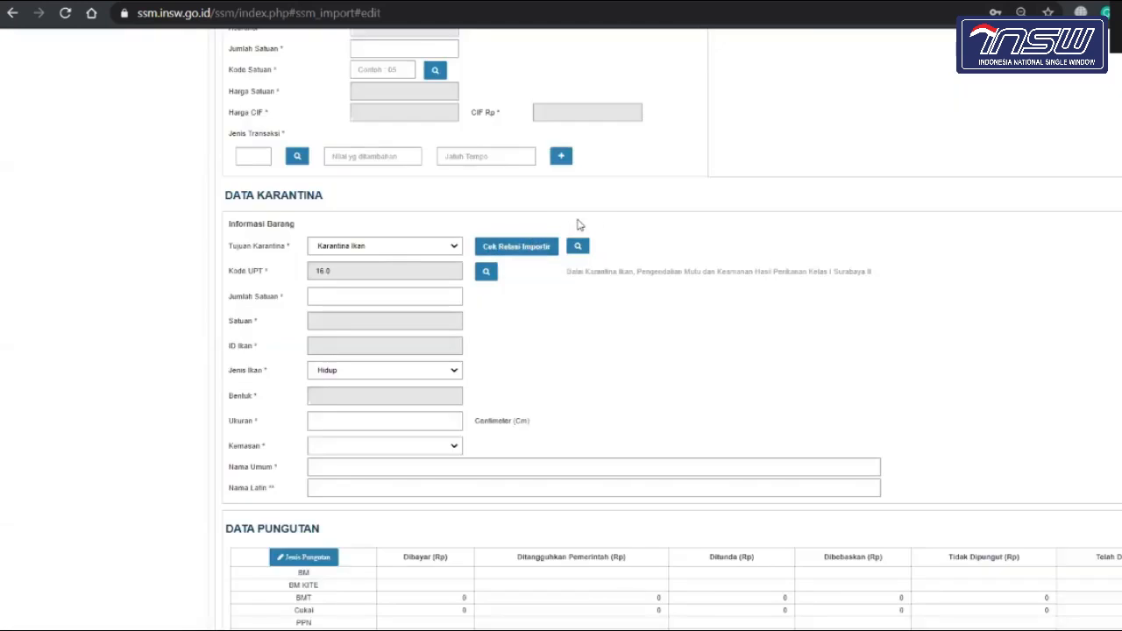
pyautogui.click(579, 247)
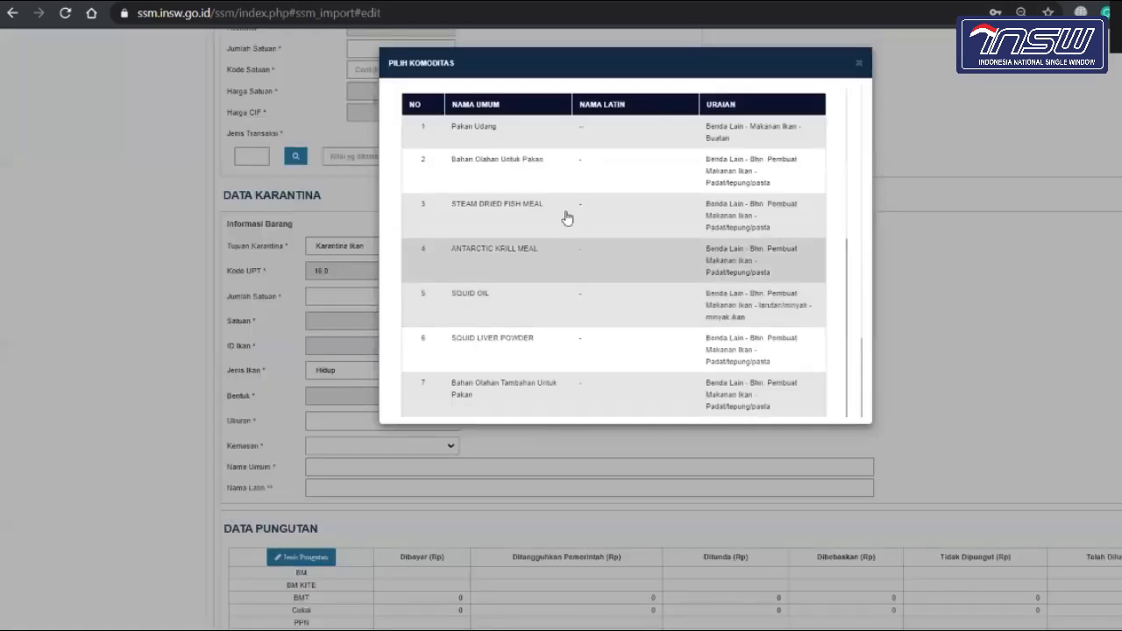
pyautogui.click(574, 304)
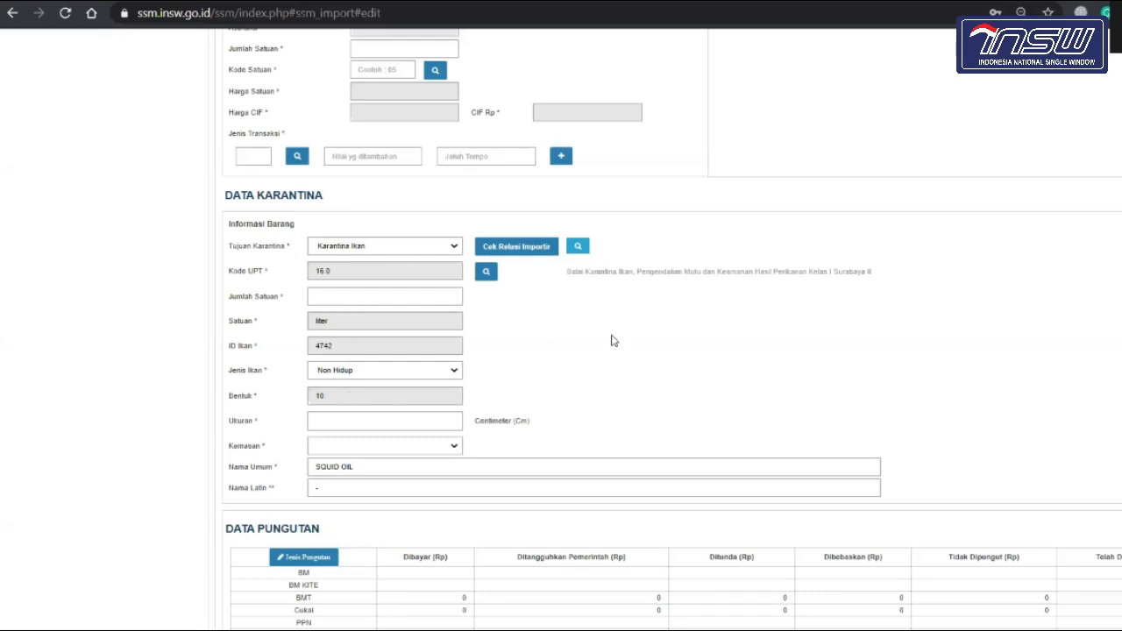
# Step: Enter Jumlah Satuan 10, Ukuran 0 cm and Kemasan Lainnya for the quarantine item
pyautogui.click(414, 300)
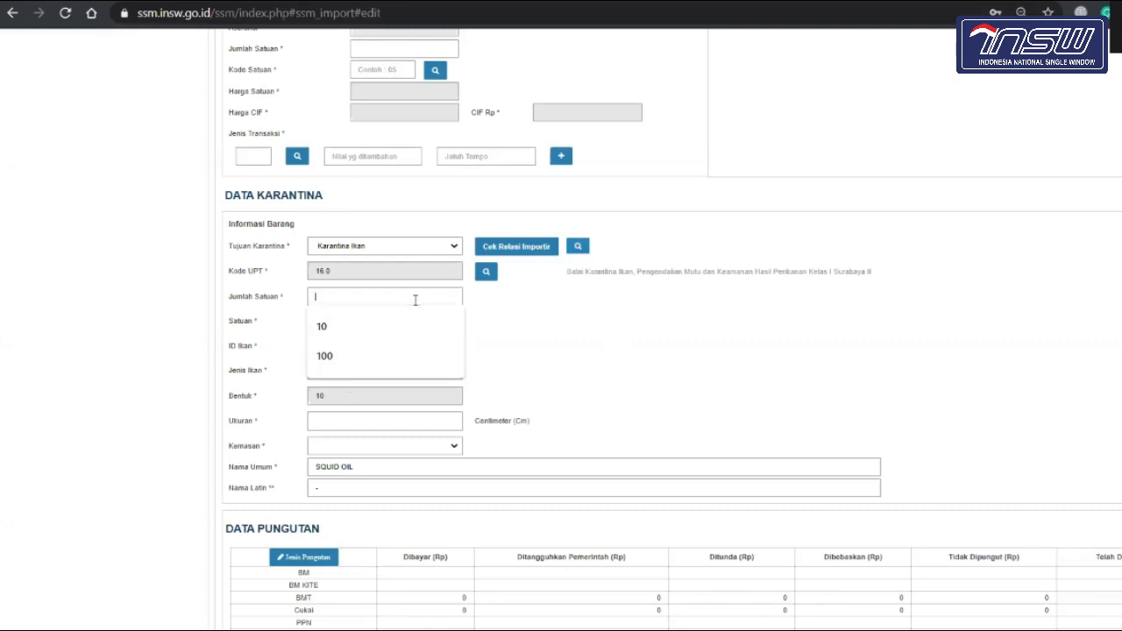
pyautogui.click(406, 322)
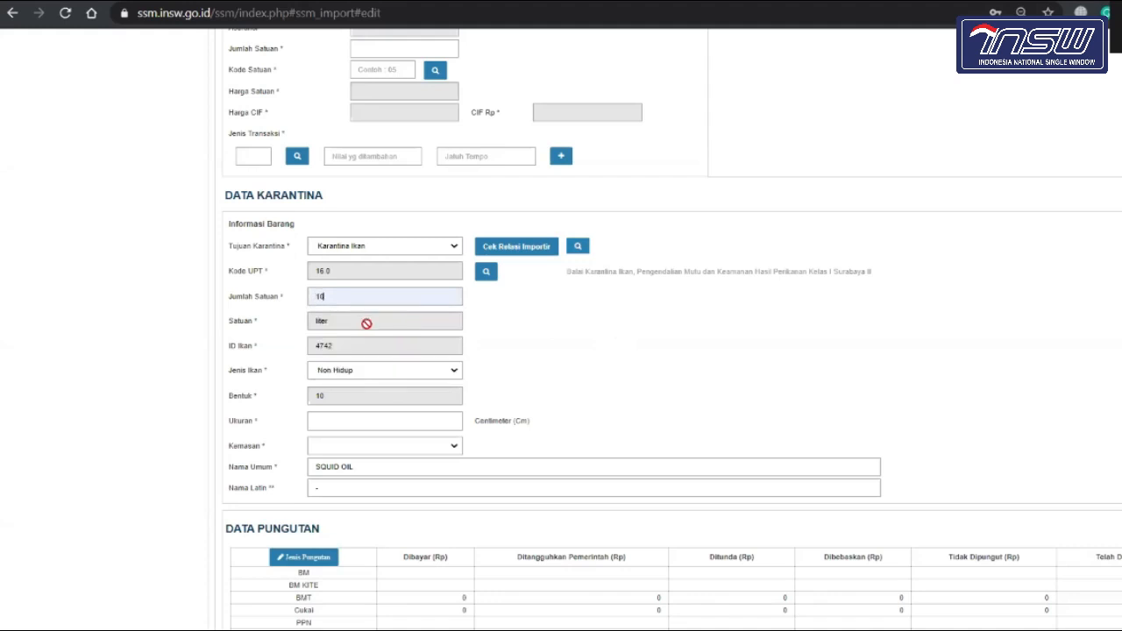
pyautogui.click(375, 425)
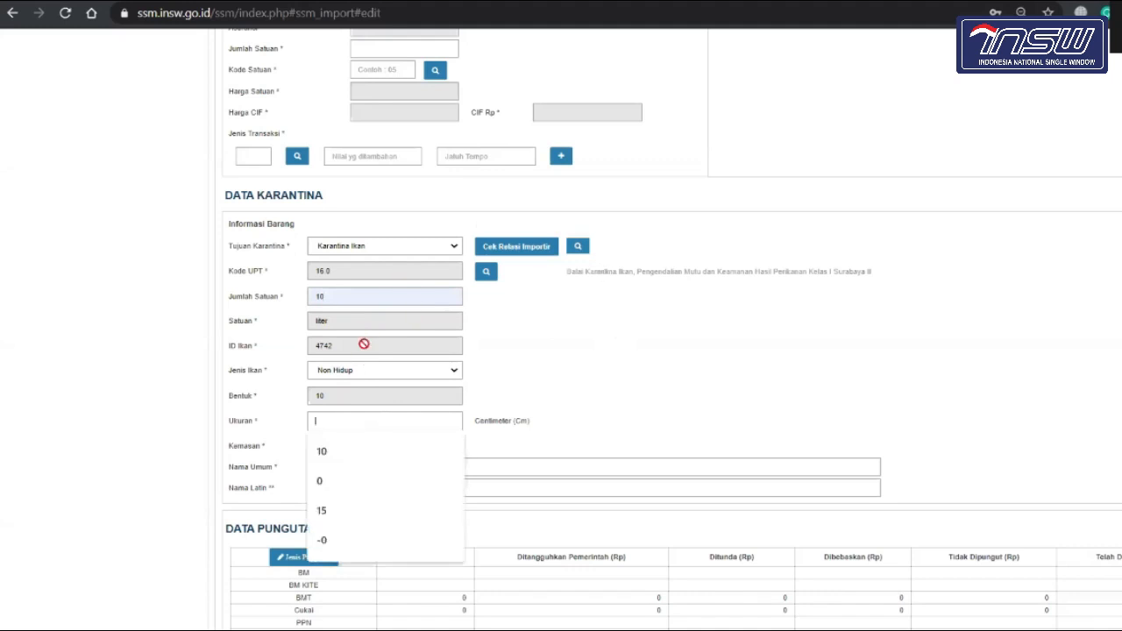
pyautogui.click(341, 491)
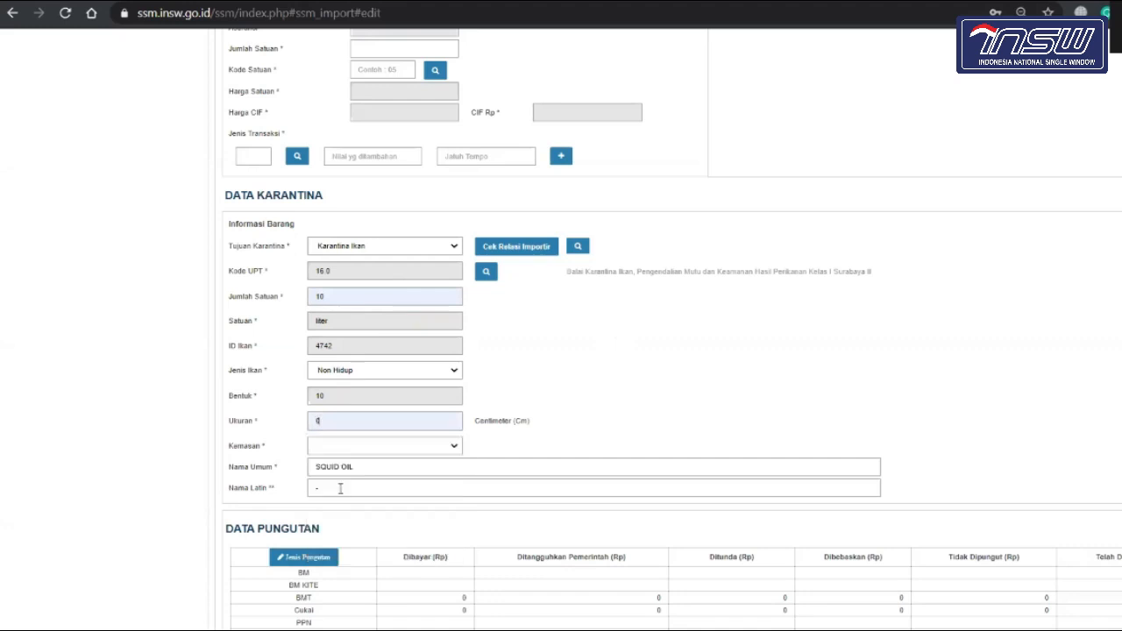
pyautogui.click(405, 452)
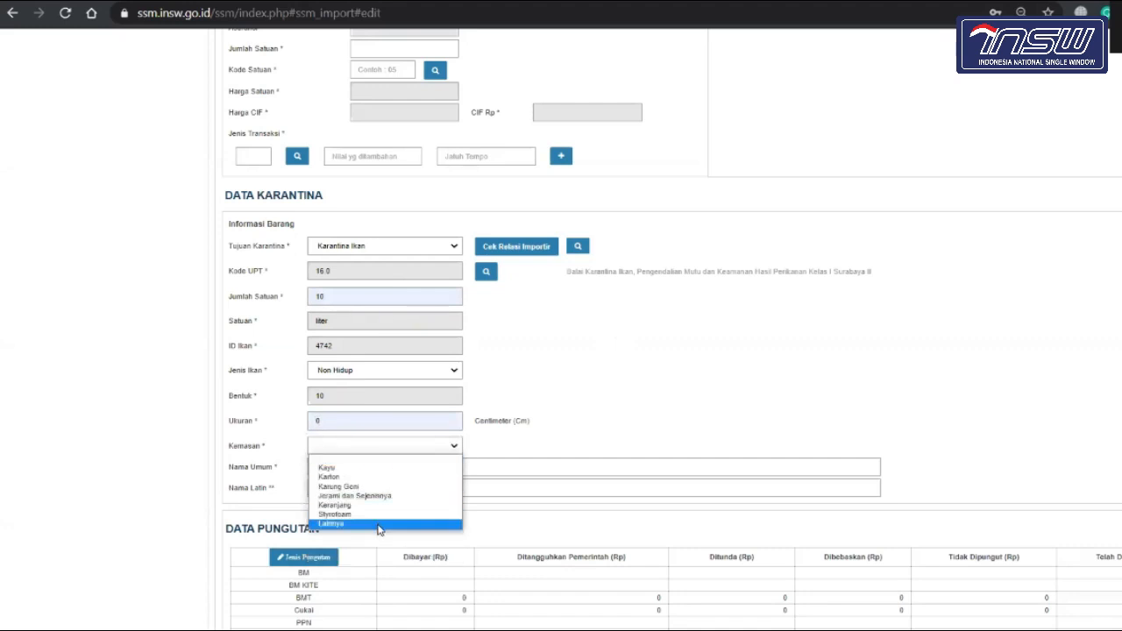
pyautogui.click(378, 524)
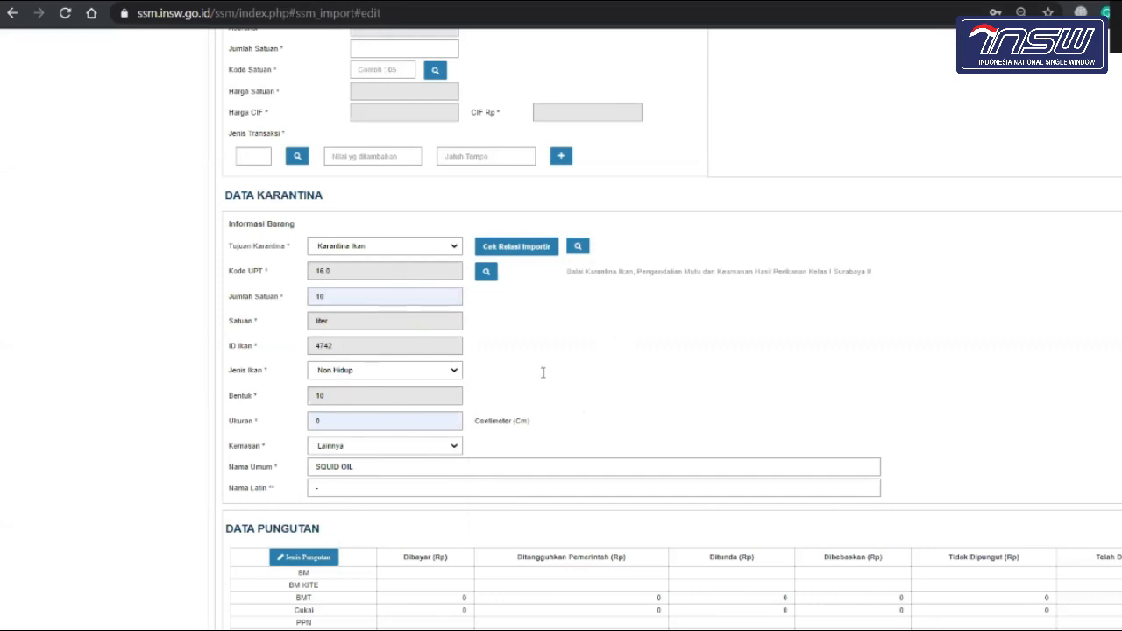
pyautogui.scroll(-2, 541, 373)
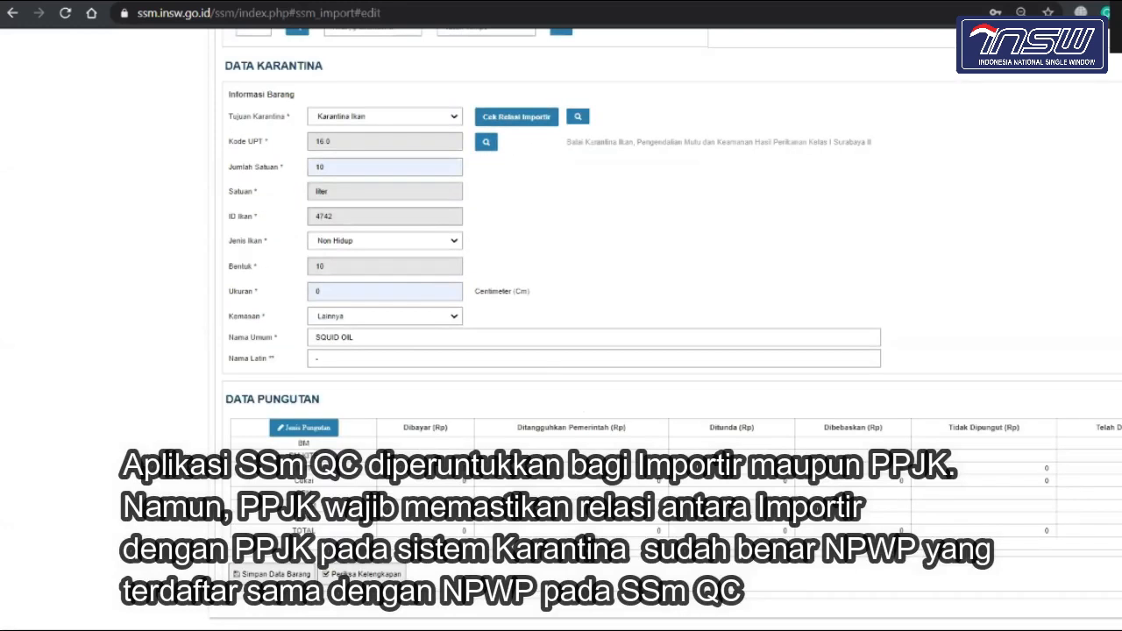
# Step: Rerun Cek Relasi Importir and dismiss the INFORMASI success message
pyautogui.scroll(3, 479, 273)
pyautogui.scroll(-3, 479, 273)
pyautogui.scroll(2, 498, 273)
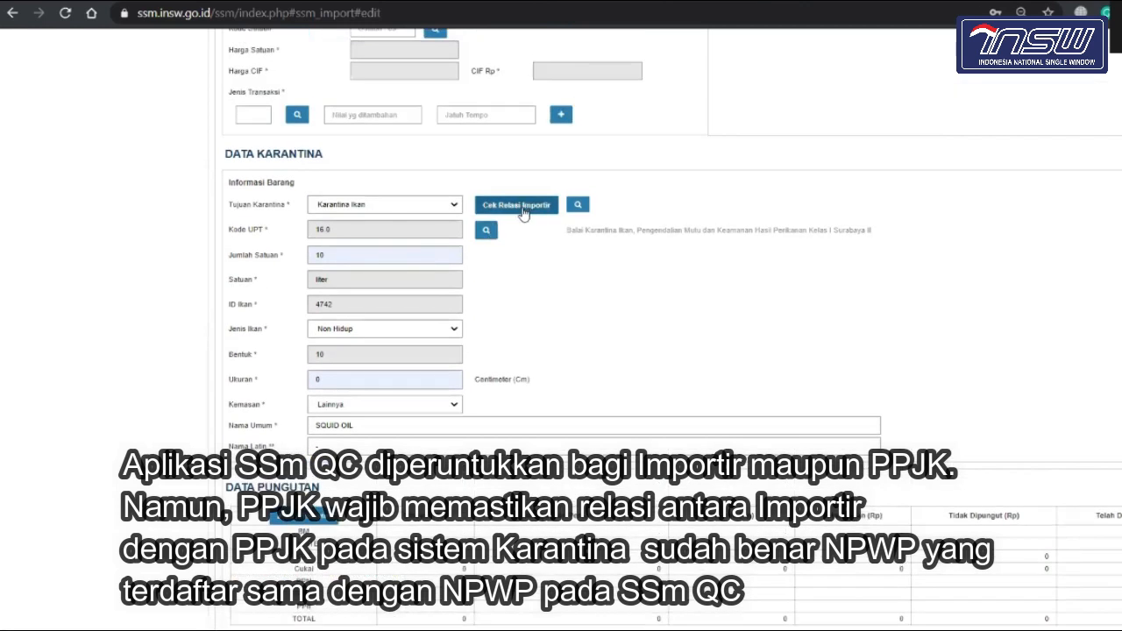
pyautogui.click(522, 213)
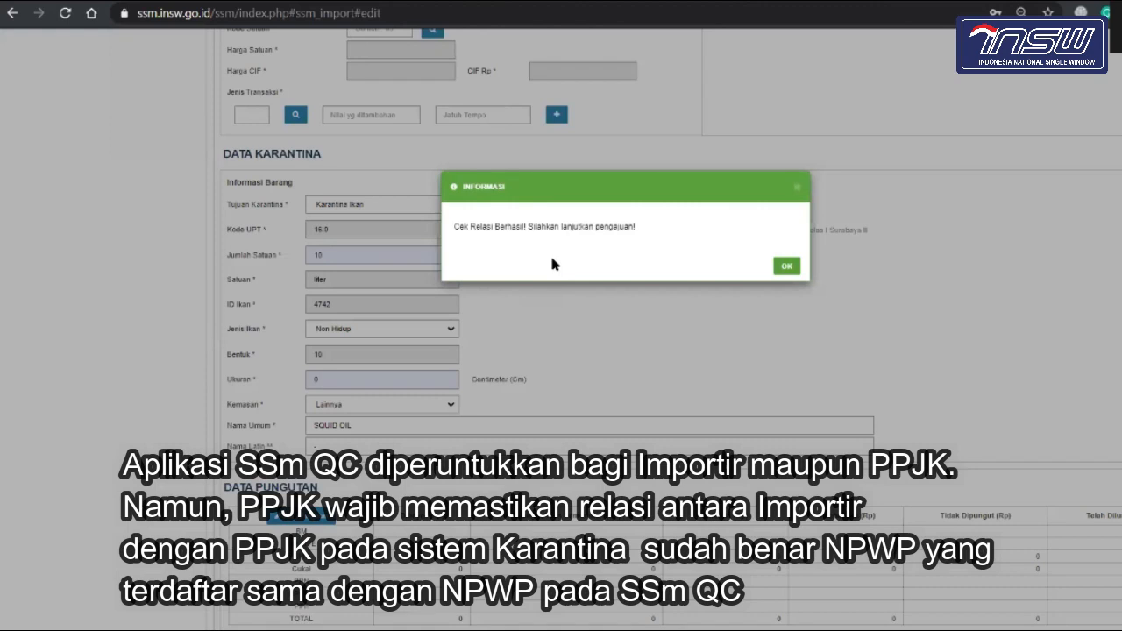
pyautogui.click(786, 267)
pyautogui.scroll(3, 556, 358)
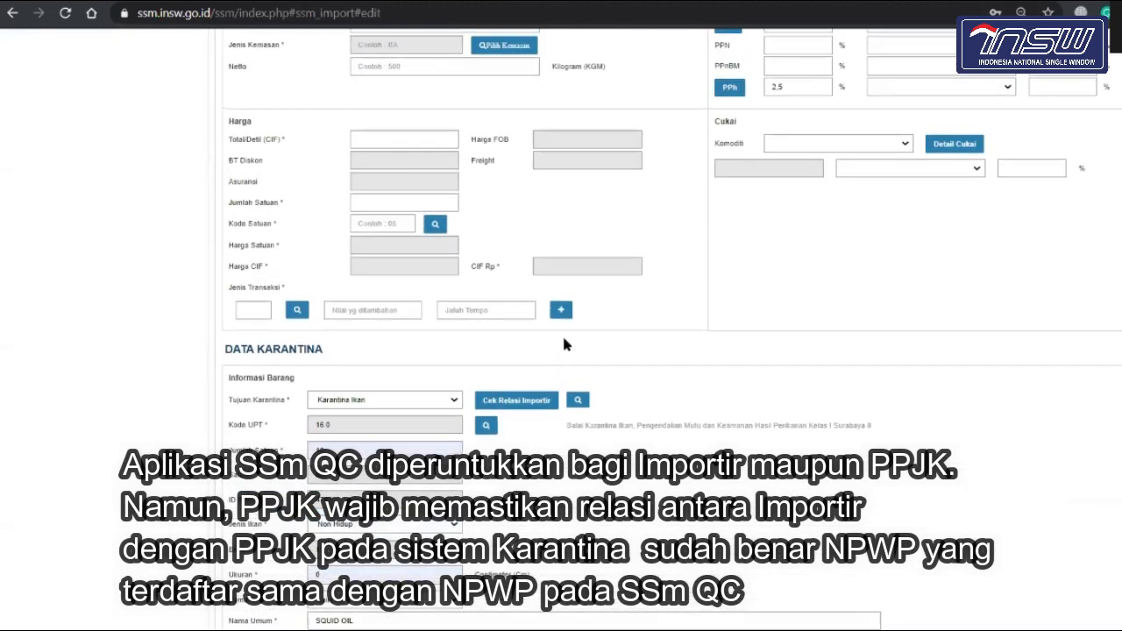
pyautogui.scroll(10, 564, 345)
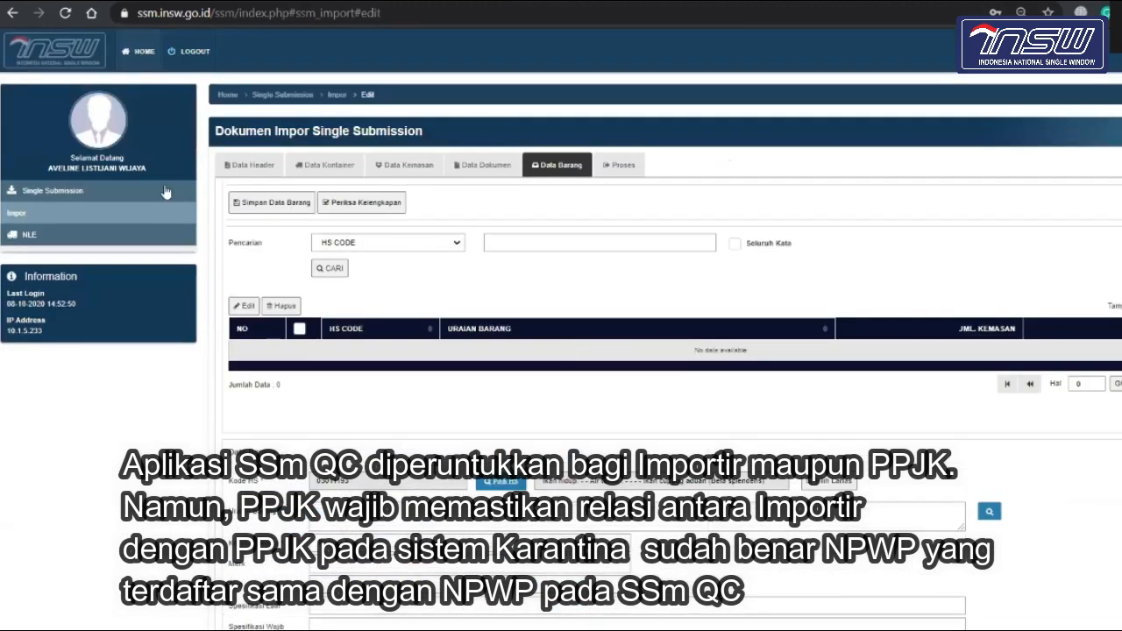
pyautogui.scroll(-10, 277, 363)
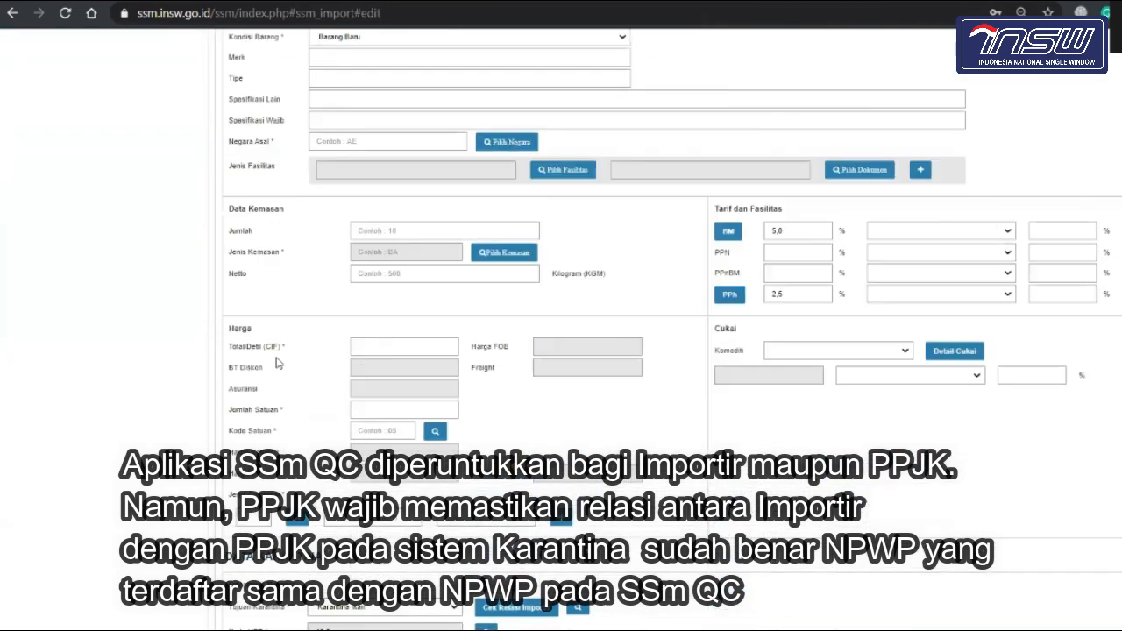
pyautogui.scroll(5, 277, 363)
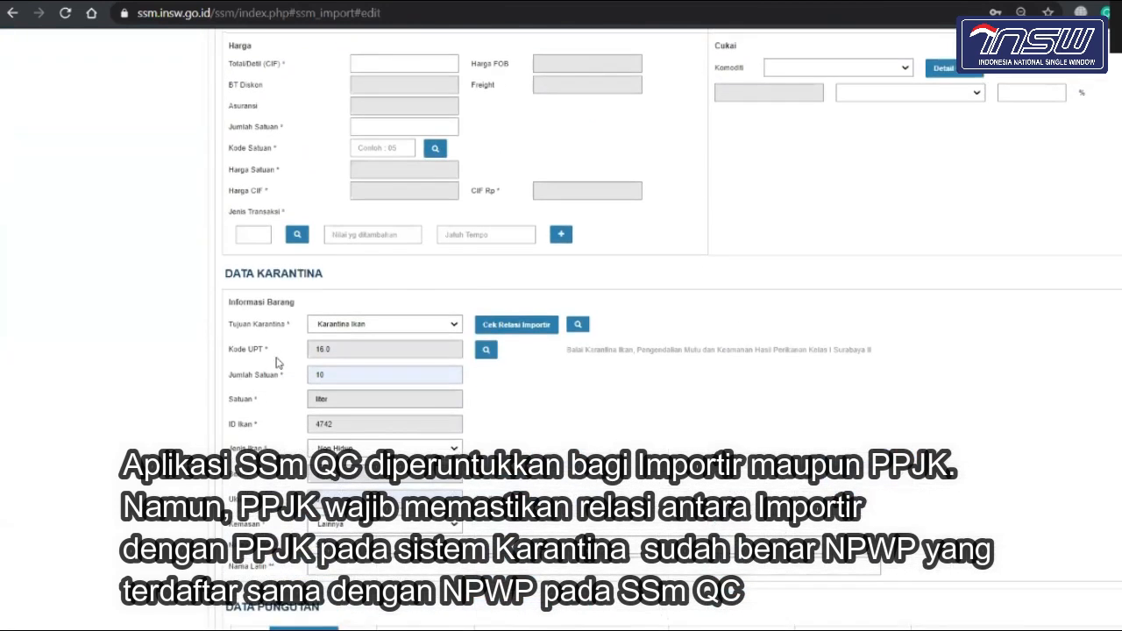
pyautogui.scroll(-2, 277, 363)
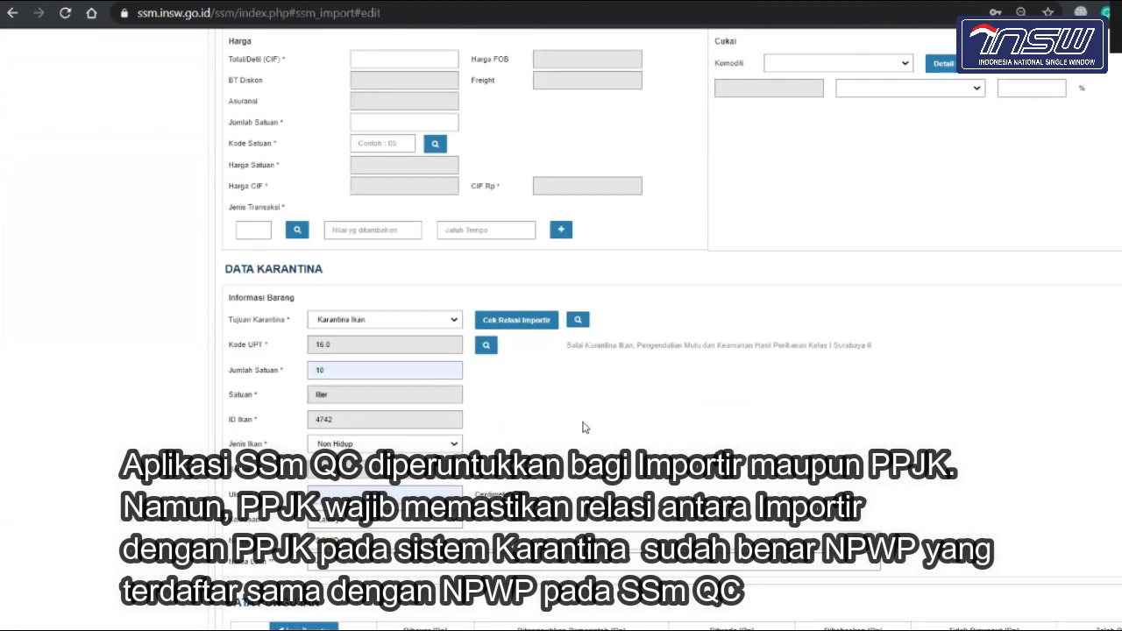
pyautogui.scroll(15, 586, 427)
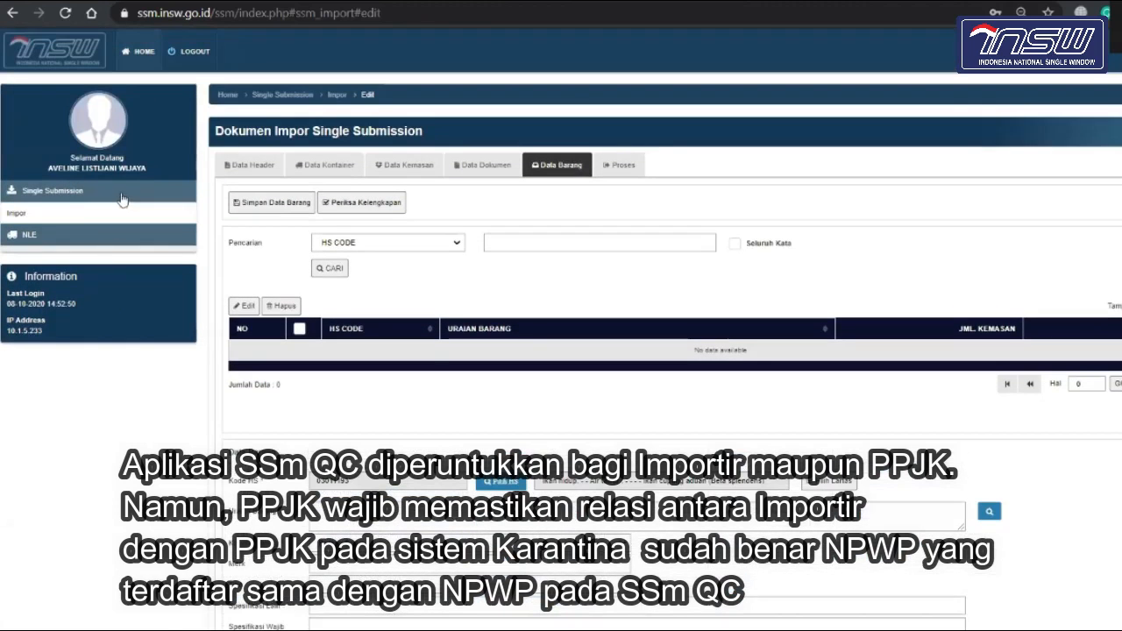
pyautogui.click(122, 199)
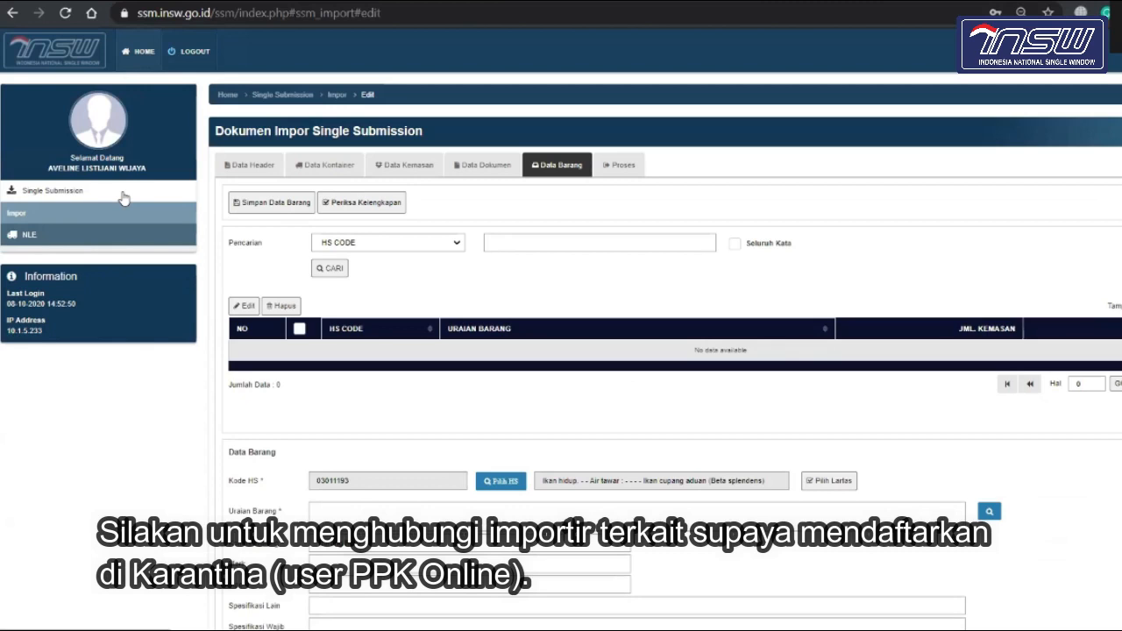
pyautogui.scroll(-10, 123, 199)
pyautogui.scroll(9, 123, 199)
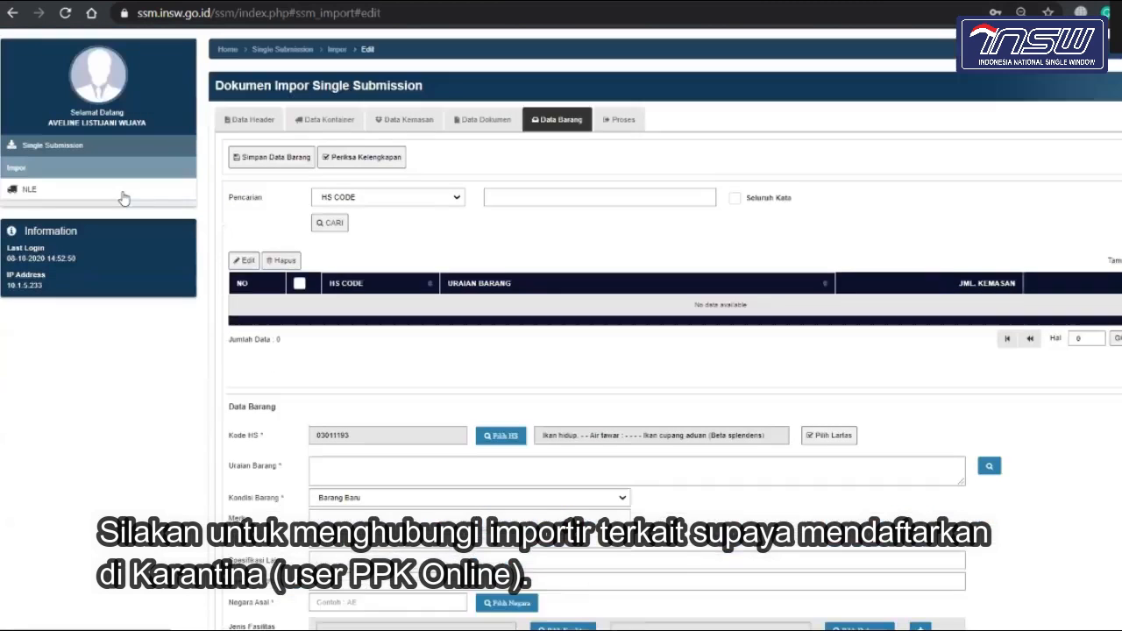
pyautogui.scroll(1, 123, 199)
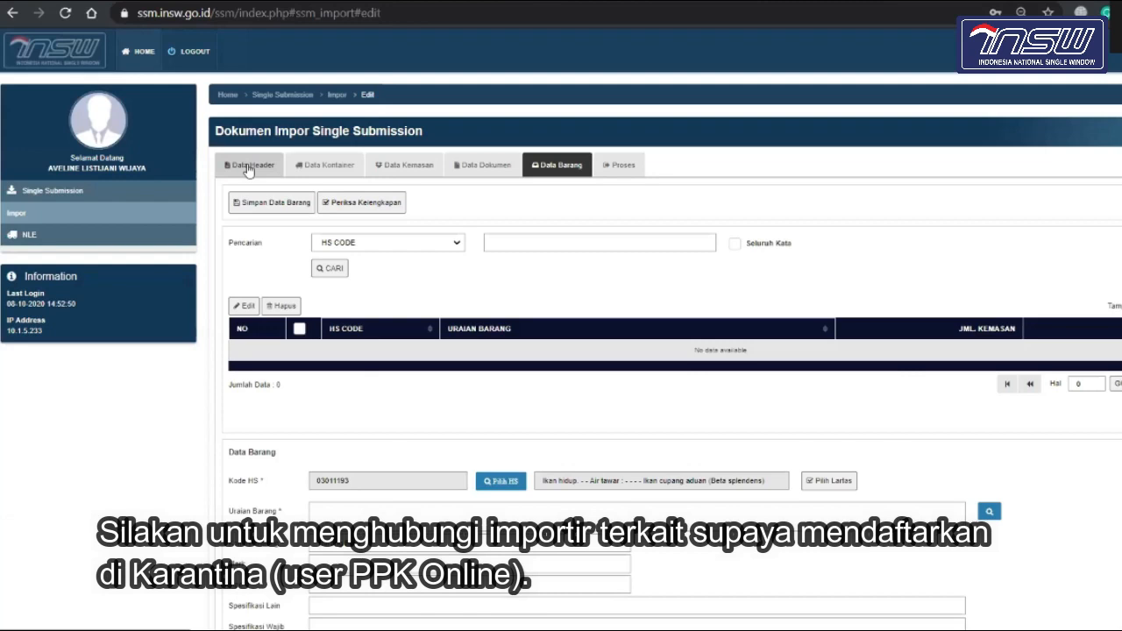
pyautogui.scroll(-10, 320, 342)
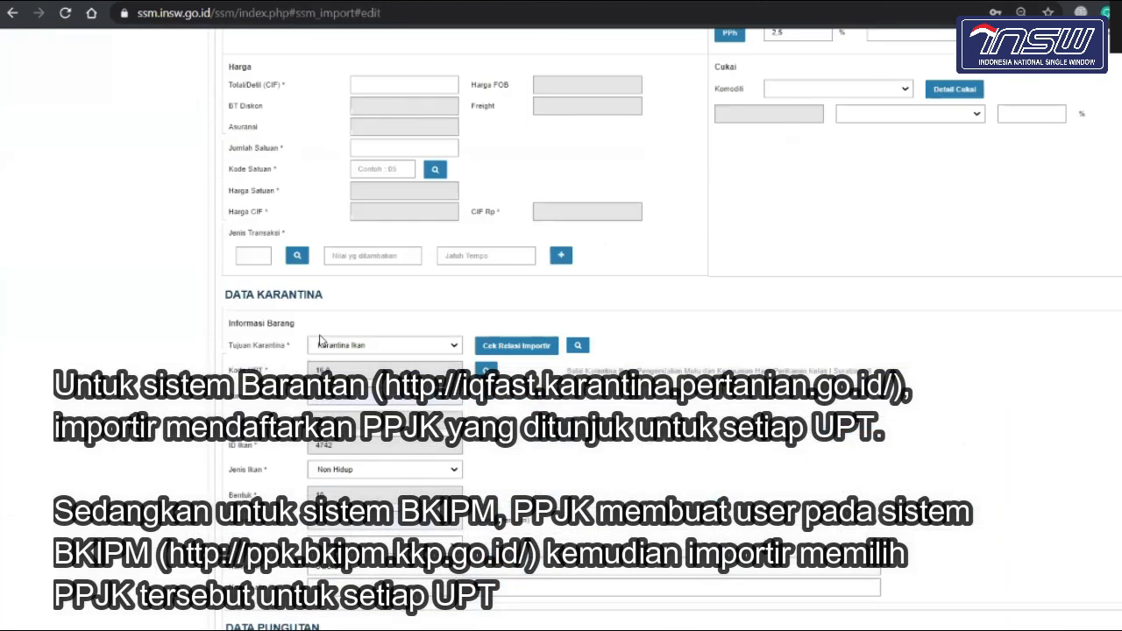
# Step: Run Cek Relasi Importir for the Karantina Ikan data and acknowledge the Informasi result
pyautogui.scroll(-3, 320, 342)
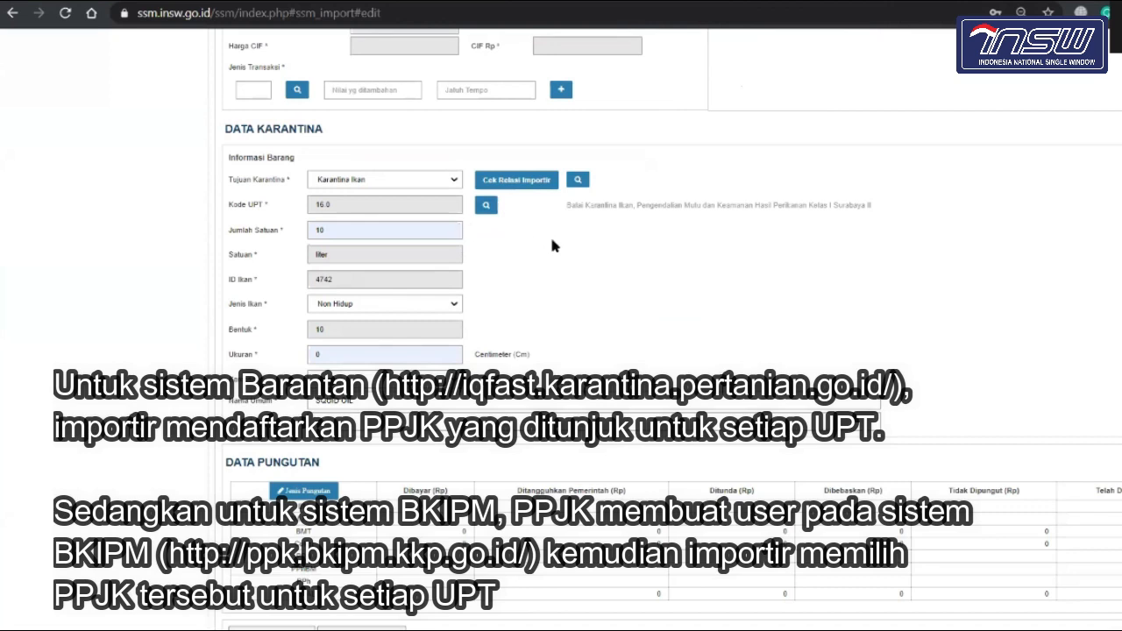
pyautogui.click(529, 187)
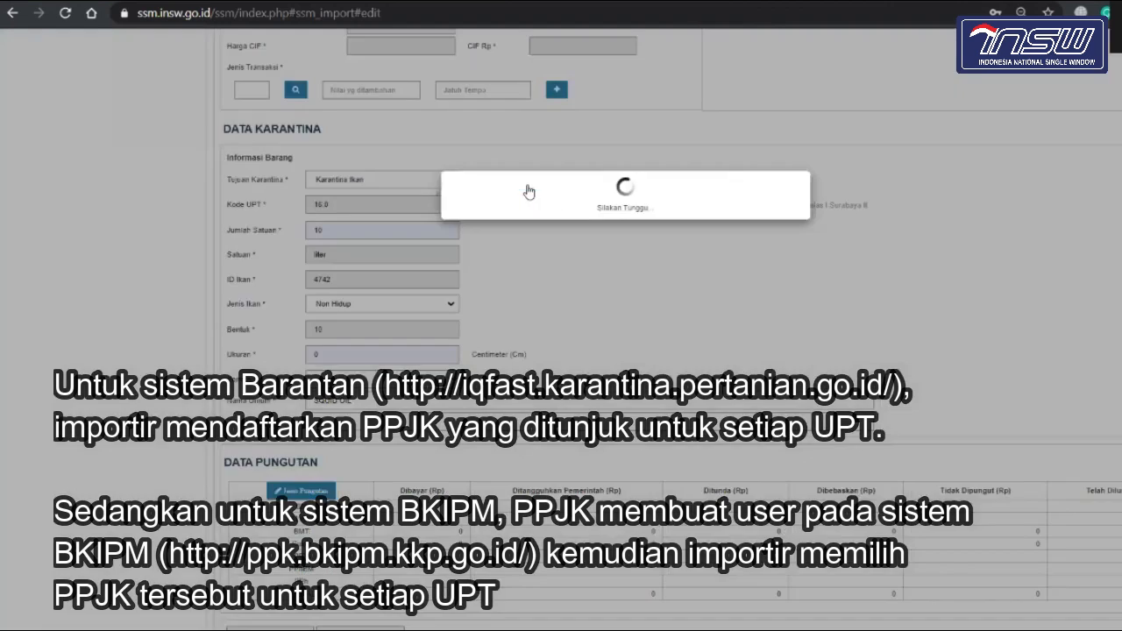
pyautogui.click(783, 266)
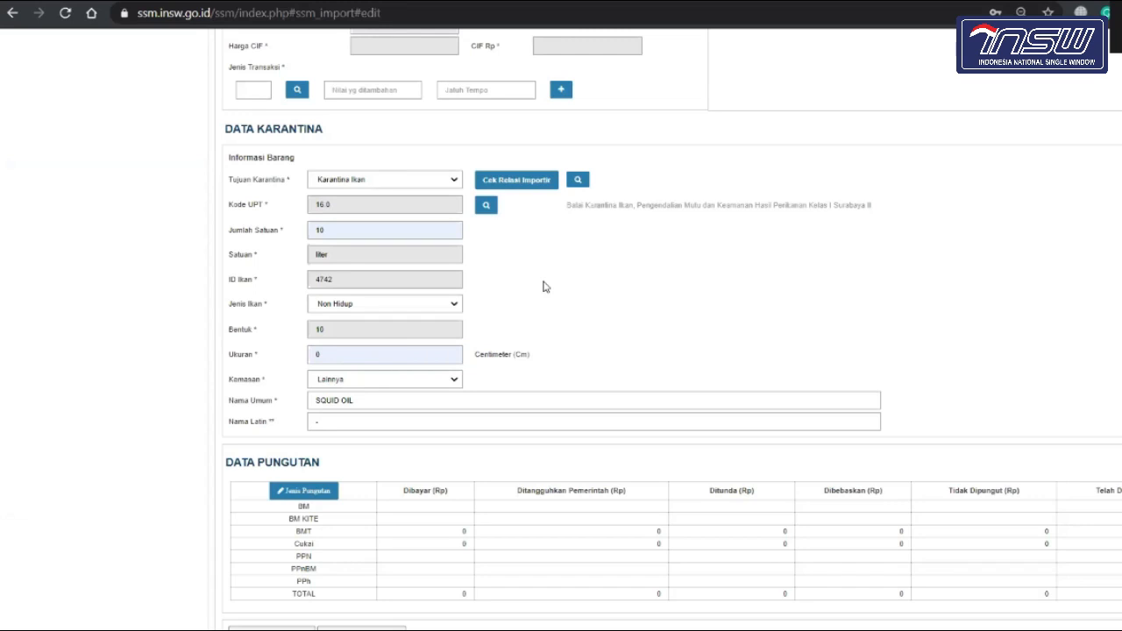
pyautogui.scroll(1, 544, 286)
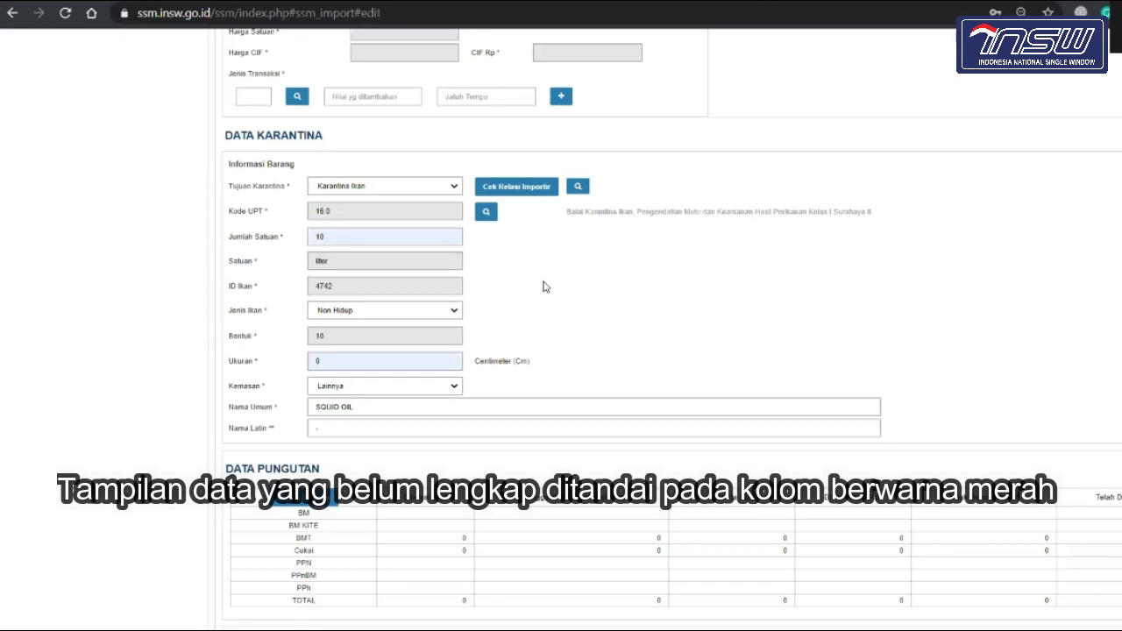
pyautogui.scroll(1, 544, 287)
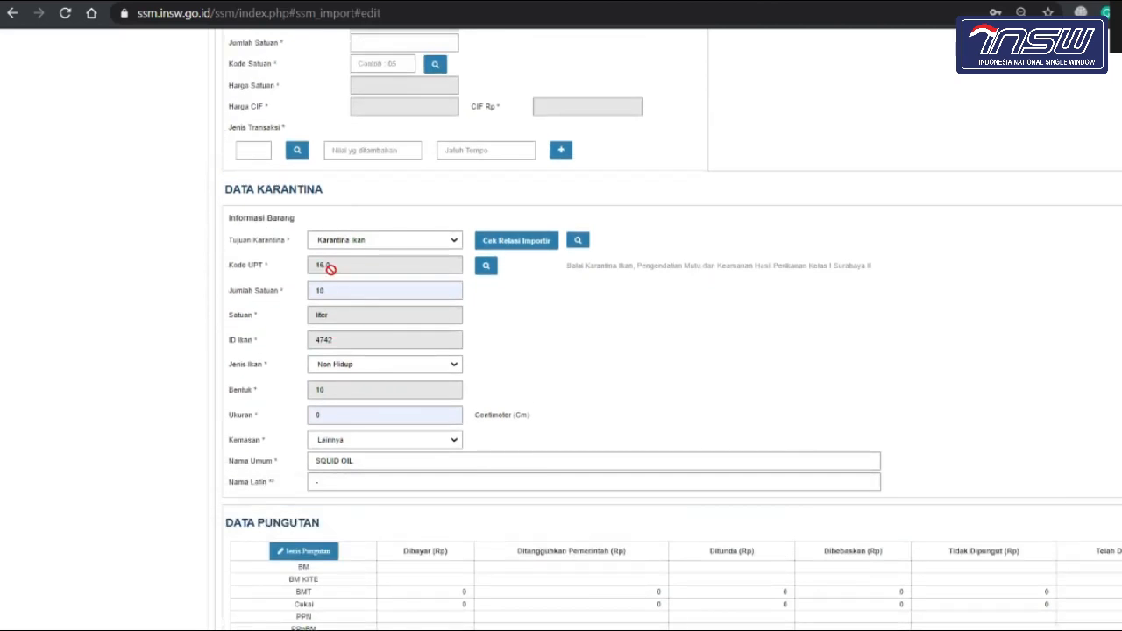
pyautogui.scroll(-2, 499, 368)
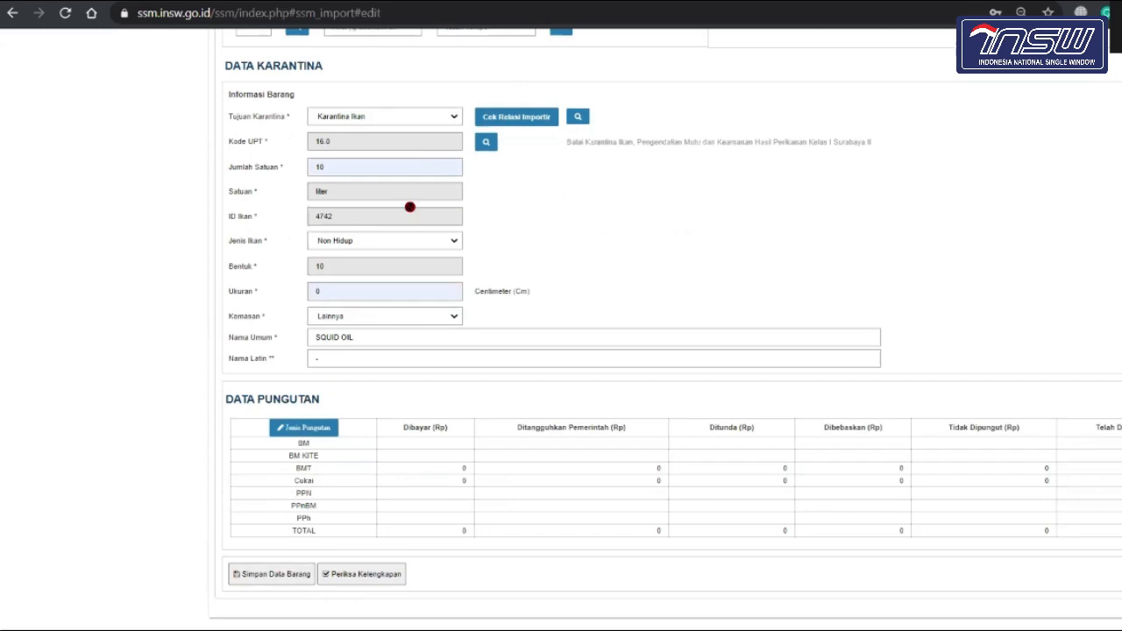
pyautogui.scroll(9, 409, 207)
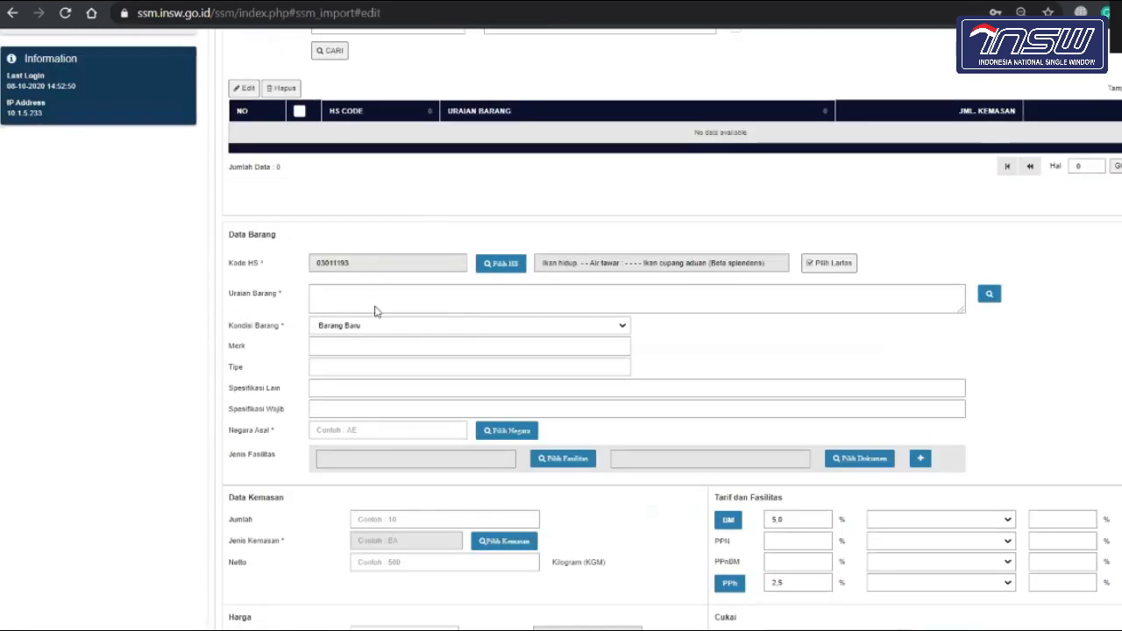
pyautogui.scroll(-9, 374, 312)
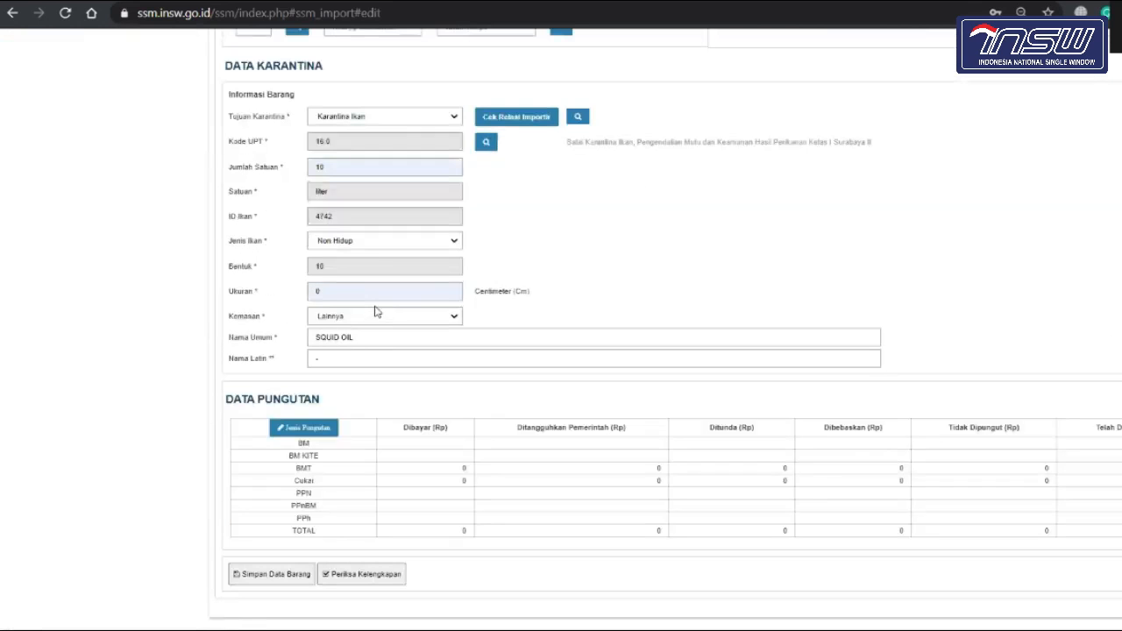
# Step: Give the item description 'ikan' and country of origin JP (Japan)
pyautogui.click(274, 576)
pyautogui.click(783, 268)
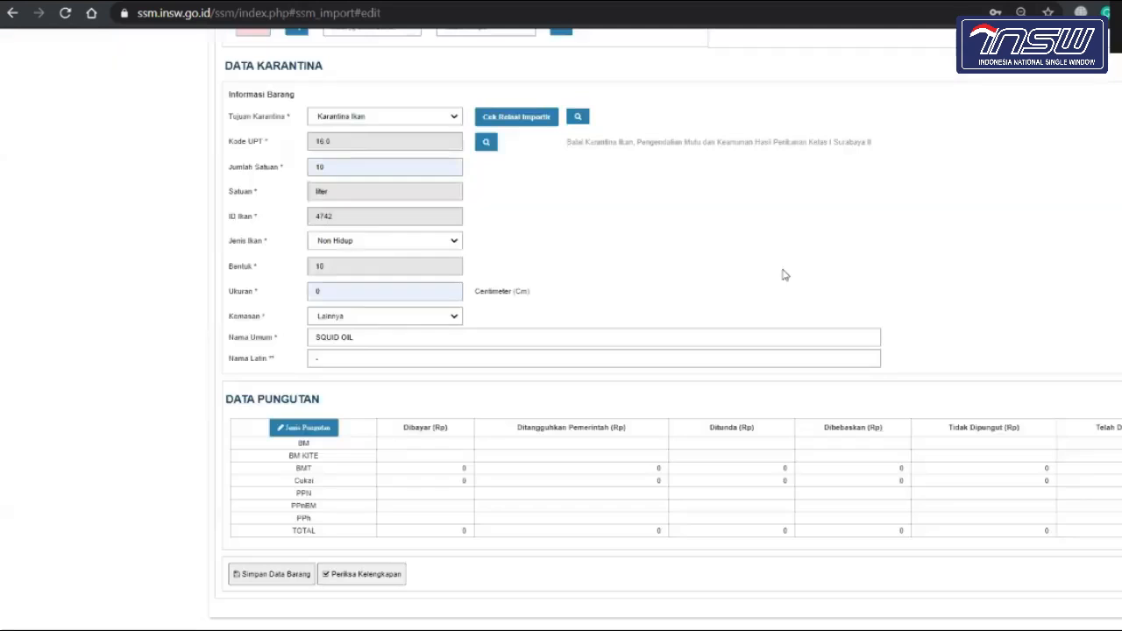
pyautogui.scroll(9, 783, 276)
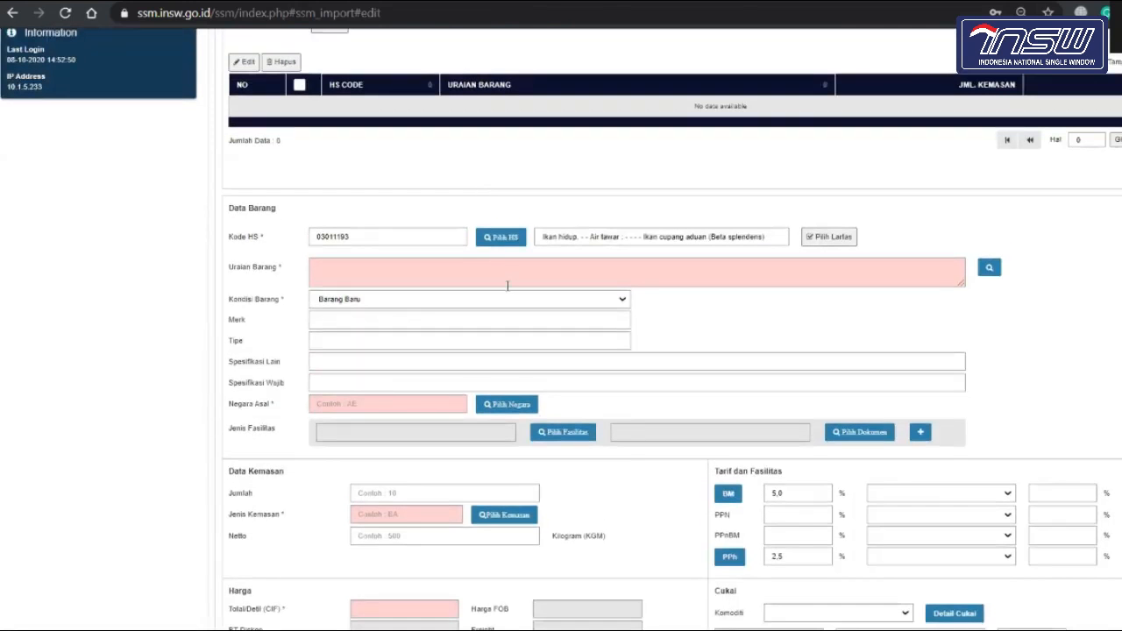
pyautogui.click(507, 285)
pyautogui.write('ikan')
pyautogui.click(445, 404)
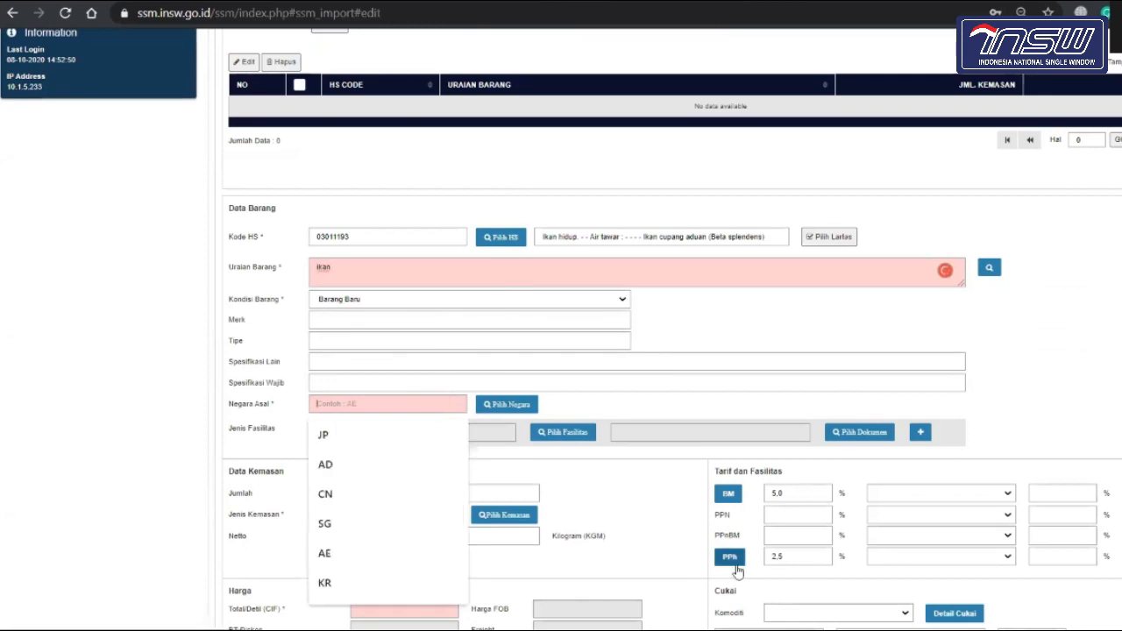
pyautogui.click(364, 448)
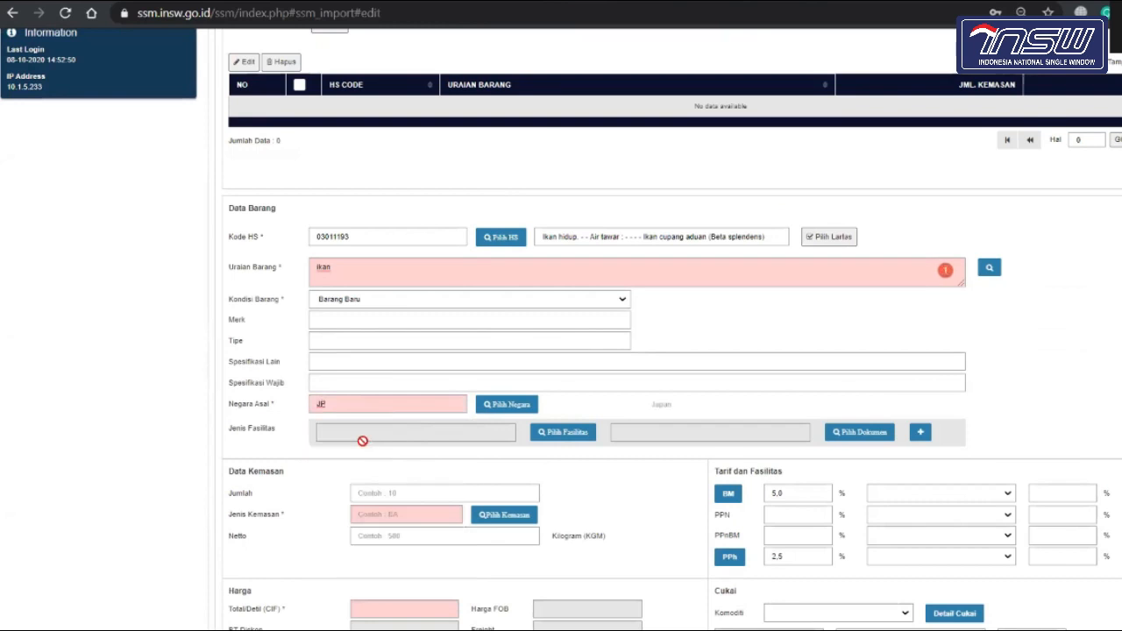
# Step: Set packaging to 10 steel drums (1A) with net weight 450
pyautogui.scroll(-4, 362, 440)
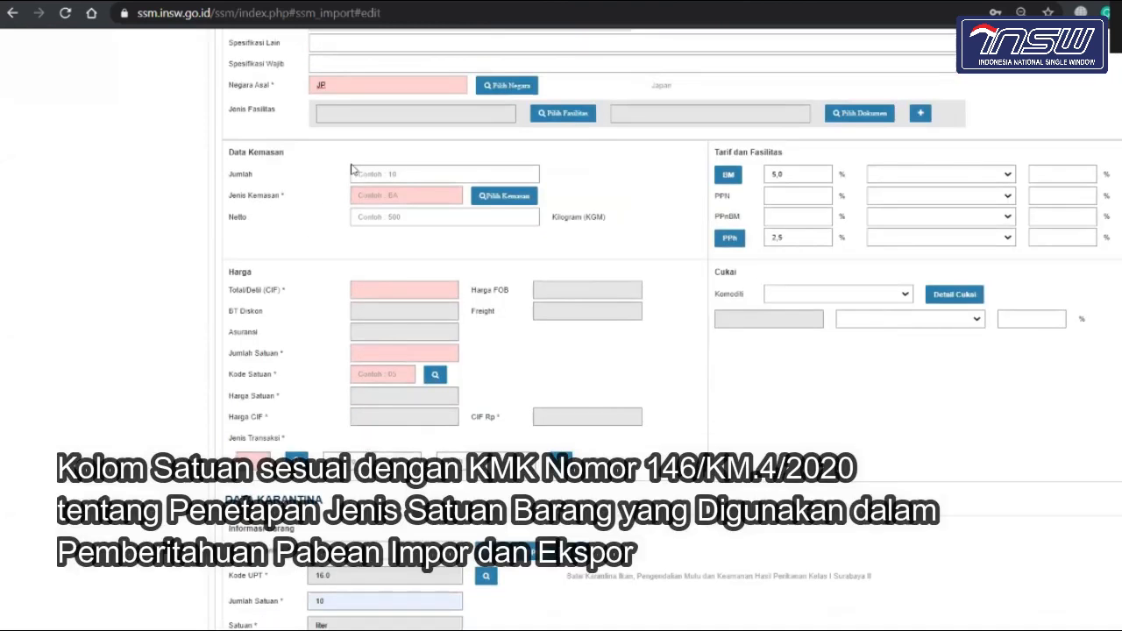
pyautogui.click(380, 174)
pyautogui.click(387, 199)
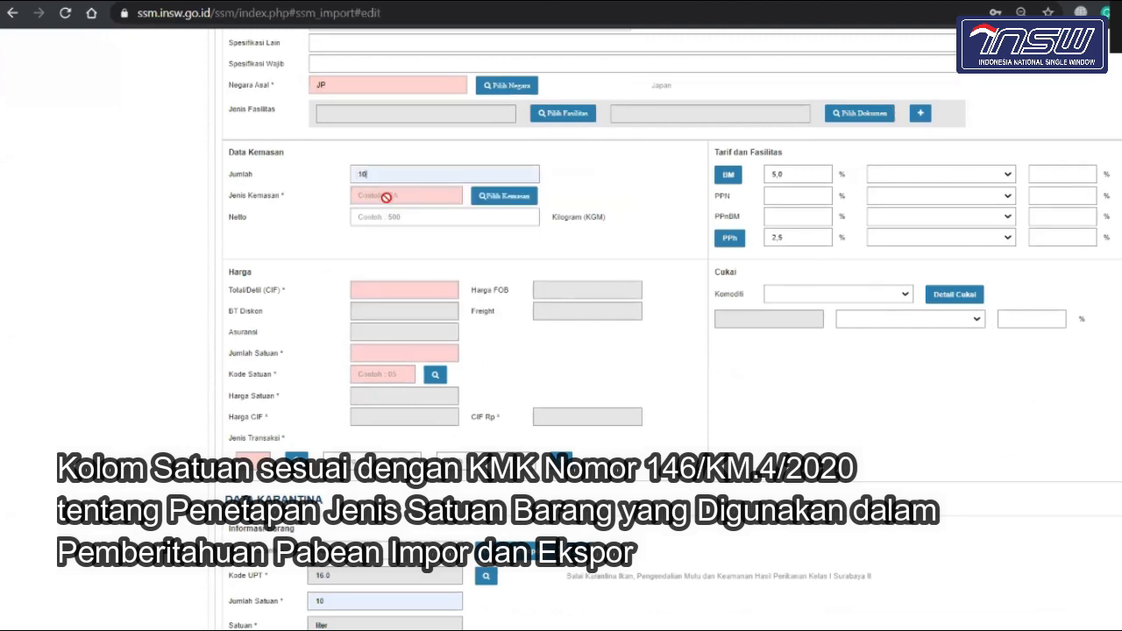
pyautogui.click(442, 211)
pyautogui.click(495, 197)
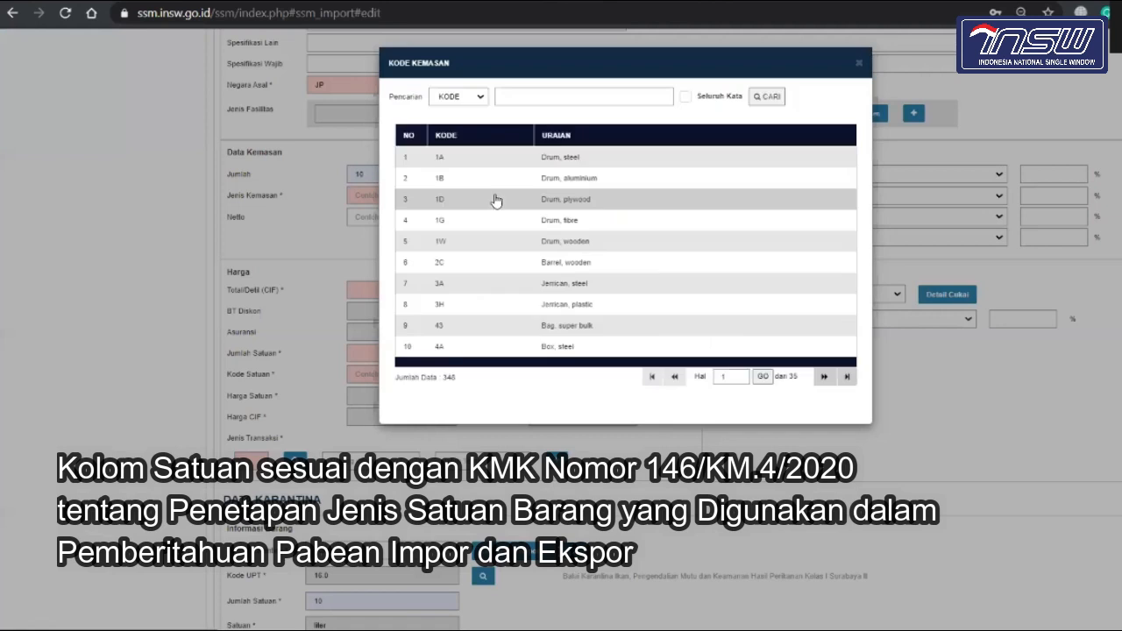
pyautogui.click(587, 162)
pyautogui.click(396, 218)
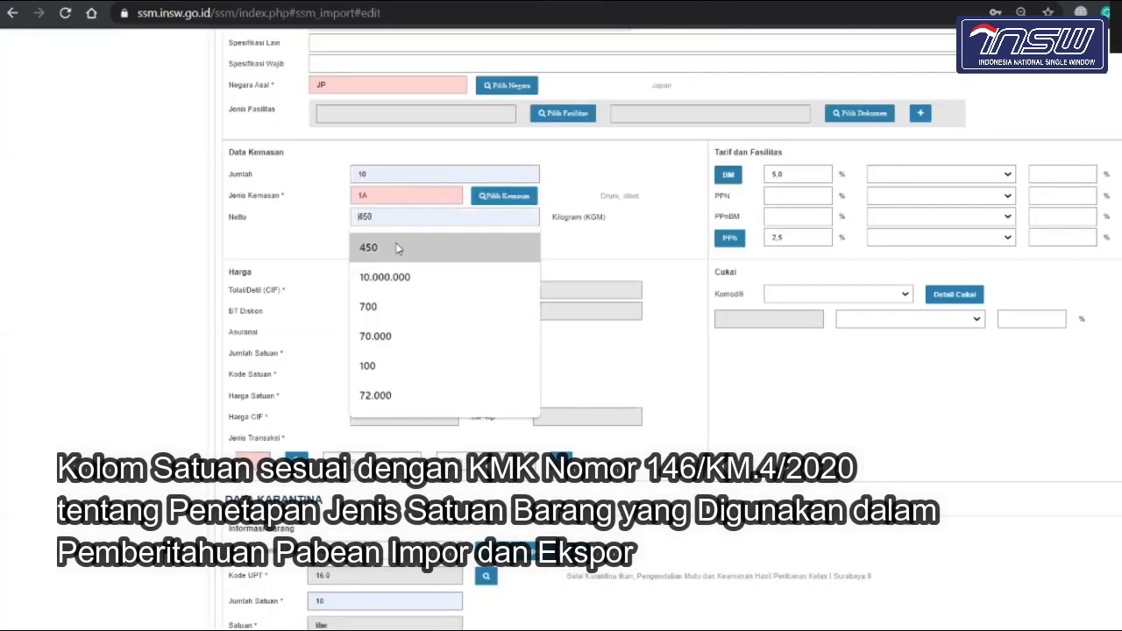
pyautogui.click(395, 247)
# Step: Enter CIF total 1.000 and a quantity of 10 KGM
pyautogui.click(386, 291)
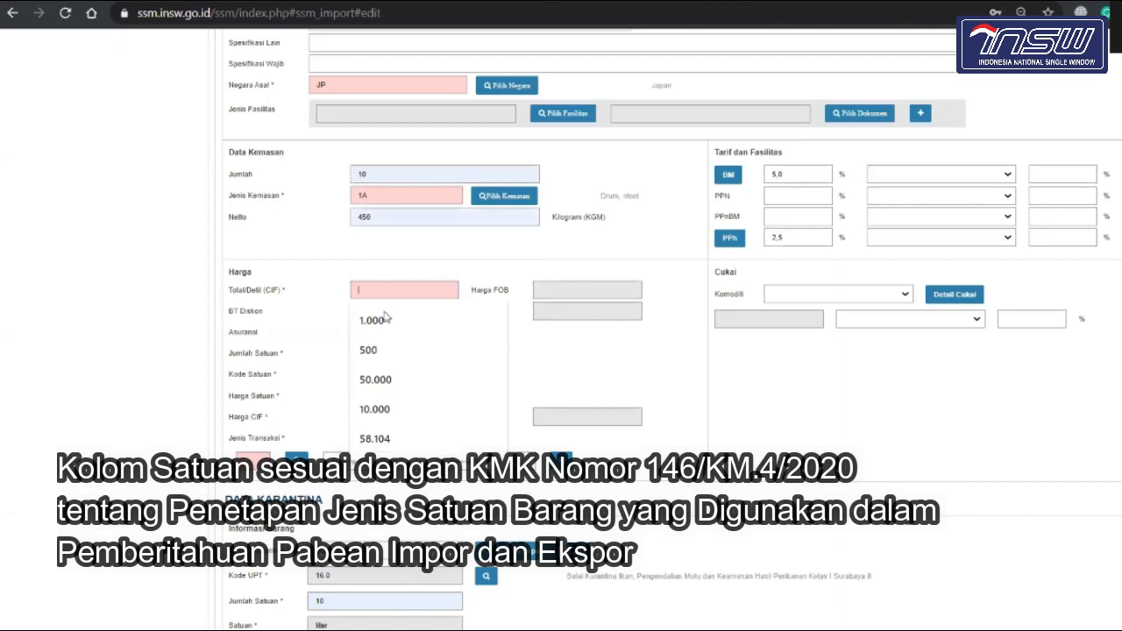
pyautogui.click(386, 321)
pyautogui.click(378, 356)
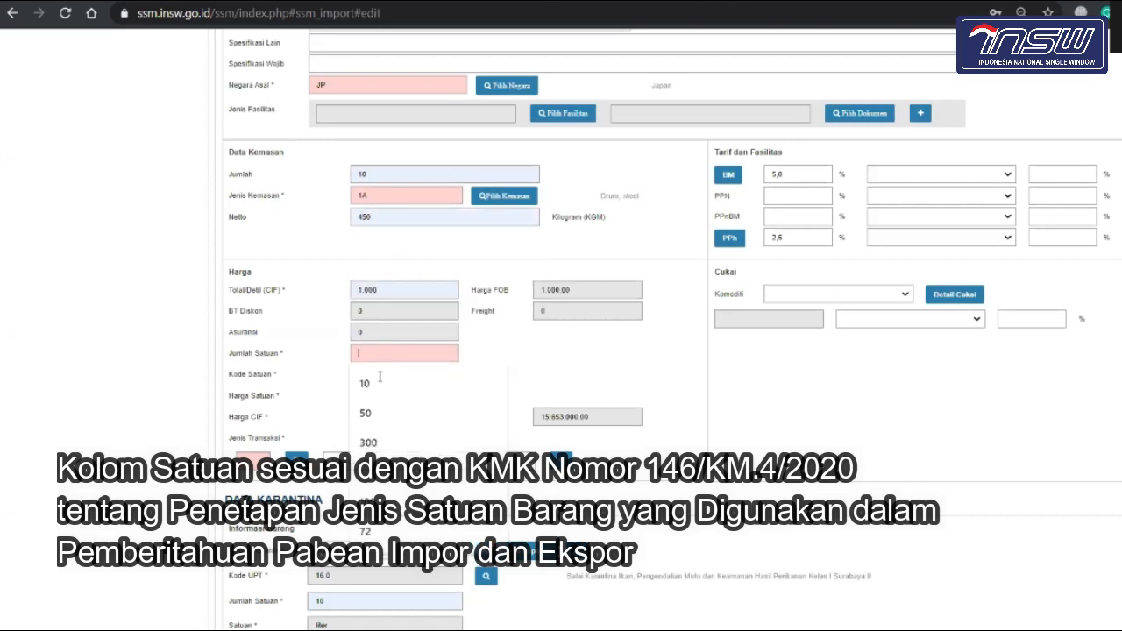
pyautogui.click(382, 392)
pyautogui.click(386, 376)
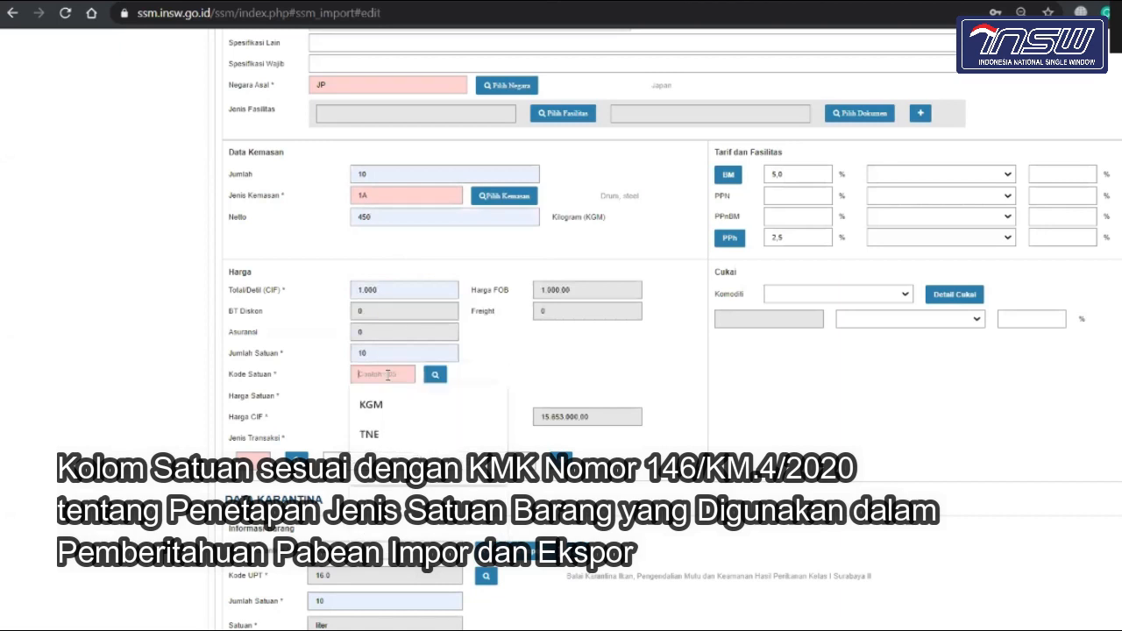
pyautogui.click(387, 405)
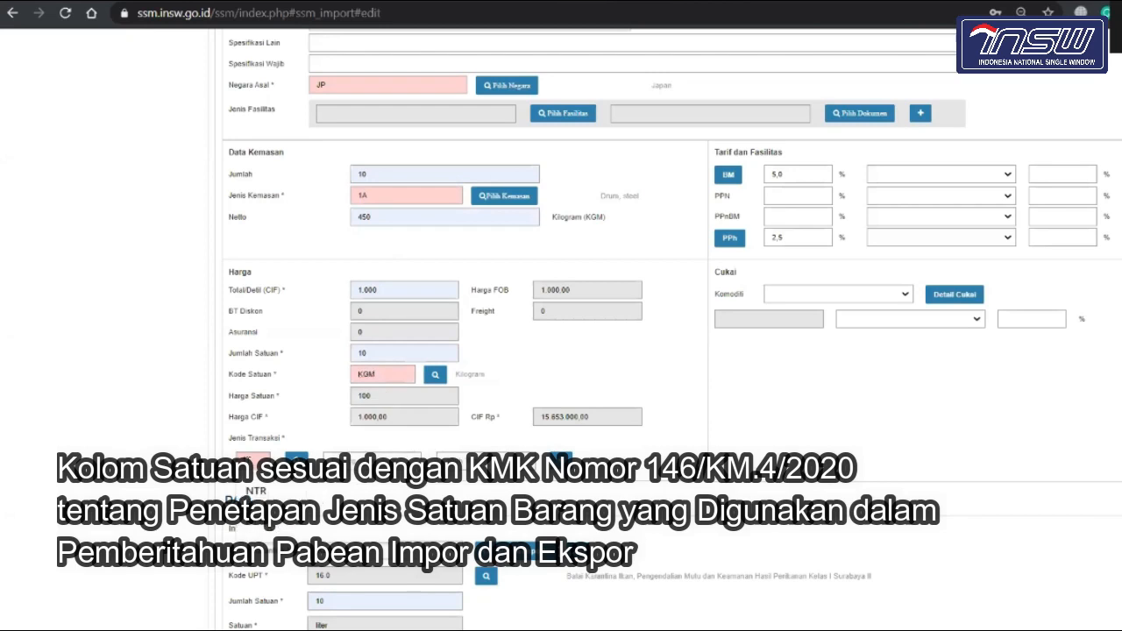
pyautogui.scroll(-5, 257, 488)
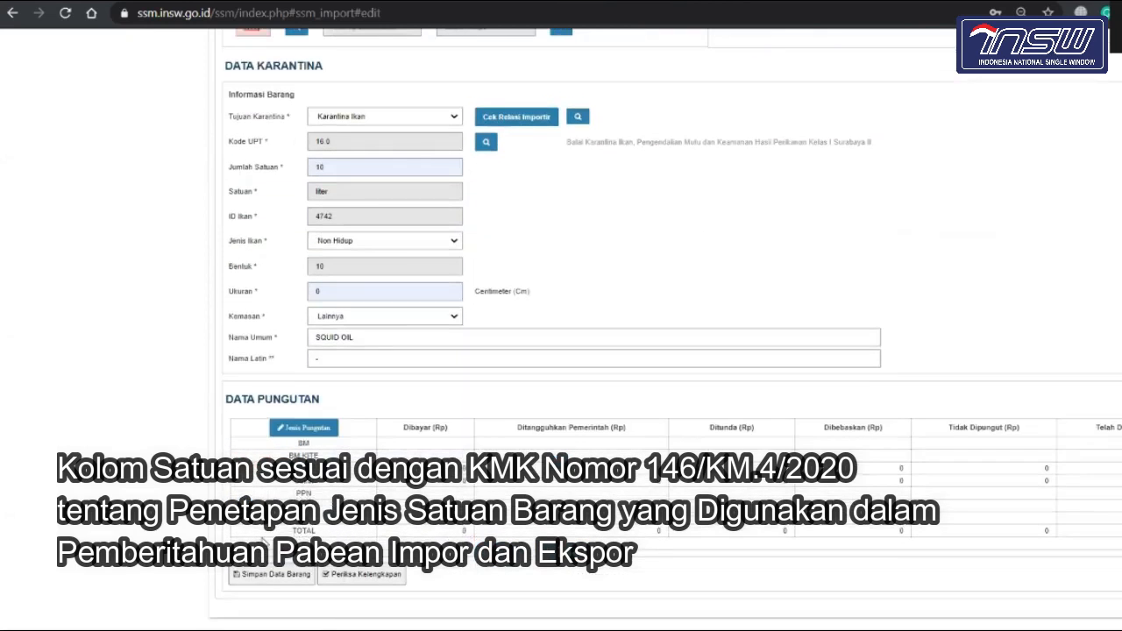
# Step: Save the item data after rechecking the KGM unit, then return to Data Header
pyautogui.click(260, 582)
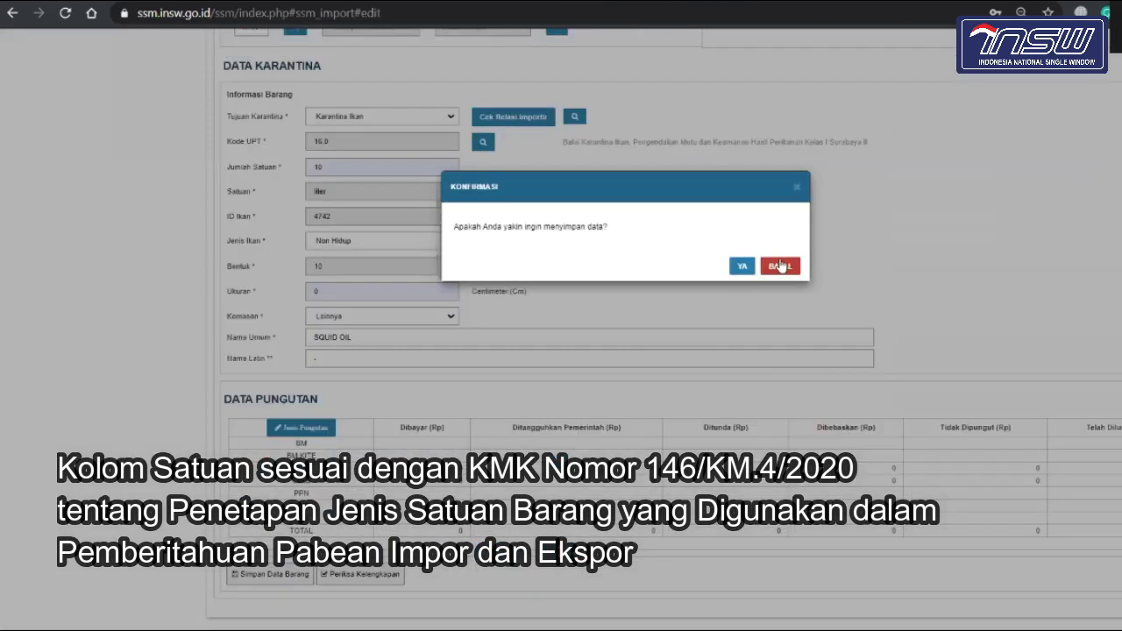
pyautogui.click(781, 267)
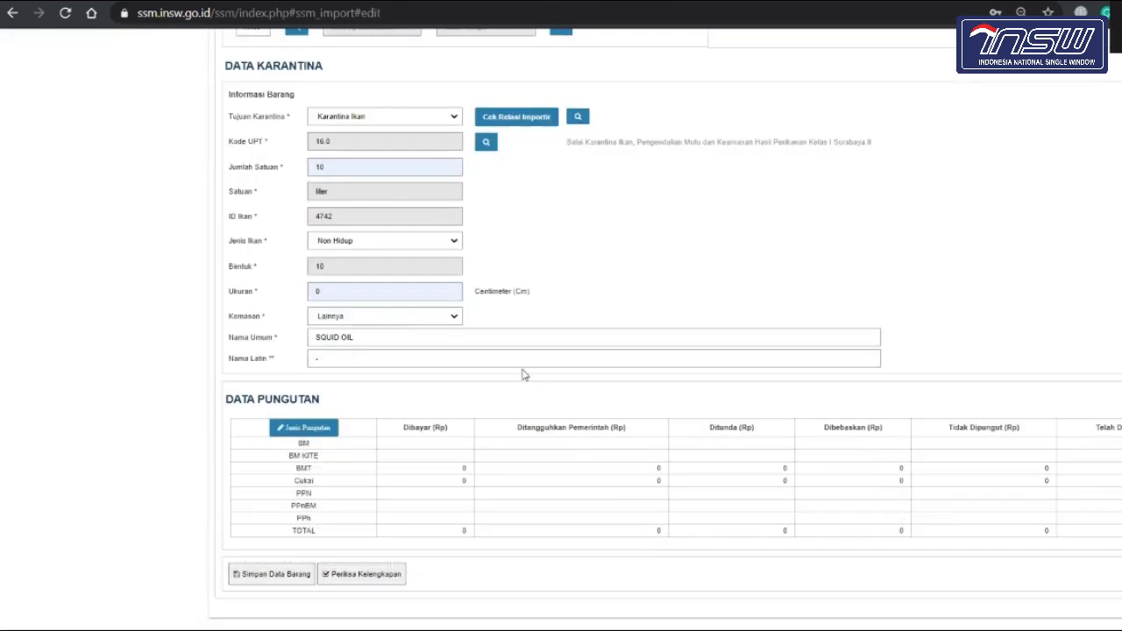
pyautogui.scroll(4, 524, 374)
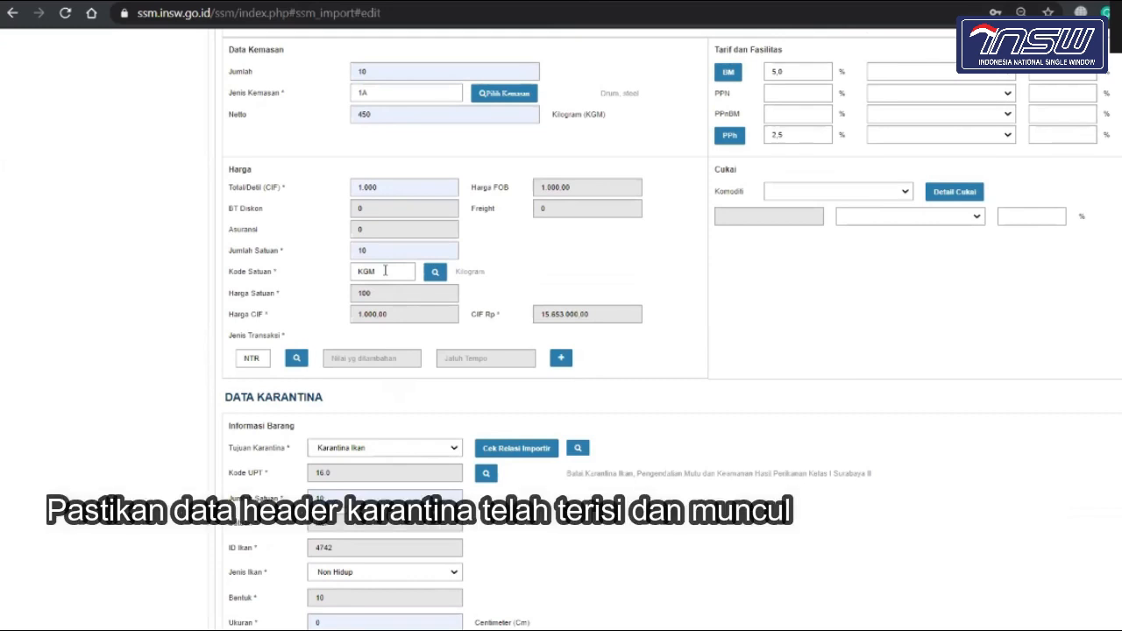
pyautogui.click(385, 271)
pyautogui.scroll(-4, 388, 274)
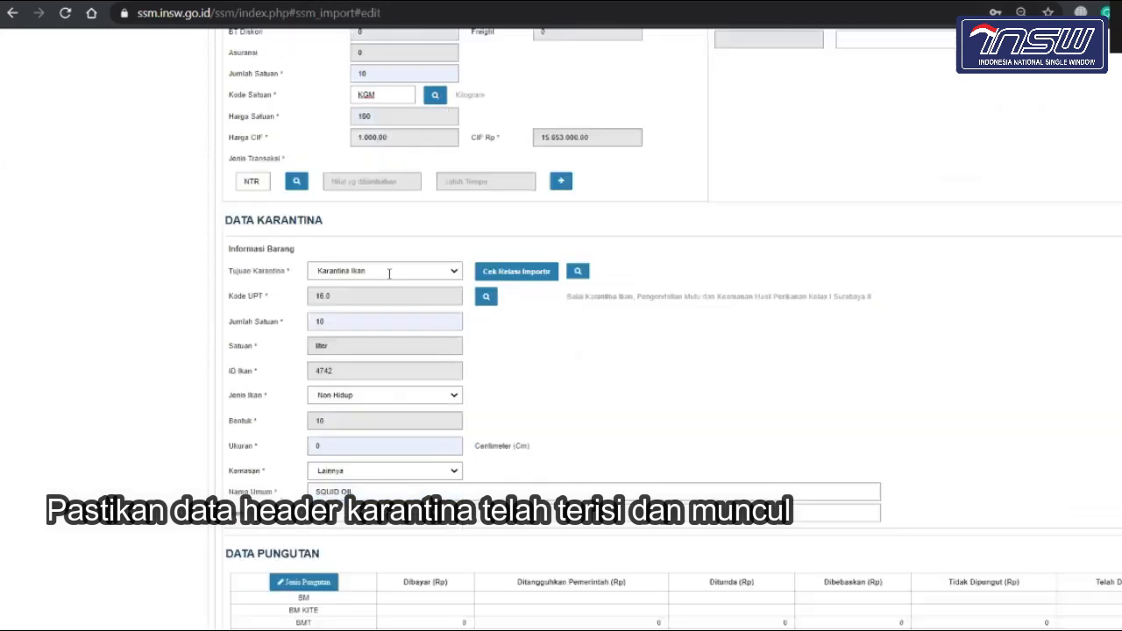
pyautogui.click(274, 575)
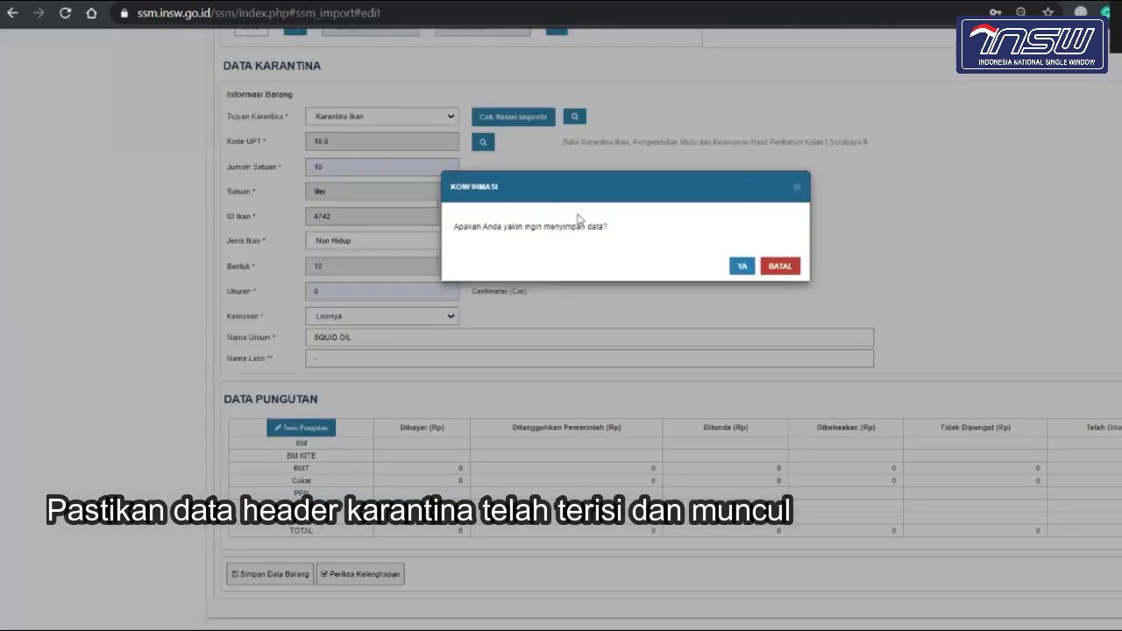
pyautogui.click(742, 265)
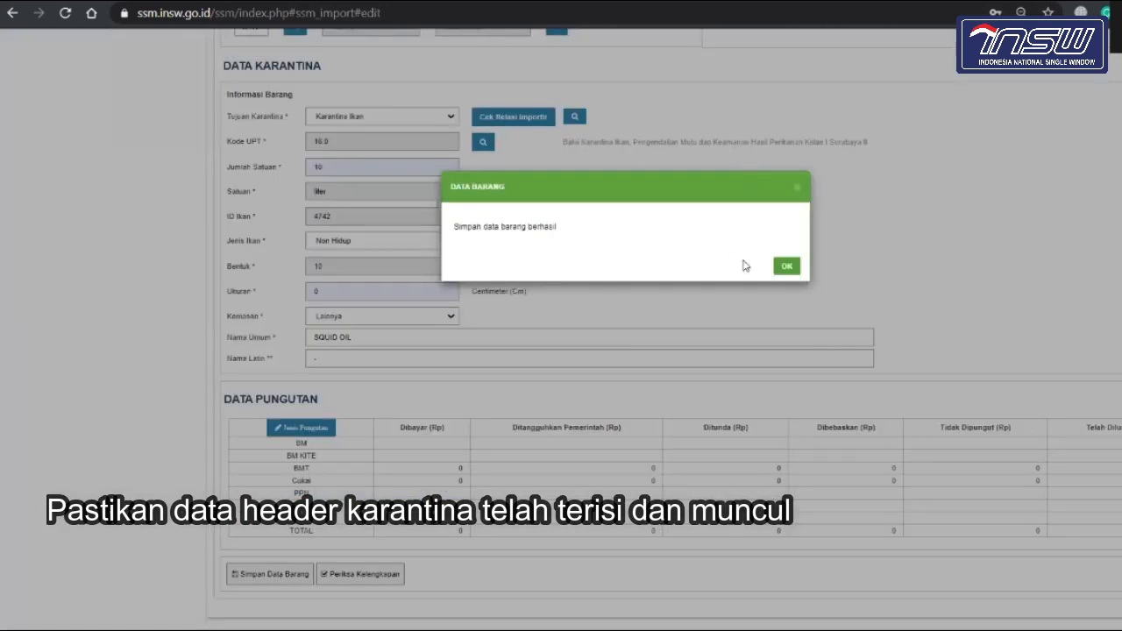
pyautogui.click(790, 266)
pyautogui.scroll(10, 792, 273)
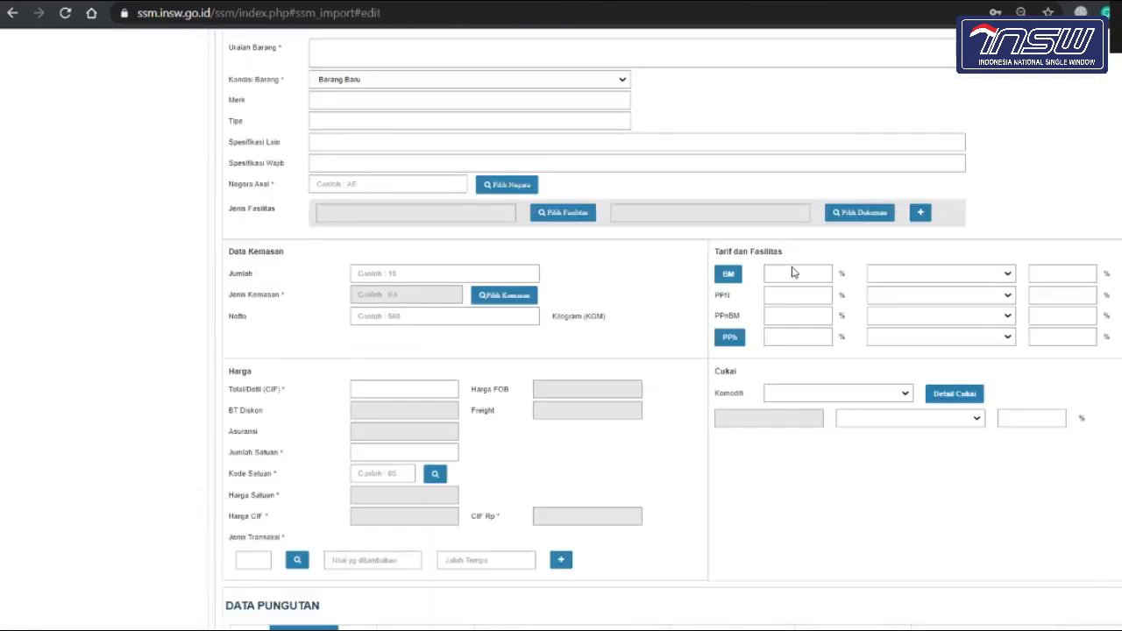
pyautogui.click(261, 176)
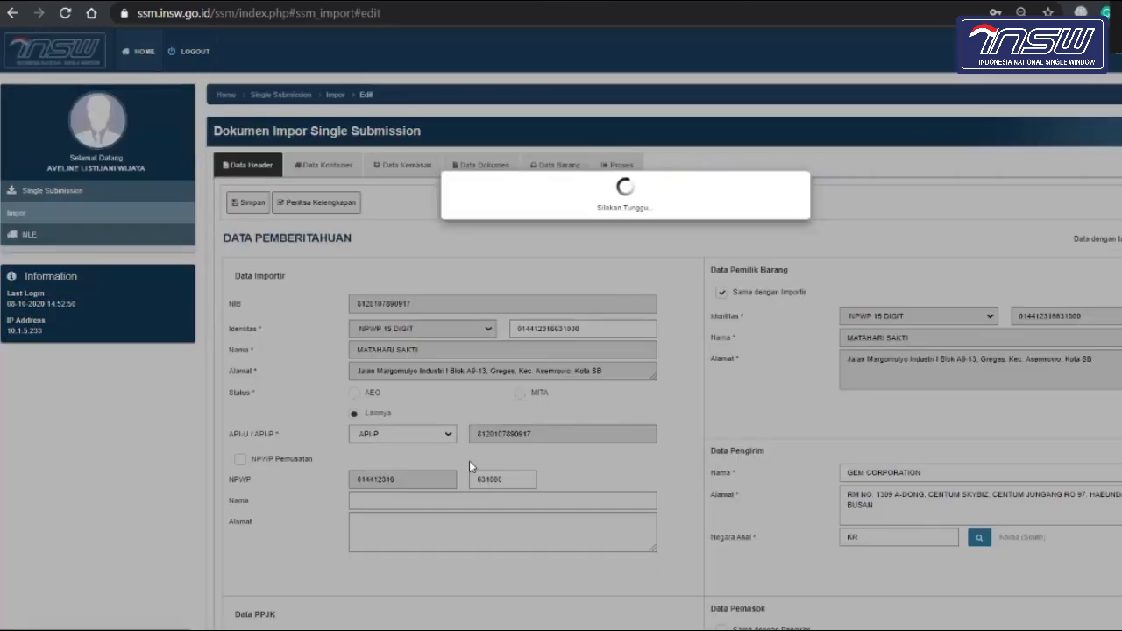
pyautogui.scroll(-15, 470, 461)
pyautogui.scroll(-1, 470, 462)
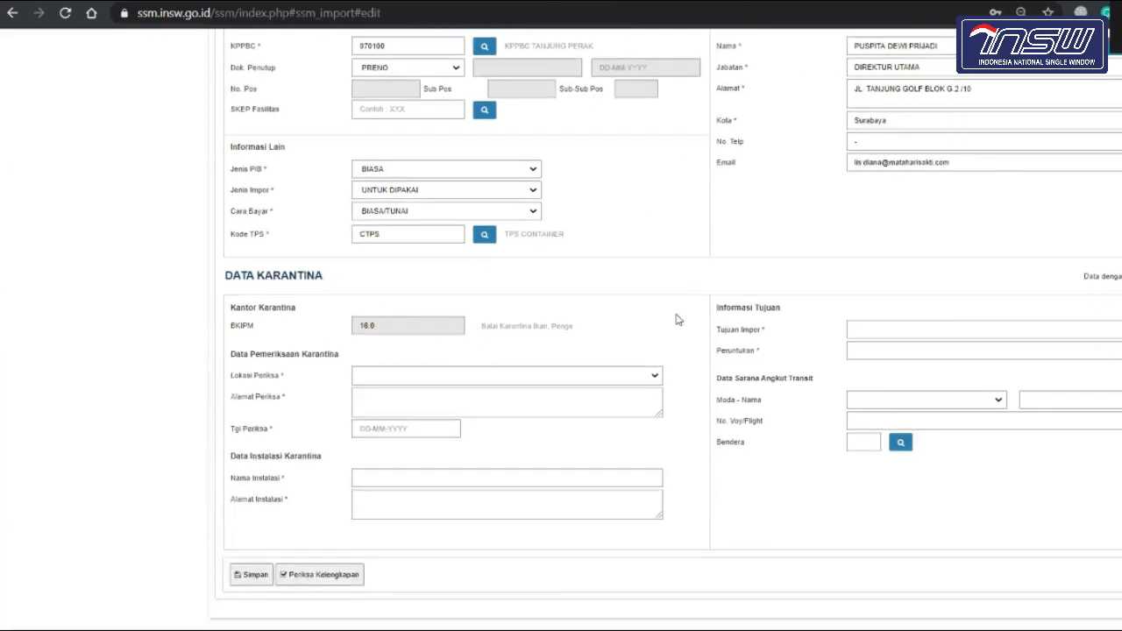
pyautogui.scroll(15, 676, 320)
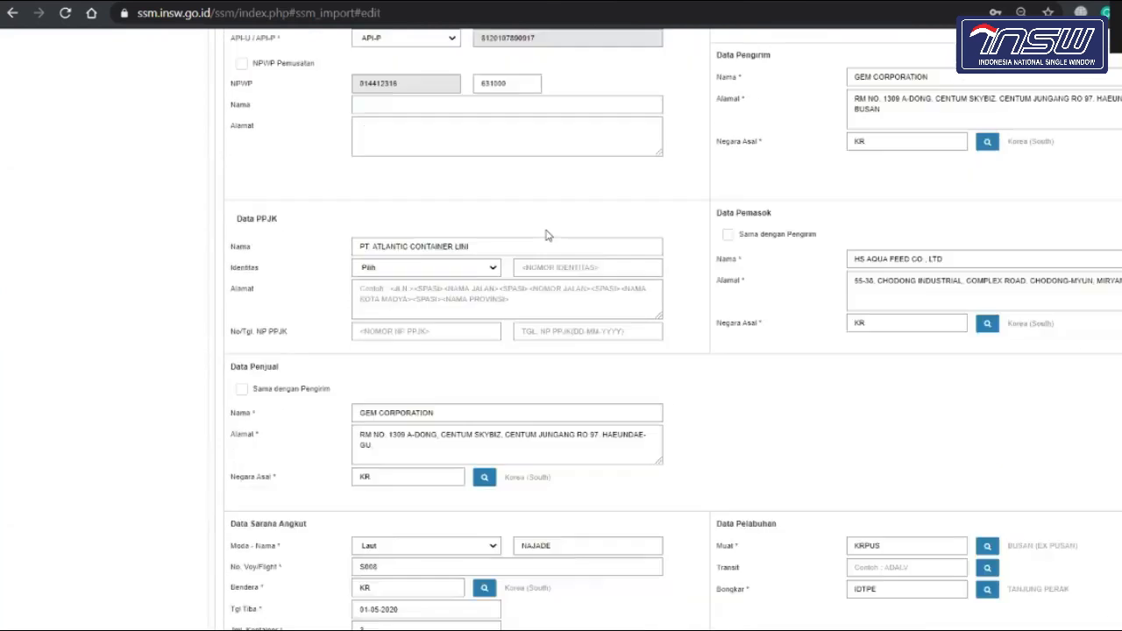
pyautogui.scroll(2, 524, 156)
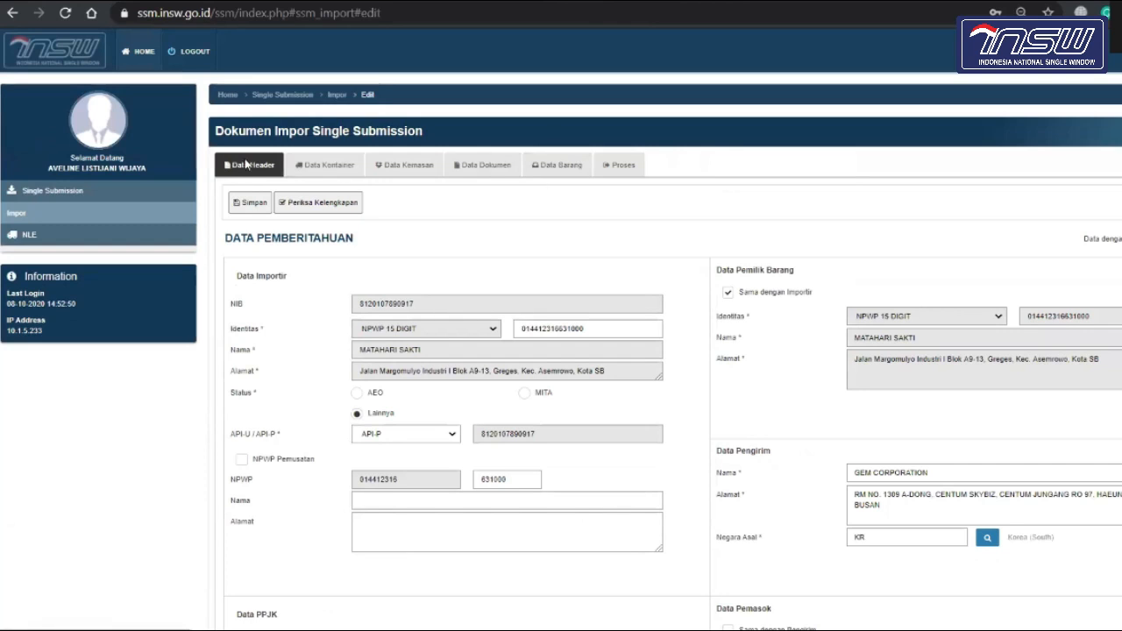
pyautogui.scroll(-15, 339, 348)
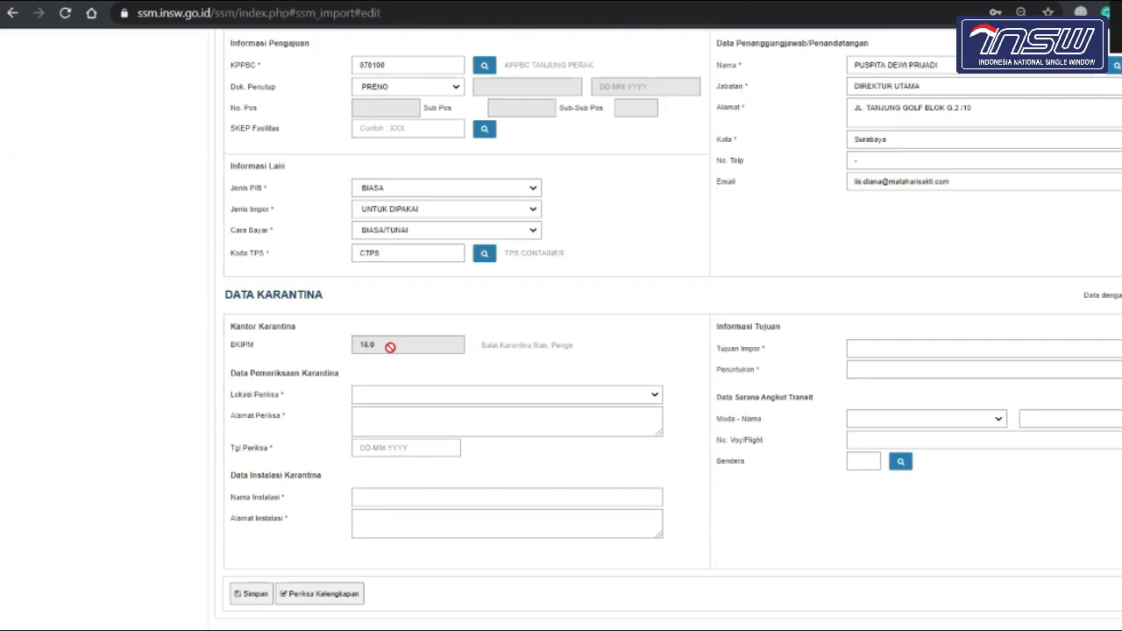
pyautogui.scroll(-1, 390, 348)
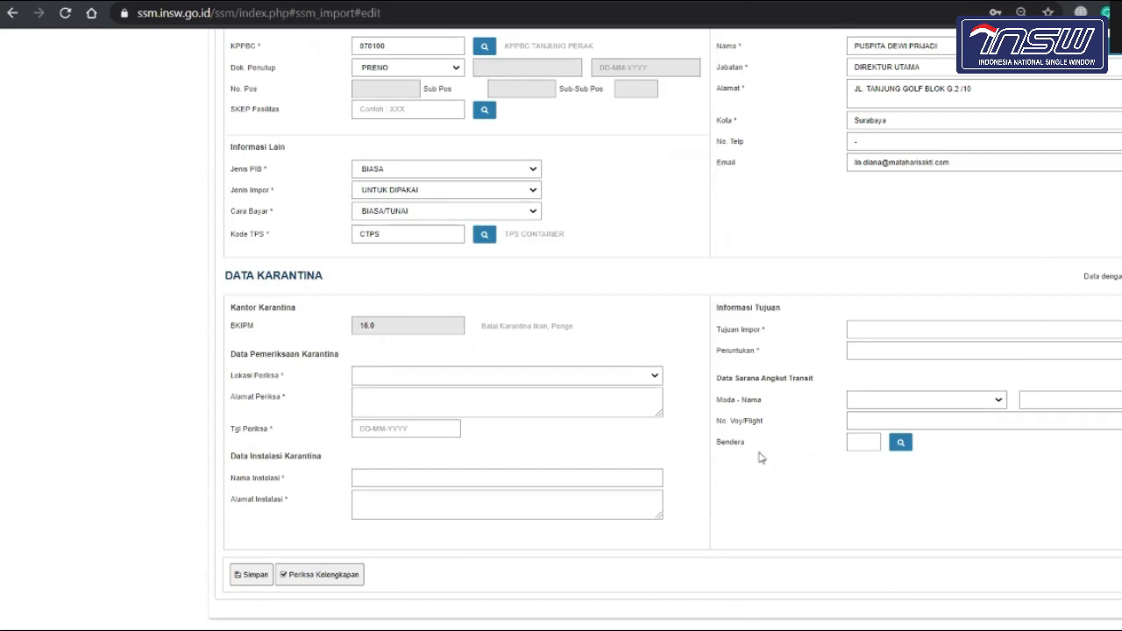
pyautogui.scroll(10, 761, 457)
pyautogui.scroll(10, 761, 457)
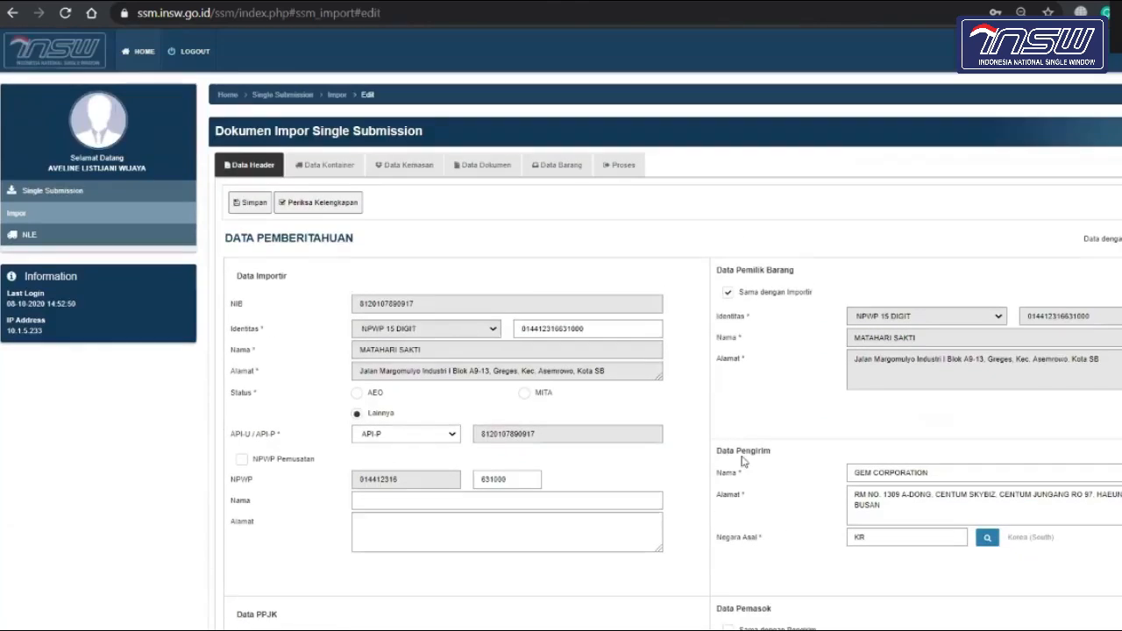
# Step: Review the saved goods on the Data Barang tab
pyautogui.click(566, 173)
pyautogui.scroll(-8, 482, 409)
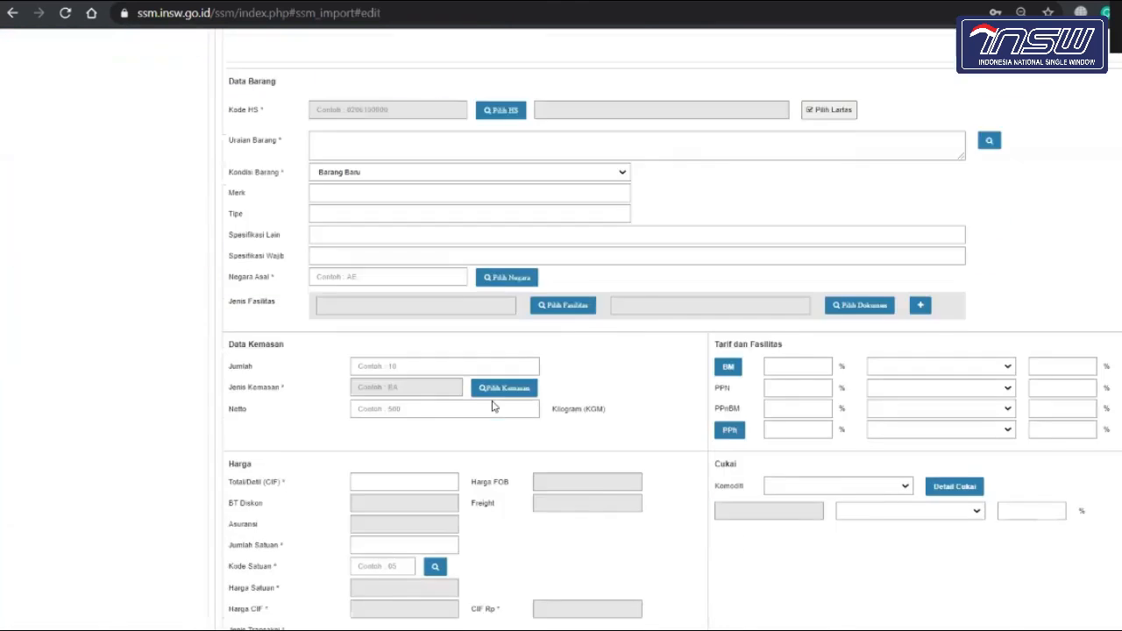
pyautogui.scroll(6, 478, 412)
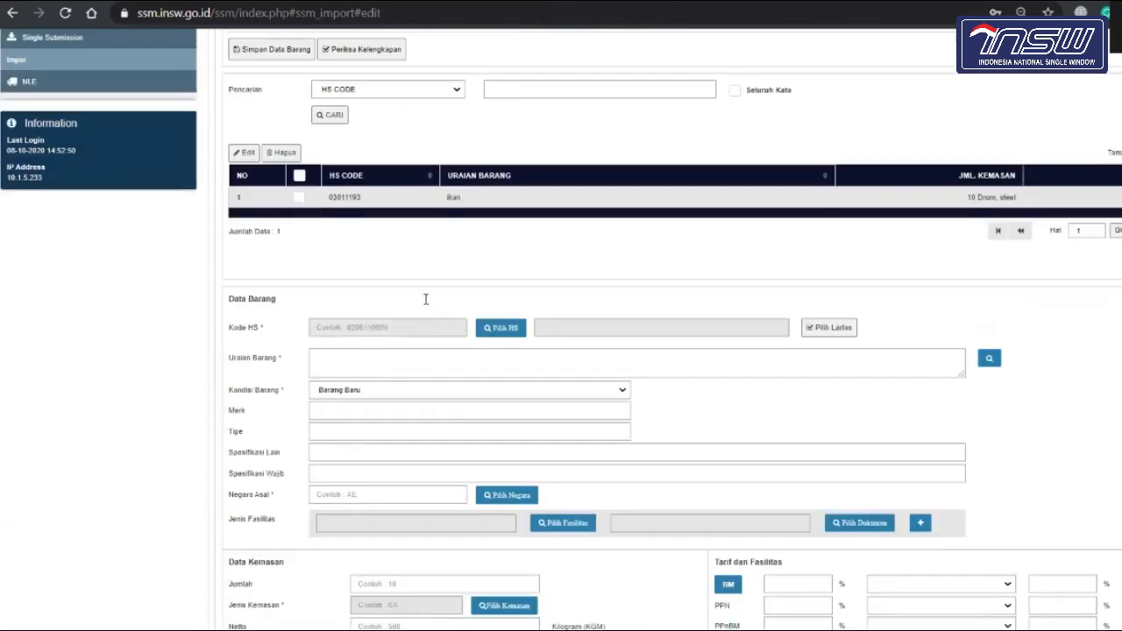
pyautogui.scroll(-5, 429, 333)
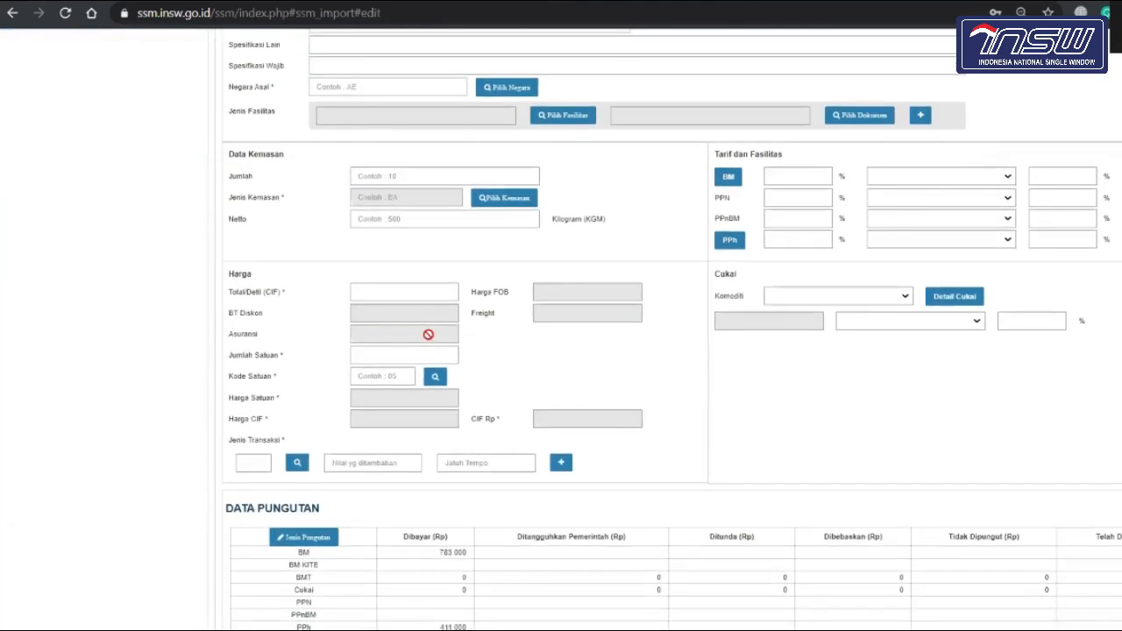
pyautogui.scroll(6, 266, 230)
# Step: Set Lokasi Periksa to 'Di Dalam Bandara / Pelabuhan' in the Data Header
pyautogui.click(253, 166)
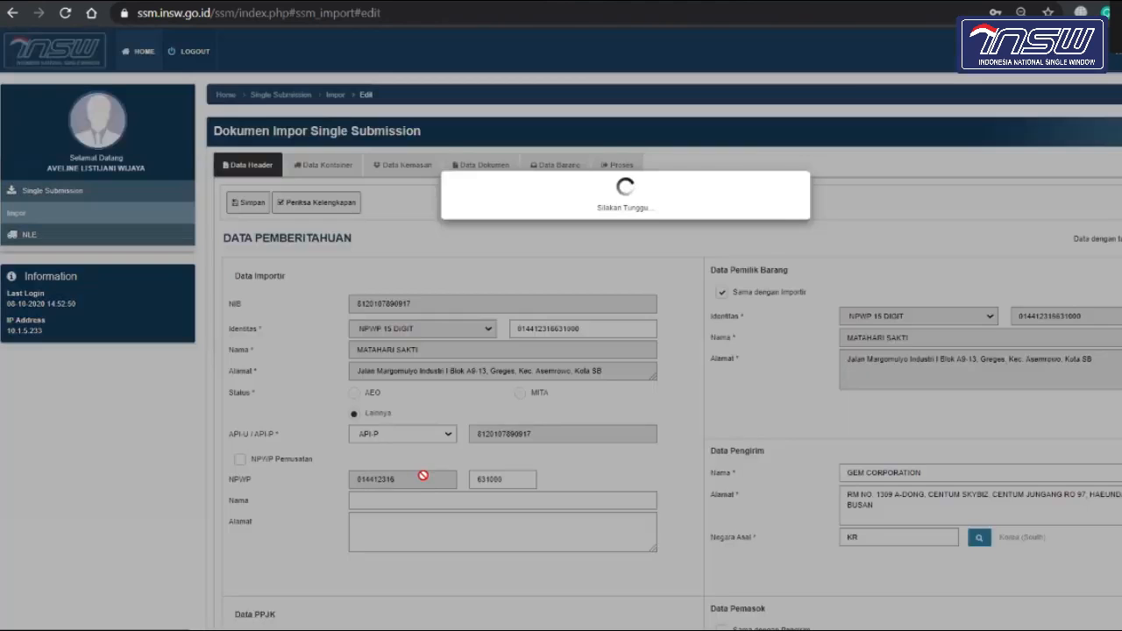
pyautogui.scroll(-15, 423, 475)
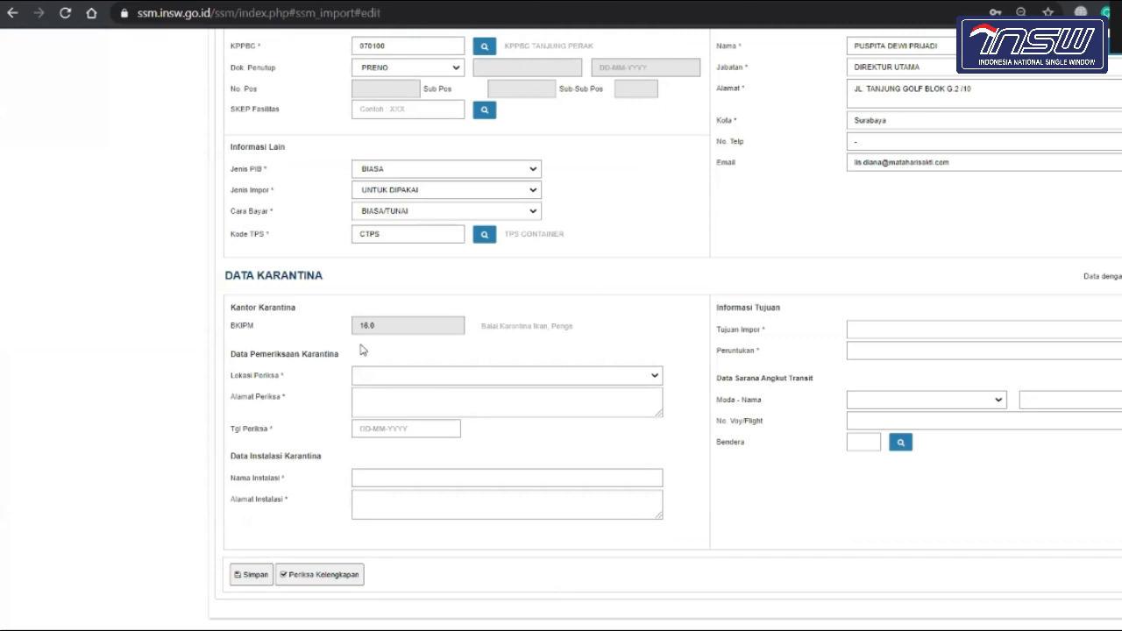
pyautogui.click(386, 379)
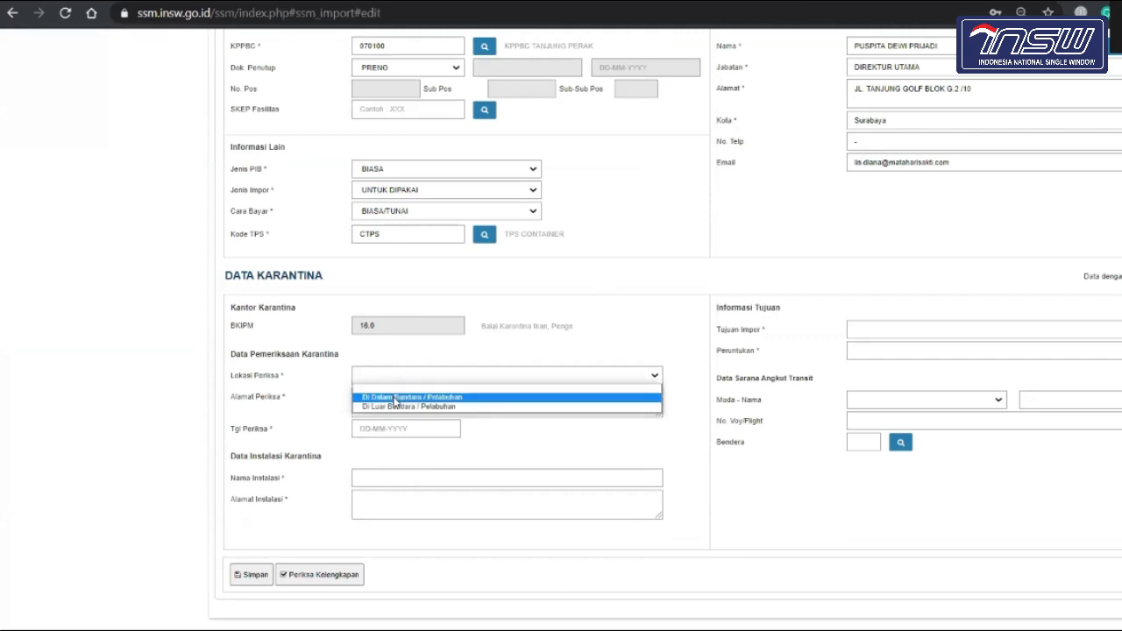
pyautogui.click(394, 398)
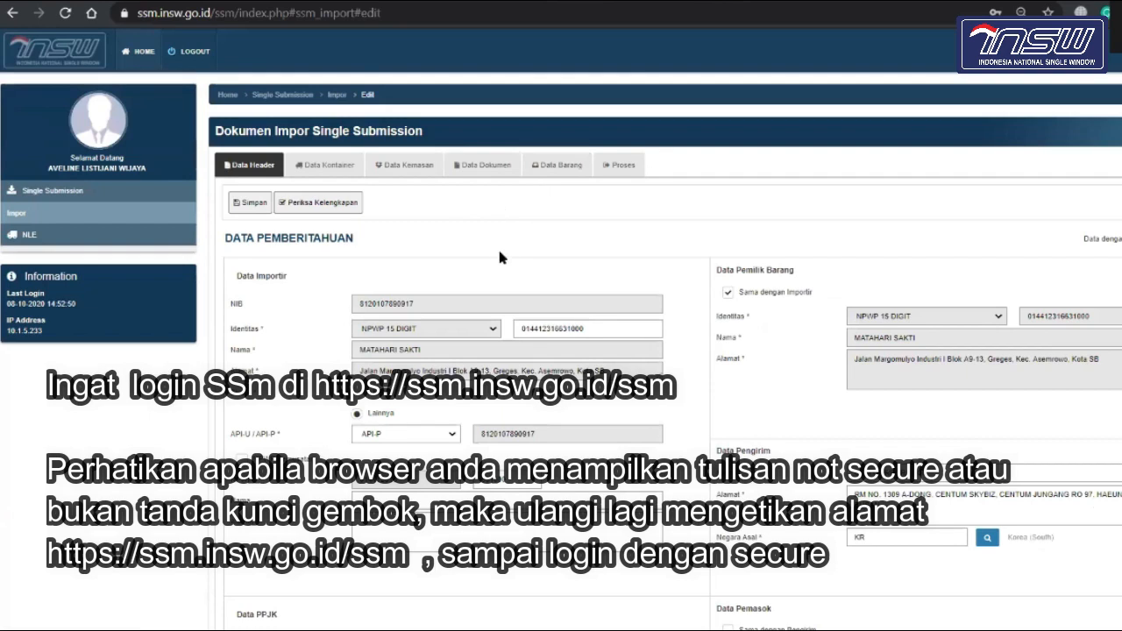
# Step: Sign in with the other account's username, password and captcha, and save the password in Chrome
pyautogui.scroll(-5, 499, 255)
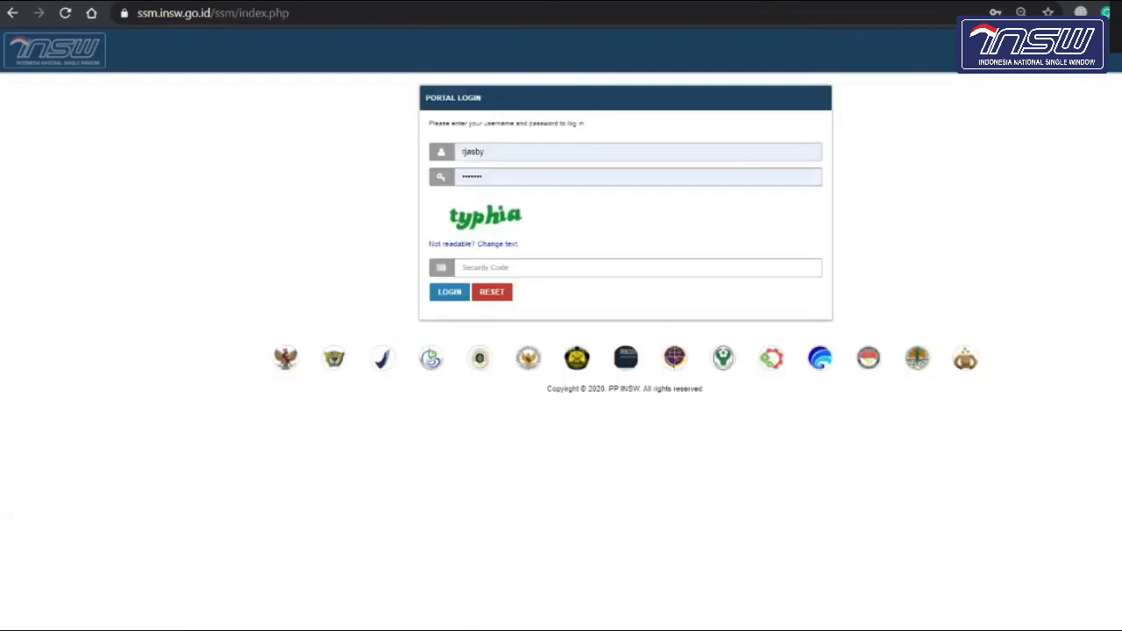
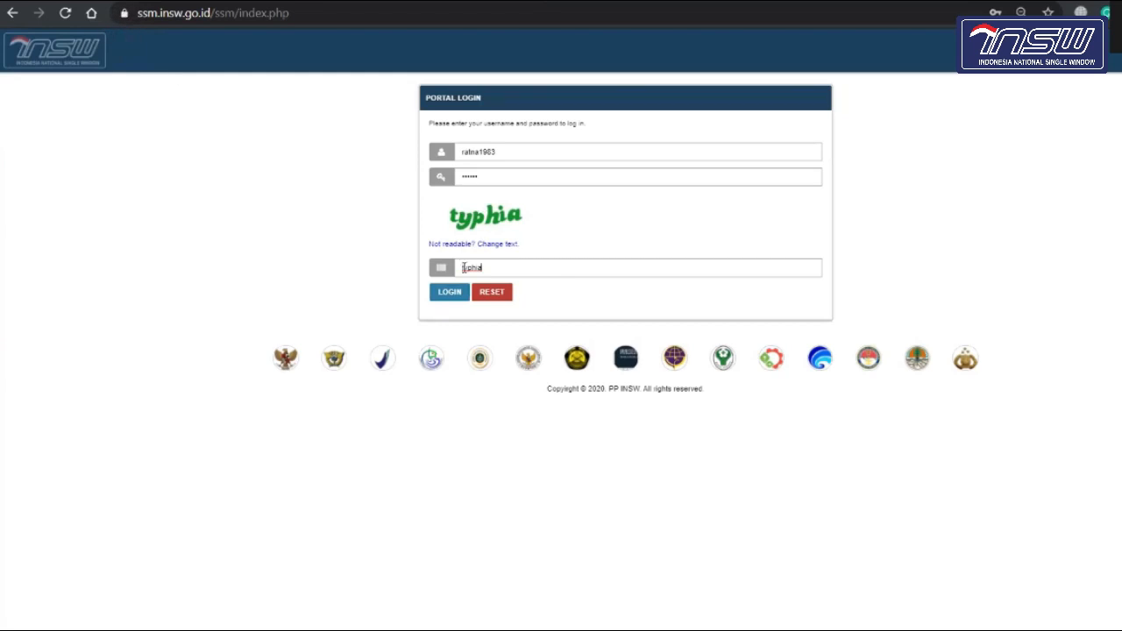
pyautogui.click(456, 295)
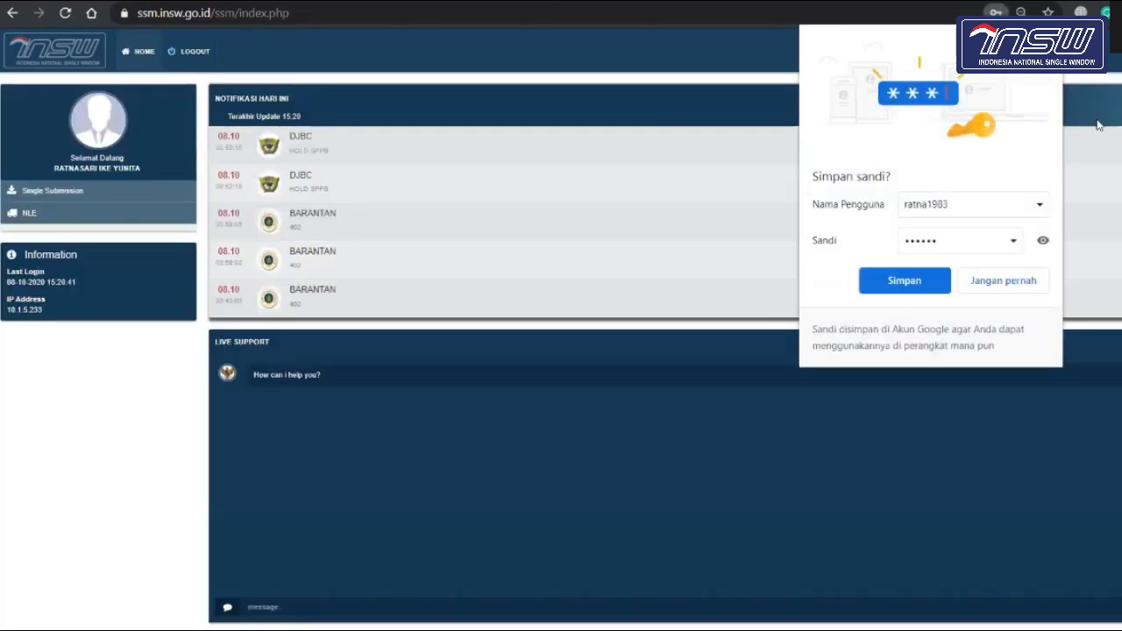
pyautogui.click(904, 280)
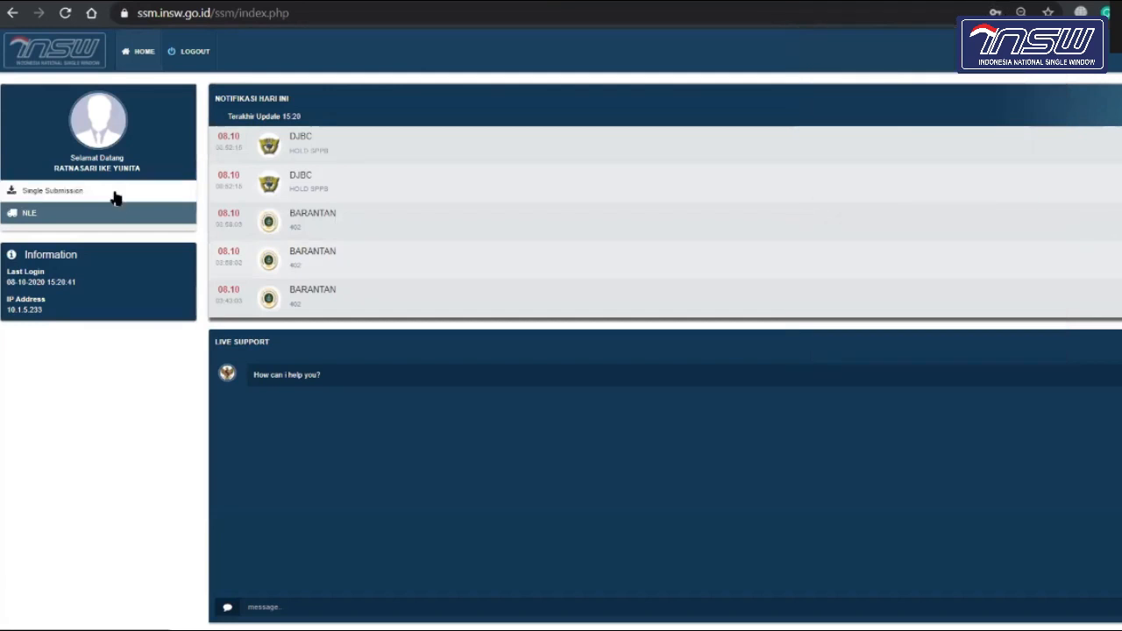
# Step: In Single Submission > Impor, leave only one submission ticked and open it for editing
pyautogui.click(113, 193)
pyautogui.click(112, 214)
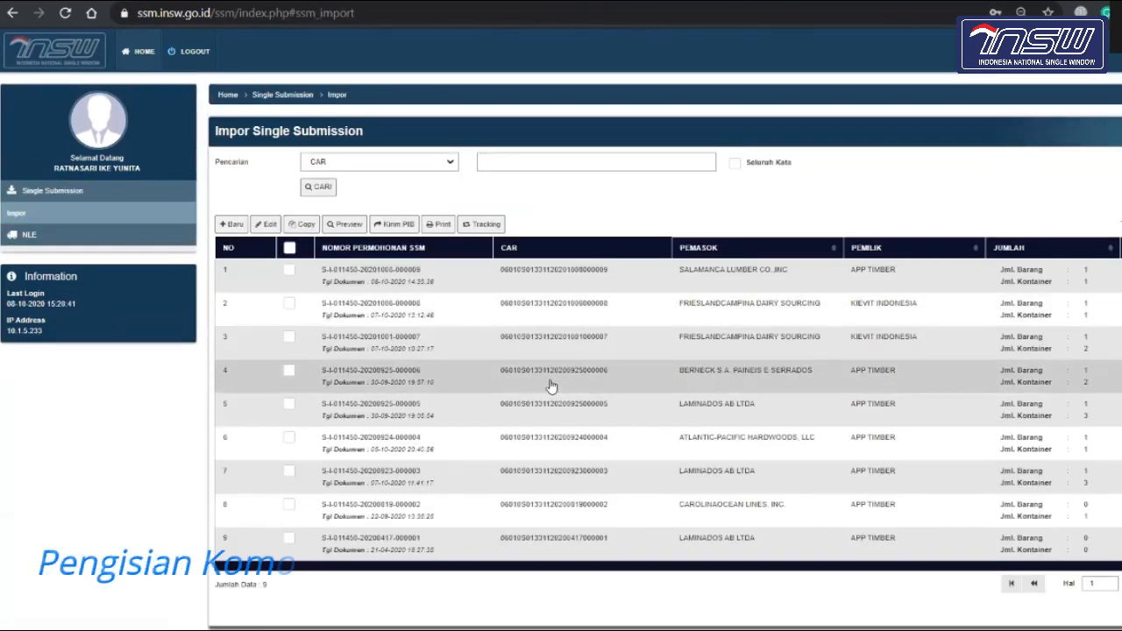
pyautogui.click(290, 370)
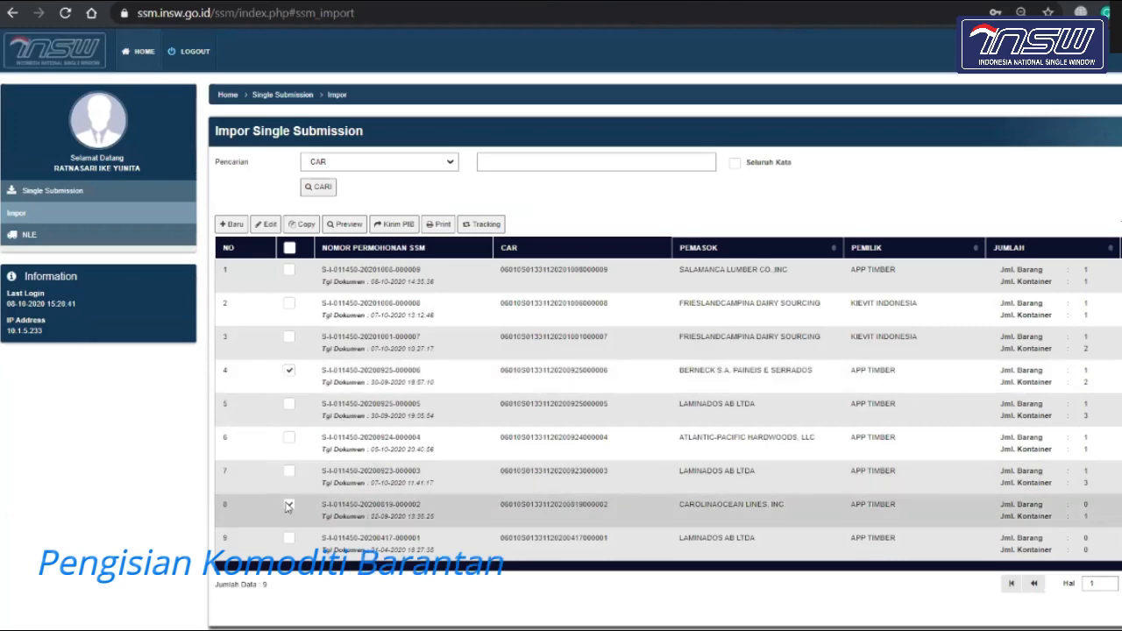
pyautogui.click(264, 225)
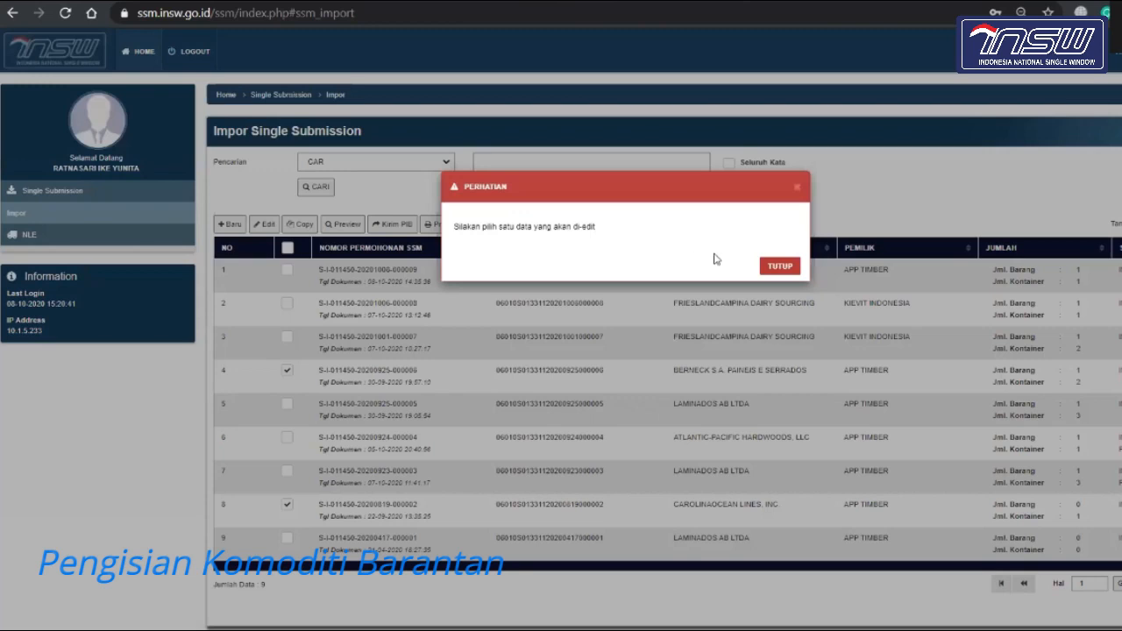
pyautogui.click(780, 266)
pyautogui.click(290, 370)
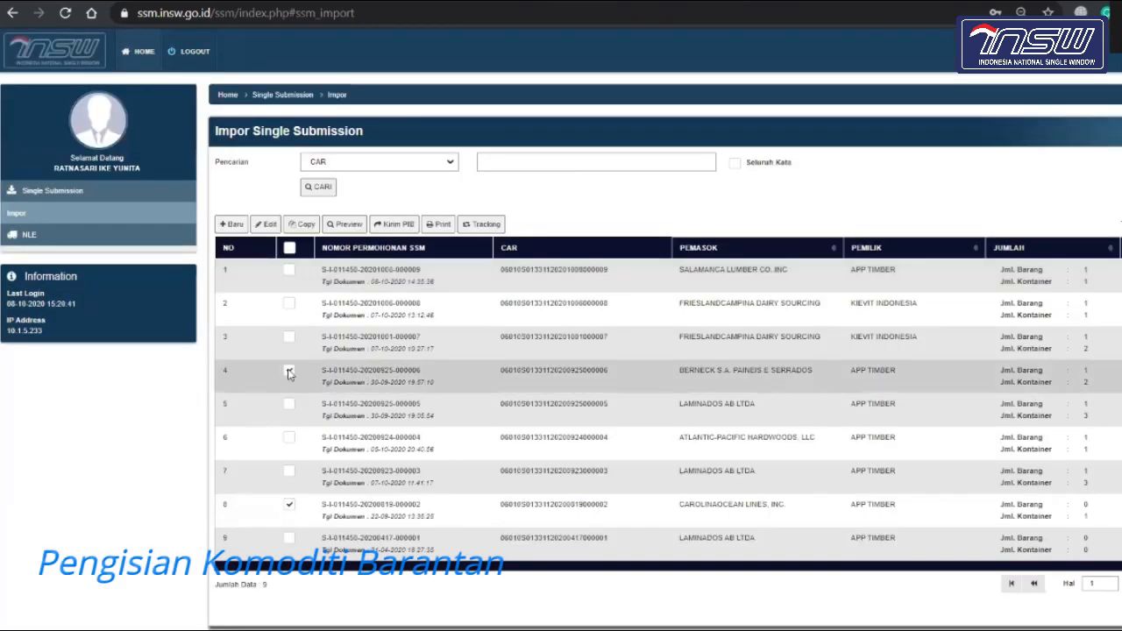
pyautogui.click(266, 224)
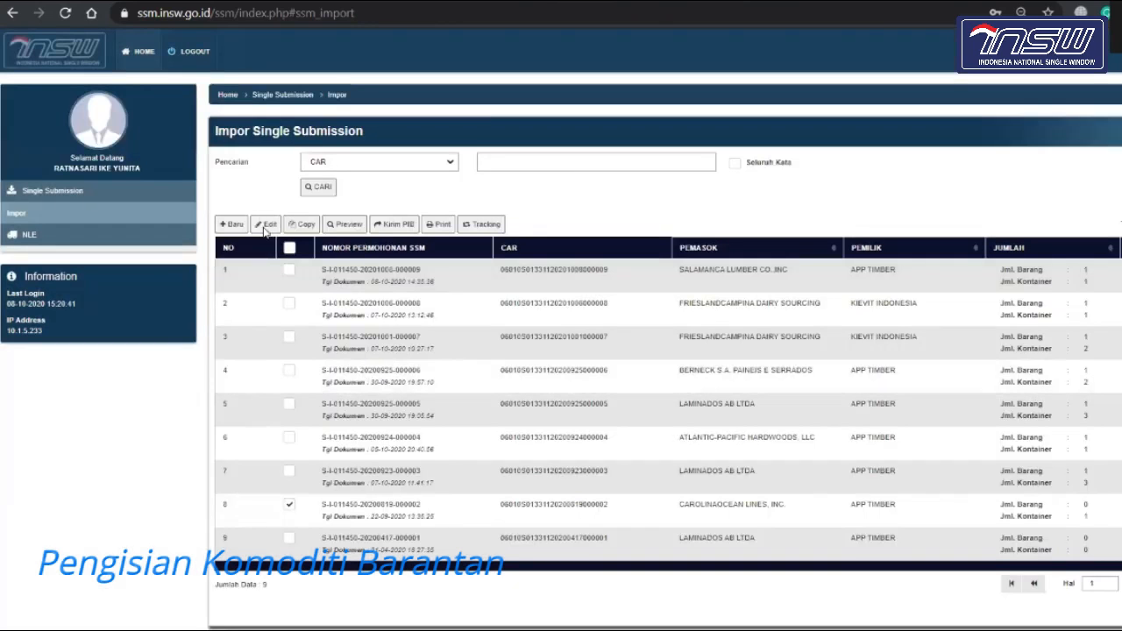
# Step: Scroll through the Data Header form to review the APP TIMBER document's details
pyautogui.scroll(-3, 513, 268)
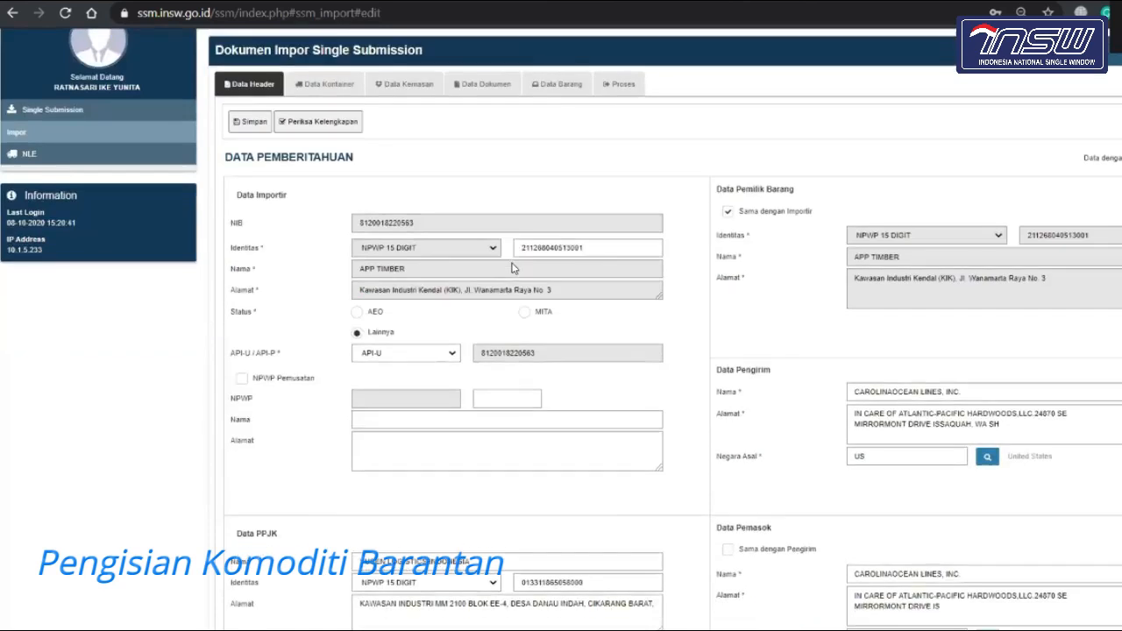
pyautogui.scroll(3, 517, 290)
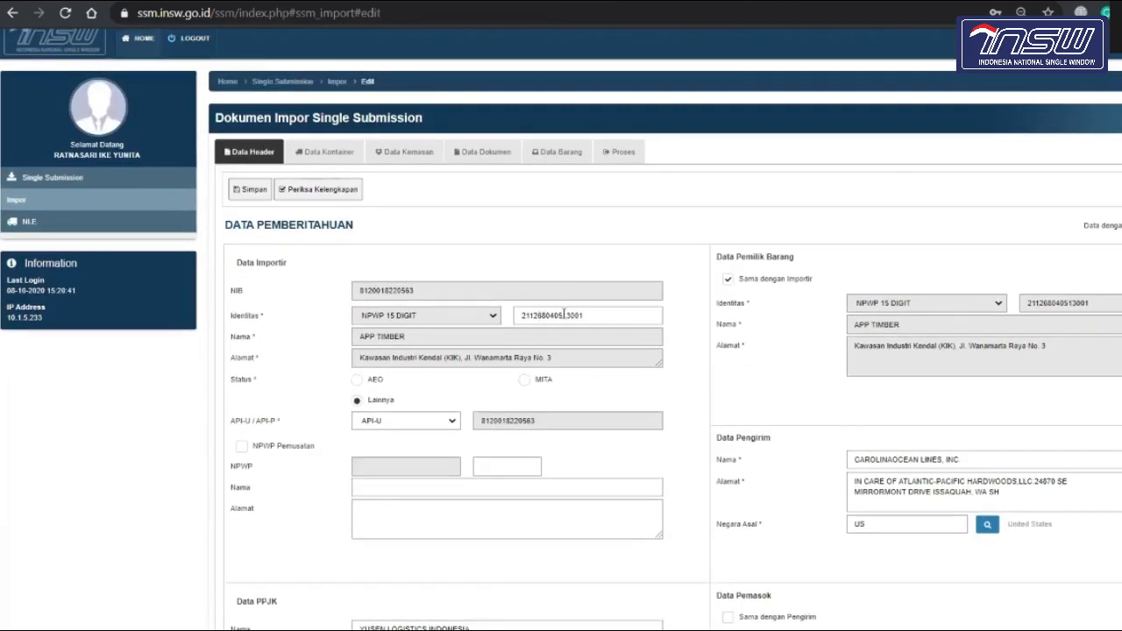
pyautogui.scroll(-3, 585, 351)
pyautogui.scroll(-3, 585, 363)
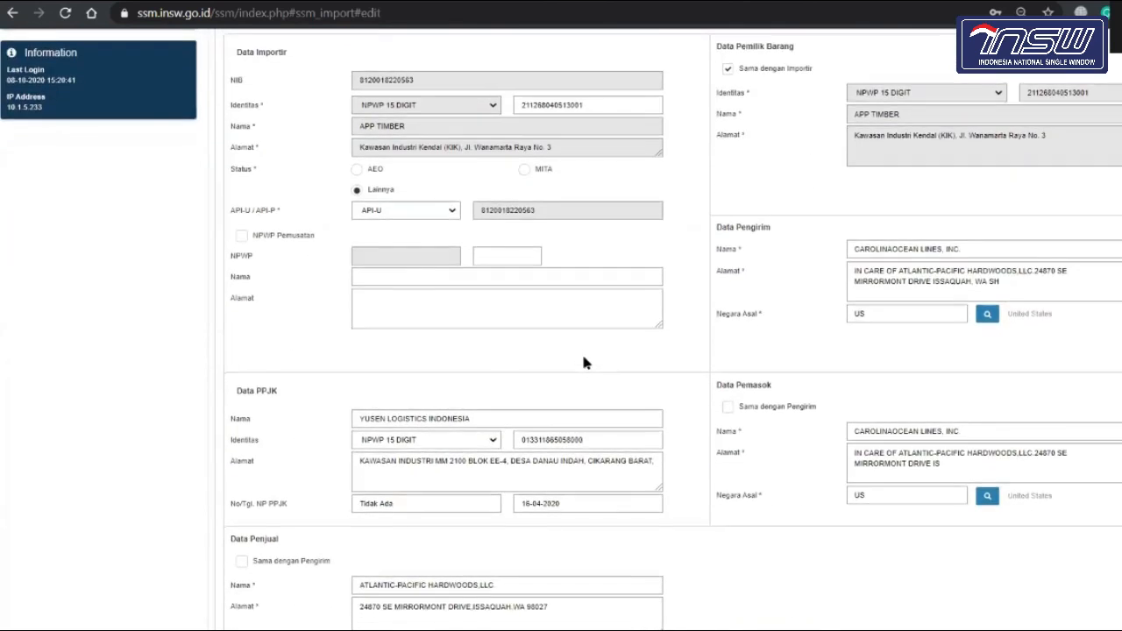
pyautogui.scroll(6, 585, 363)
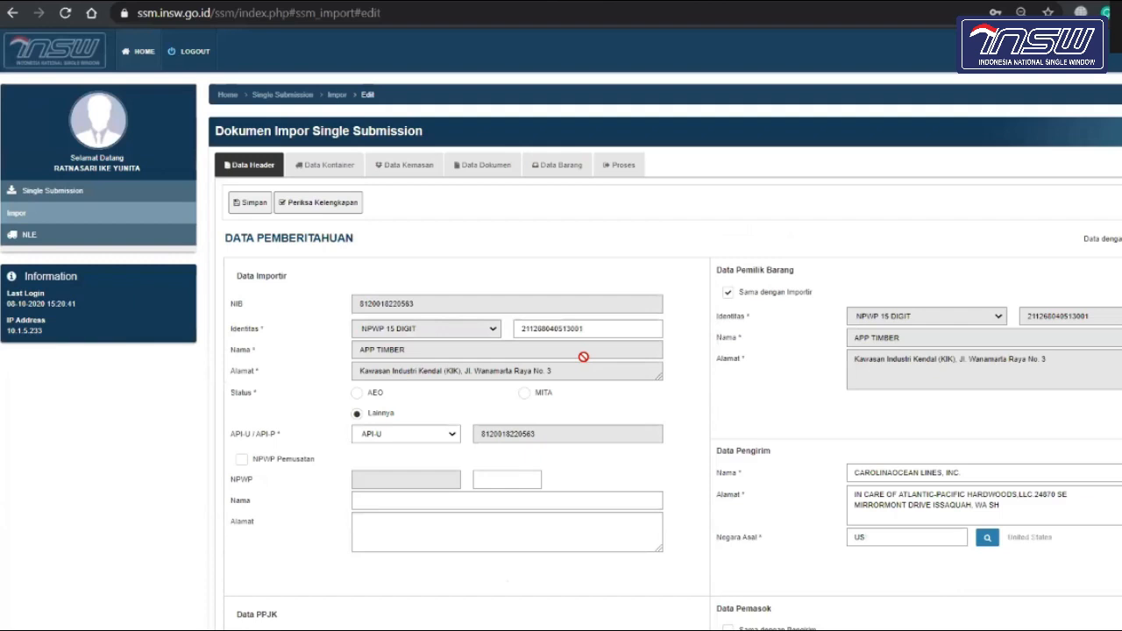
pyautogui.scroll(-5, 584, 357)
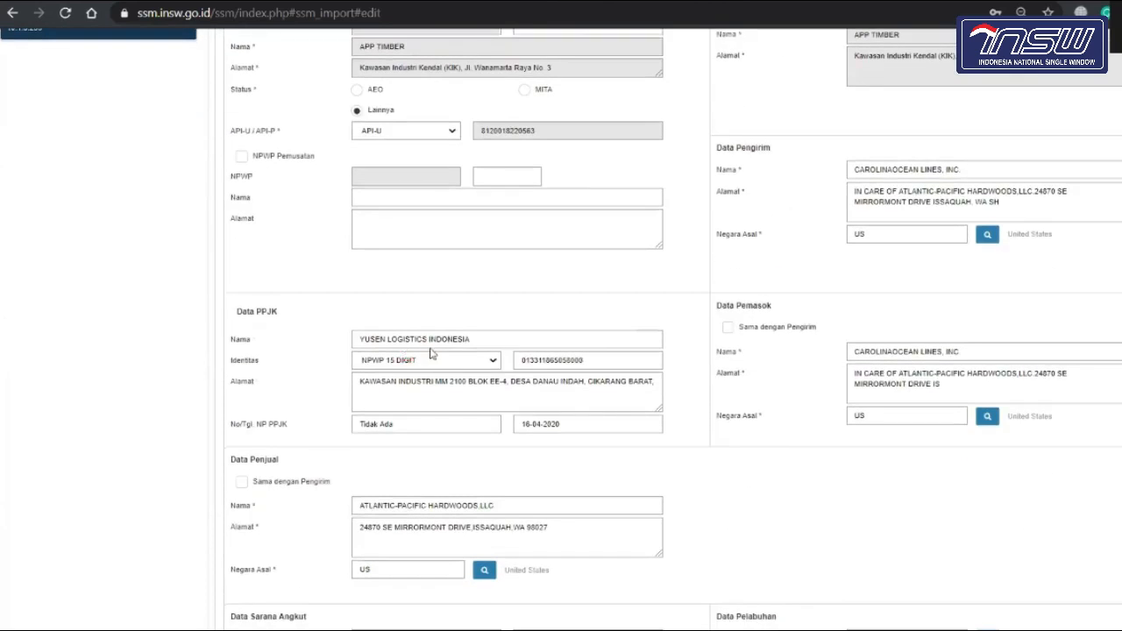
pyautogui.scroll(5, 395, 368)
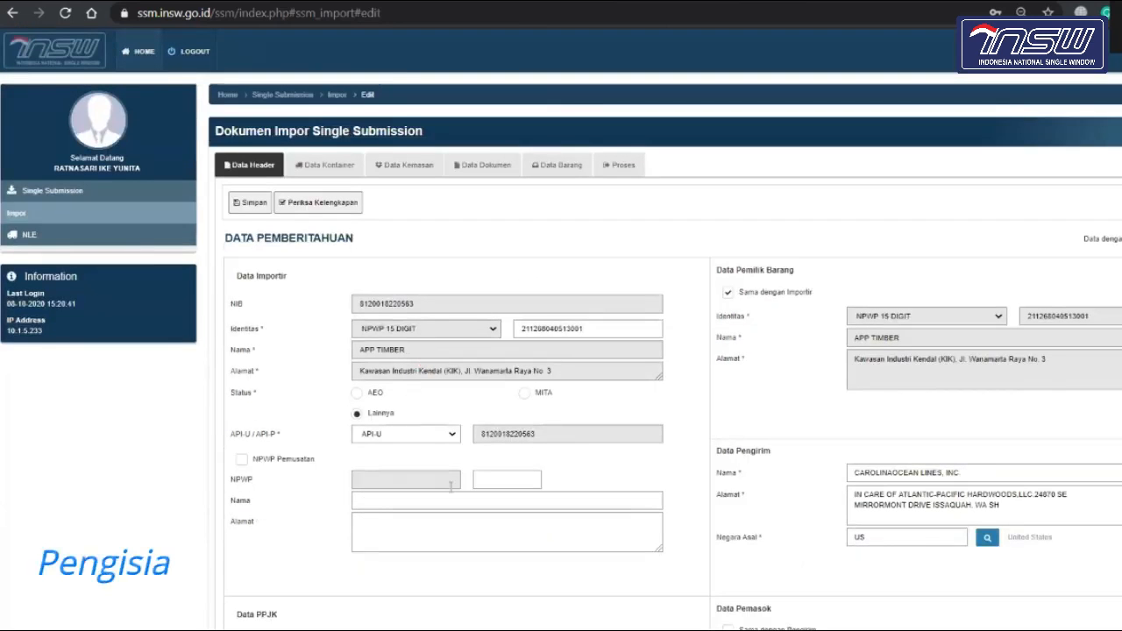
pyautogui.scroll(-6, 451, 487)
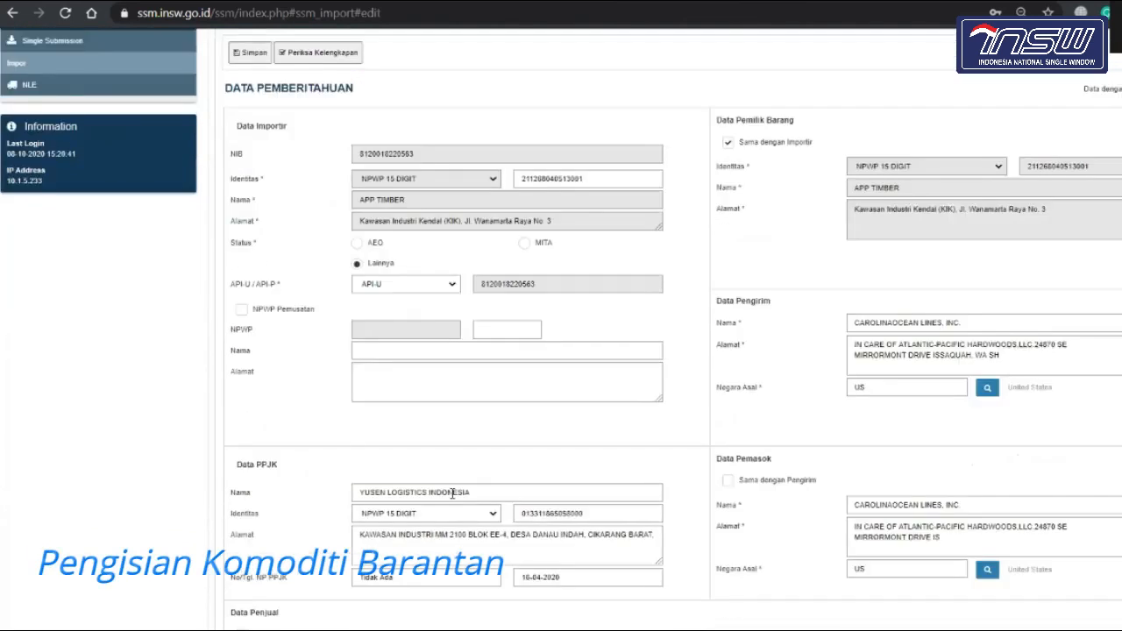
pyautogui.scroll(6, 495, 334)
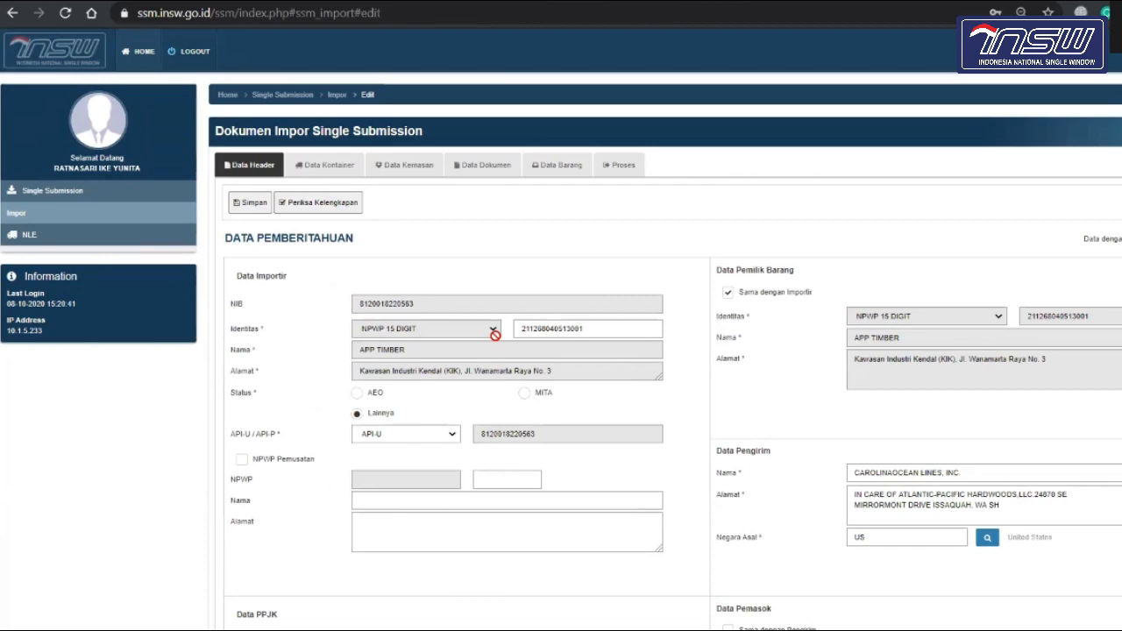
pyautogui.click(554, 169)
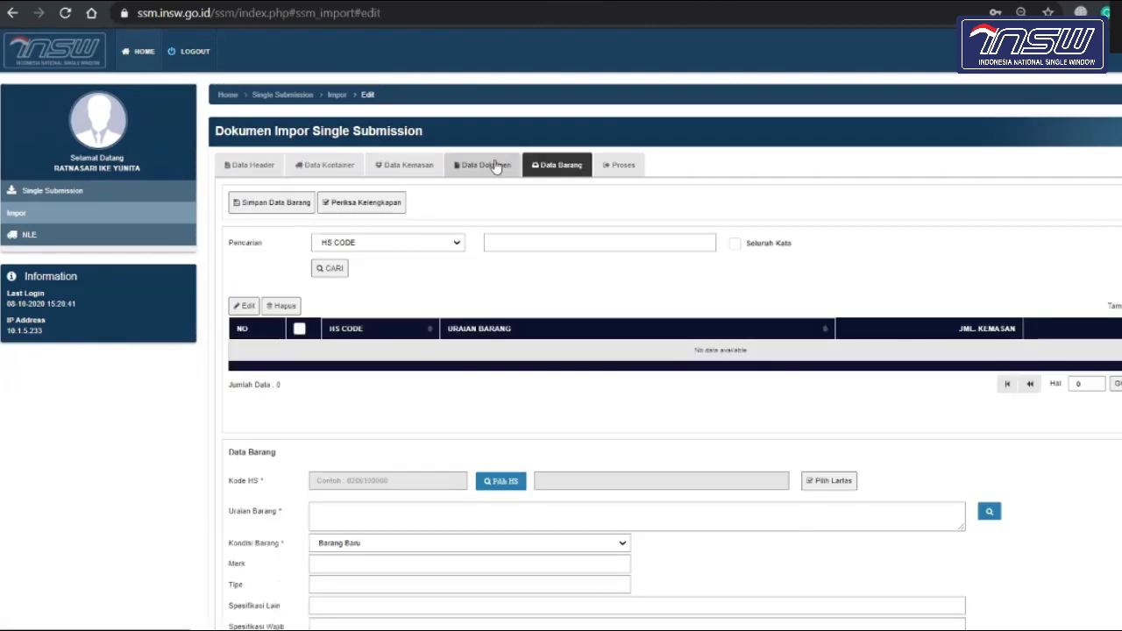
pyautogui.scroll(-4, 502, 363)
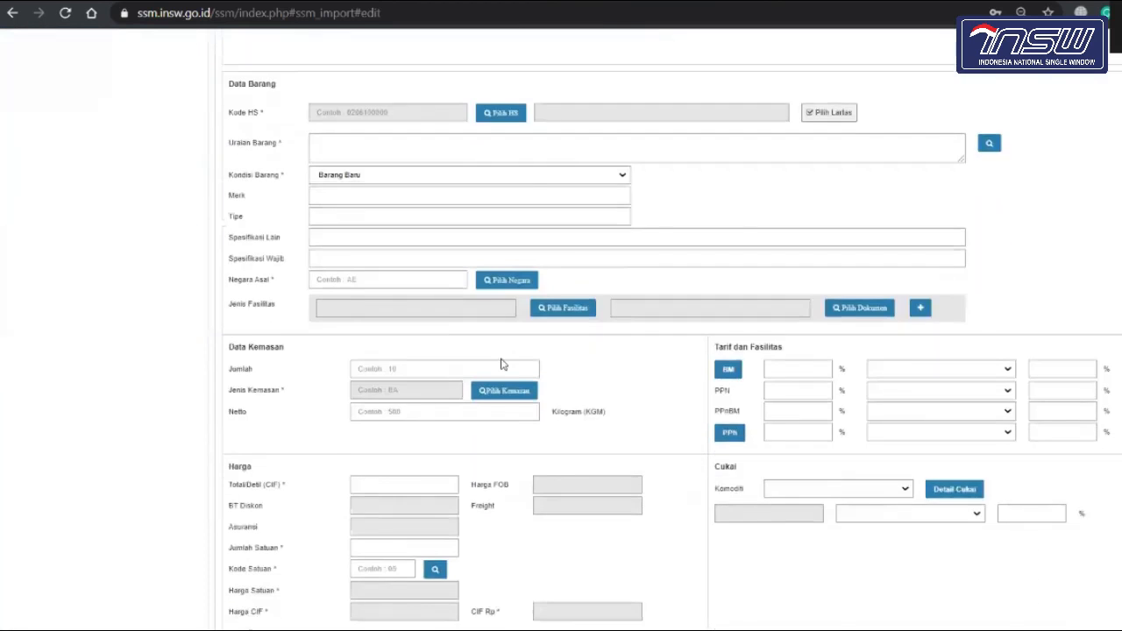
pyautogui.scroll(4, 502, 363)
pyautogui.scroll(1, 502, 363)
pyautogui.scroll(-5, 501, 363)
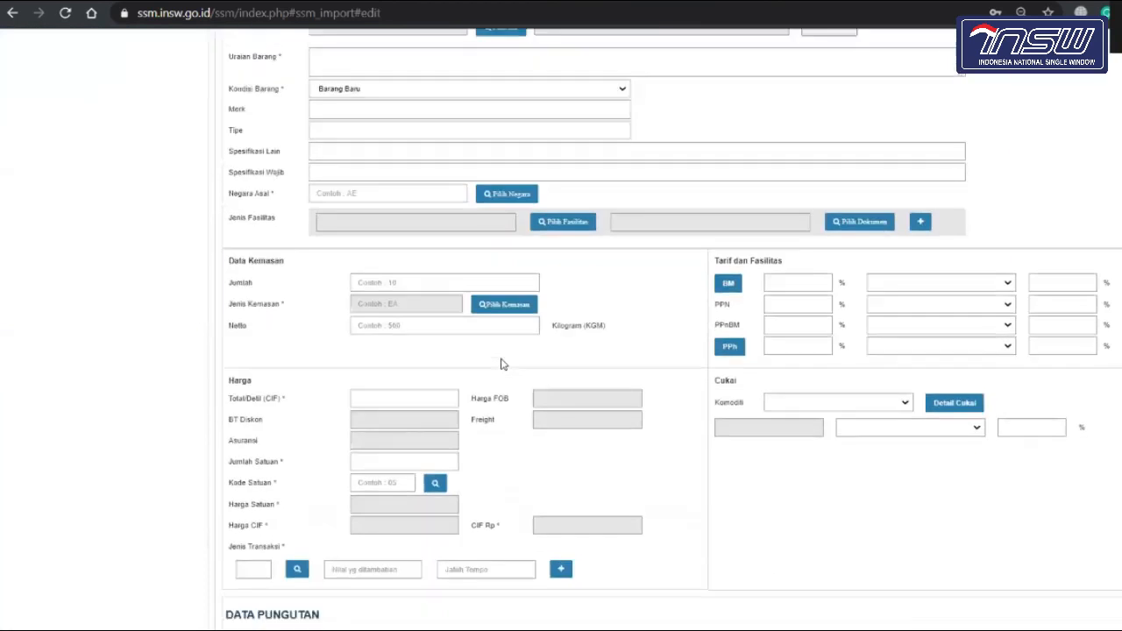
pyautogui.scroll(6, 504, 366)
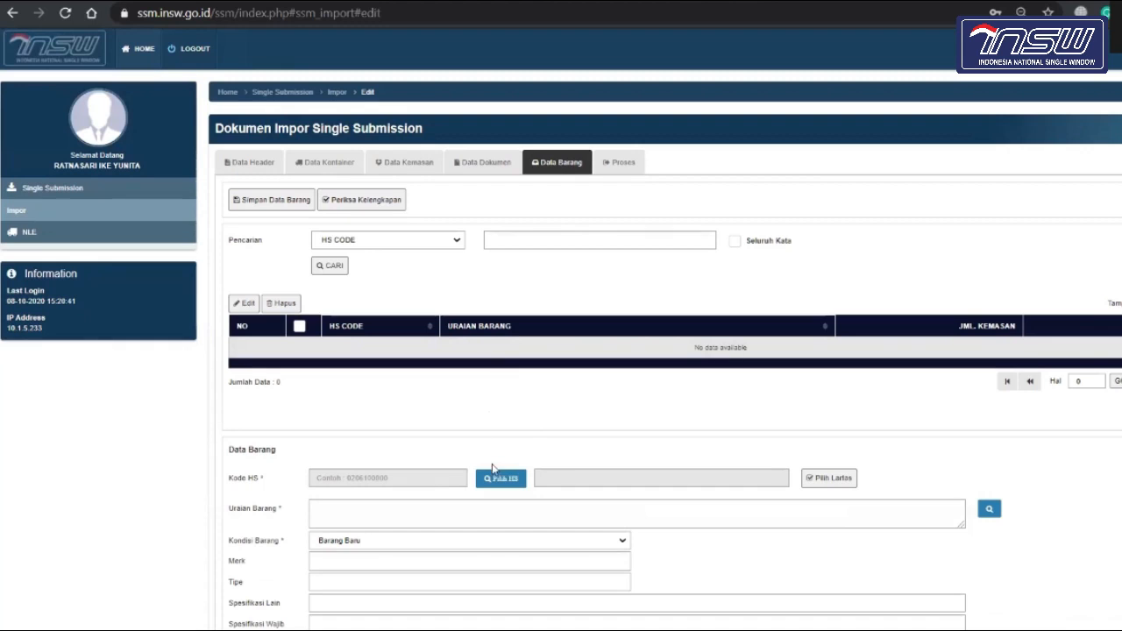
pyautogui.scroll(-1, 512, 407)
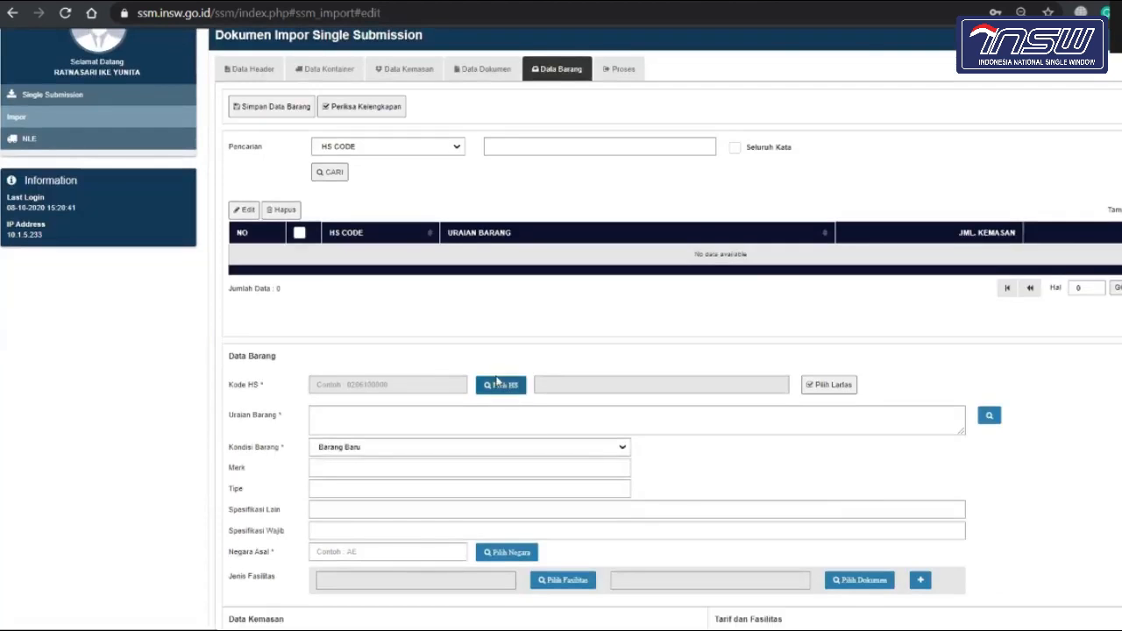
pyautogui.click(503, 386)
# Step: Search HS codes by URAIAN and pick 01012100 (Kuda bibit) to bring up Validasi Lartas
pyautogui.click(487, 103)
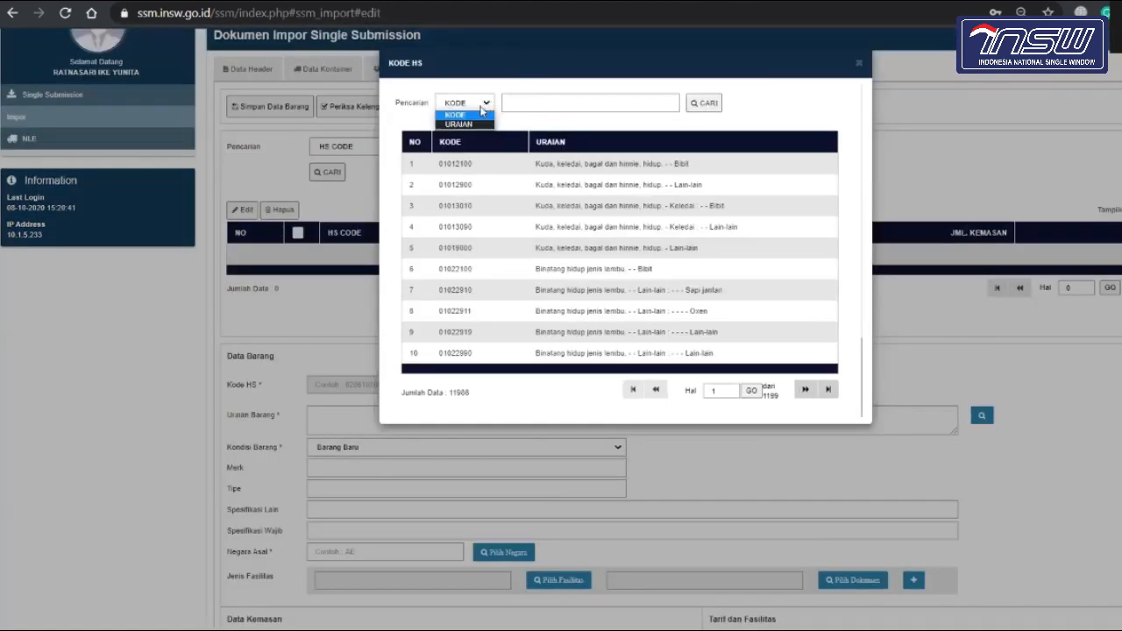
pyautogui.click(481, 123)
pyautogui.click(554, 105)
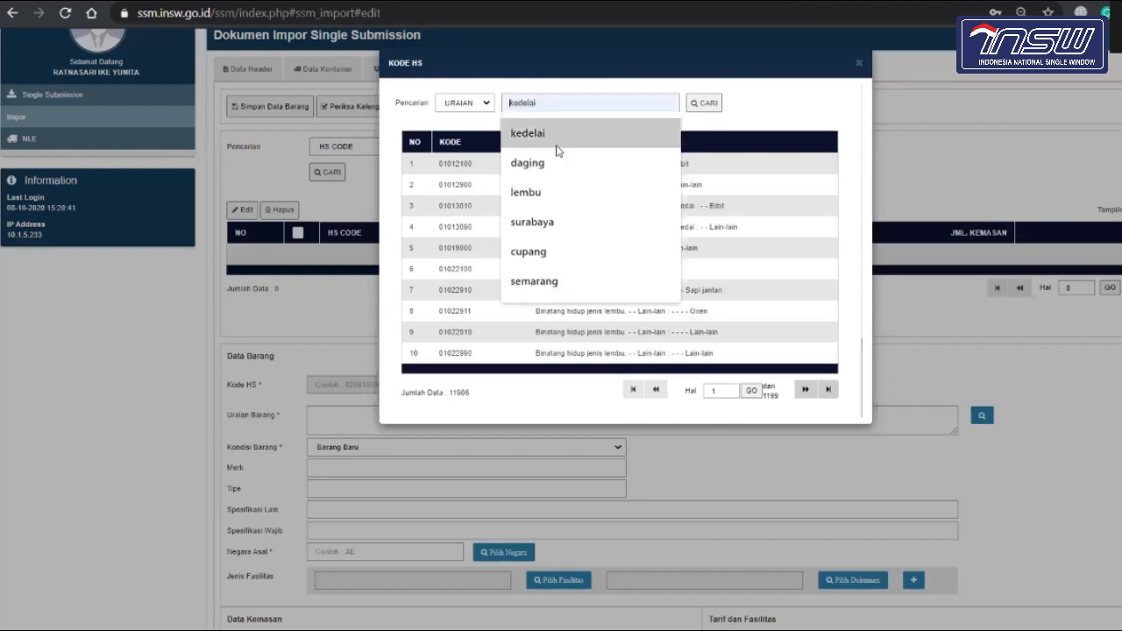
pyautogui.click(556, 151)
pyautogui.click(706, 104)
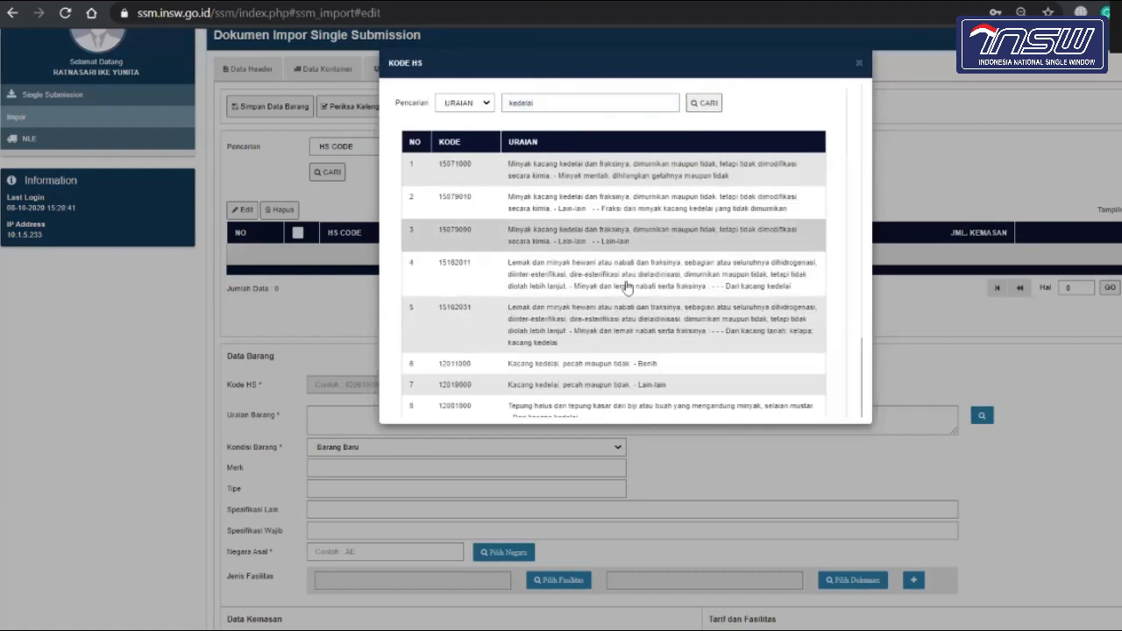
pyautogui.click(638, 368)
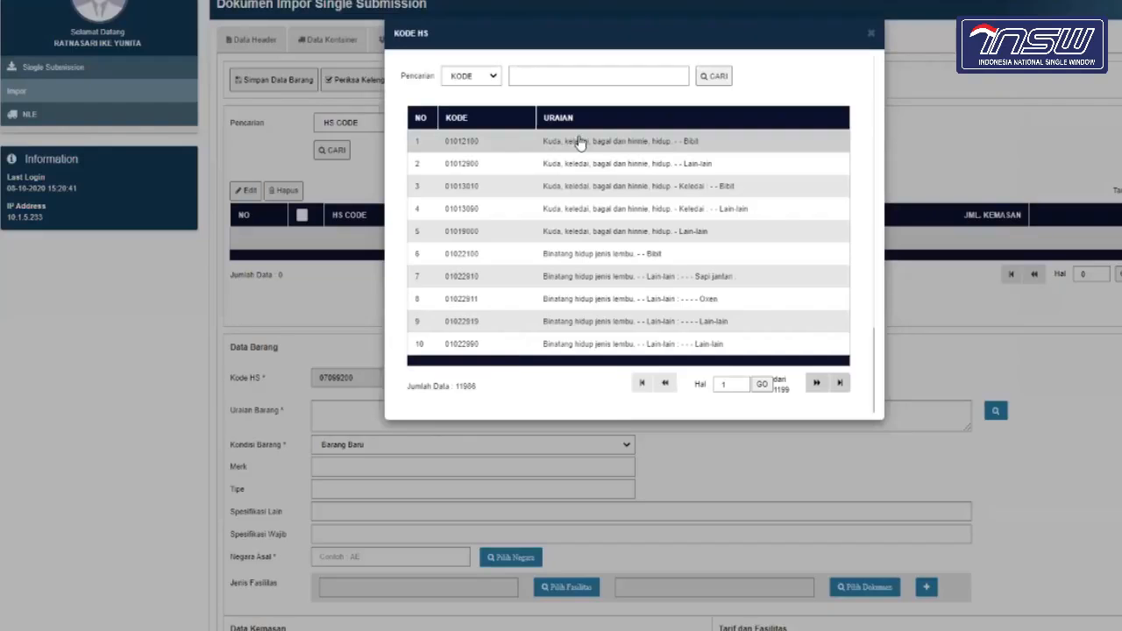
pyautogui.click(579, 143)
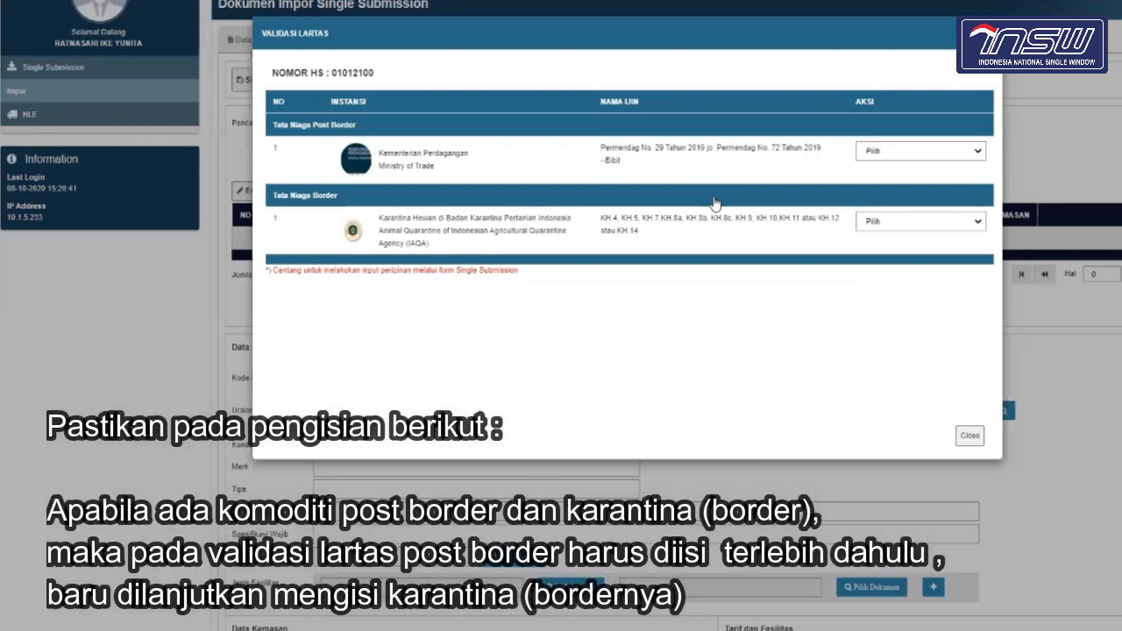
# Step: Set Post Border Aksi to Belum Memiliki Ijin and the Border permit to Single Submission
pyautogui.click(950, 157)
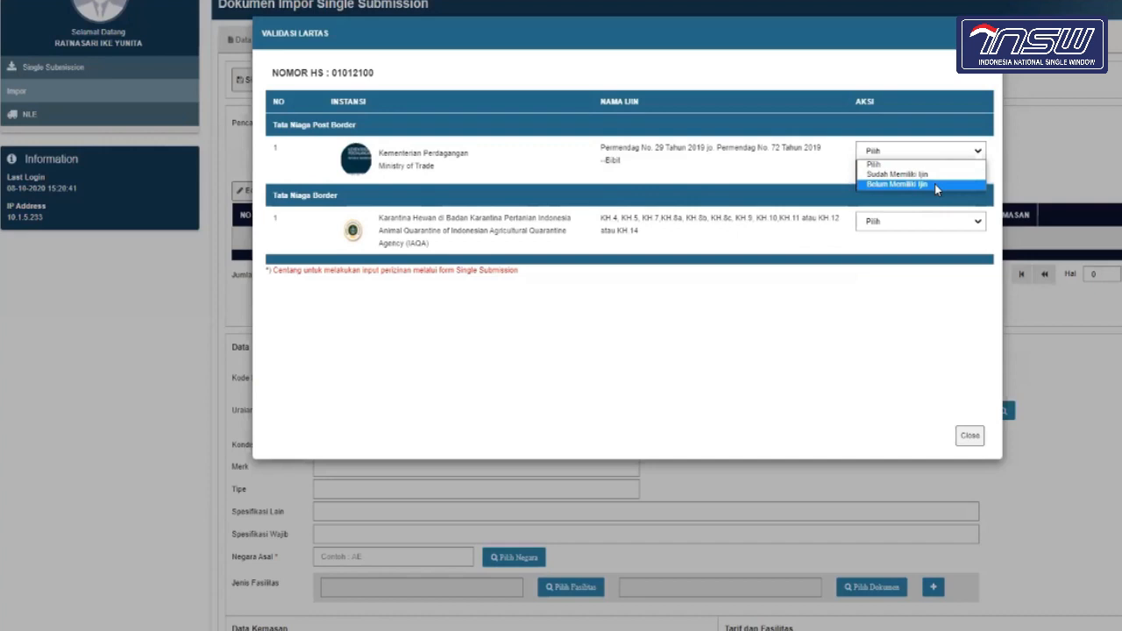
pyautogui.click(934, 184)
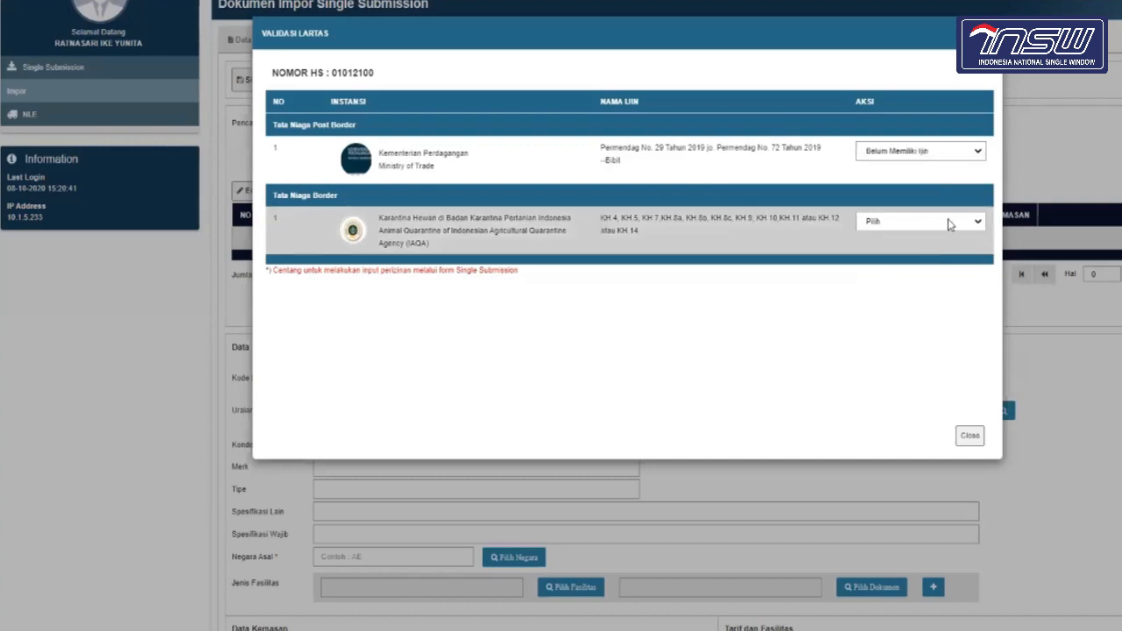
pyautogui.click(950, 225)
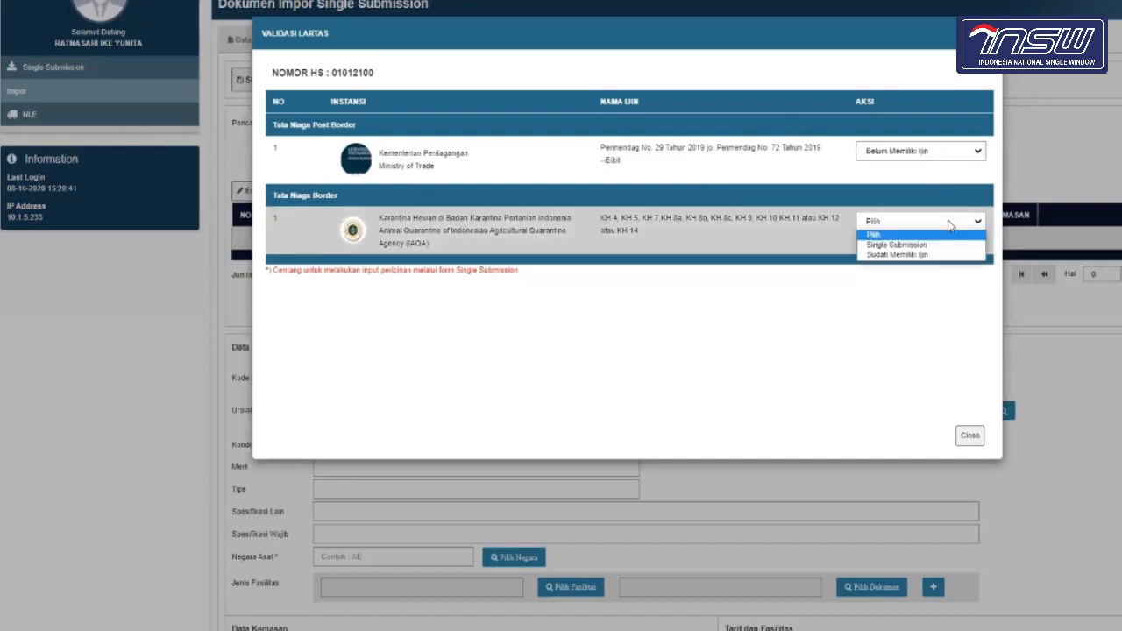
pyautogui.click(942, 246)
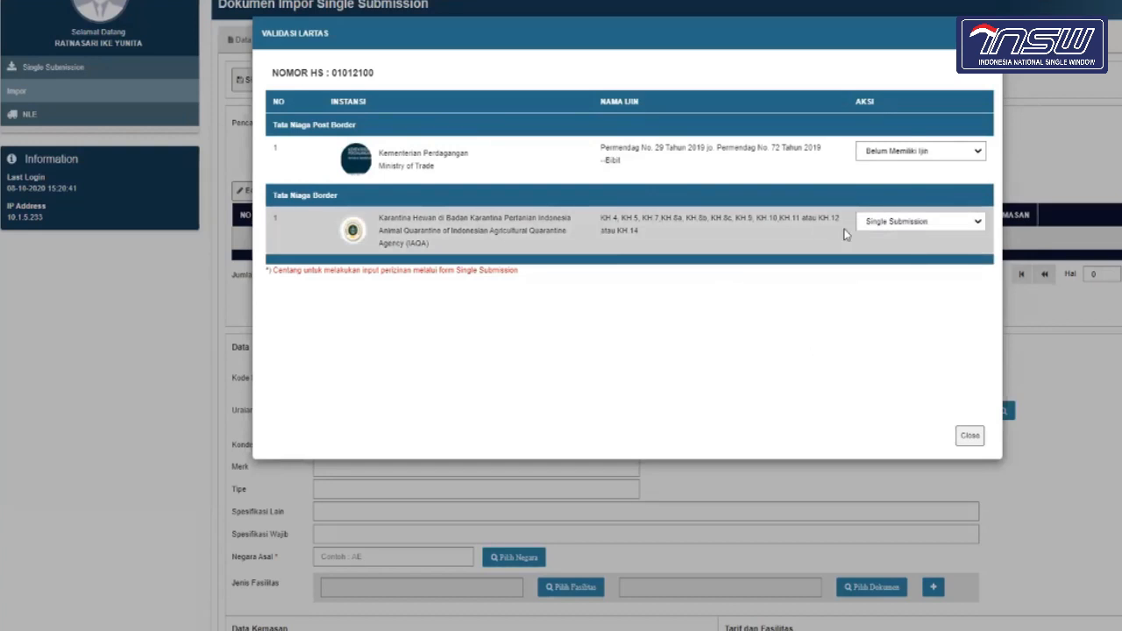
pyautogui.click(900, 227)
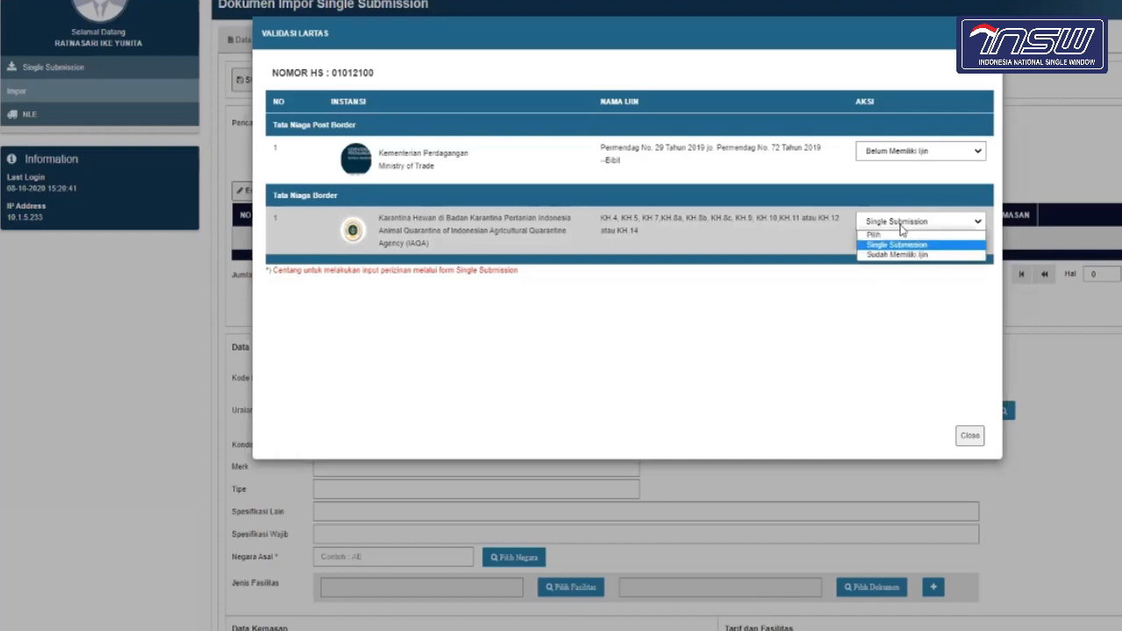
pyautogui.click(900, 226)
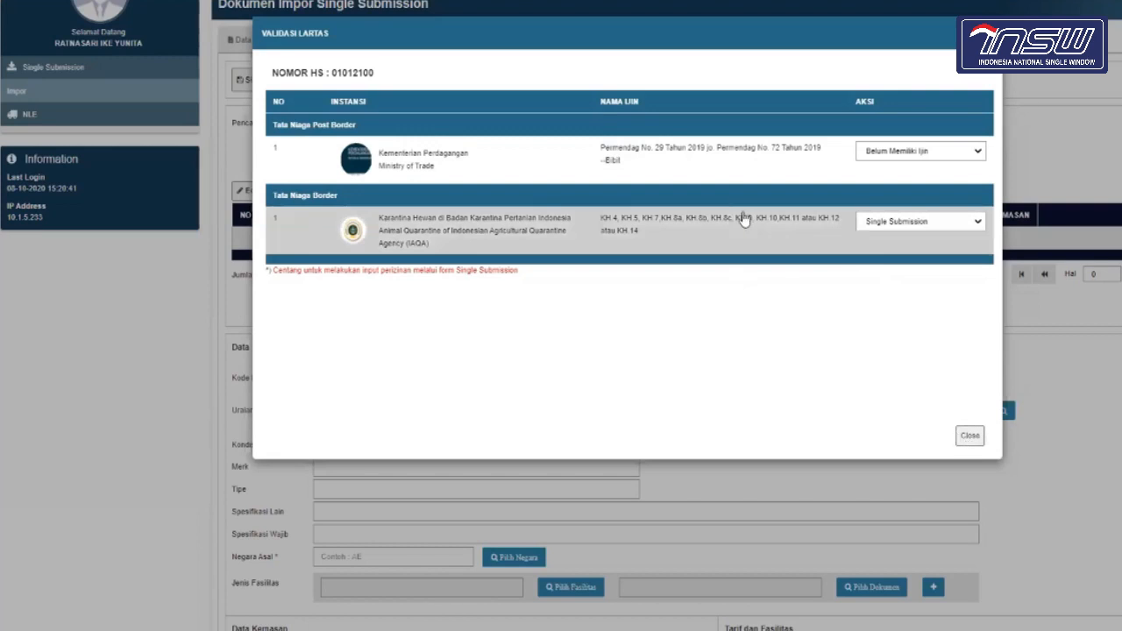
# Step: Search KOMODITAS by URAIAN for 'kuda' and pick KUDA SUMBA / SUMBAWA from the results
pyautogui.click(971, 437)
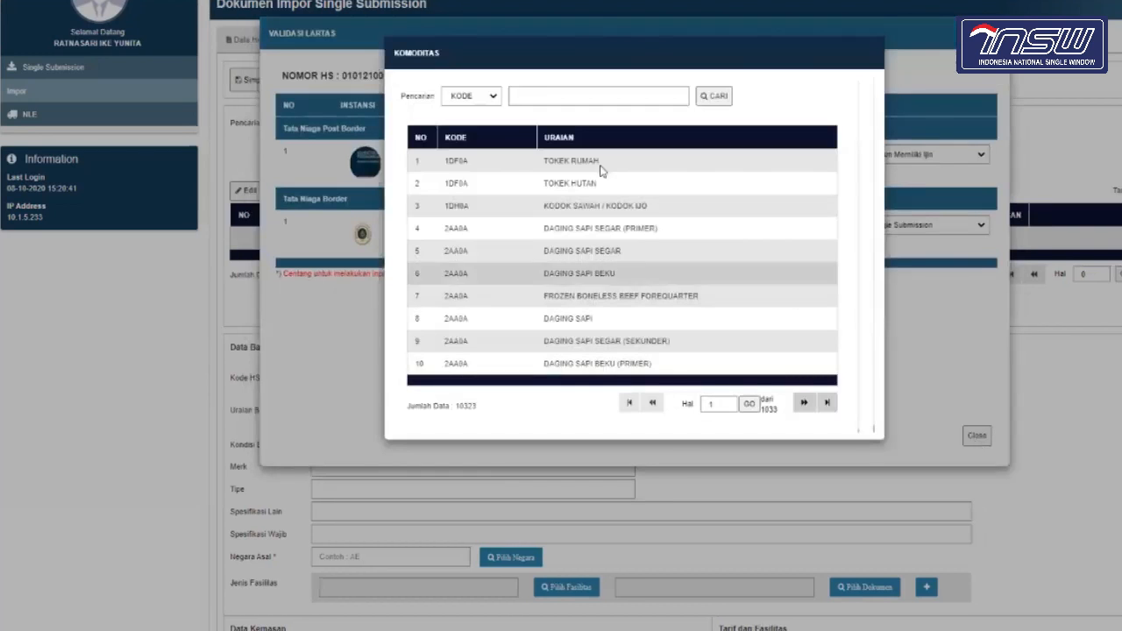
pyautogui.click(487, 98)
pyautogui.click(483, 120)
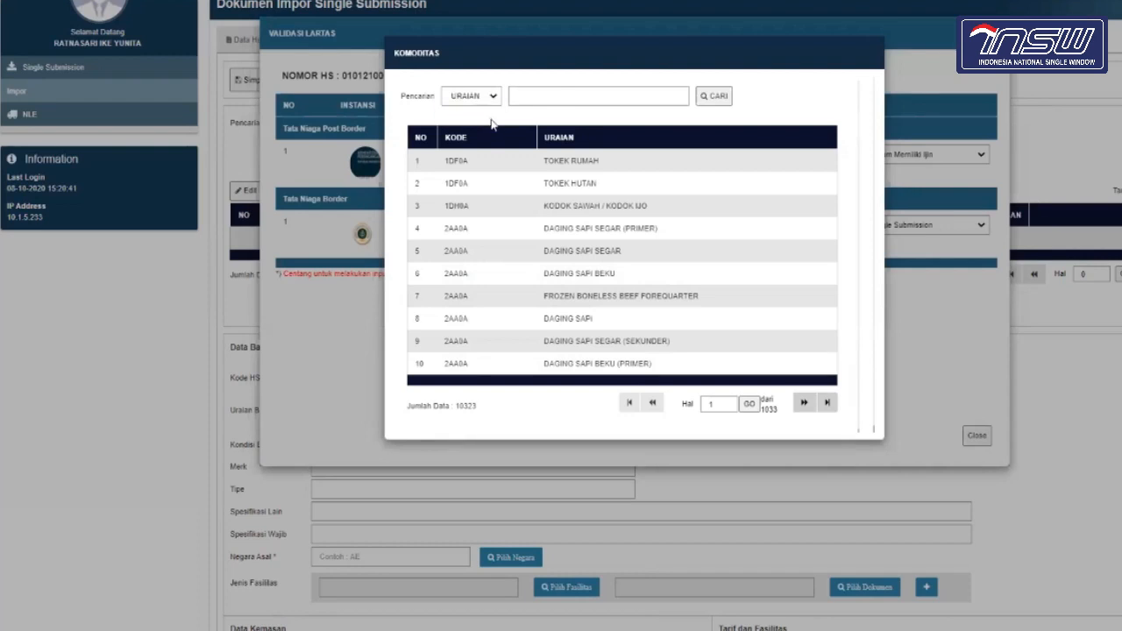
pyautogui.click(559, 94)
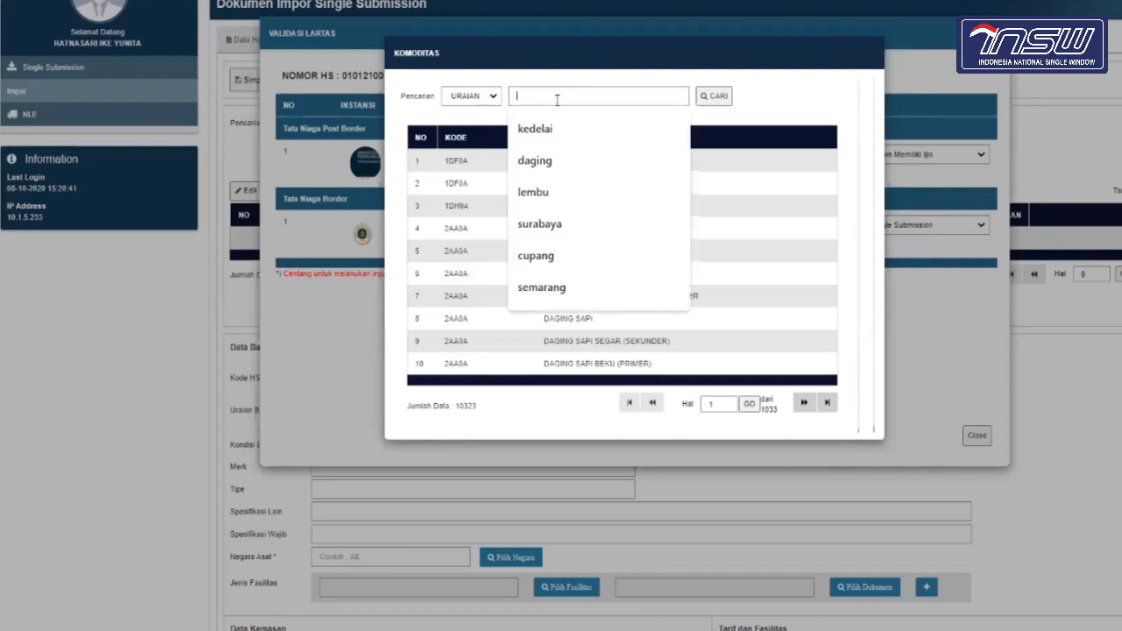
pyautogui.write('kud')
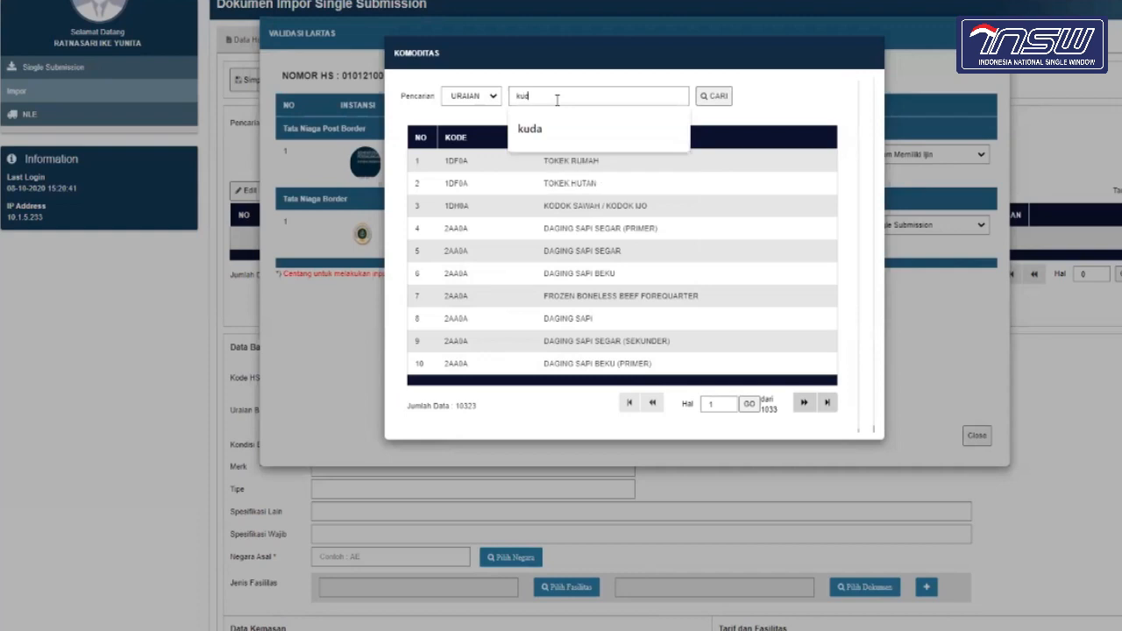
pyautogui.click(558, 122)
pyautogui.click(551, 97)
pyautogui.click(547, 125)
pyautogui.click(714, 101)
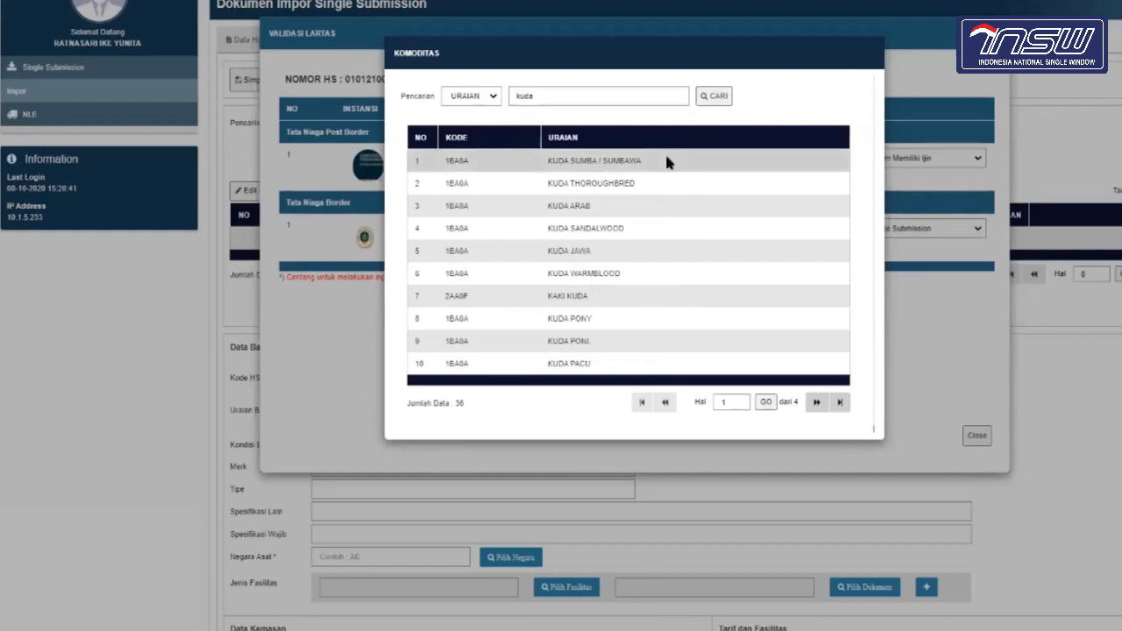
pyautogui.click(666, 162)
# Step: Open the UPT Karantina lookup from the search button beside Kode UPT
pyautogui.scroll(-7, 709, 446)
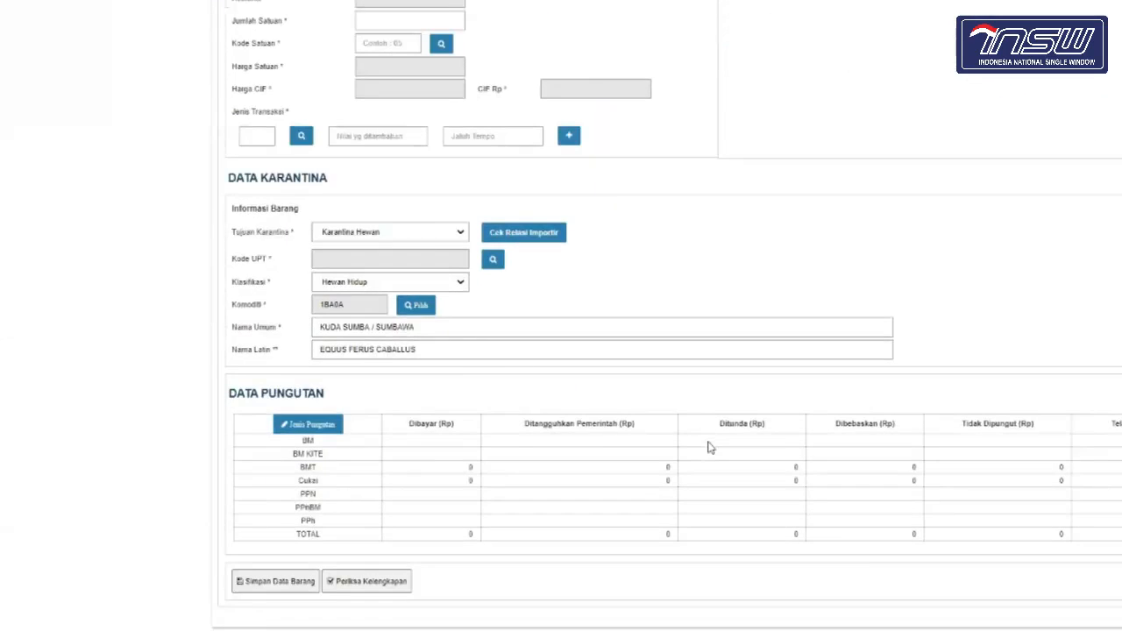
pyautogui.scroll(1, 709, 447)
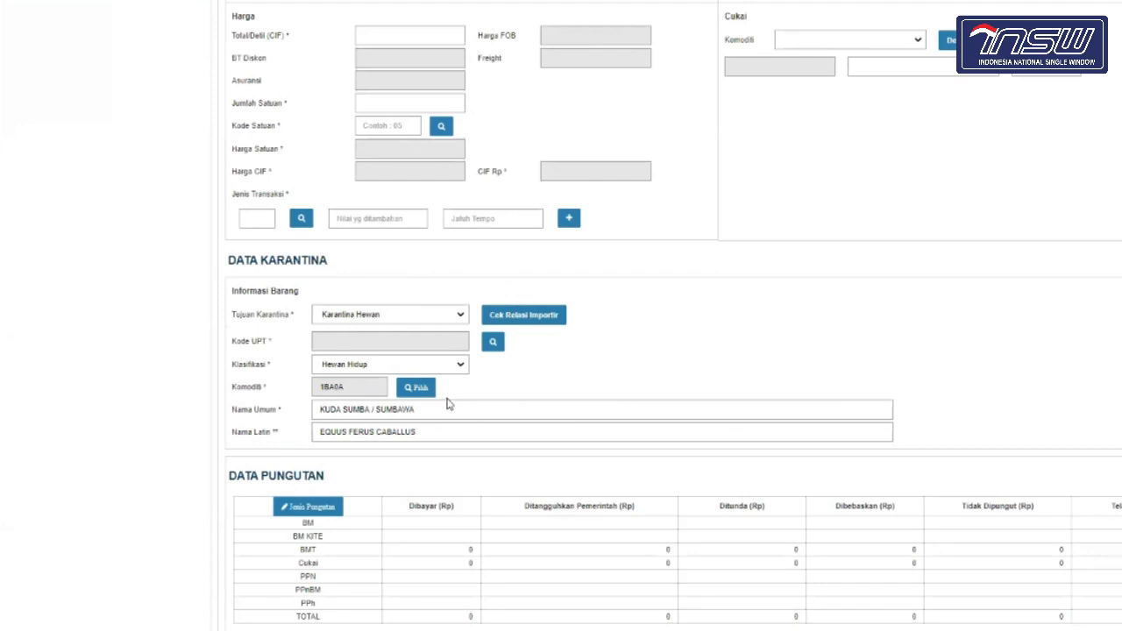
pyautogui.click(494, 343)
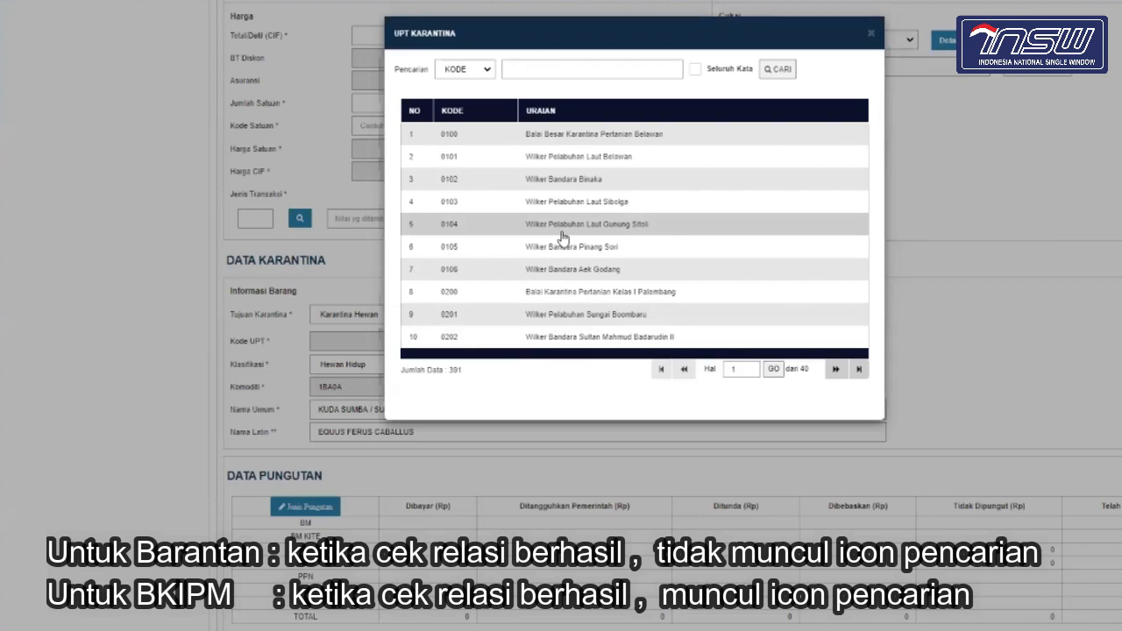
# Step: Search UPT offices by URAIAN for 'semarang' and select 1400 Balai Karantina Pertanian Kelas I Semarang
pyautogui.click(483, 75)
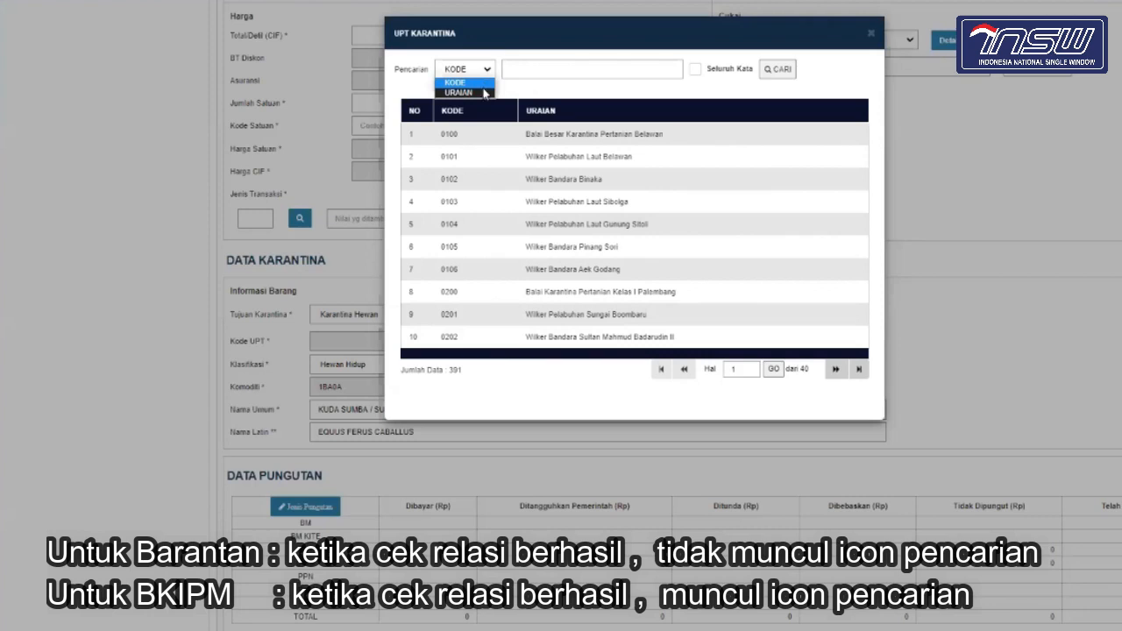
pyautogui.click(484, 92)
pyautogui.click(559, 62)
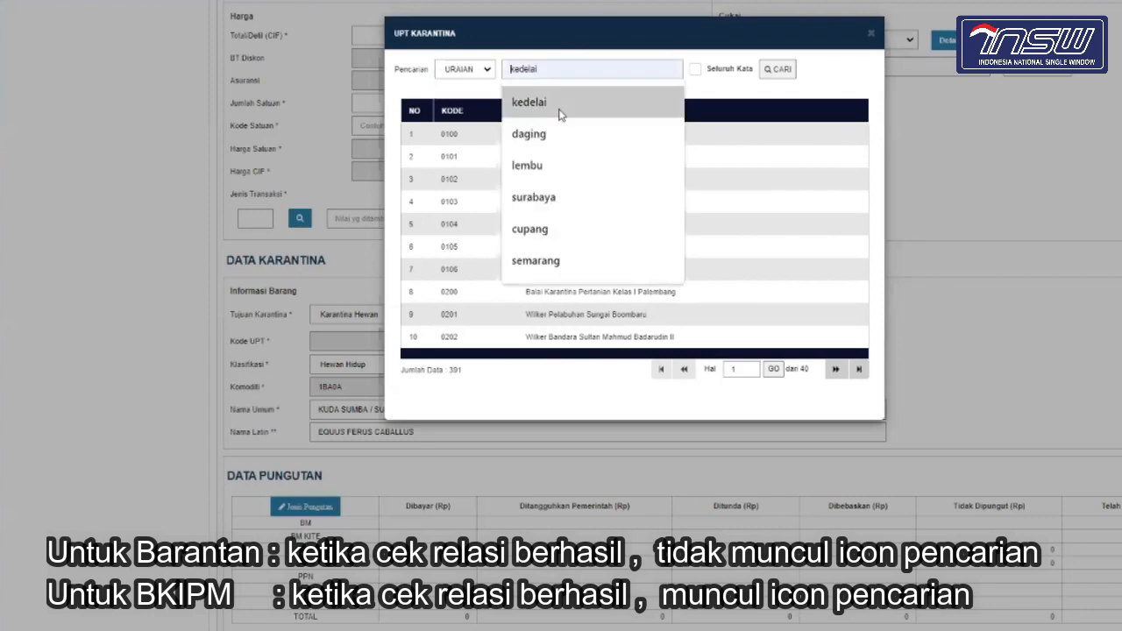
pyautogui.click(561, 257)
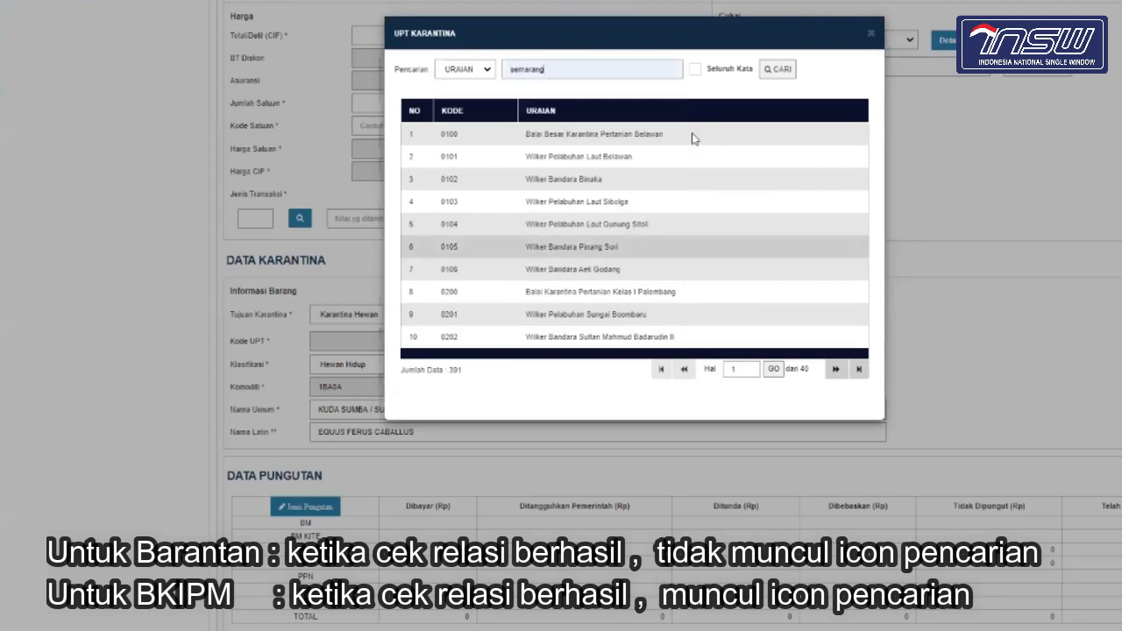
pyautogui.click(780, 69)
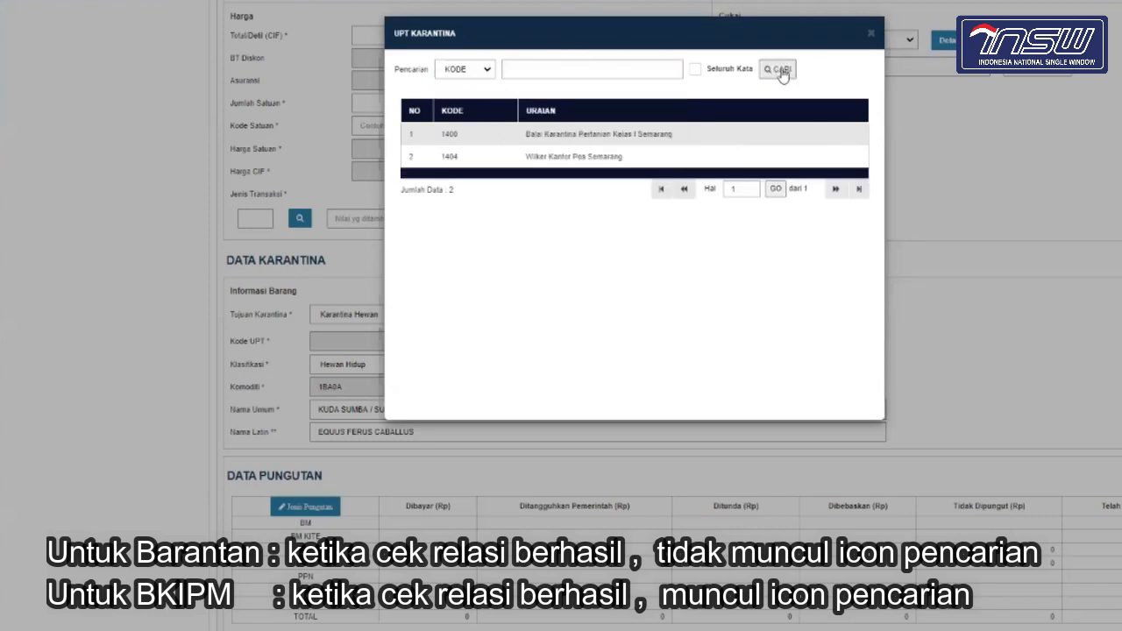
pyautogui.click(678, 143)
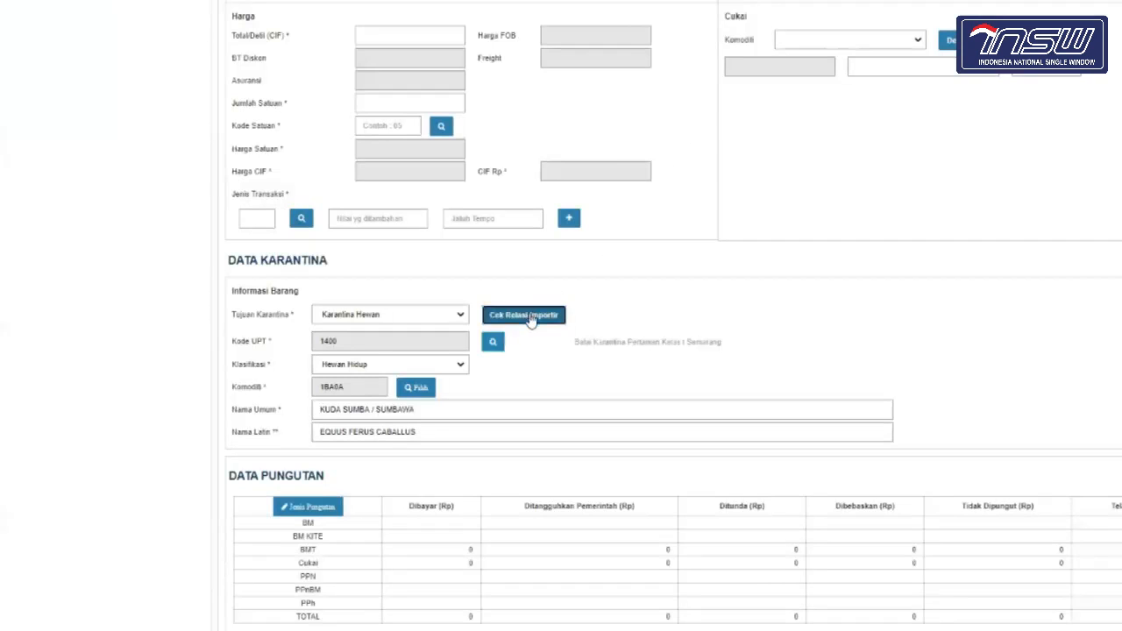
# Step: Run Cek Relasi Importir and close the INFORMASI success message with OK
pyautogui.click(529, 319)
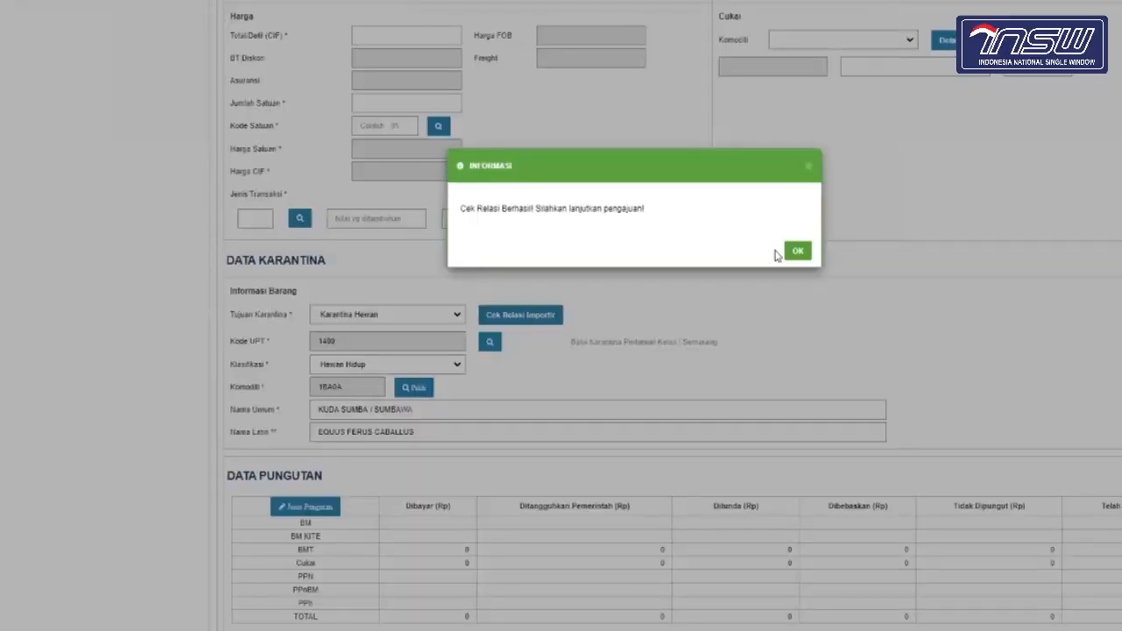
pyautogui.click(798, 253)
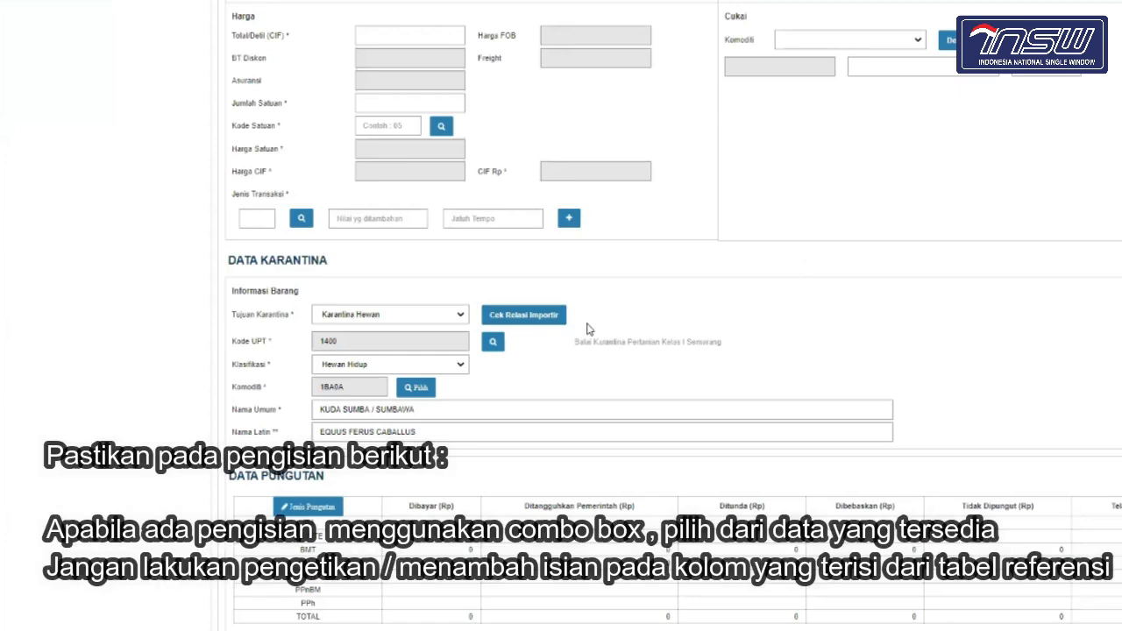
pyautogui.scroll(-1, 587, 329)
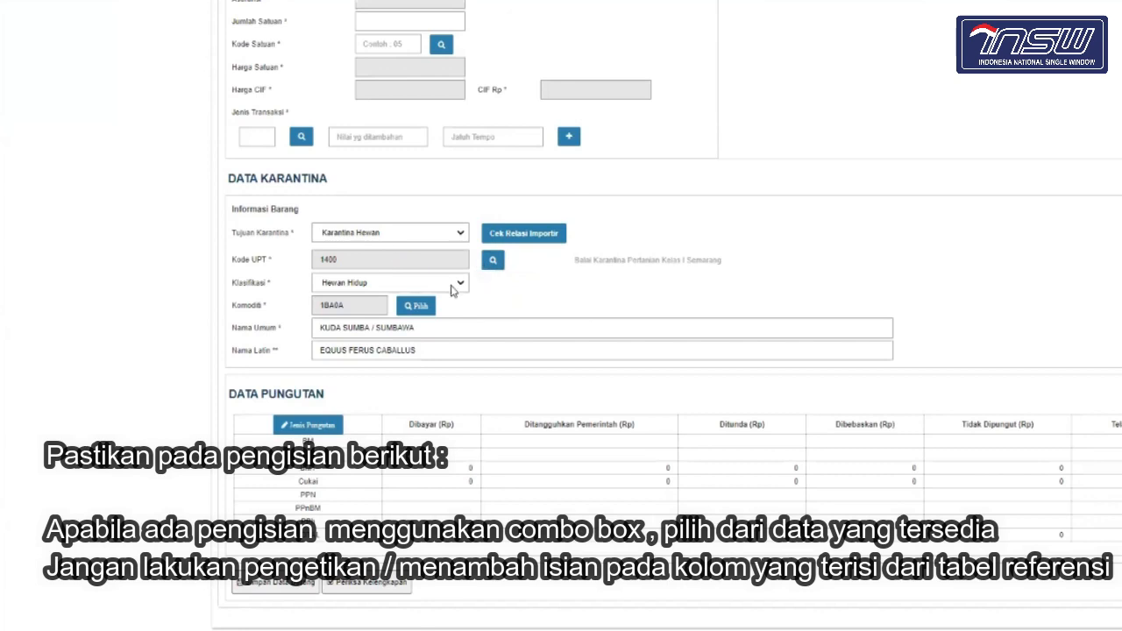
pyautogui.scroll(6, 452, 291)
pyautogui.scroll(2, 452, 291)
pyautogui.scroll(-7, 473, 394)
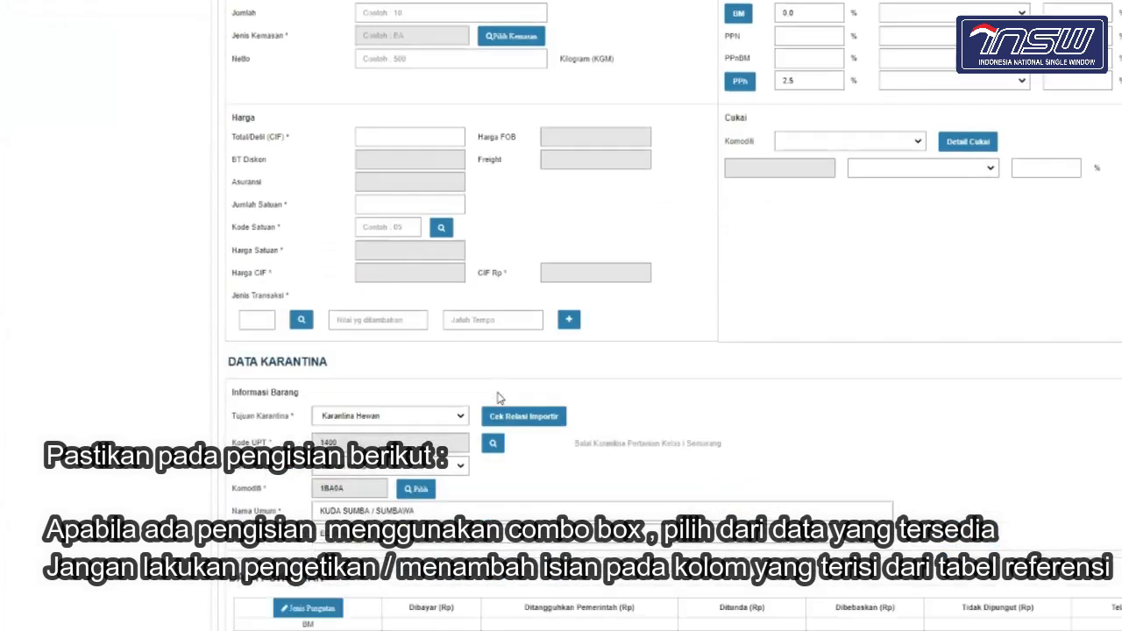
pyautogui.scroll(-1, 473, 377)
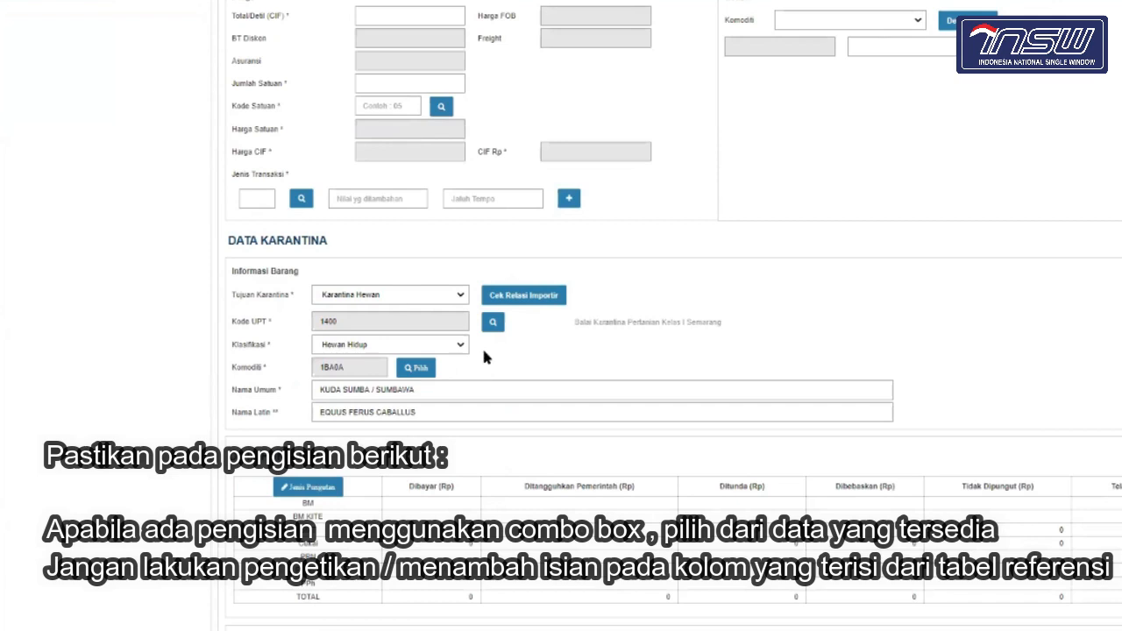
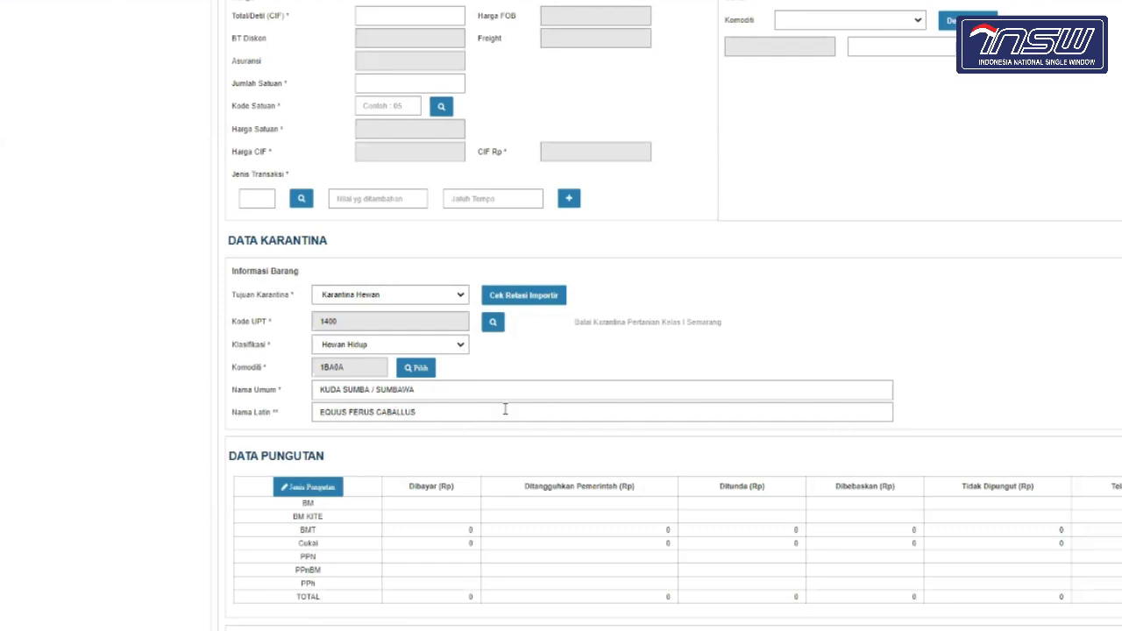
# Step: Search the HS code lookup by URAIAN for 'kedelai' to list soybean codes
pyautogui.scroll(-1, 505, 409)
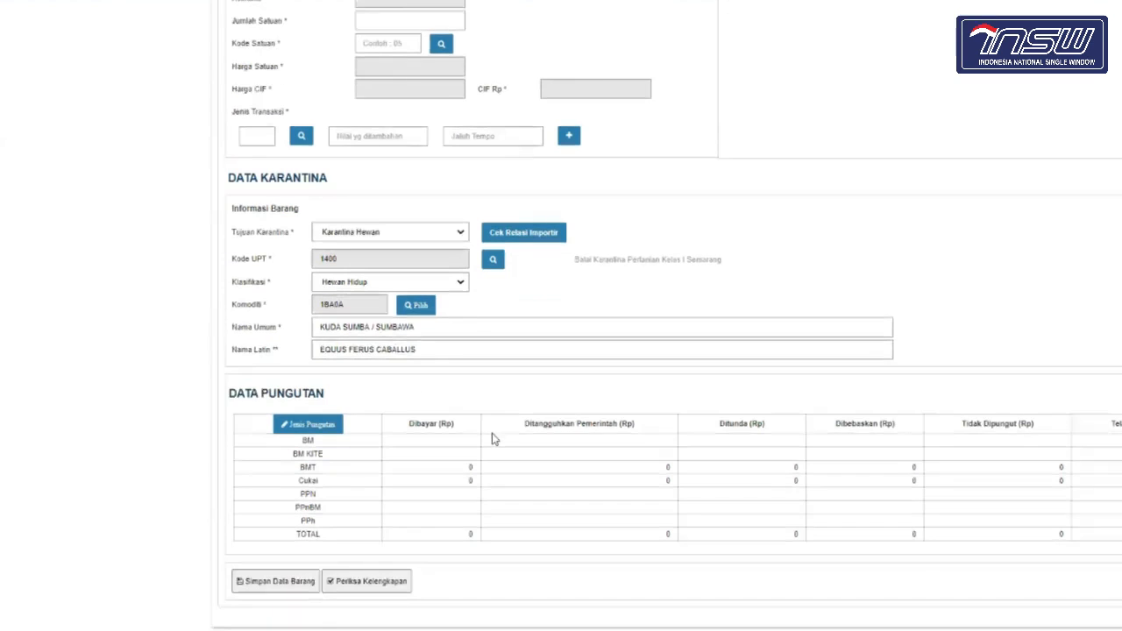
pyautogui.scroll(3, 492, 434)
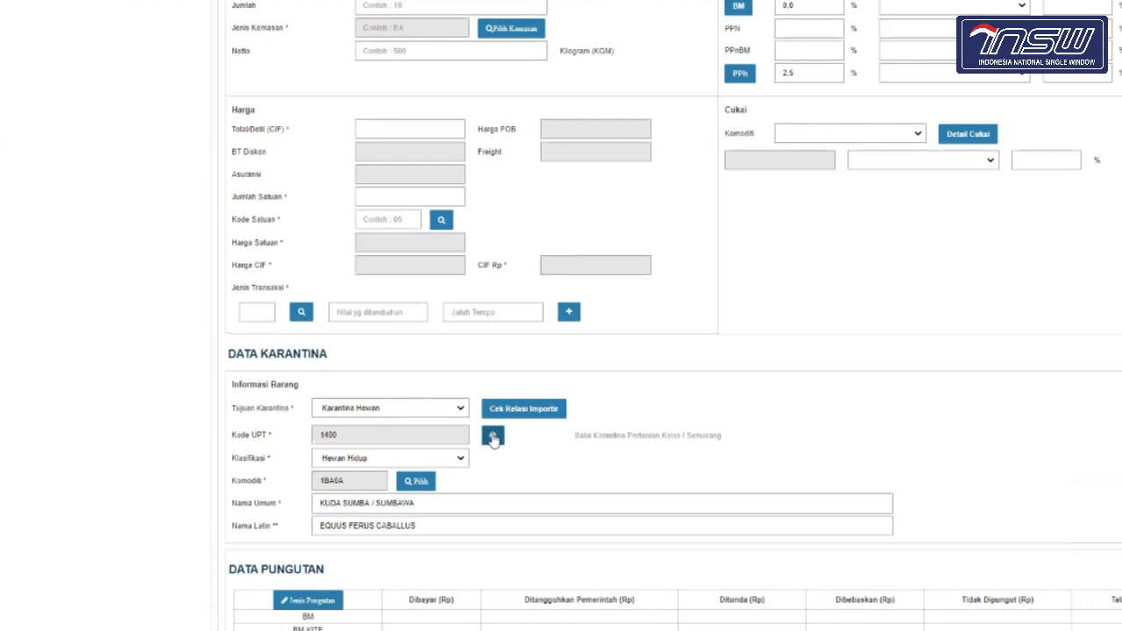
pyautogui.scroll(10, 491, 438)
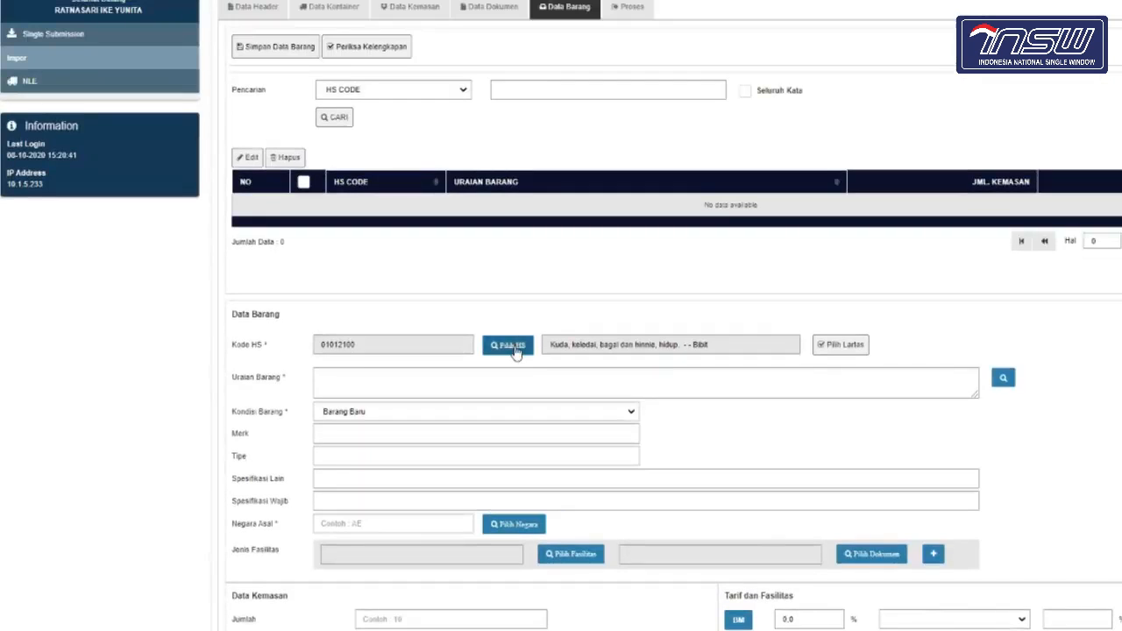
pyautogui.click(516, 346)
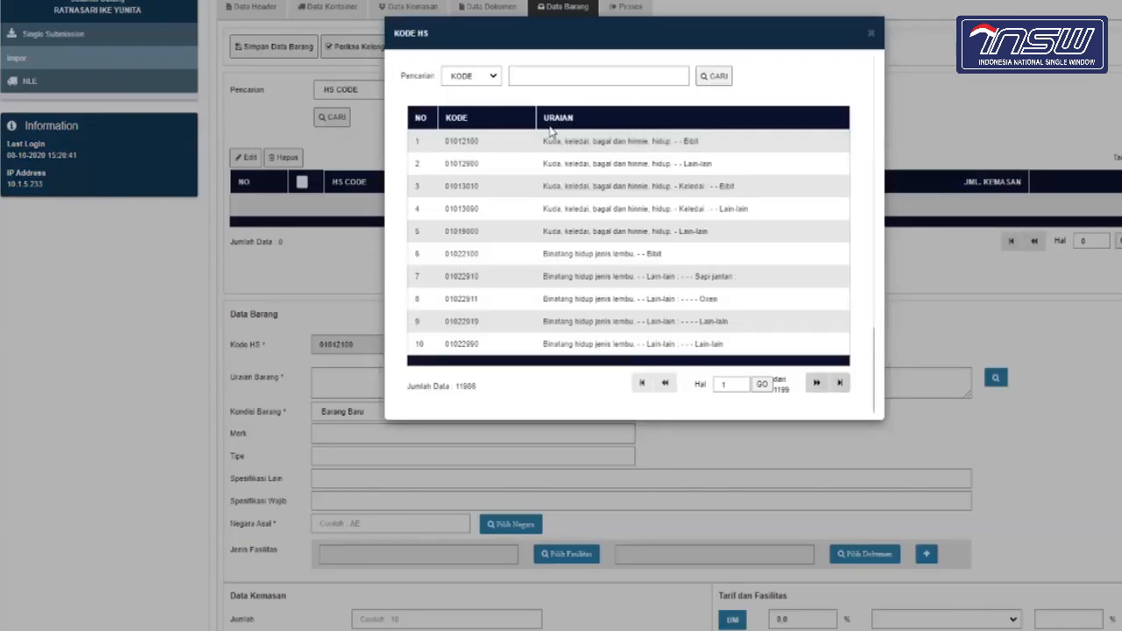
pyautogui.click(488, 77)
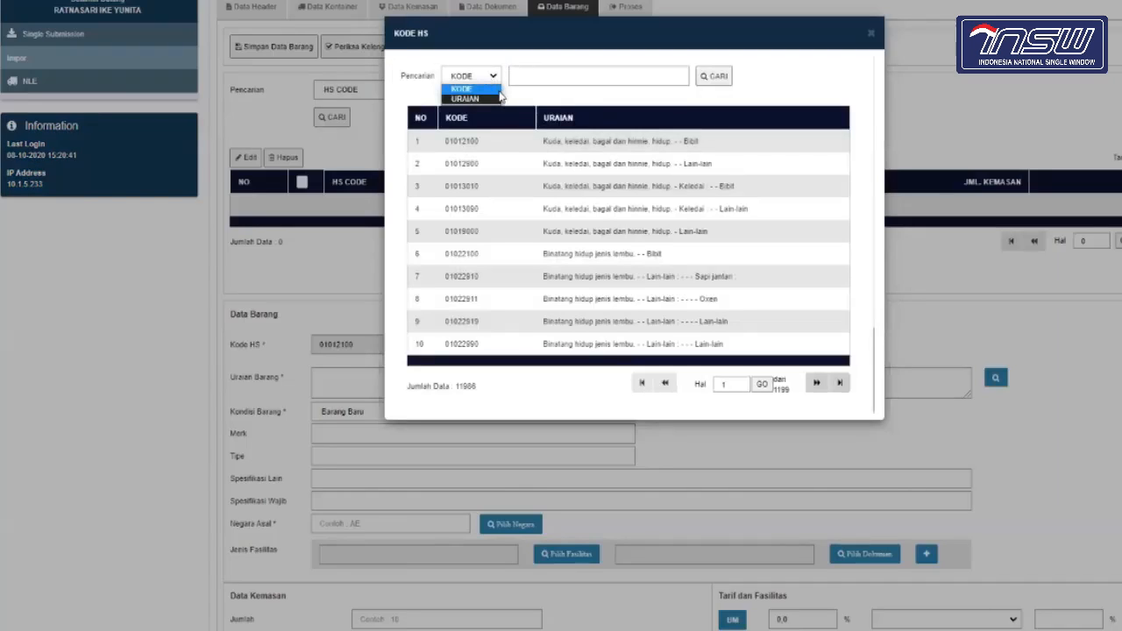
pyautogui.click(466, 99)
pyautogui.click(541, 76)
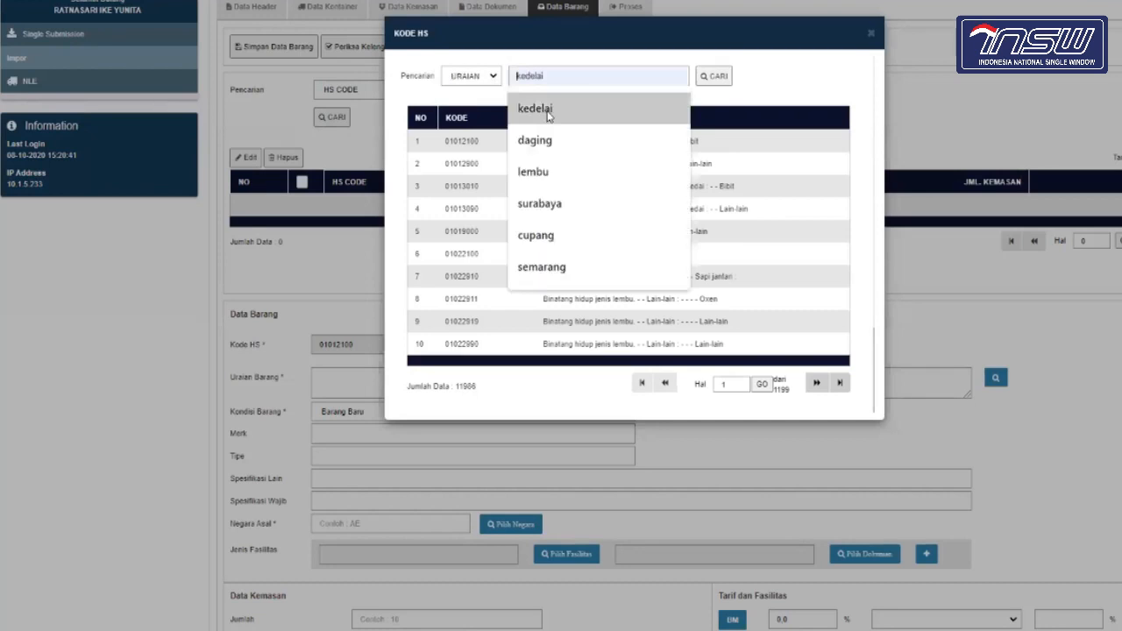
pyautogui.click(549, 116)
pyautogui.click(713, 77)
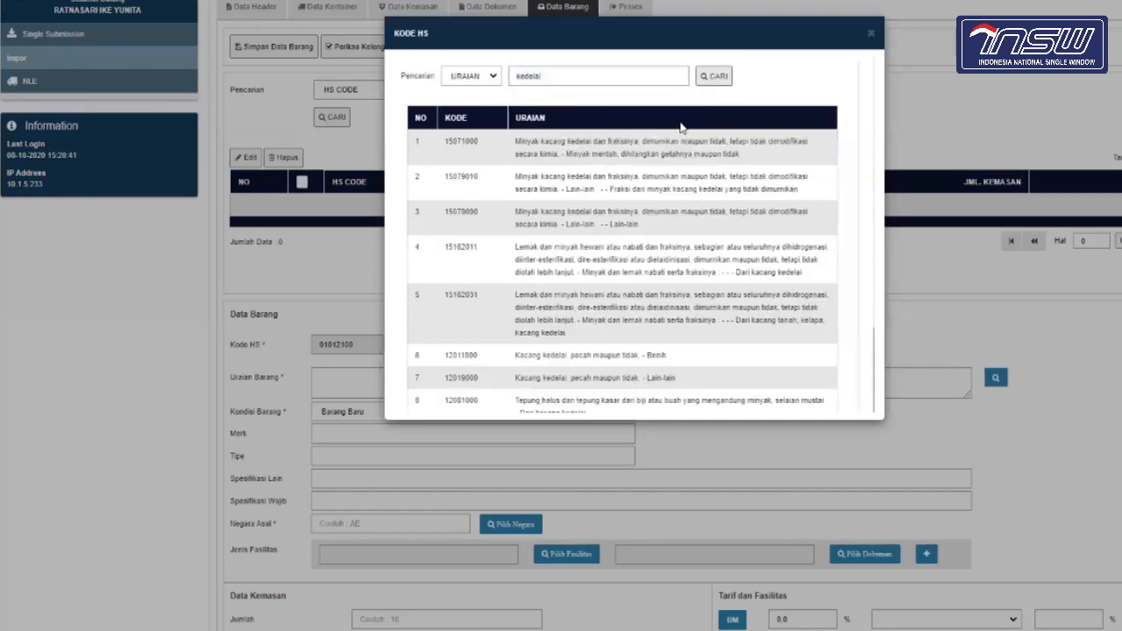
# Step: Select HS code 12019000 and set the KT.2/KT.9 Lartas action to Single Submission
pyautogui.click(620, 375)
pyautogui.click(898, 200)
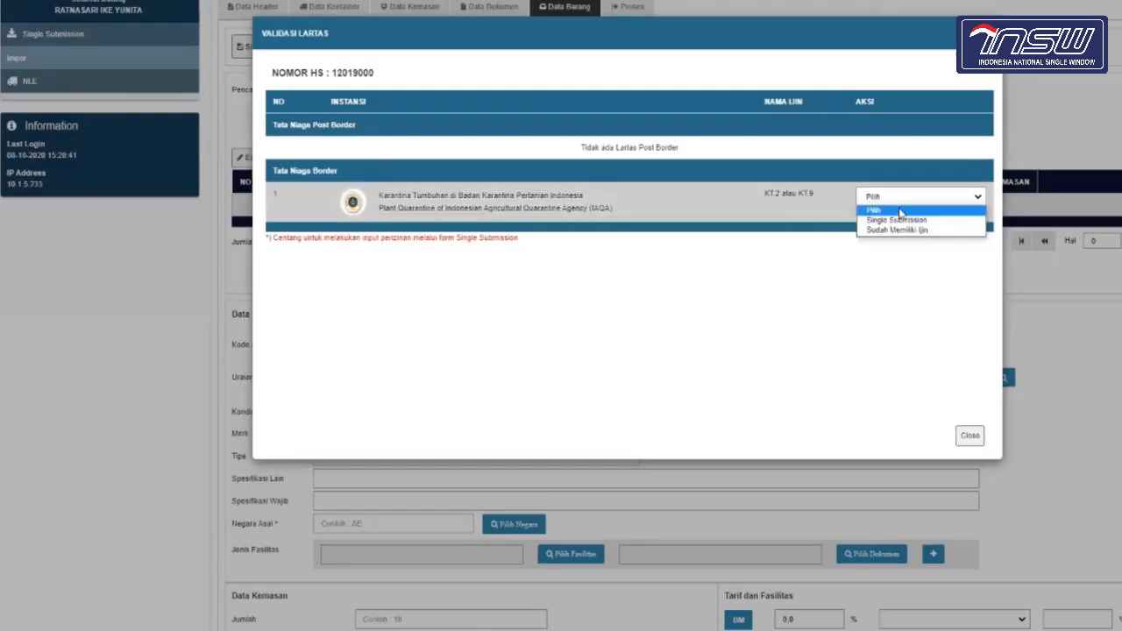
pyautogui.click(904, 221)
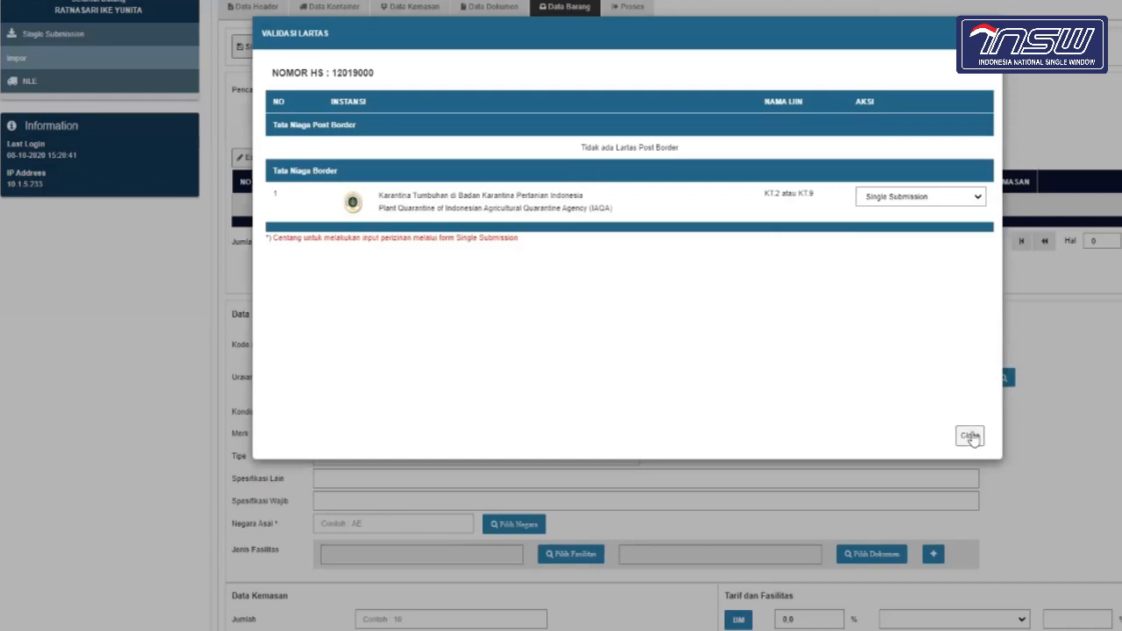
pyautogui.click(969, 436)
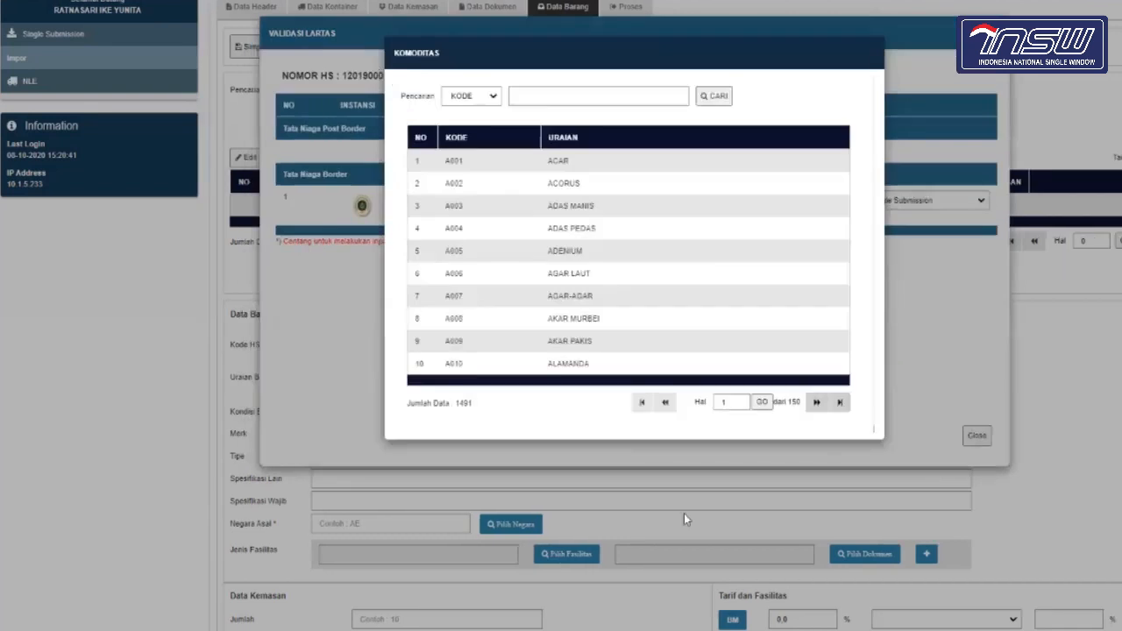
# Step: Search the commodity lookup by URAIAN for 'kedelai'
pyautogui.click(482, 98)
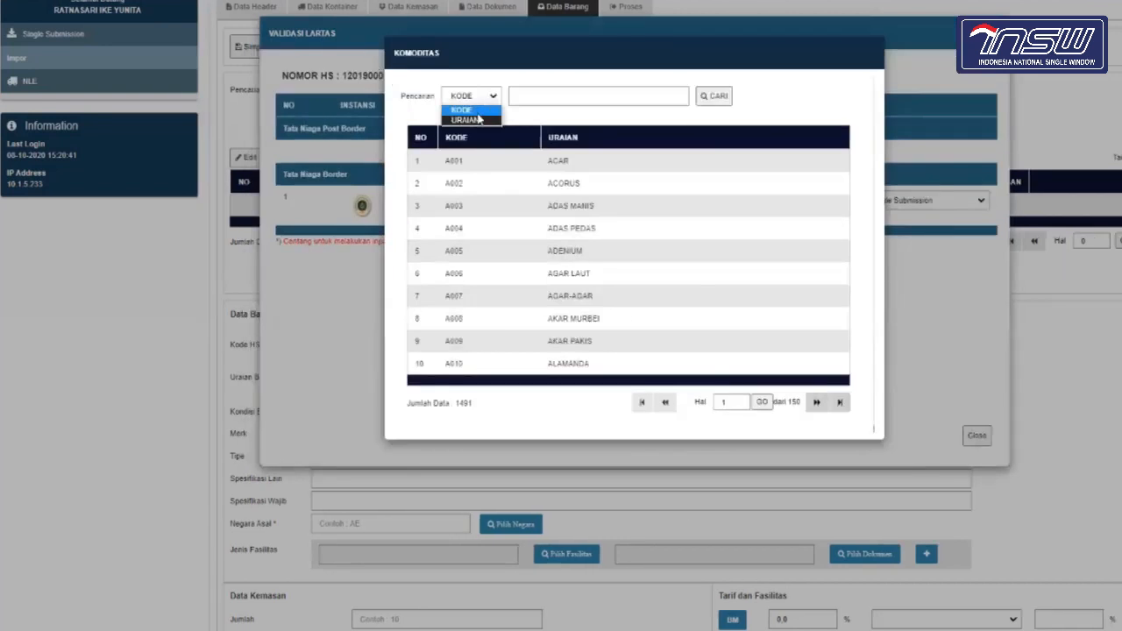
pyautogui.click(480, 120)
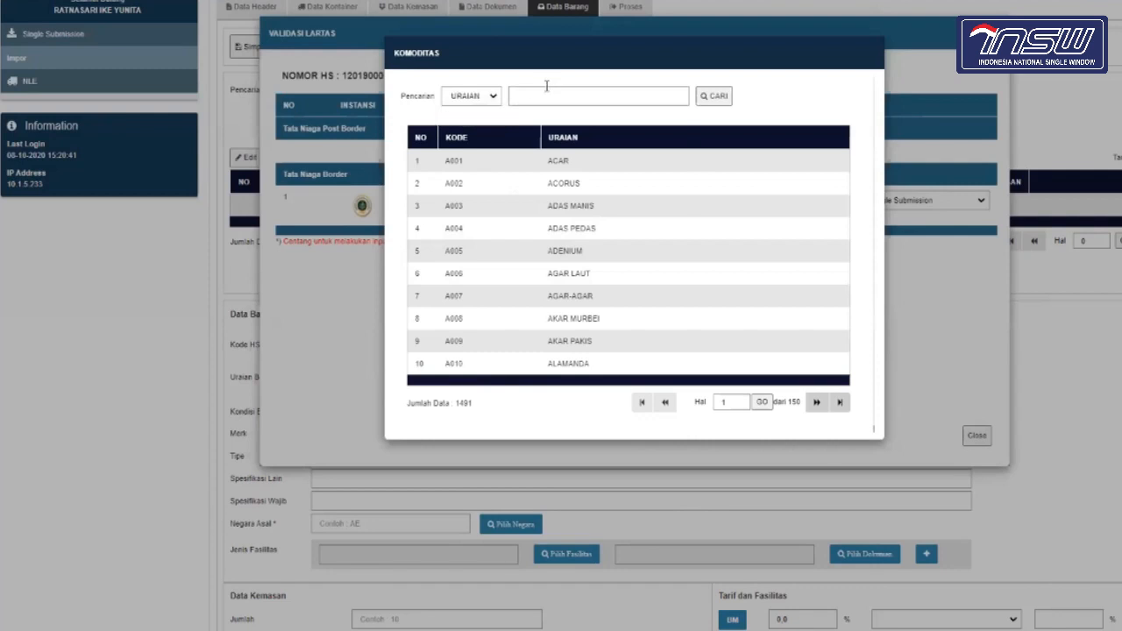
pyautogui.click(551, 95)
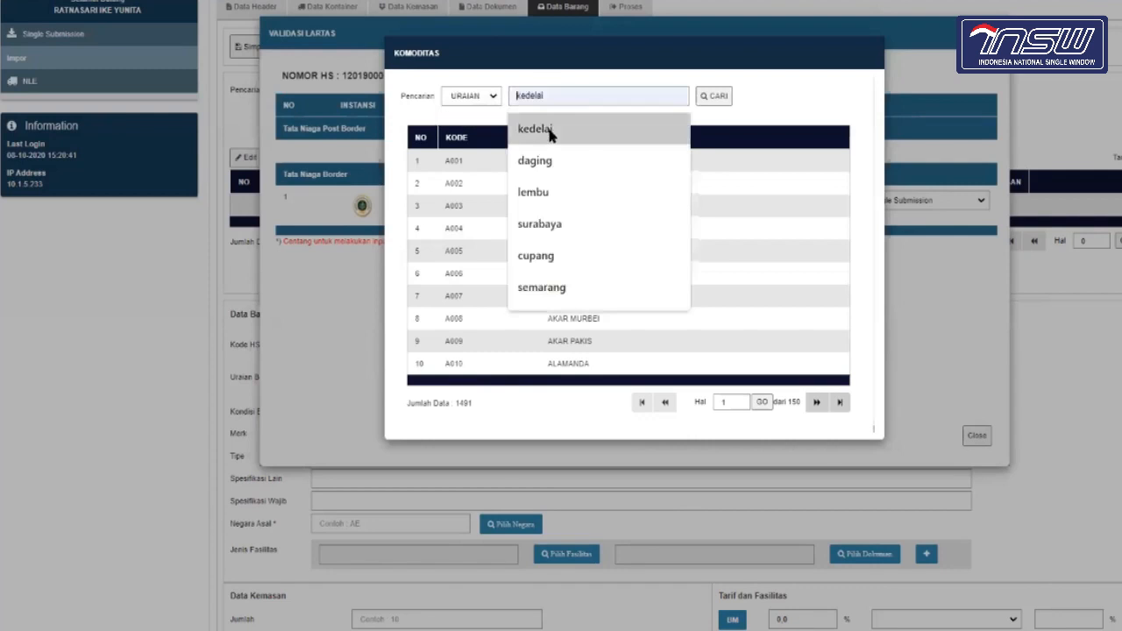
pyautogui.click(517, 132)
pyautogui.click(702, 104)
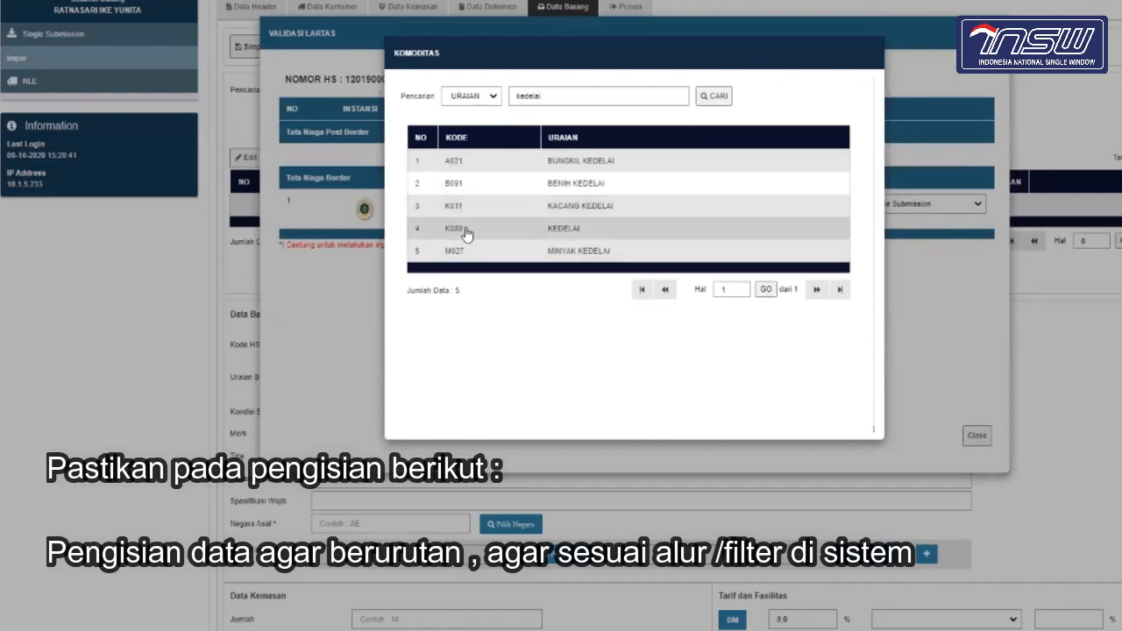
pyautogui.click(569, 225)
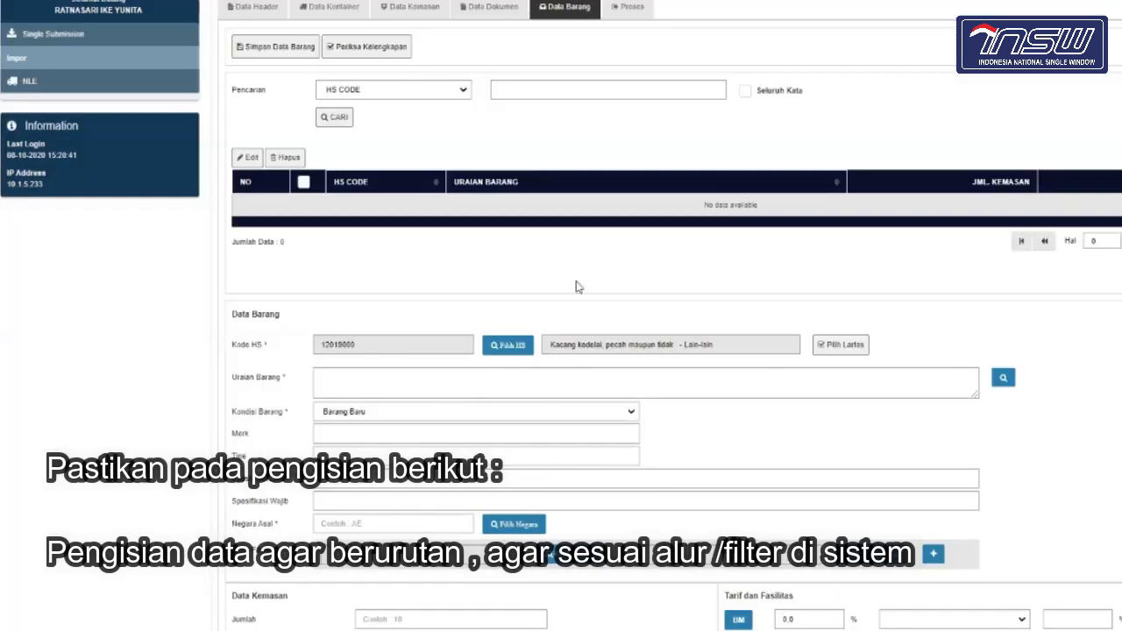
pyautogui.scroll(-15, 579, 372)
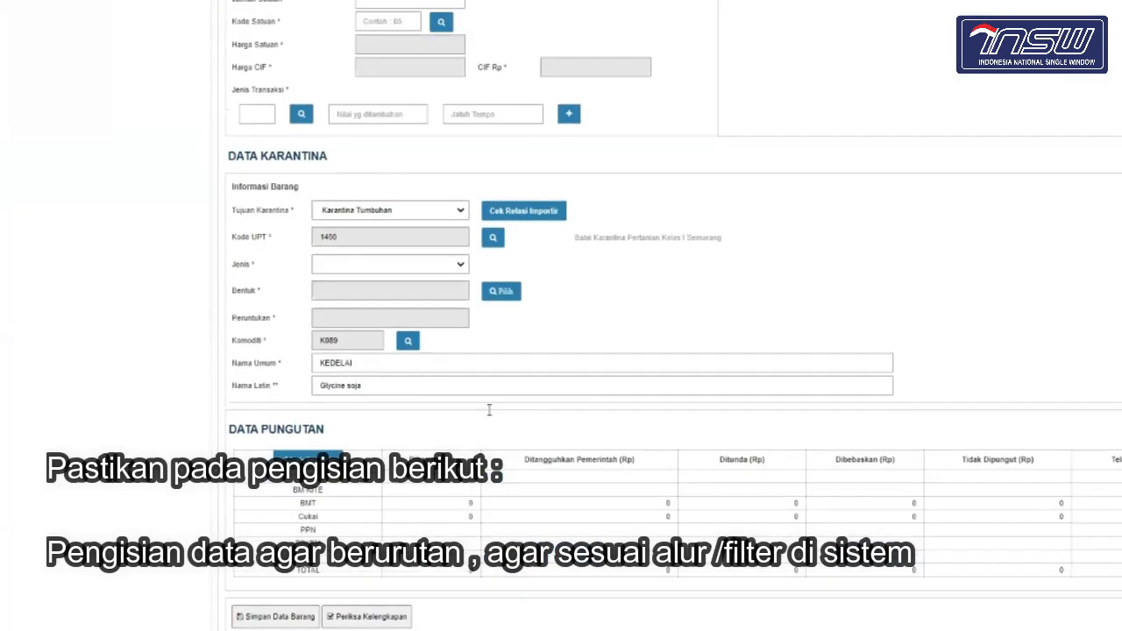
pyautogui.scroll(1, 489, 411)
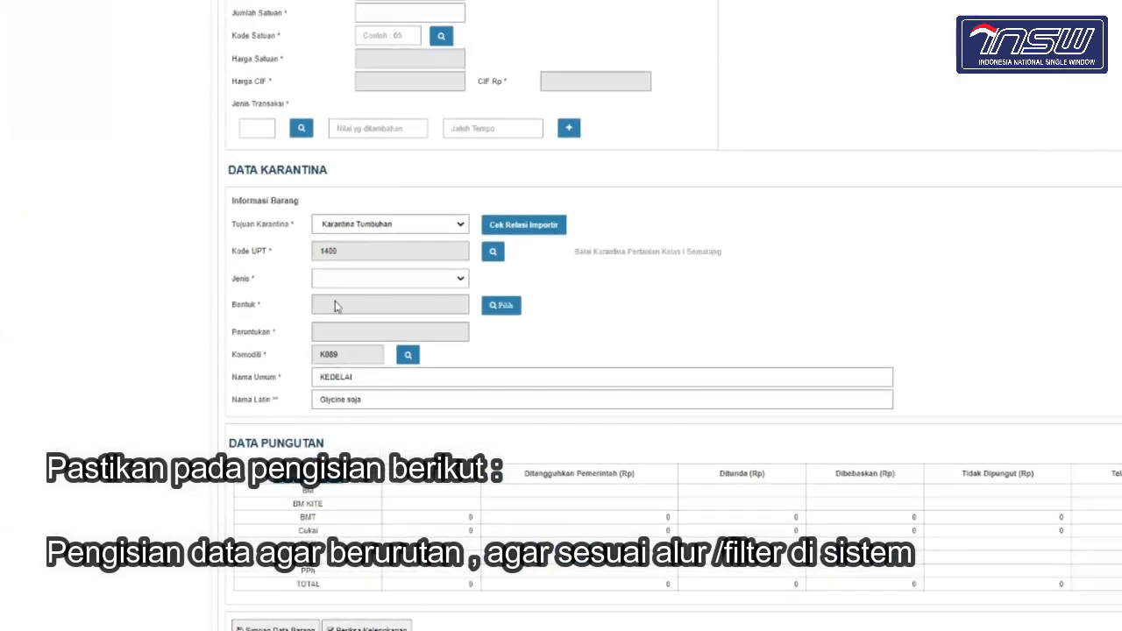
pyautogui.click(459, 280)
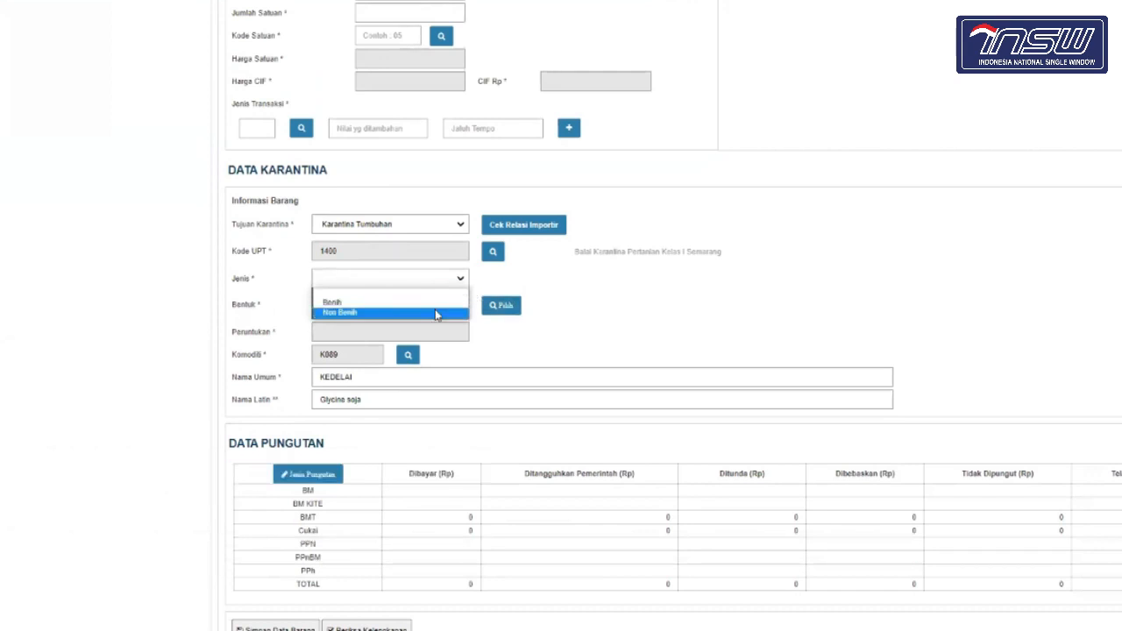
pyautogui.click(582, 326)
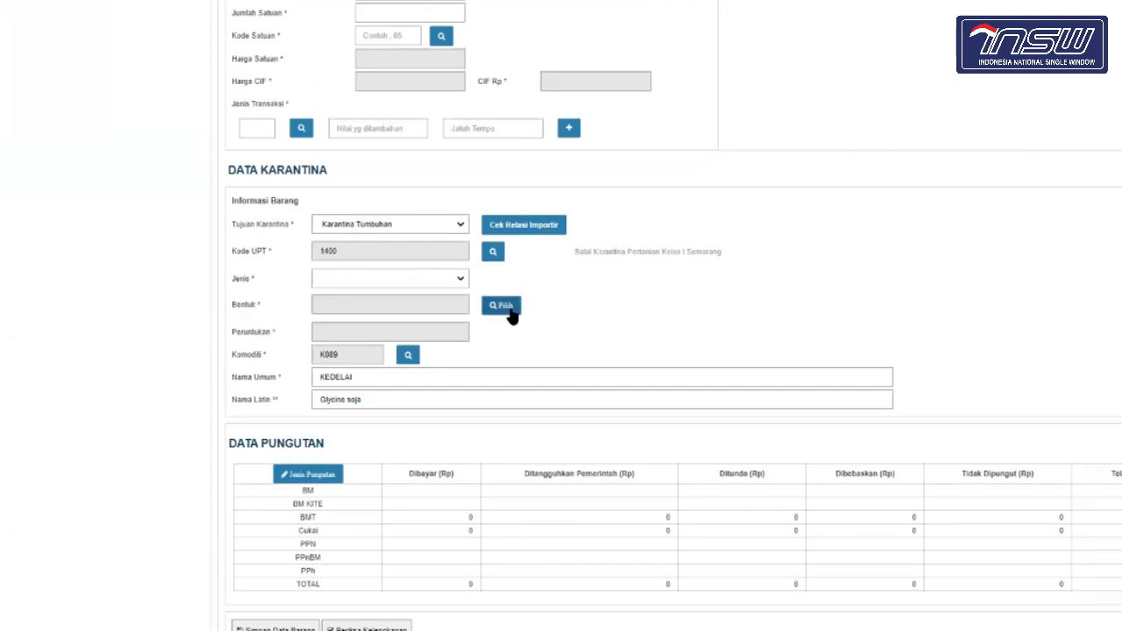
pyautogui.click(442, 279)
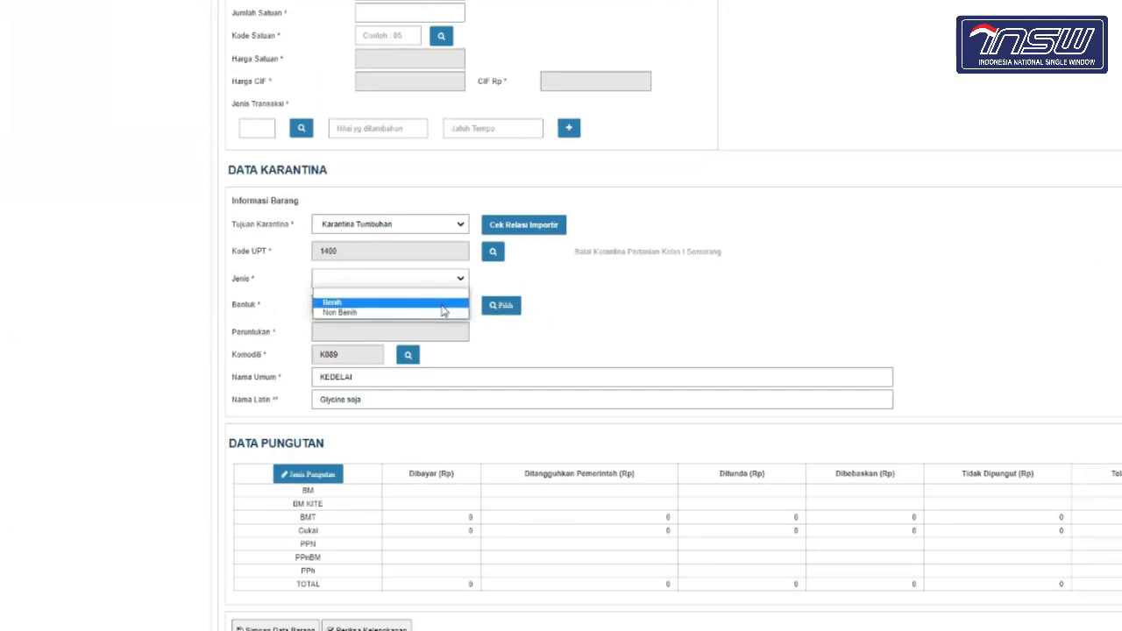
pyautogui.click(549, 341)
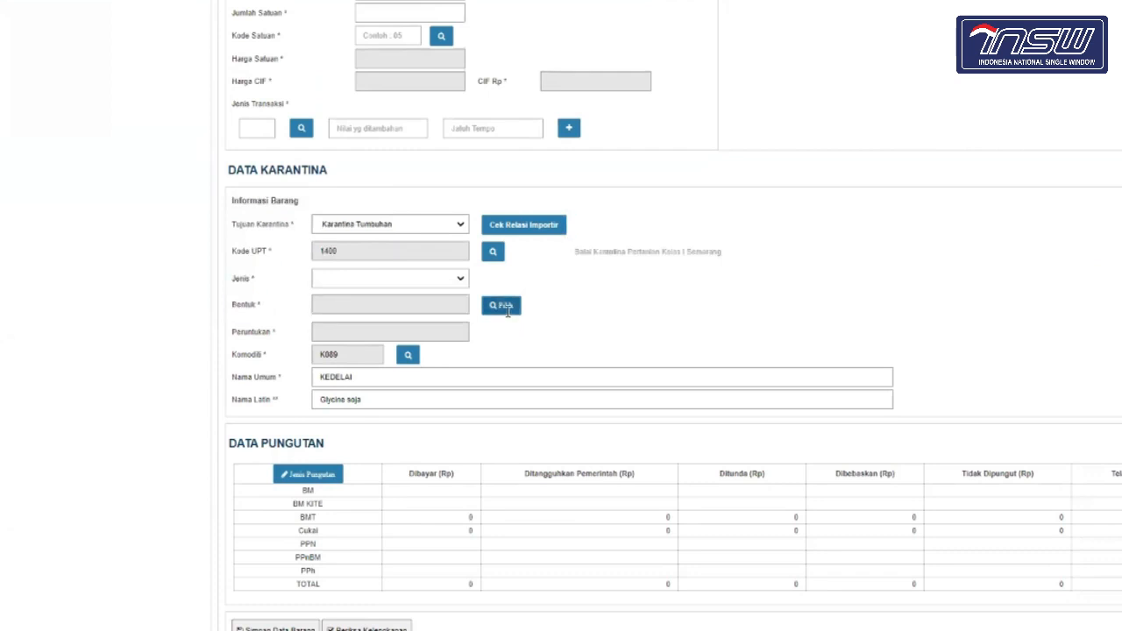
# Step: Set the quarantine Jenis to Non Benih
pyautogui.click(507, 313)
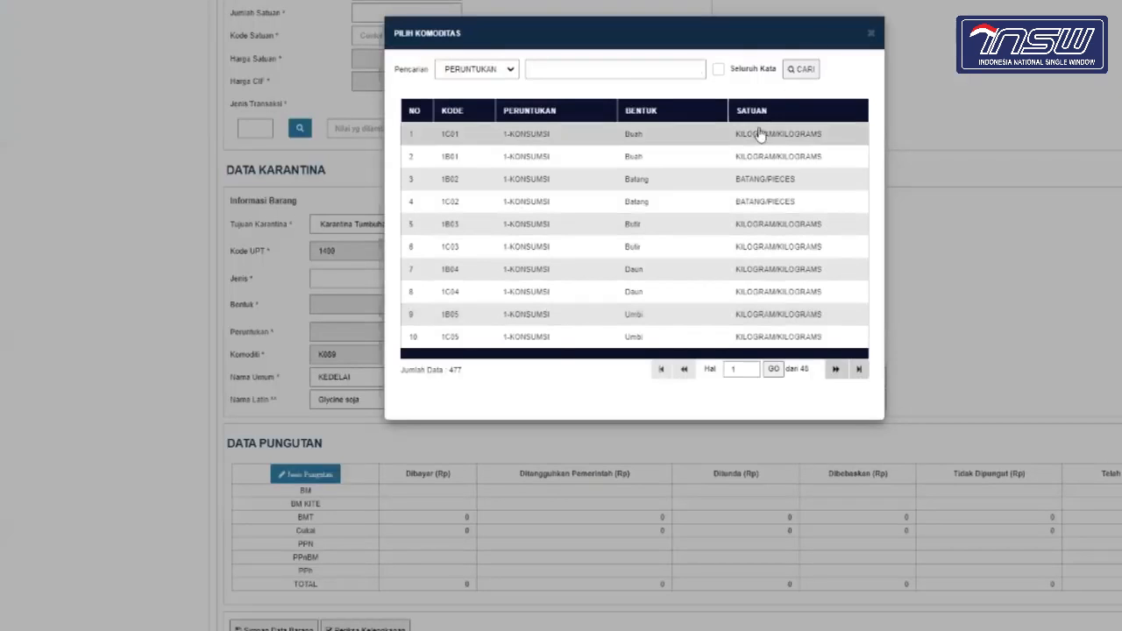
pyautogui.click(871, 37)
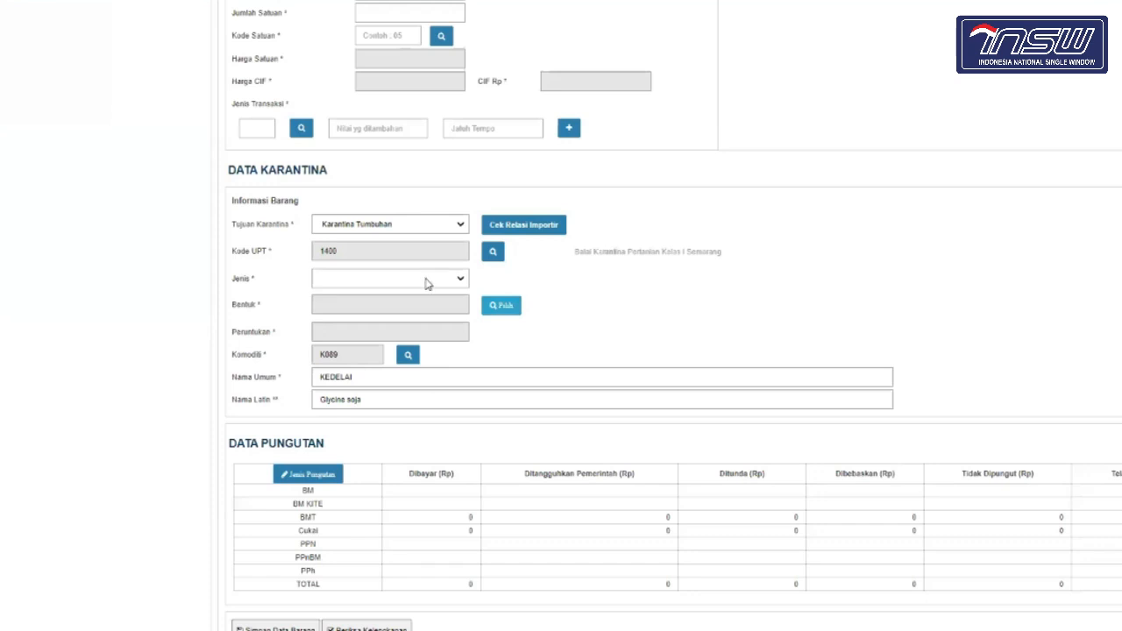
pyautogui.click(428, 284)
pyautogui.click(416, 313)
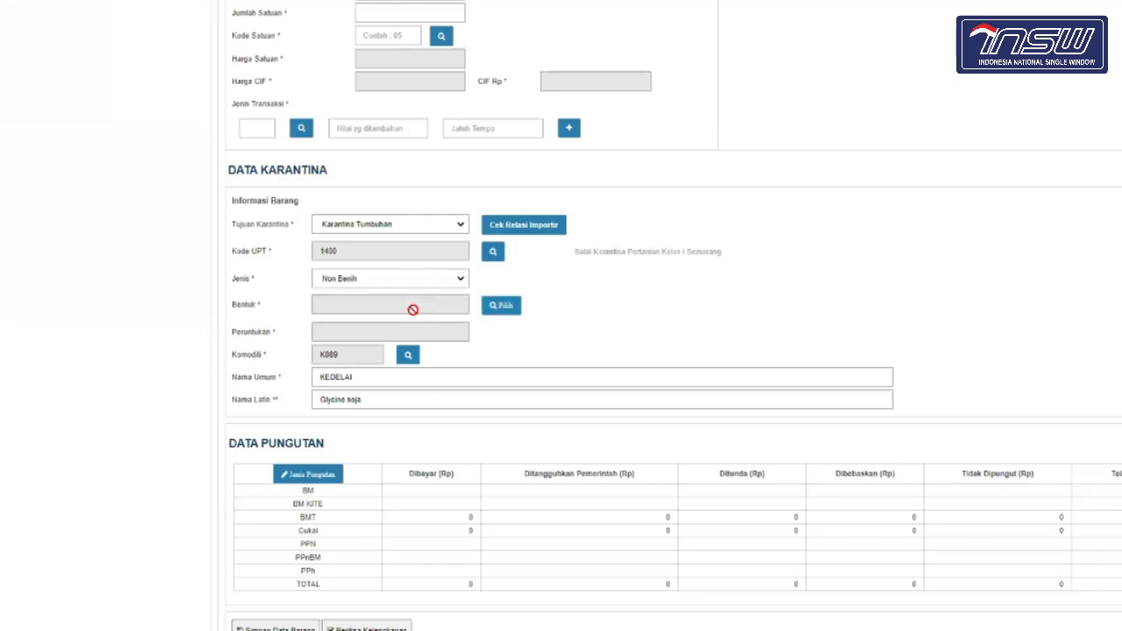
# Step: Choose commodity form Buah with purpose 1-KONSUMSI
pyautogui.click(503, 309)
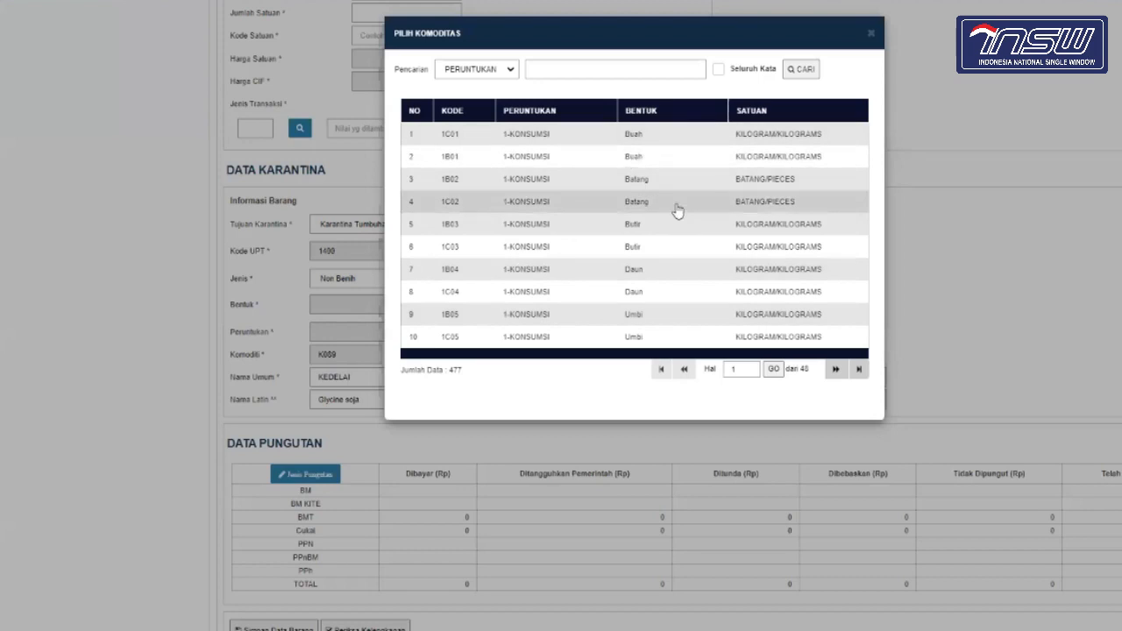
pyautogui.click(664, 132)
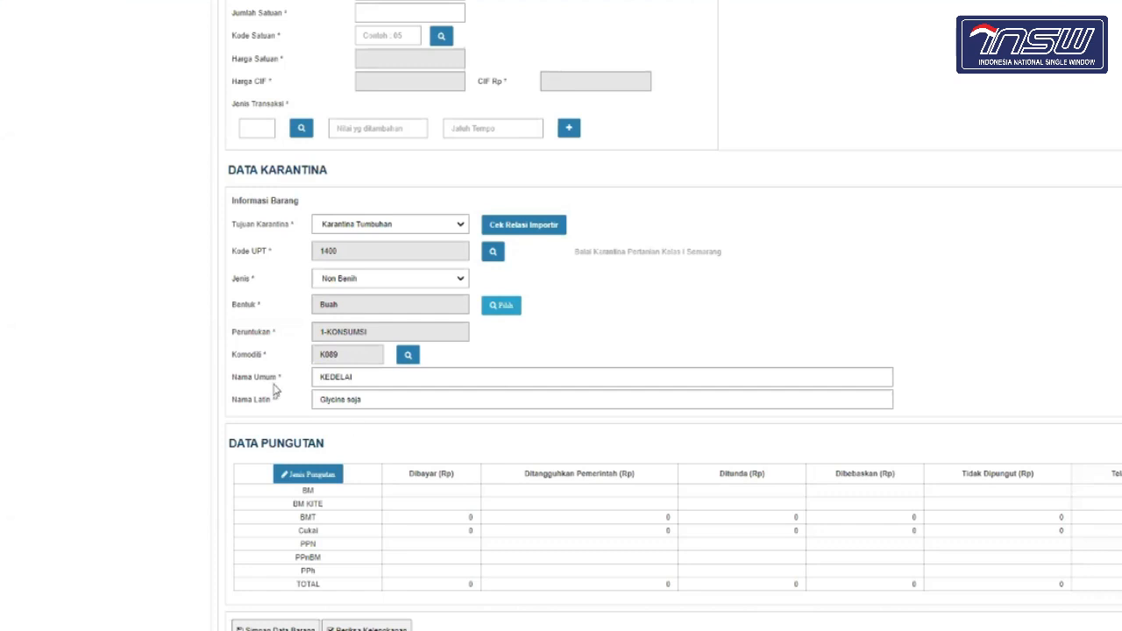
pyautogui.scroll(-1, 393, 413)
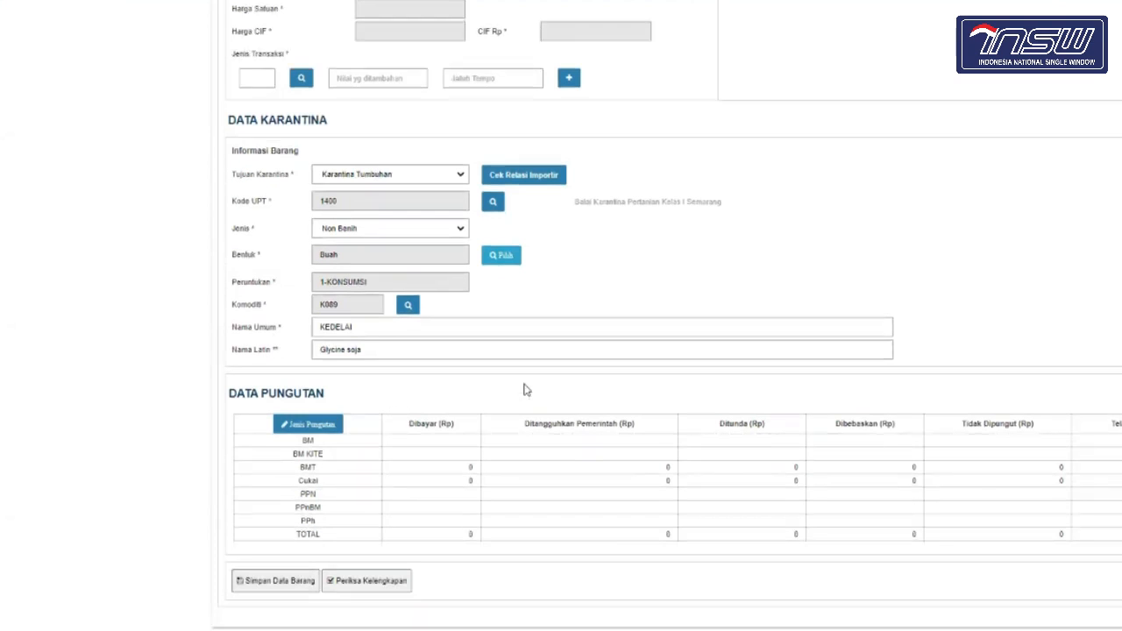
pyautogui.scroll(6, 525, 390)
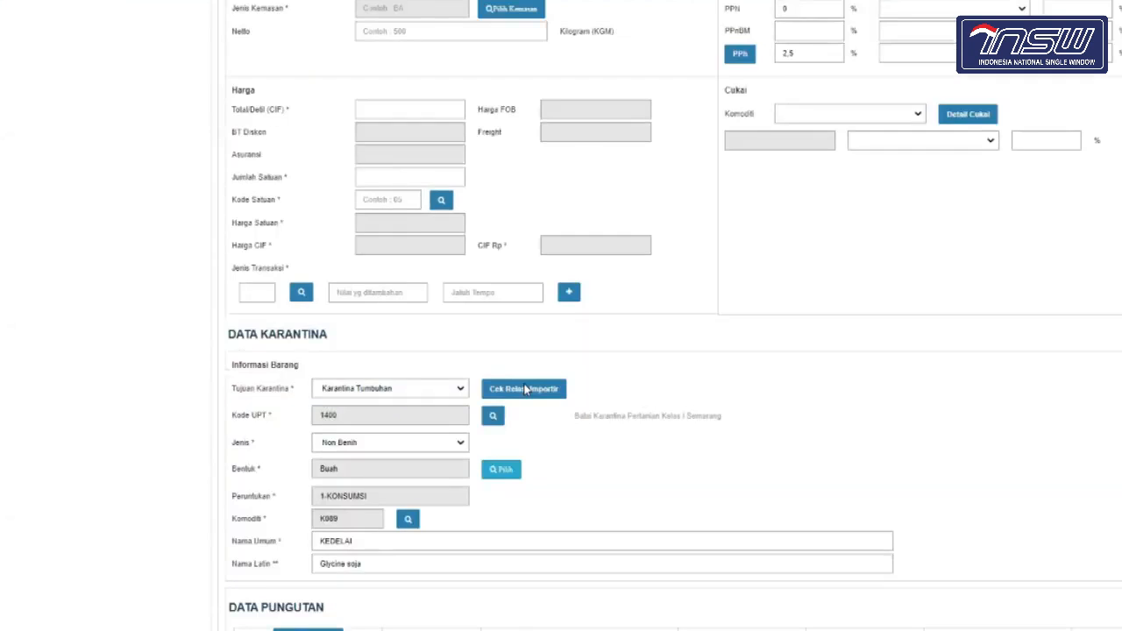
pyautogui.scroll(-4, 526, 381)
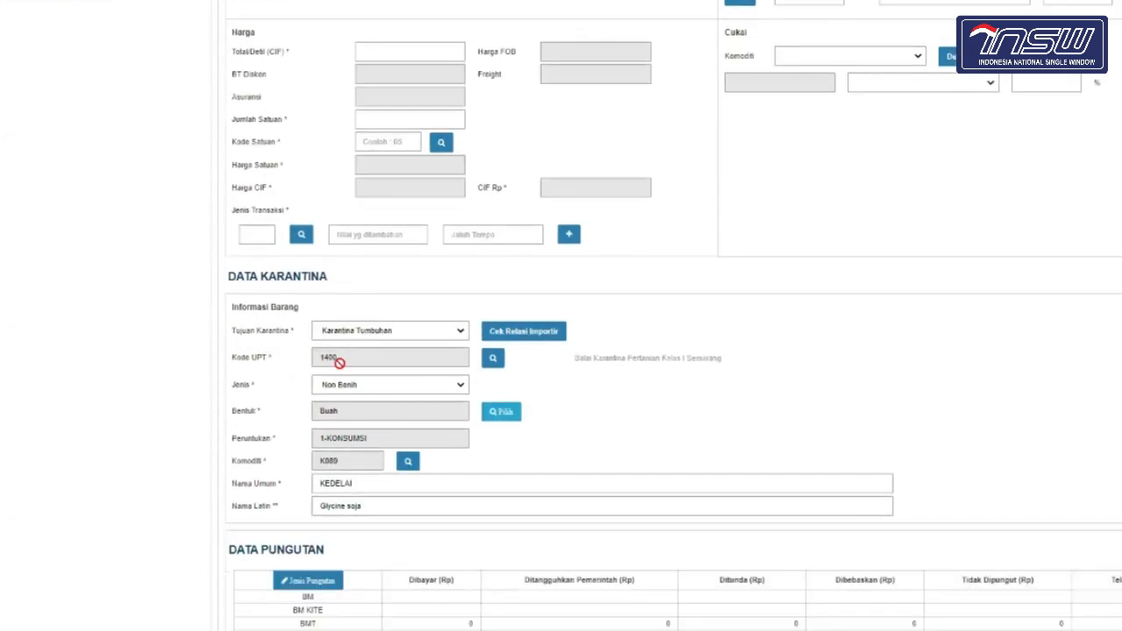
pyautogui.scroll(9, 420, 371)
# Step: Enter item description 'kedelai' and country of origin JP (Japan)
pyautogui.scroll(-5, 420, 371)
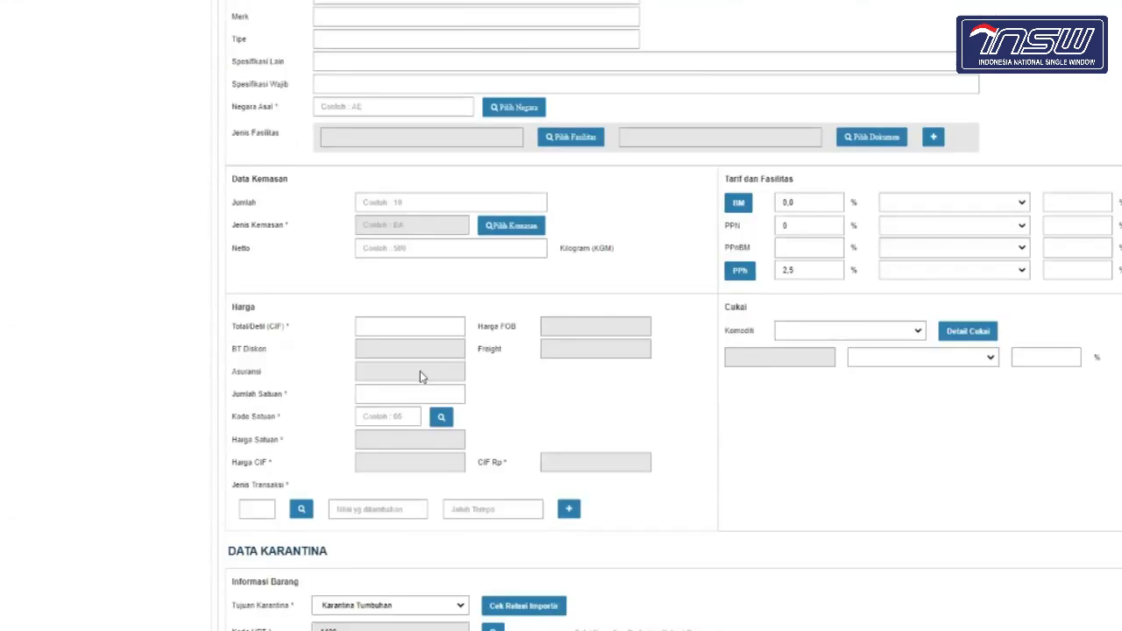
pyautogui.scroll(3, 371, 278)
pyautogui.click(379, 240)
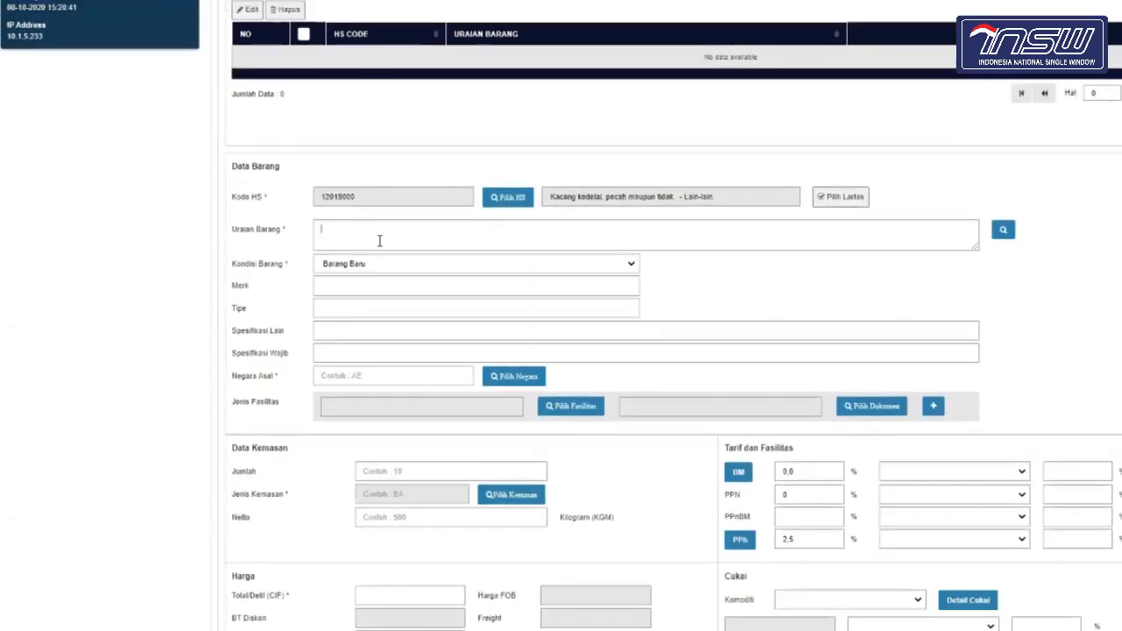
pyautogui.write('kedelai')
pyautogui.scroll(-1, 380, 240)
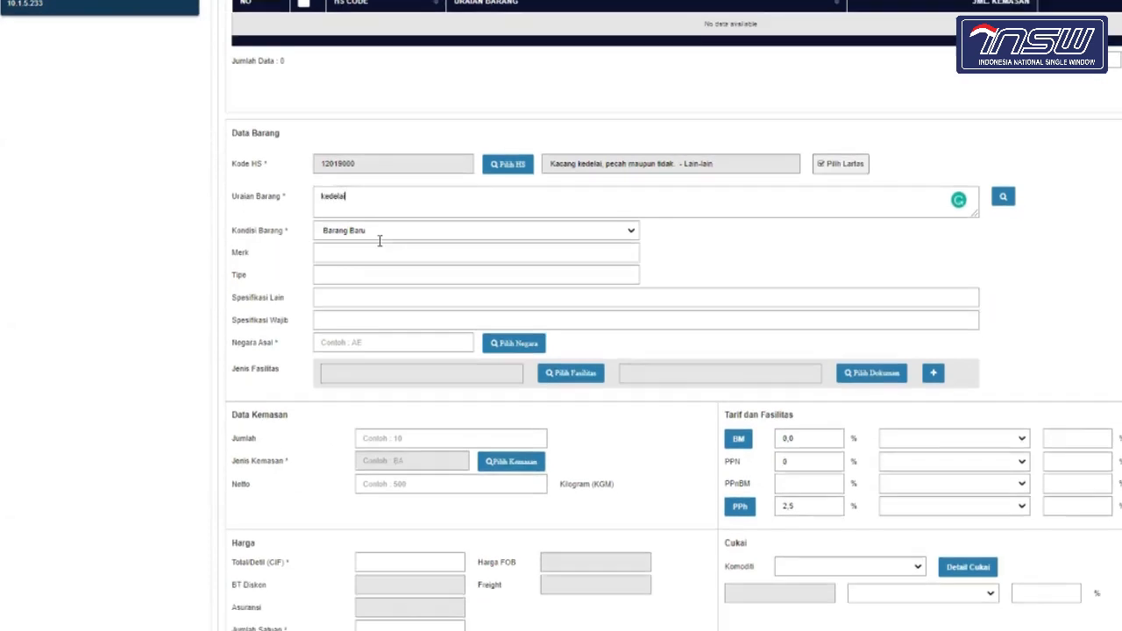
pyautogui.click(379, 325)
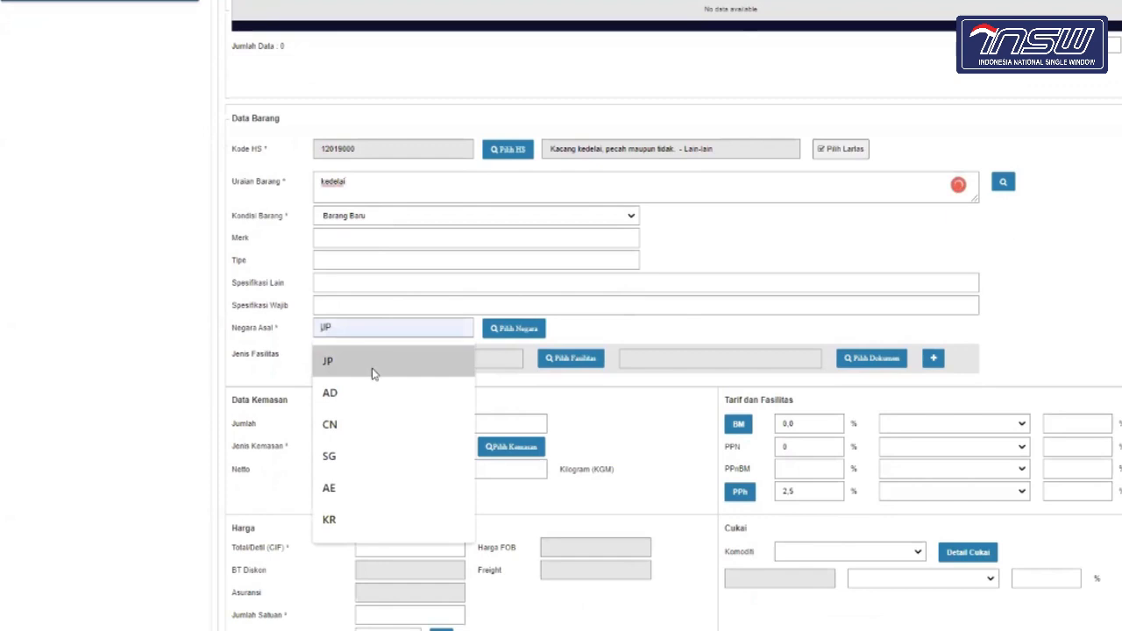
pyautogui.click(376, 368)
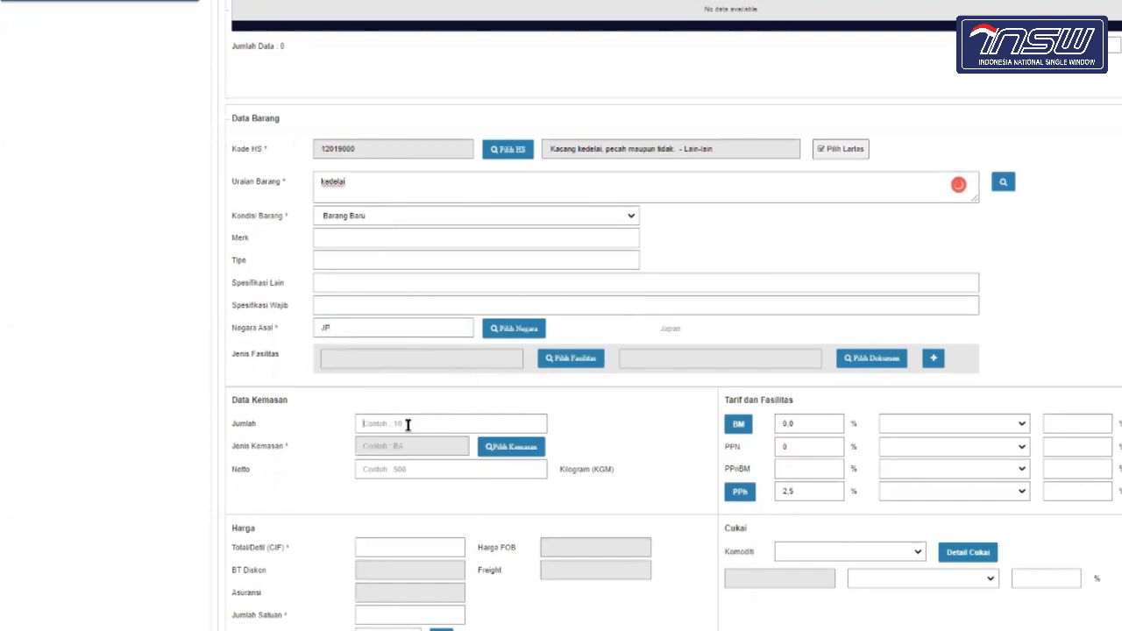
# Step: Set packaging to 10 × 1A steel drums with net weight 450 kg
pyautogui.click(409, 426)
pyautogui.click(408, 456)
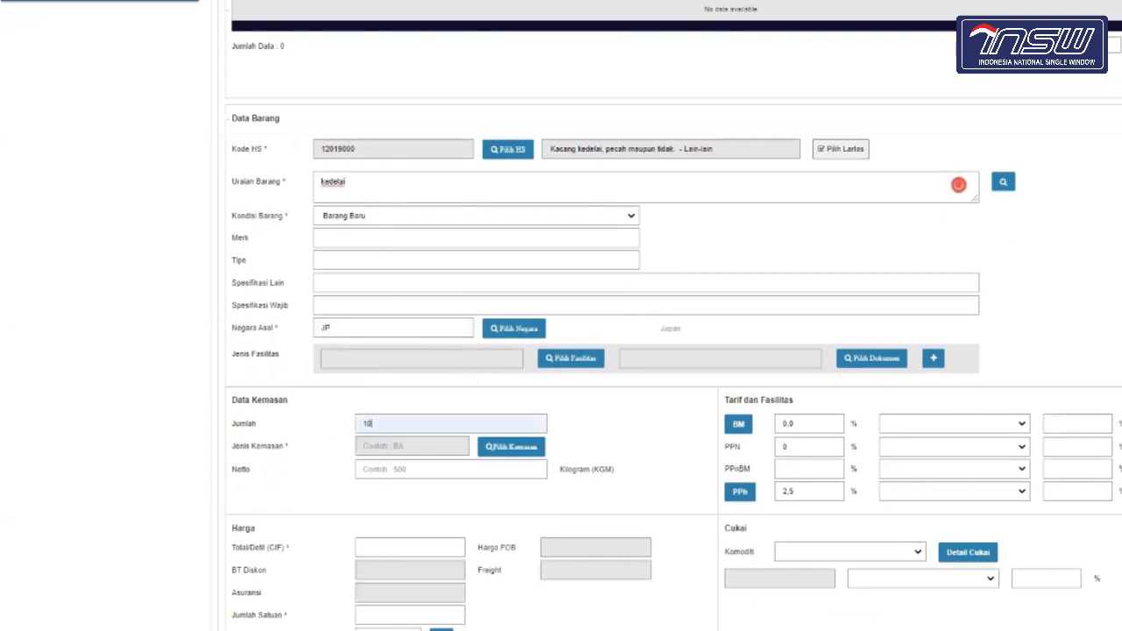
pyautogui.click(490, 455)
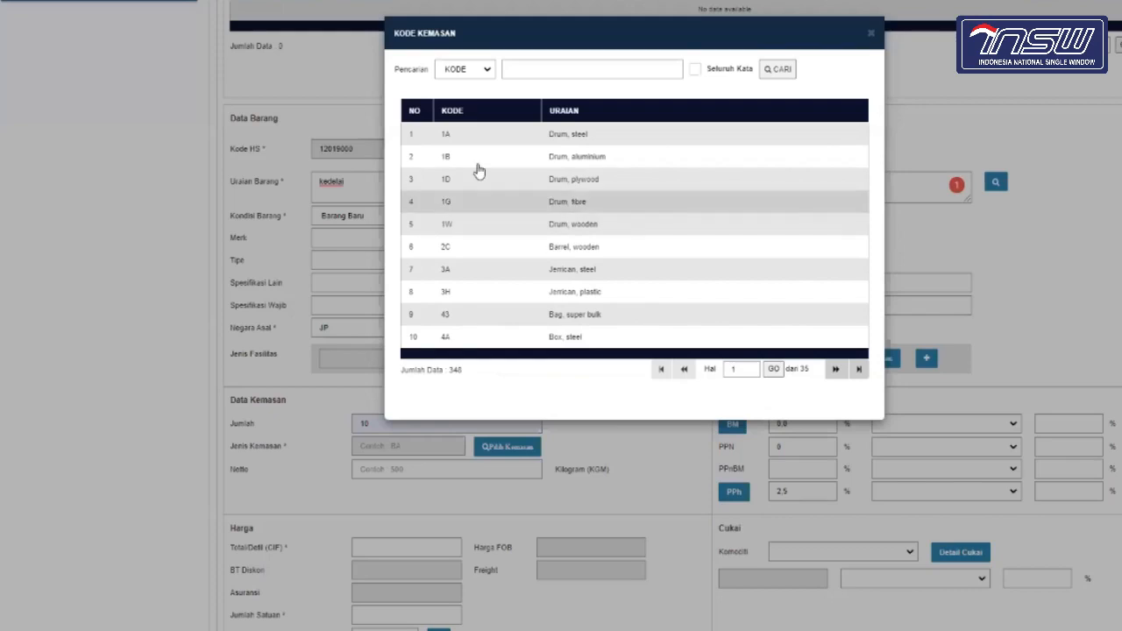
pyautogui.click(542, 140)
pyautogui.click(396, 469)
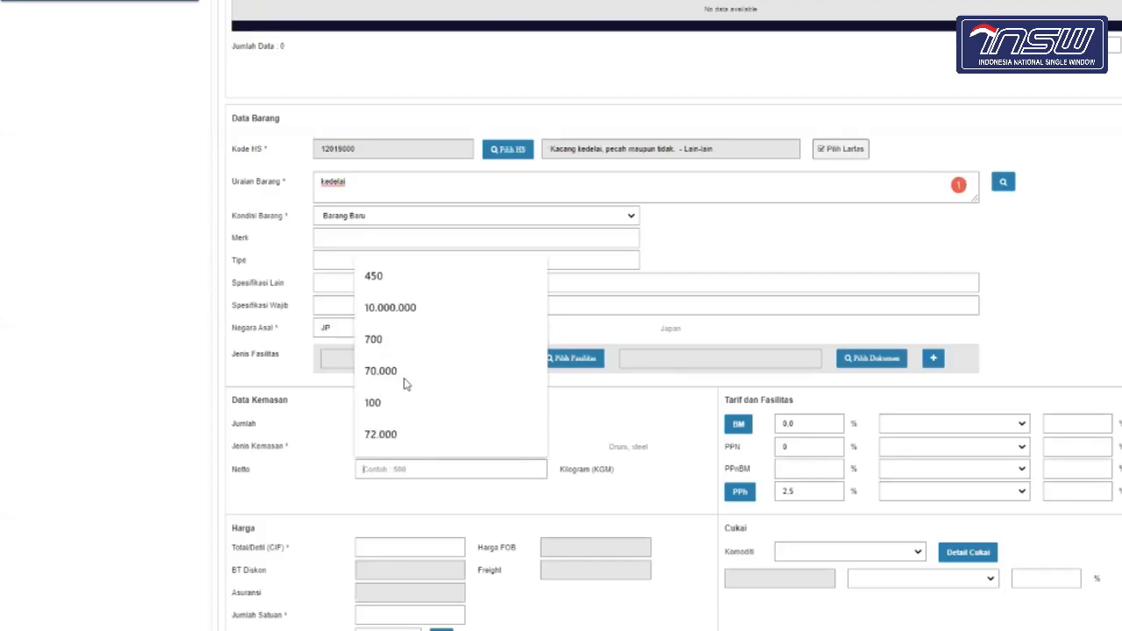
pyautogui.click(404, 278)
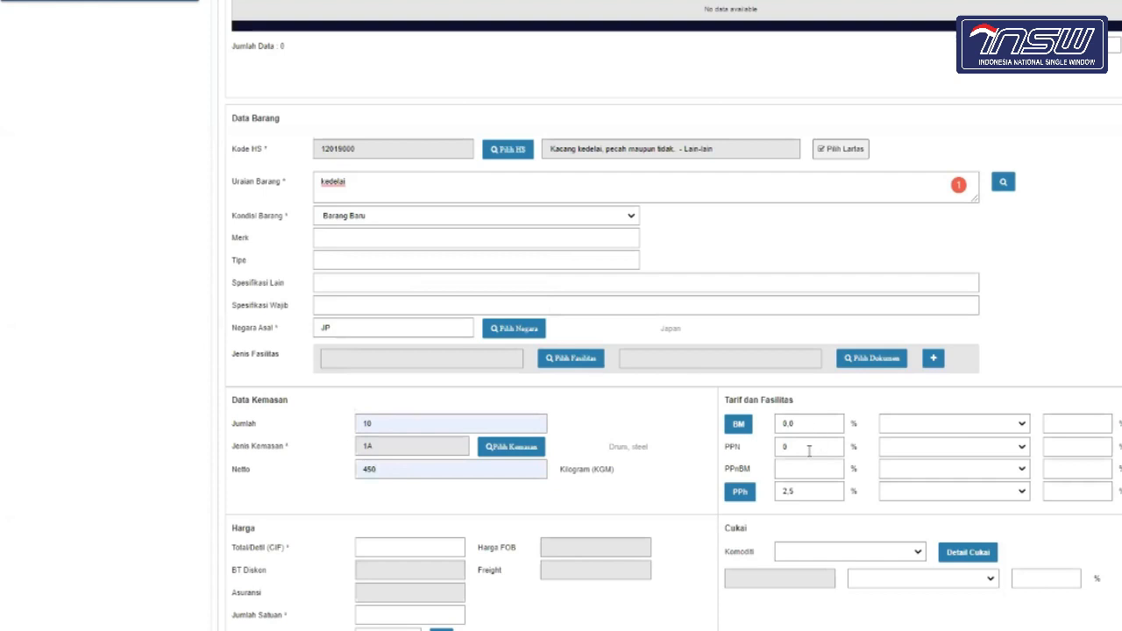
# Step: Set total value 1.000, 10 units of KGM, and transaction type NTR
pyautogui.scroll(-1, 808, 450)
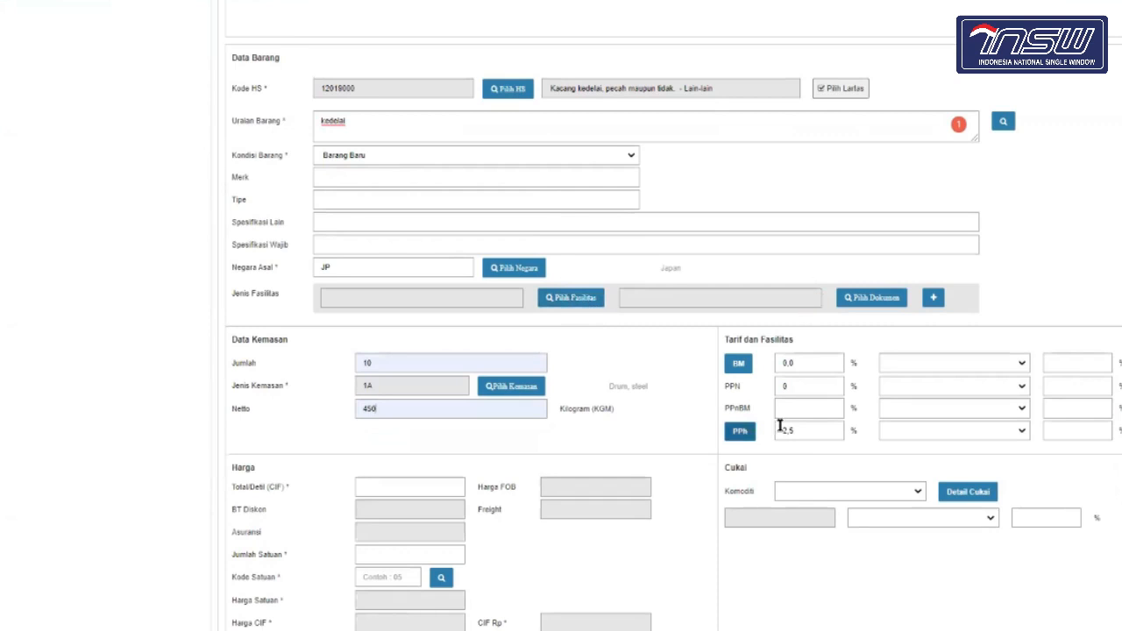
pyautogui.scroll(-3, 797, 436)
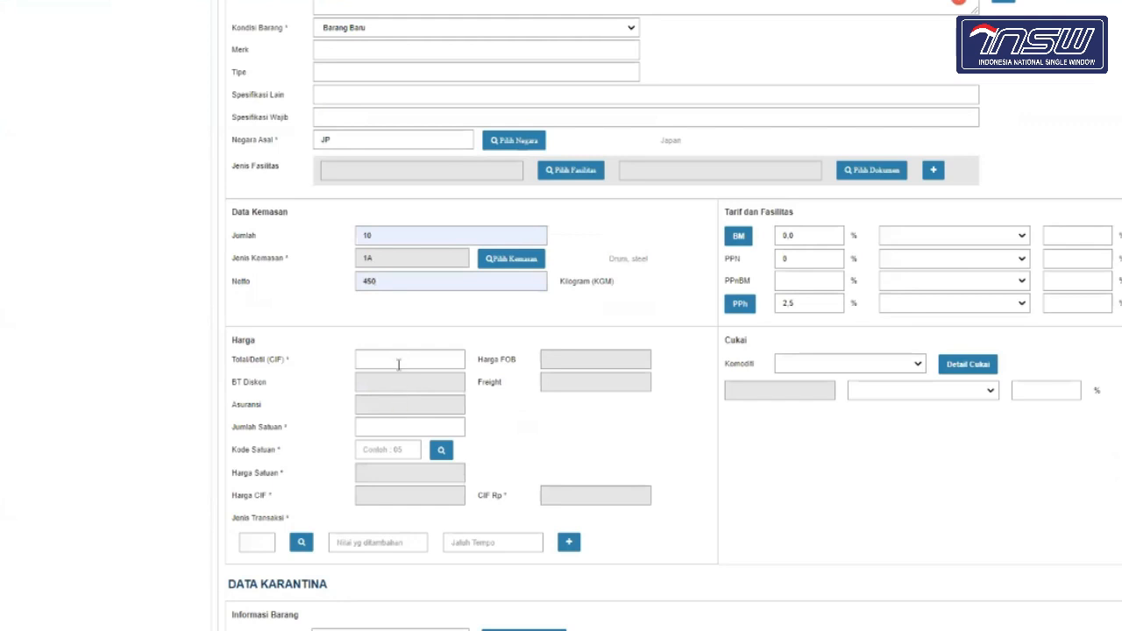
pyautogui.scroll(-5, 393, 451)
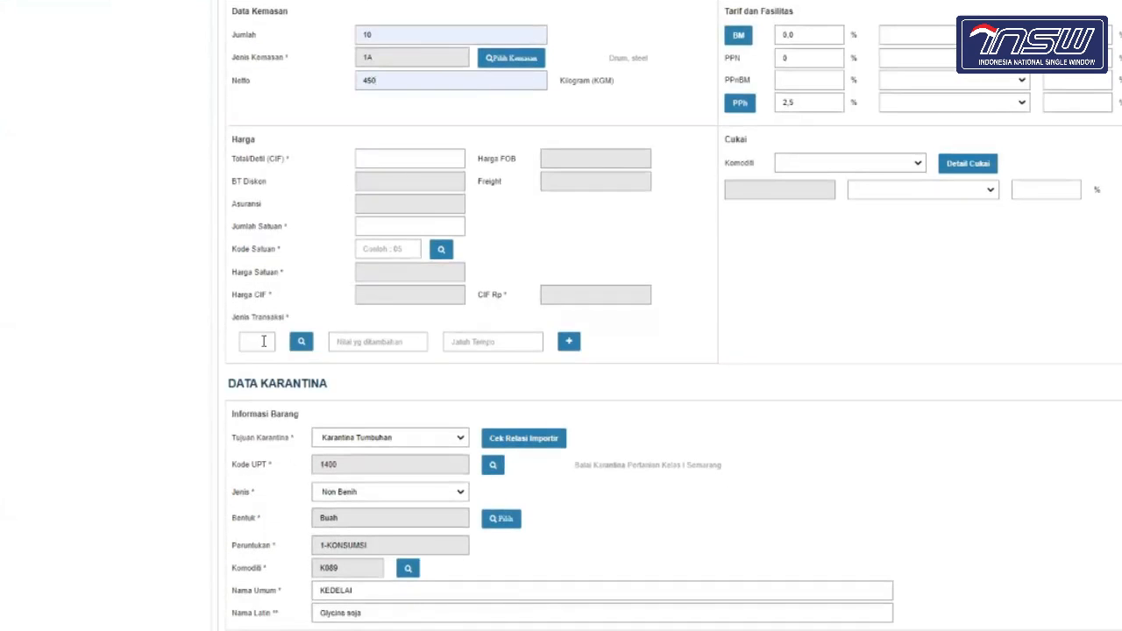
pyautogui.scroll(-1, 412, 396)
pyautogui.scroll(2, 413, 396)
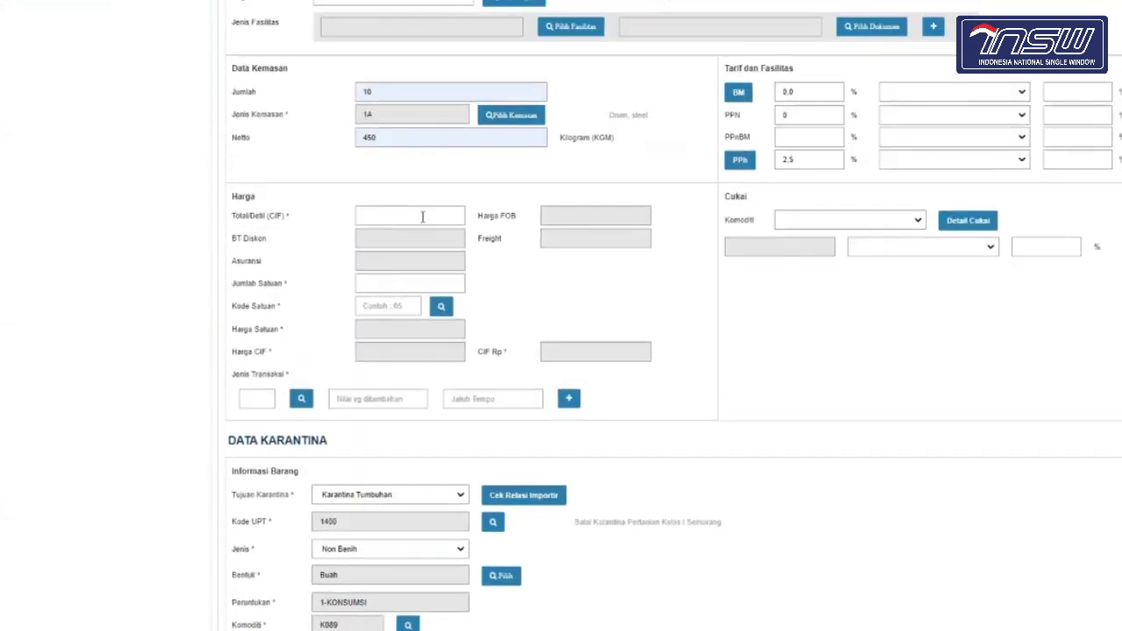
pyautogui.click(423, 217)
pyautogui.click(415, 245)
pyautogui.click(399, 285)
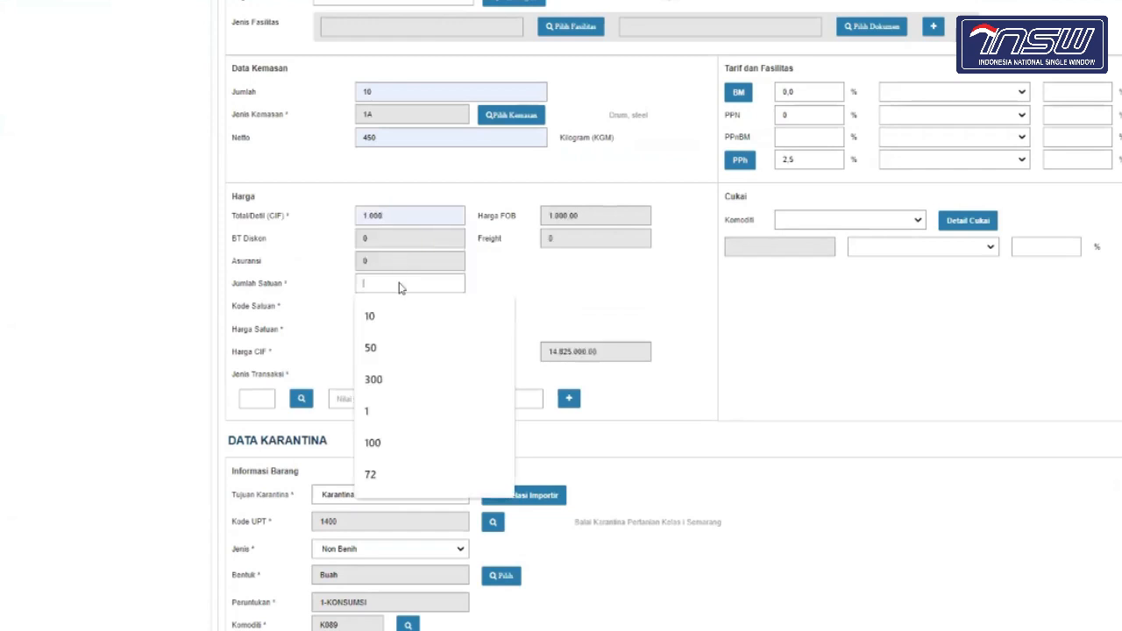
pyautogui.click(392, 316)
pyautogui.click(391, 341)
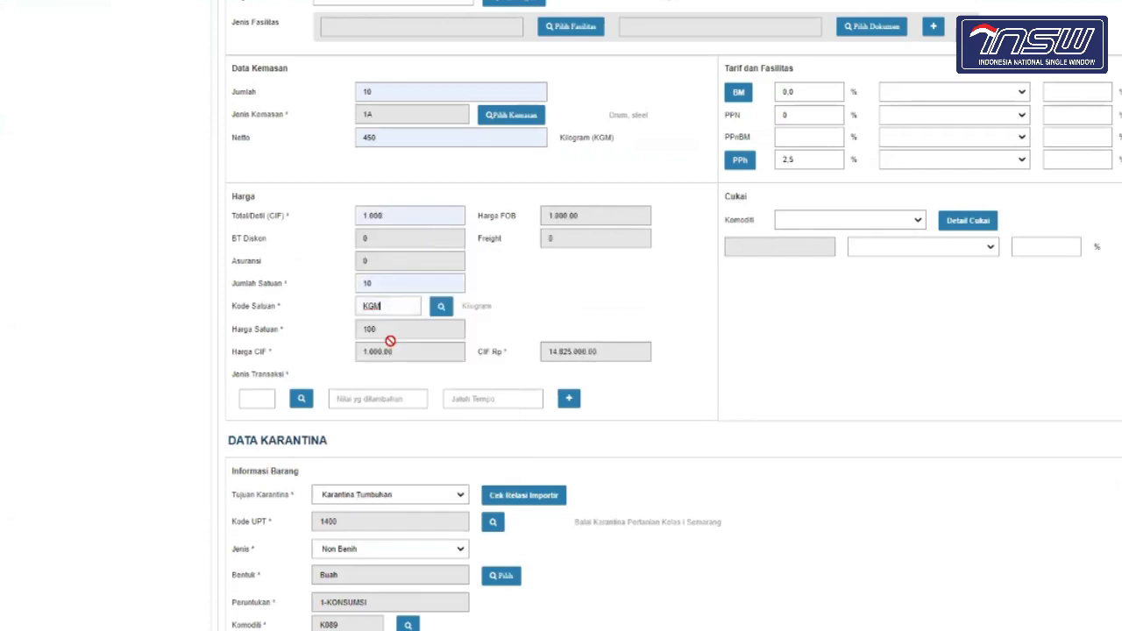
pyautogui.click(263, 397)
pyautogui.click(265, 432)
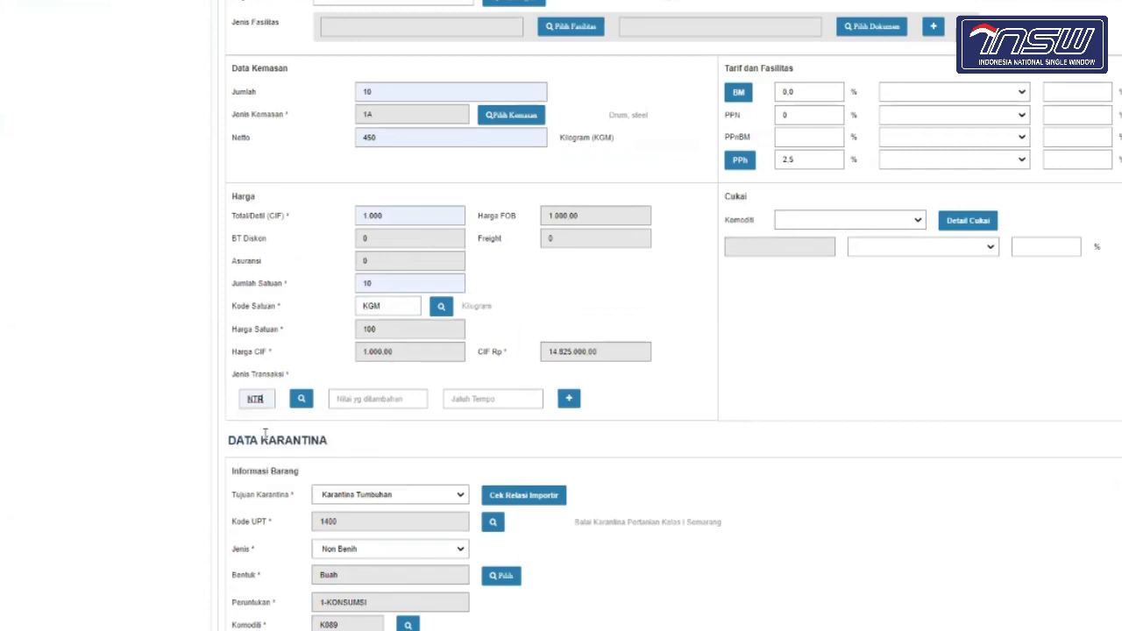
pyautogui.scroll(-5, 363, 463)
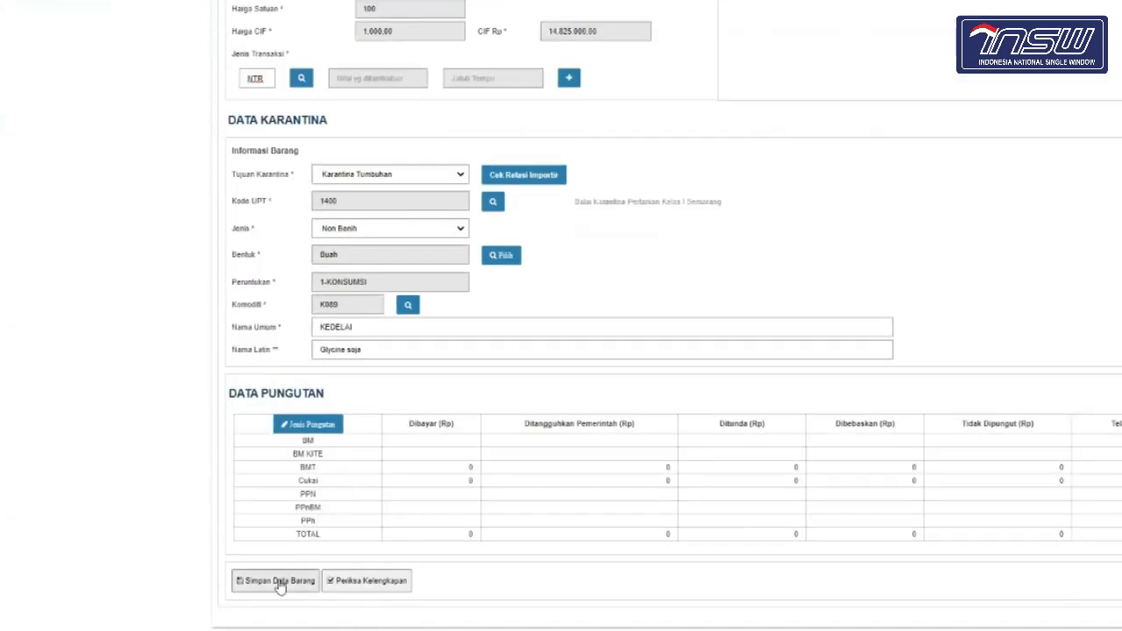
# Step: After the save is rejected for unit code KGM, change Kode Satuan to TNE
pyautogui.click(278, 583)
pyautogui.click(748, 253)
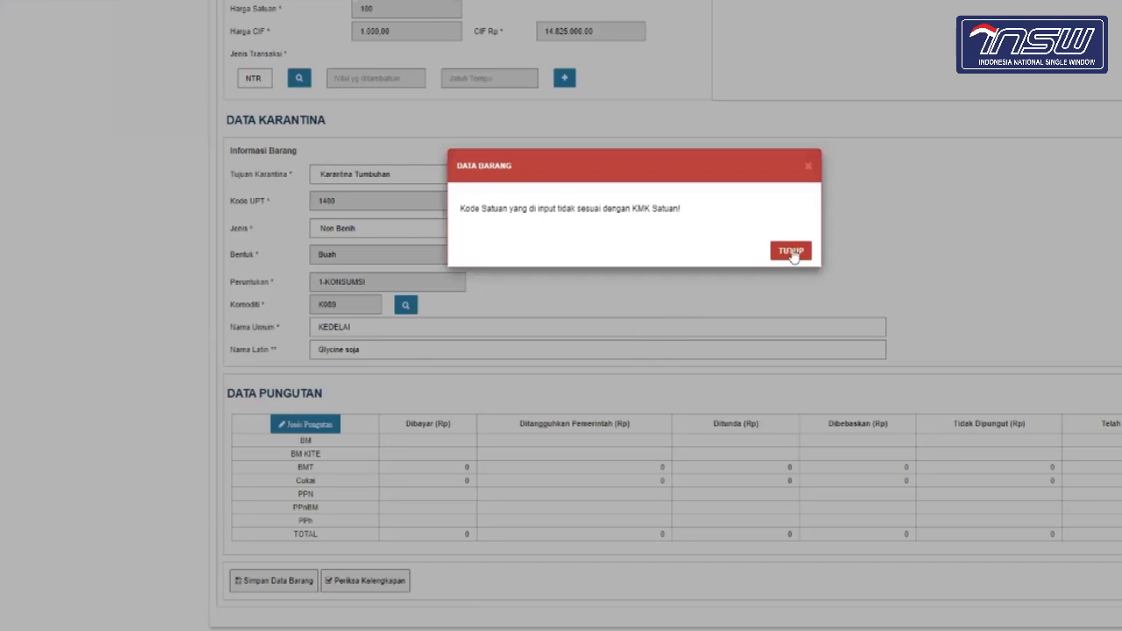
pyautogui.click(792, 254)
pyautogui.scroll(5, 791, 253)
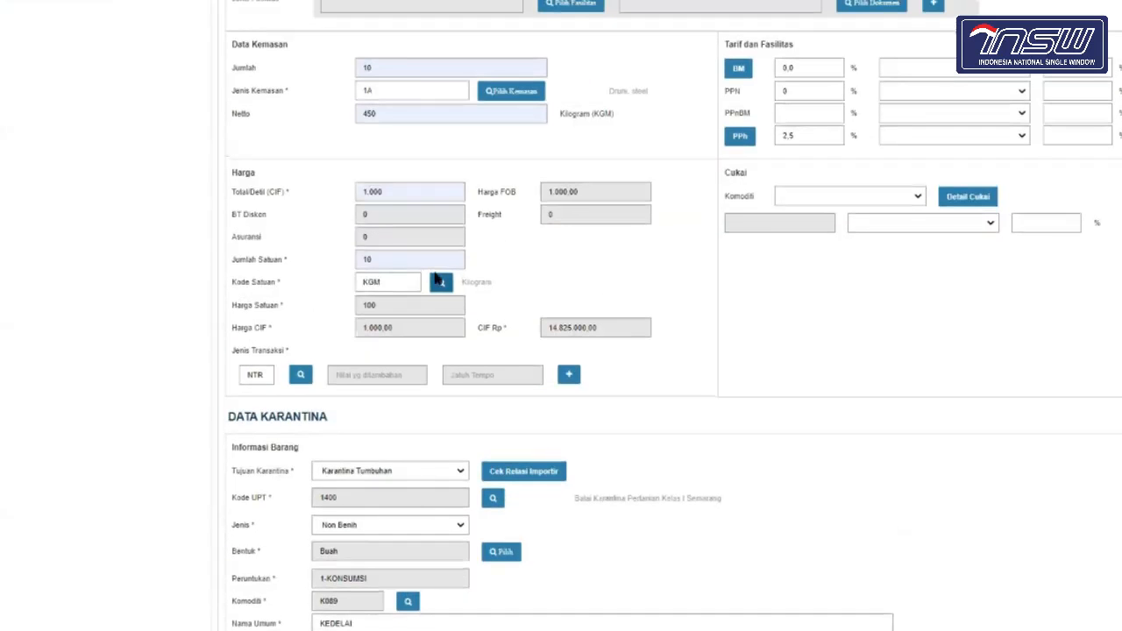
pyautogui.press('BackSpace')
pyautogui.press('BackSpace')
pyautogui.press('BackSpace')
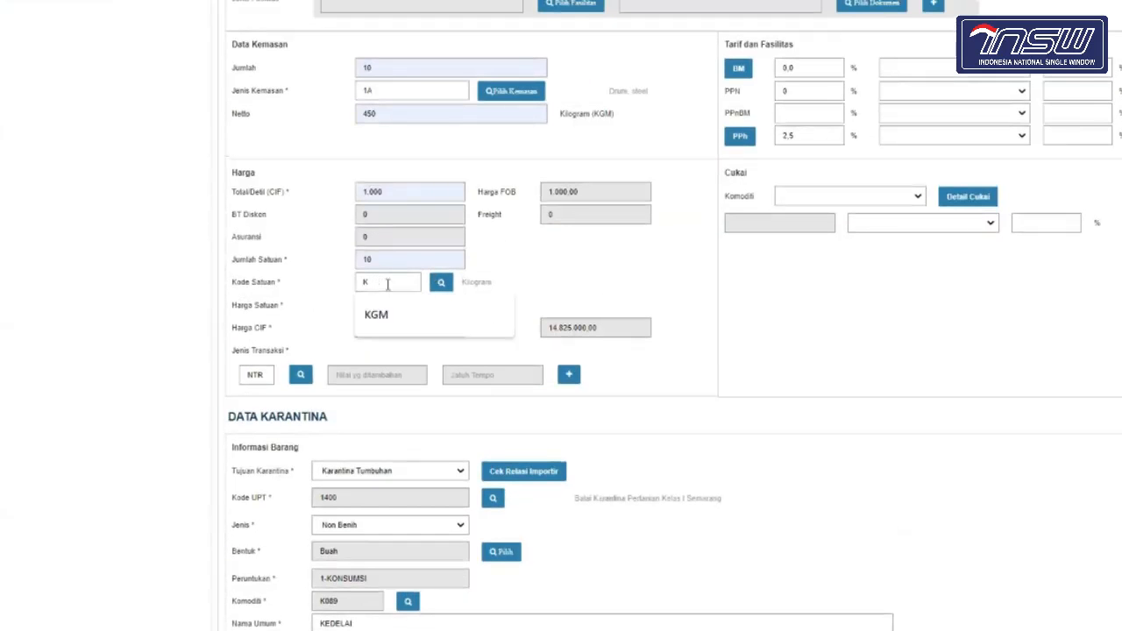
pyautogui.write('TNE')
pyautogui.click(386, 314)
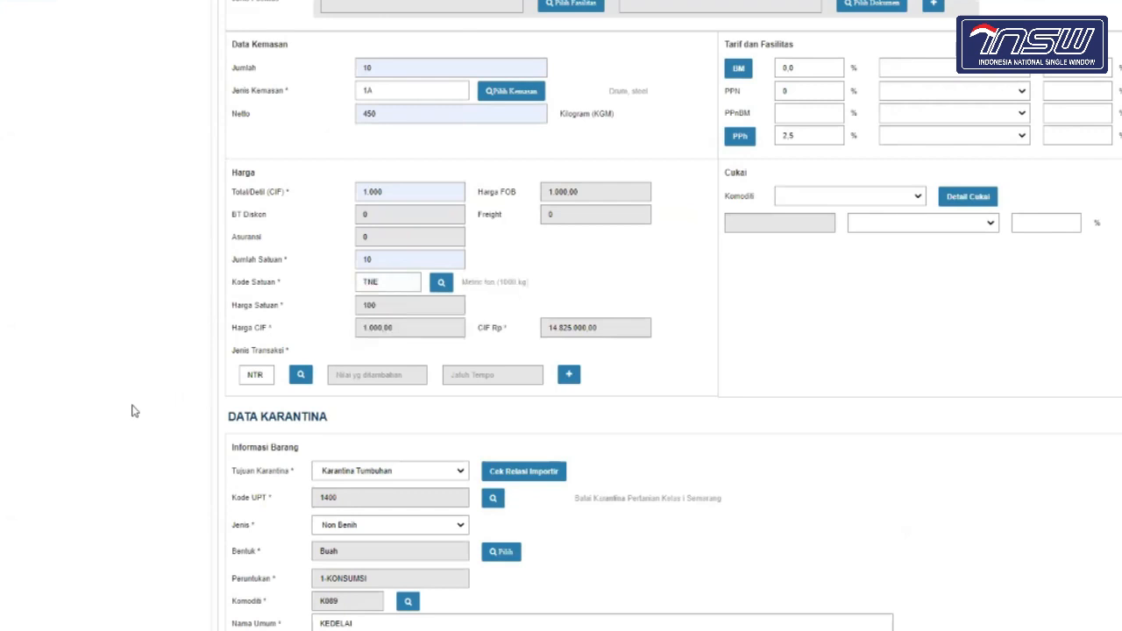
# Step: Save the kedelai item data and confirm the success message
pyautogui.scroll(-3, 132, 412)
pyautogui.click(249, 586)
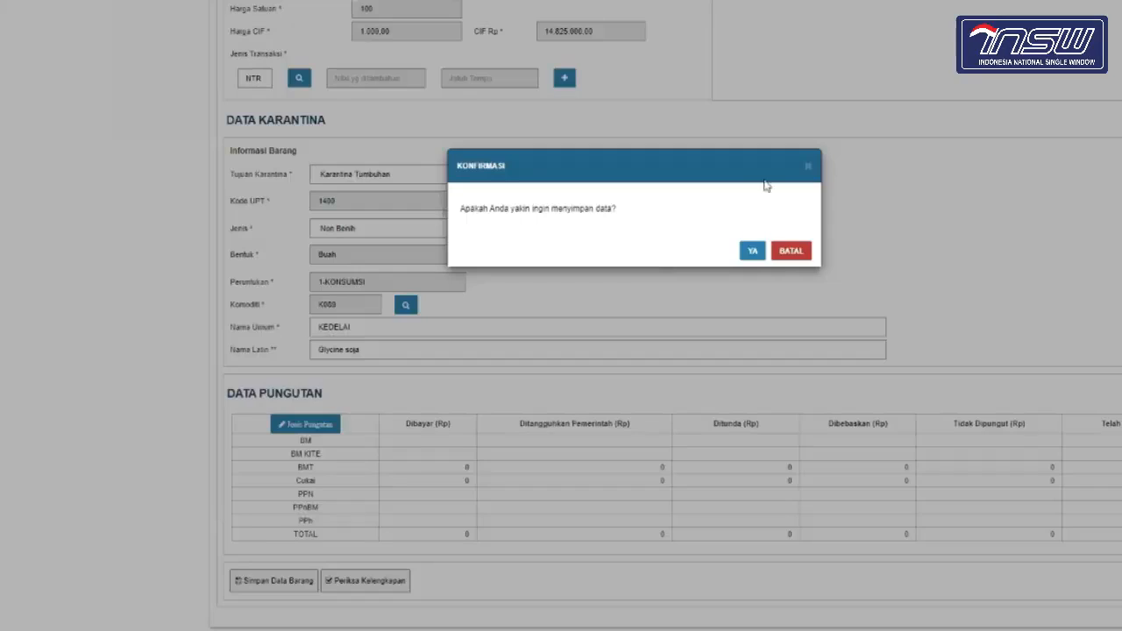
pyautogui.click(752, 251)
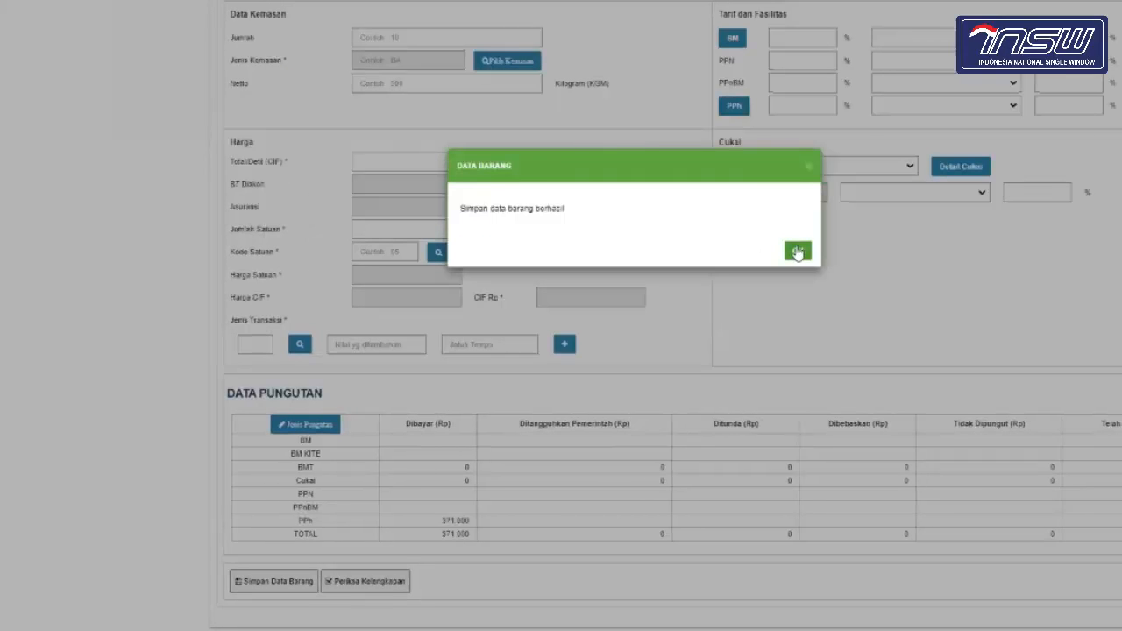
pyautogui.click(798, 252)
pyautogui.scroll(10, 798, 251)
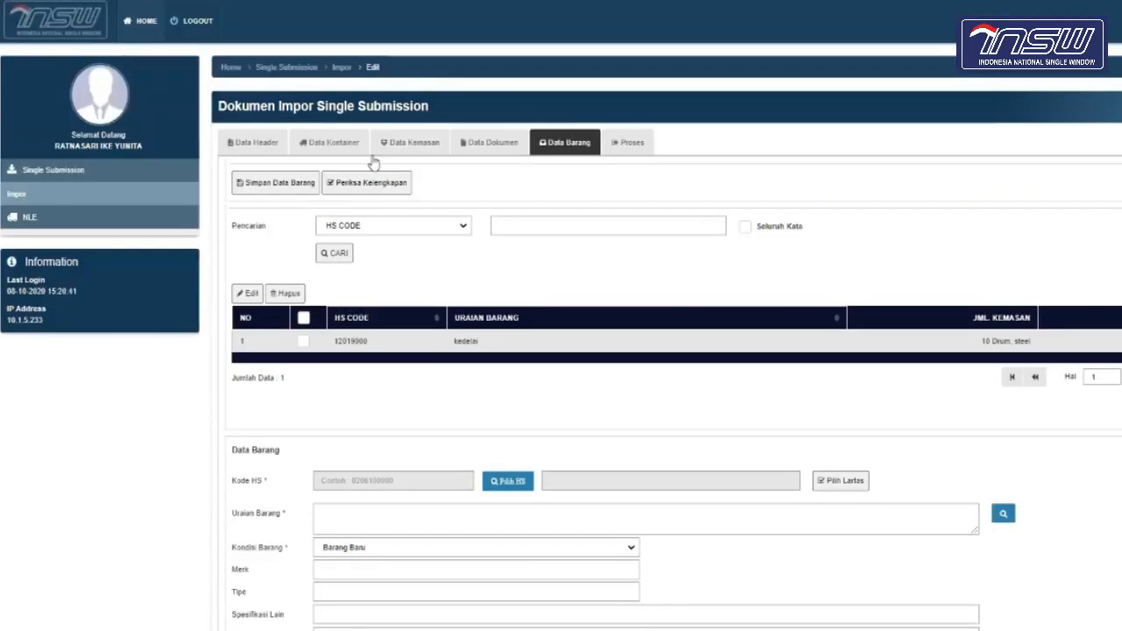
# Step: Review the Data Header, then view Proses status: KT.2/KT.9 Belum Lengkap, PIB Lengkap
pyautogui.click(235, 140)
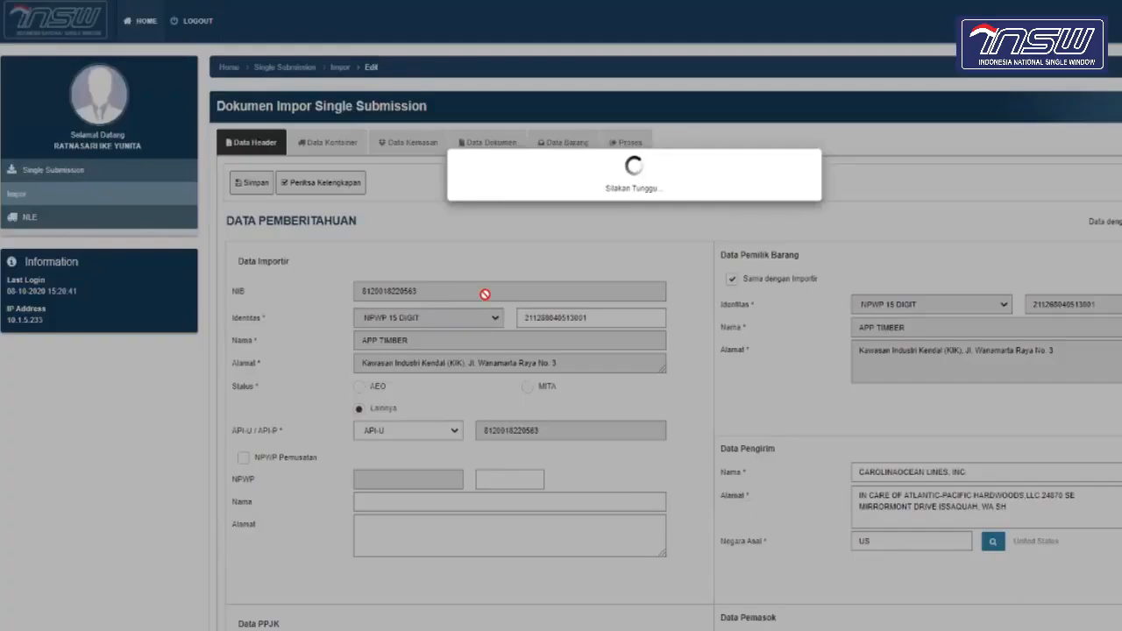
pyautogui.scroll(-15, 485, 294)
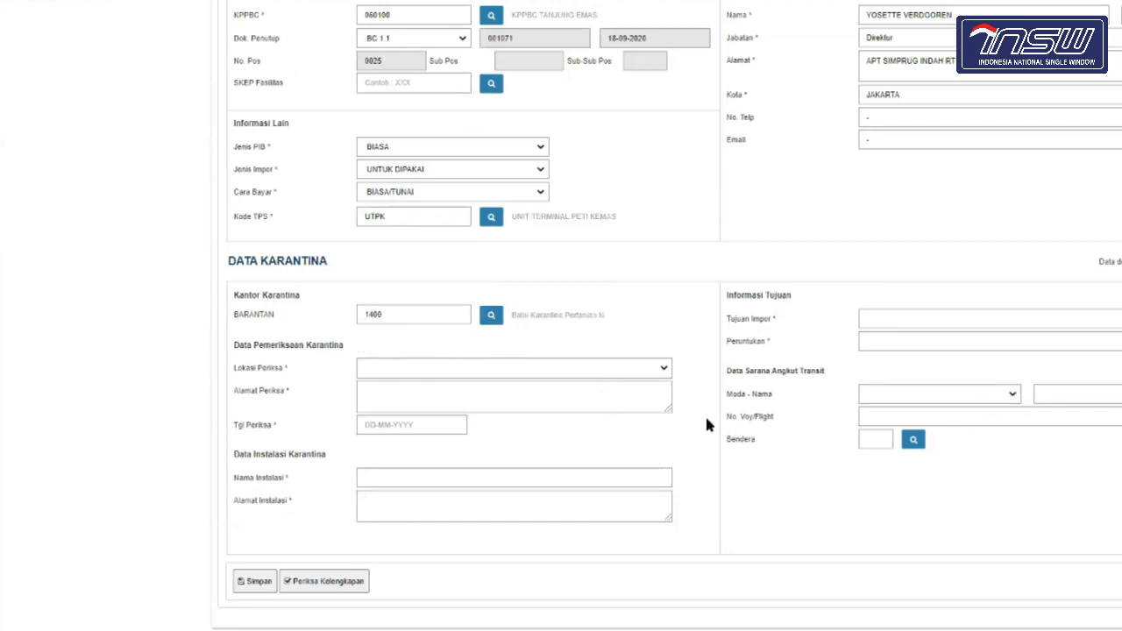
pyautogui.scroll(15, 707, 424)
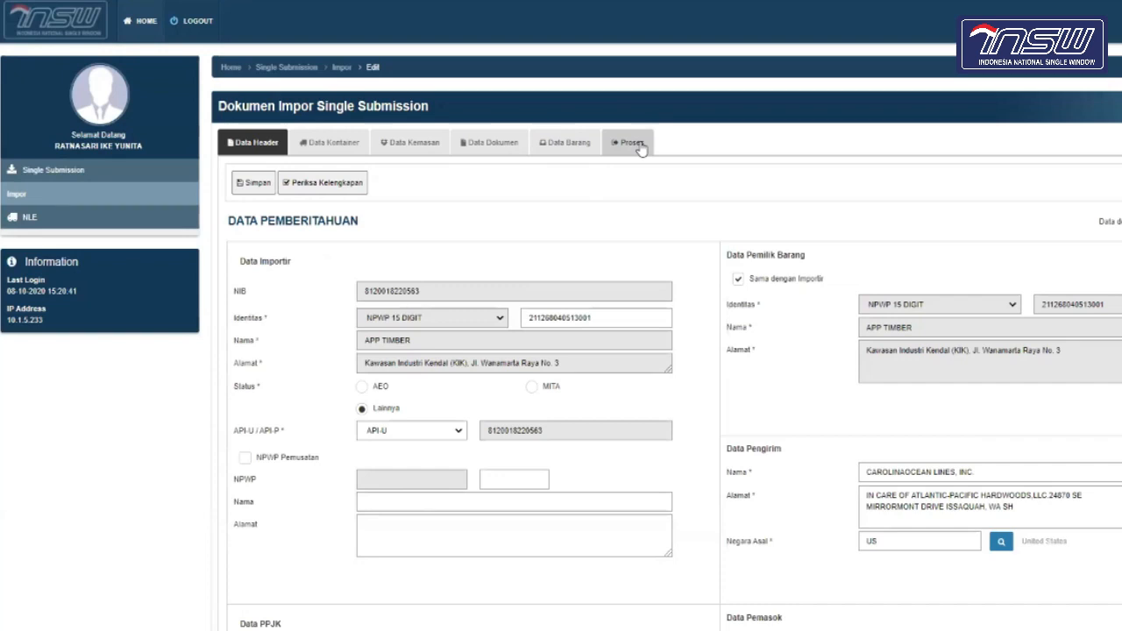
pyautogui.click(639, 145)
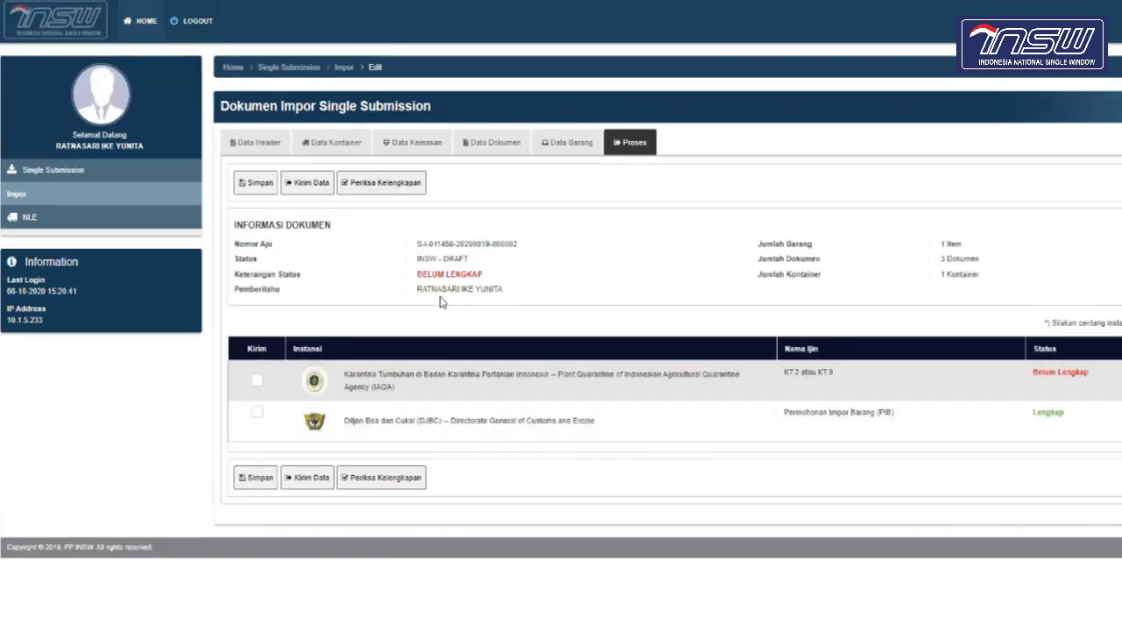
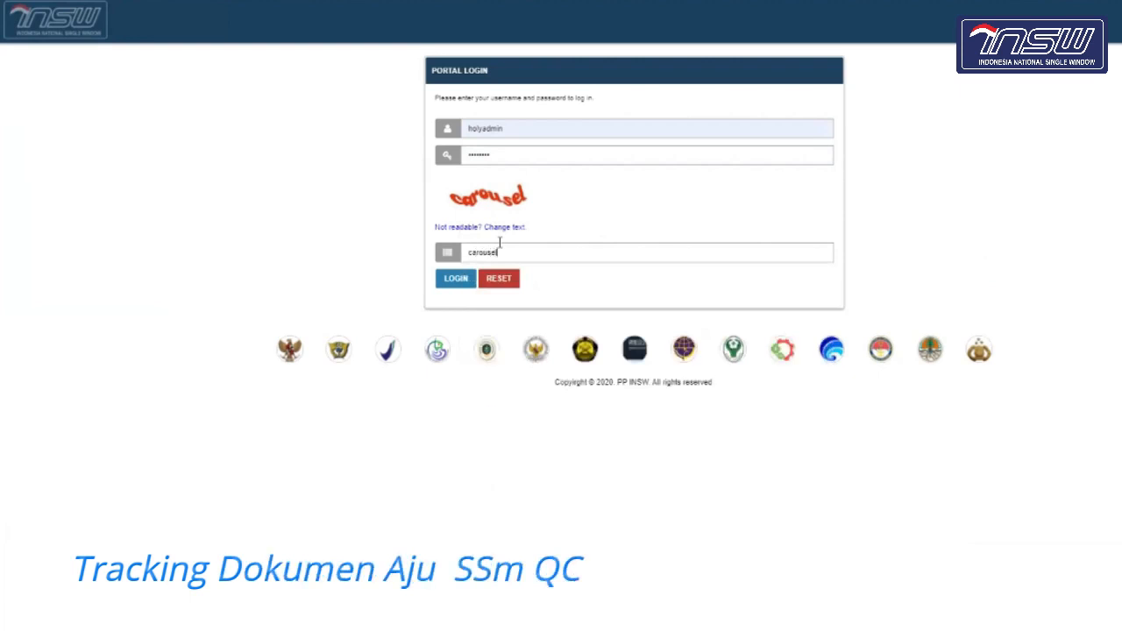
# Step: Enter the captcha code and log in to reach the home dashboard
pyautogui.click(455, 281)
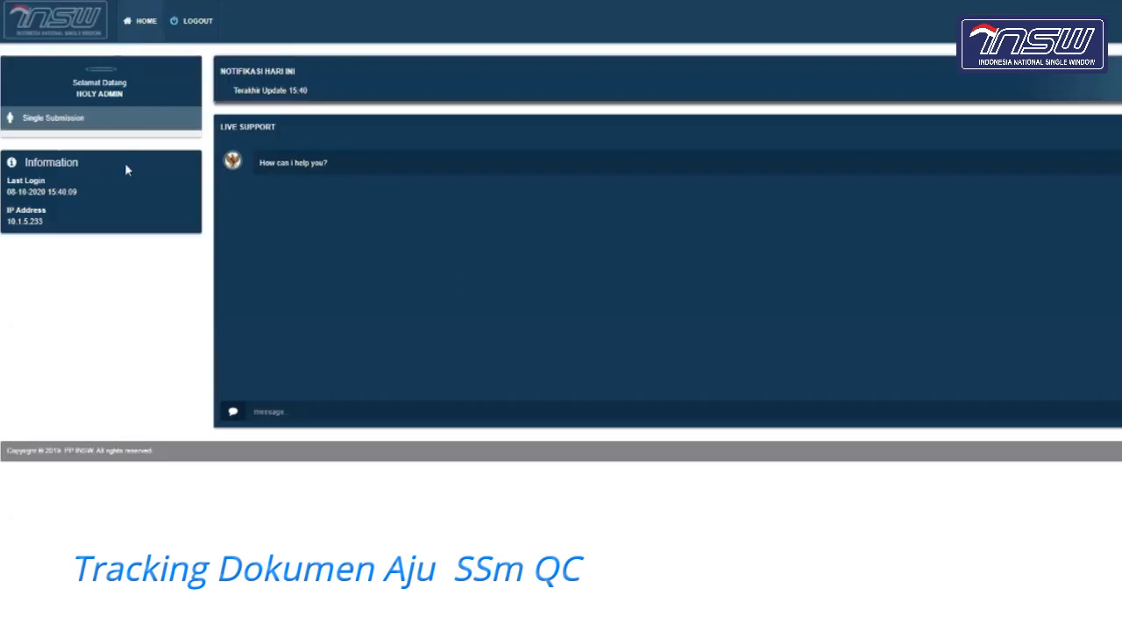
pyautogui.click(94, 127)
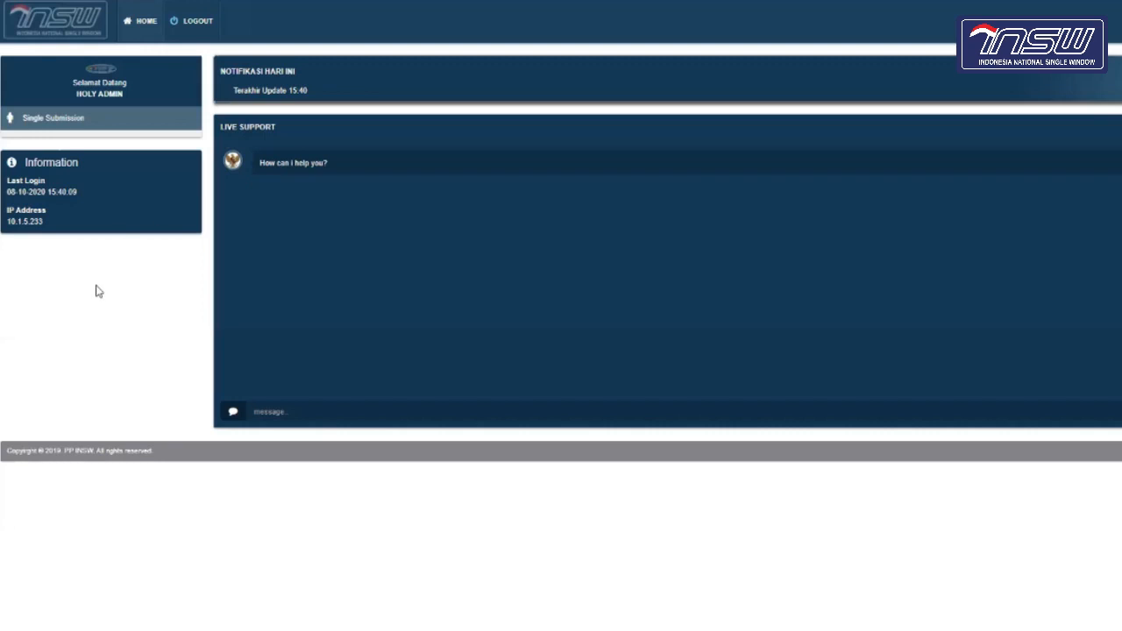
# Step: Open the Import Single Submission document list and scroll through its results table
pyautogui.moveTo(65, 127); pyautogui.dragTo(59, 126)
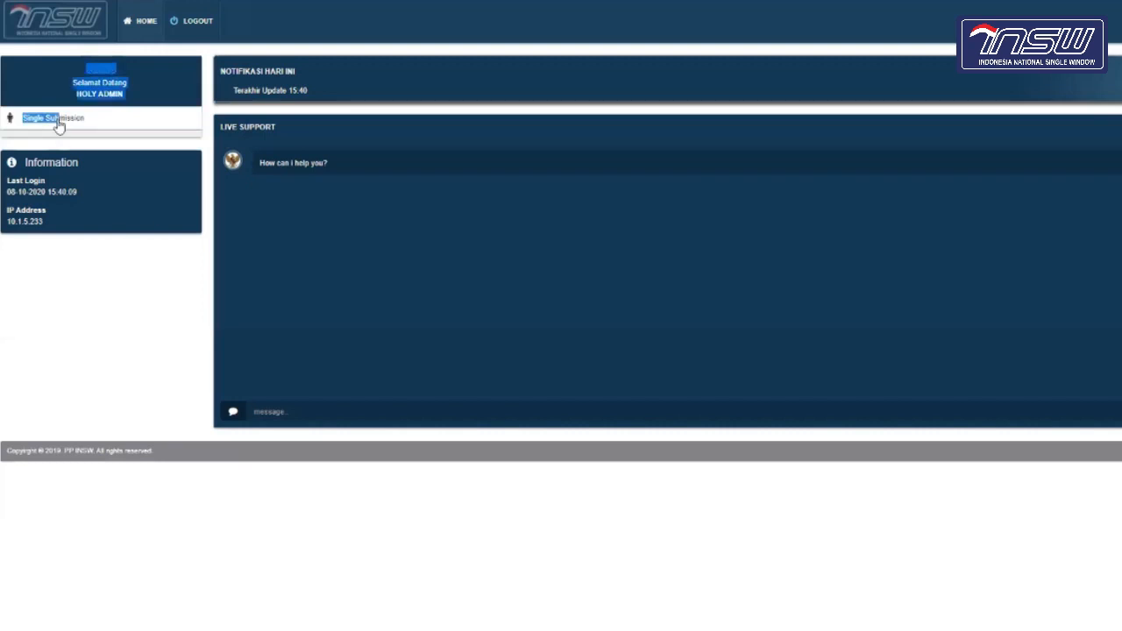
pyautogui.click(59, 123)
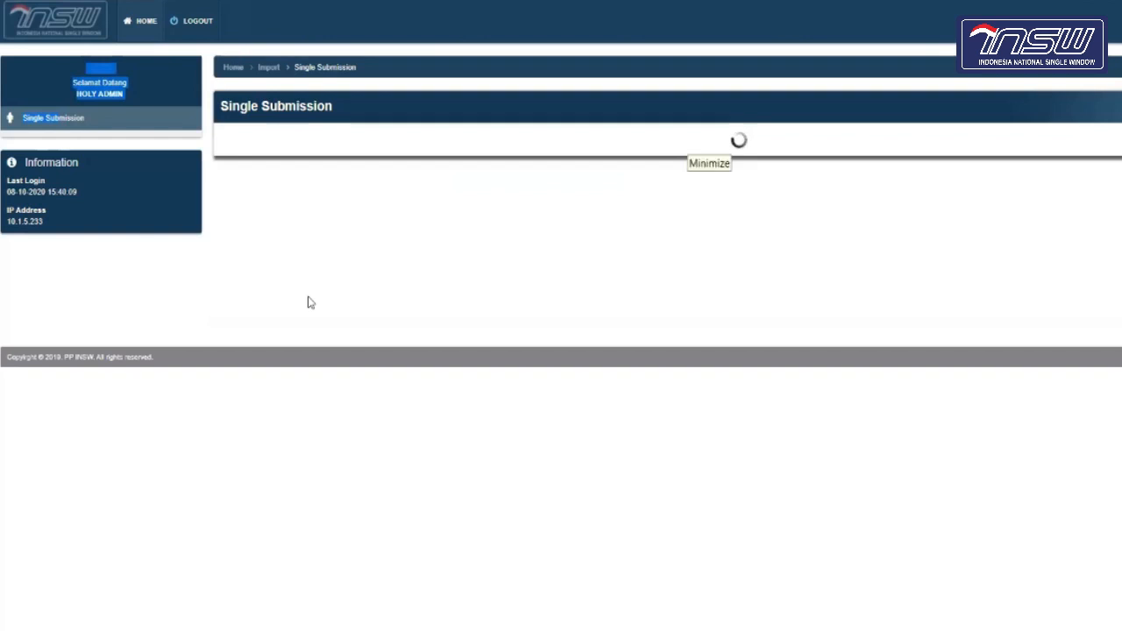
pyautogui.click(192, 268)
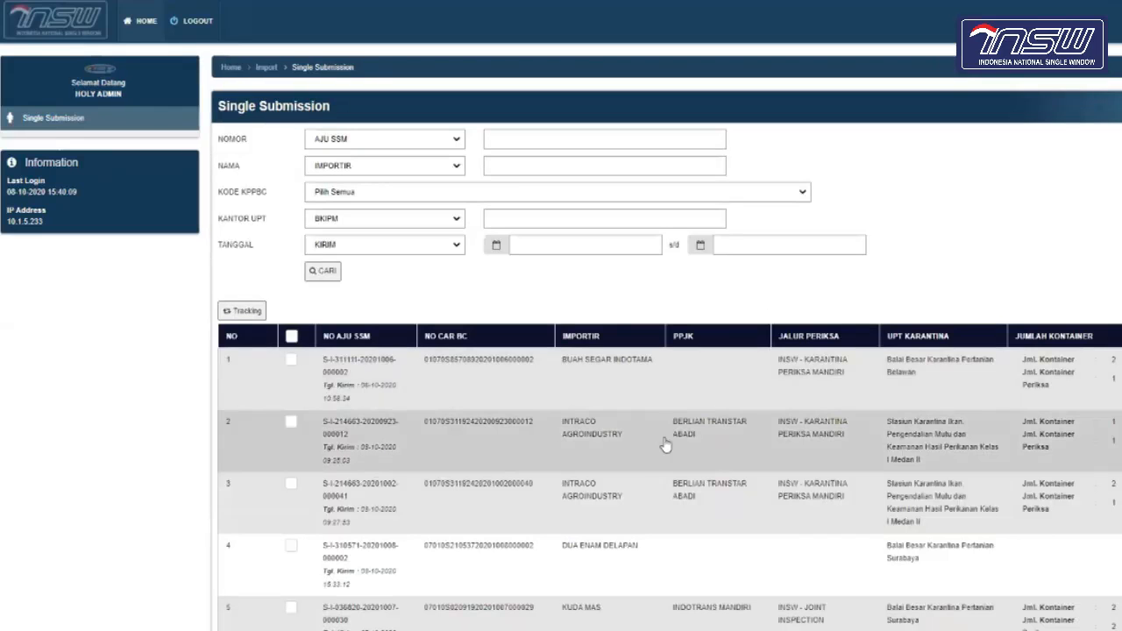
pyautogui.scroll(-2, 666, 445)
pyautogui.scroll(-3, 666, 445)
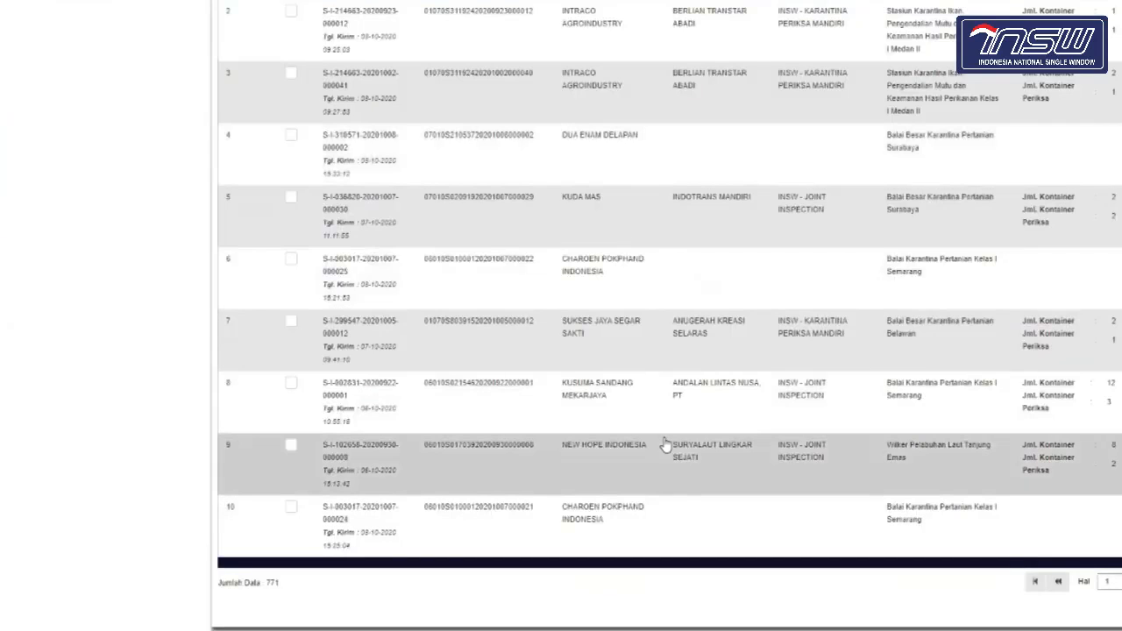
pyautogui.scroll(5, 667, 445)
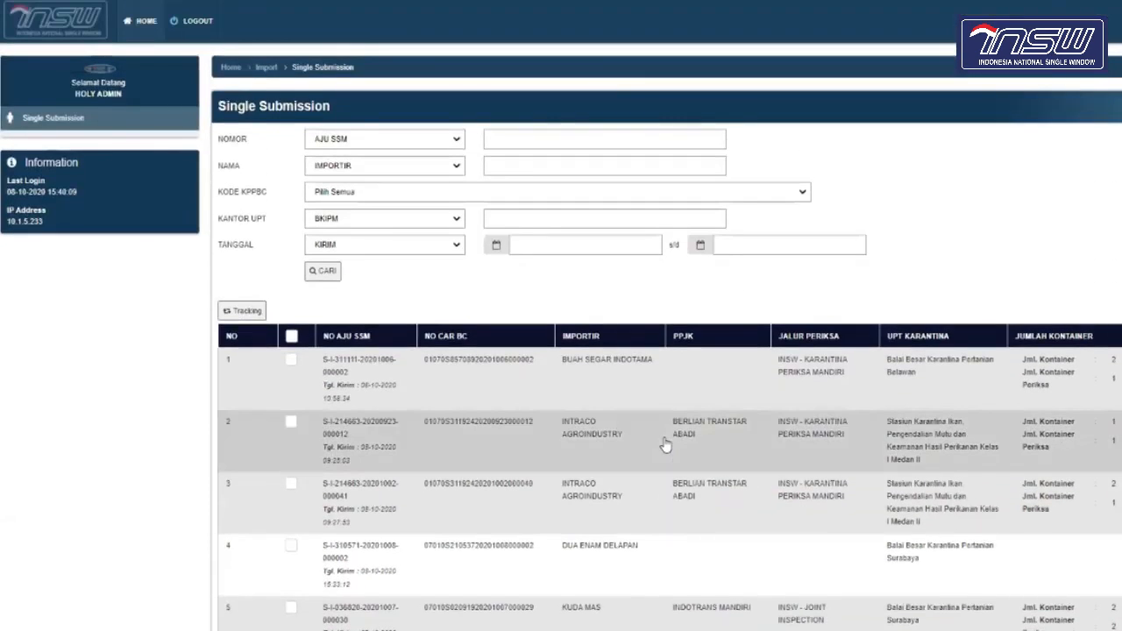
pyautogui.scroll(-1, 600, 445)
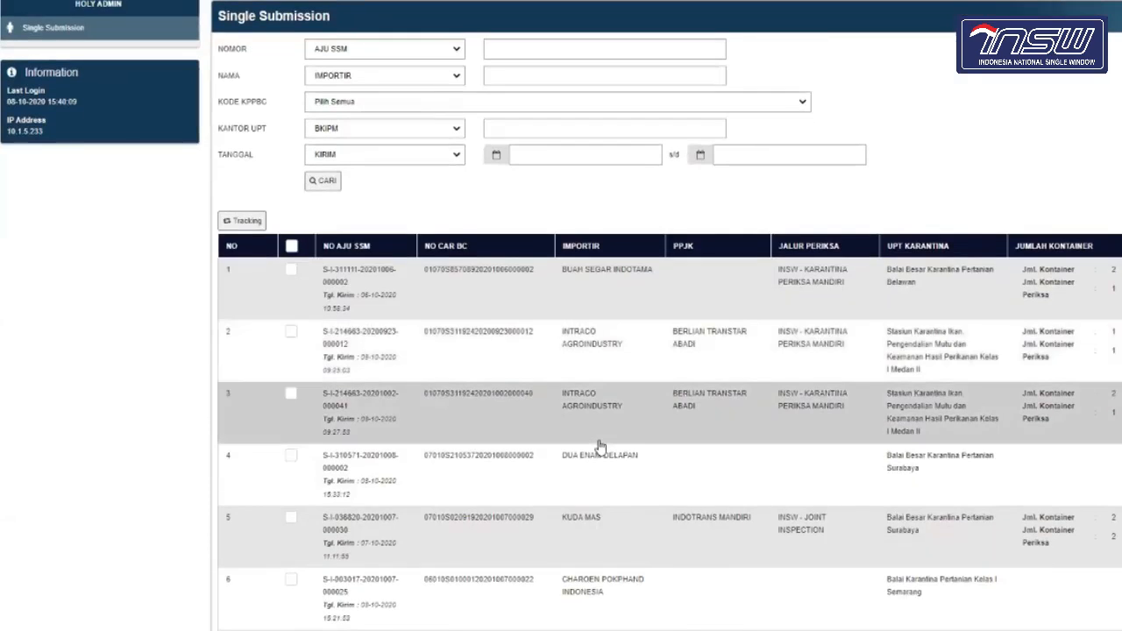
pyautogui.scroll(1, 599, 445)
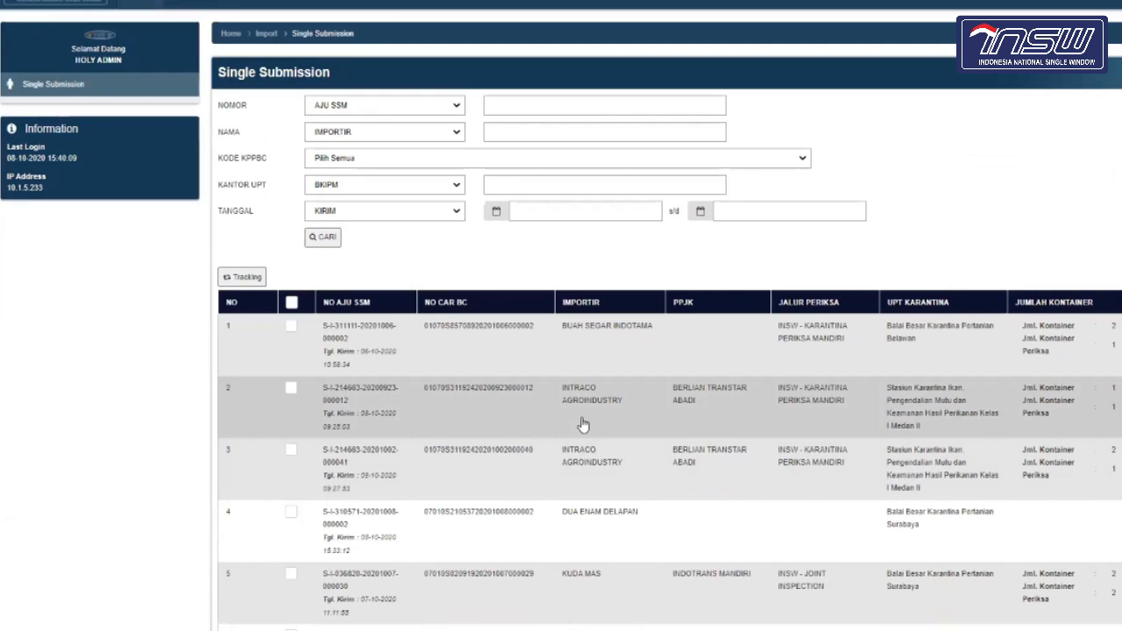
# Step: Check the document number type filter options, leaving AJU SSM selected
pyautogui.click(455, 105)
pyautogui.click(541, 104)
pyautogui.click(558, 101)
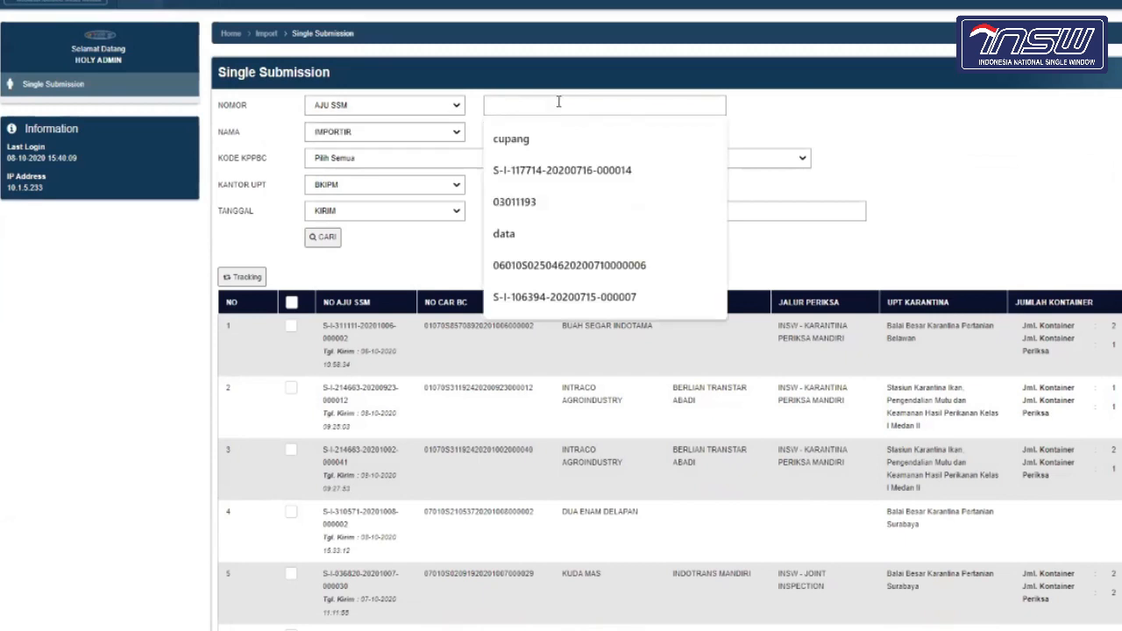
pyautogui.click(174, 332)
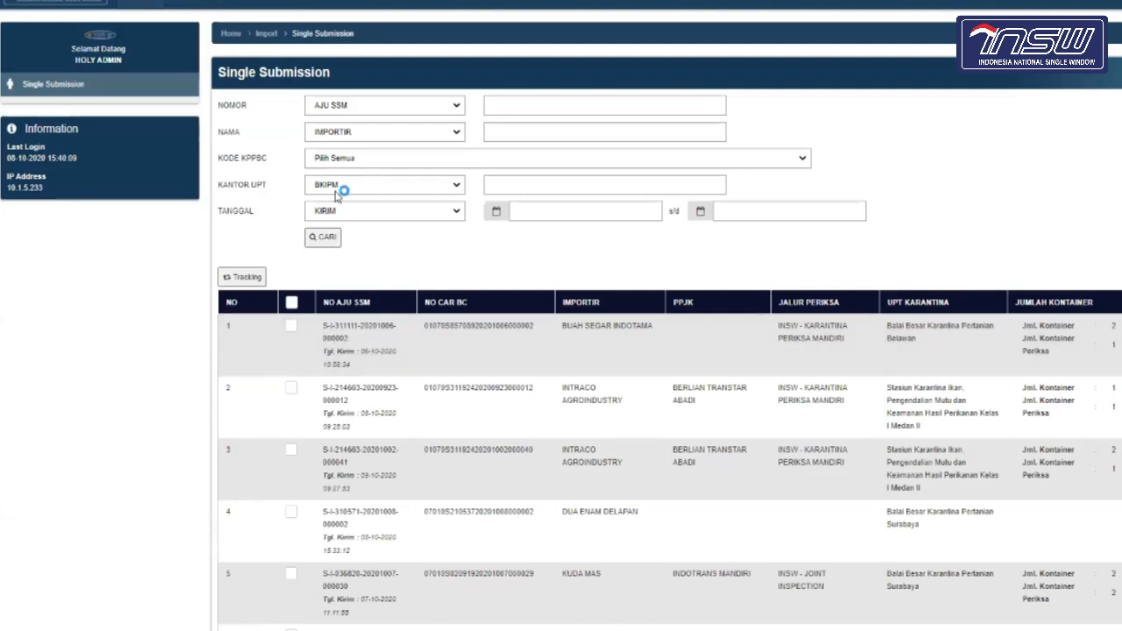
pyautogui.click(394, 120)
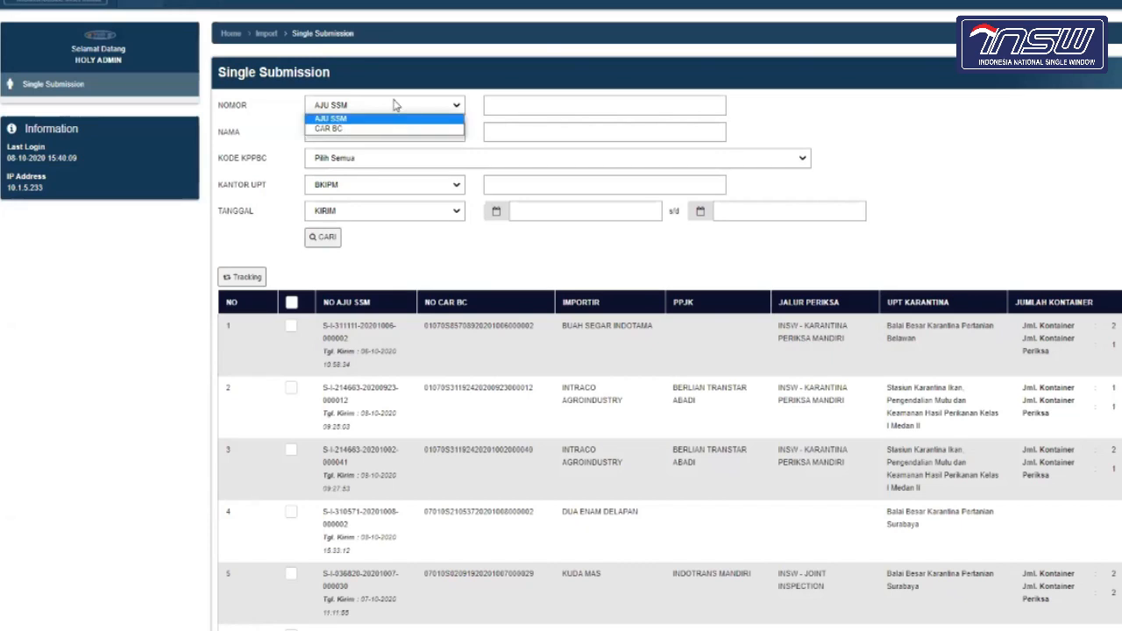
pyautogui.click(165, 265)
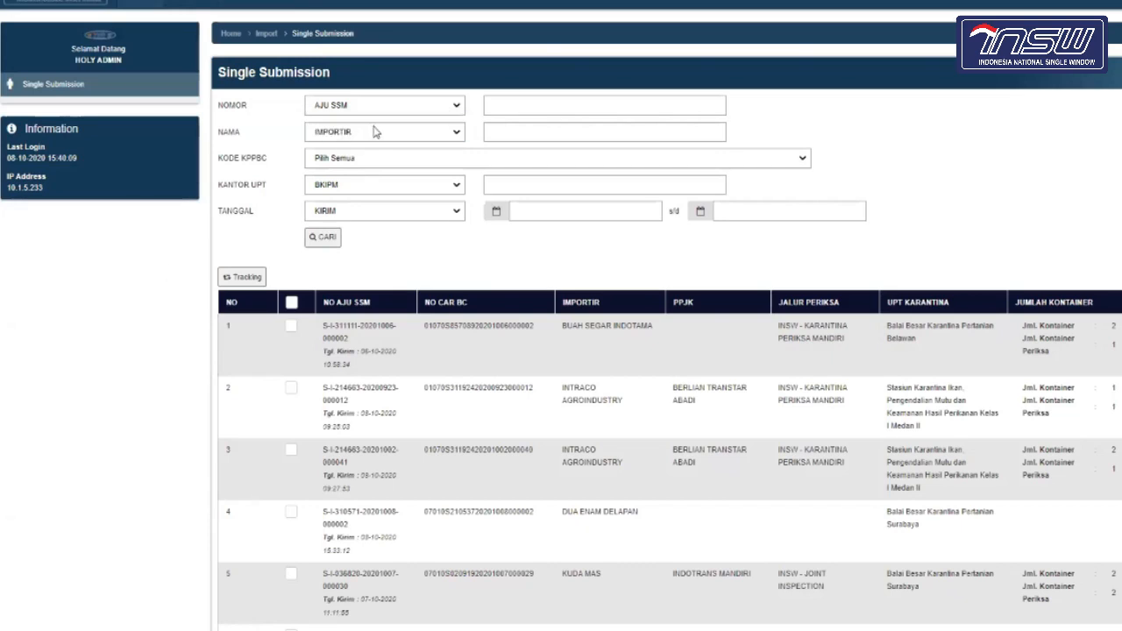
# Step: Review the name, KPPBC, quarantine office and date filters, keeping Pilih Semua and KIRIM
pyautogui.click(376, 139)
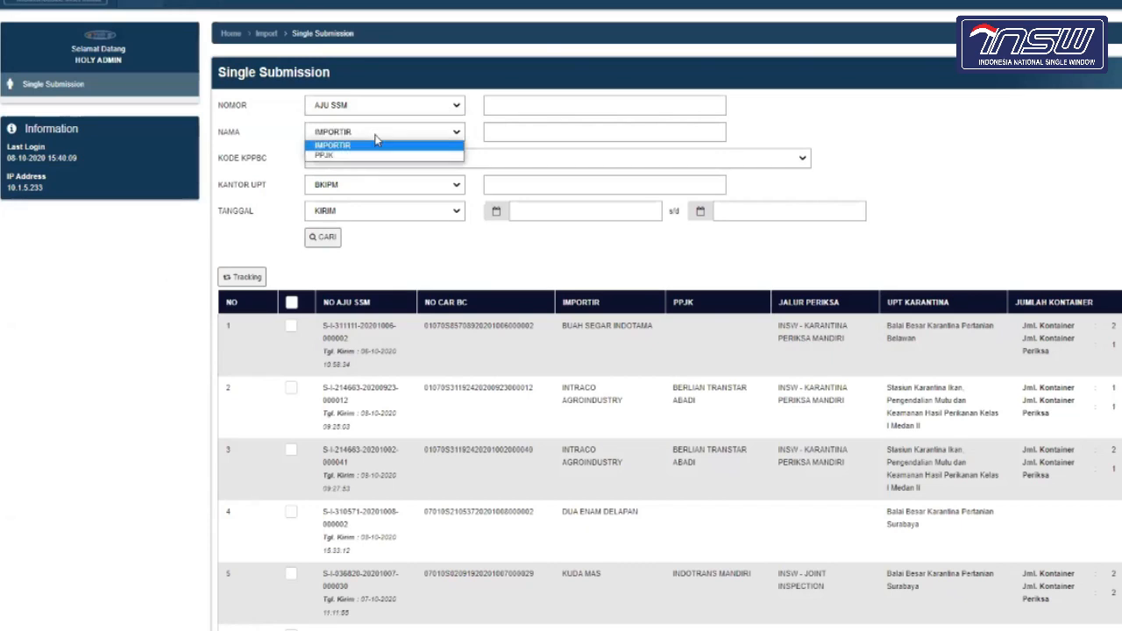
pyautogui.click(535, 134)
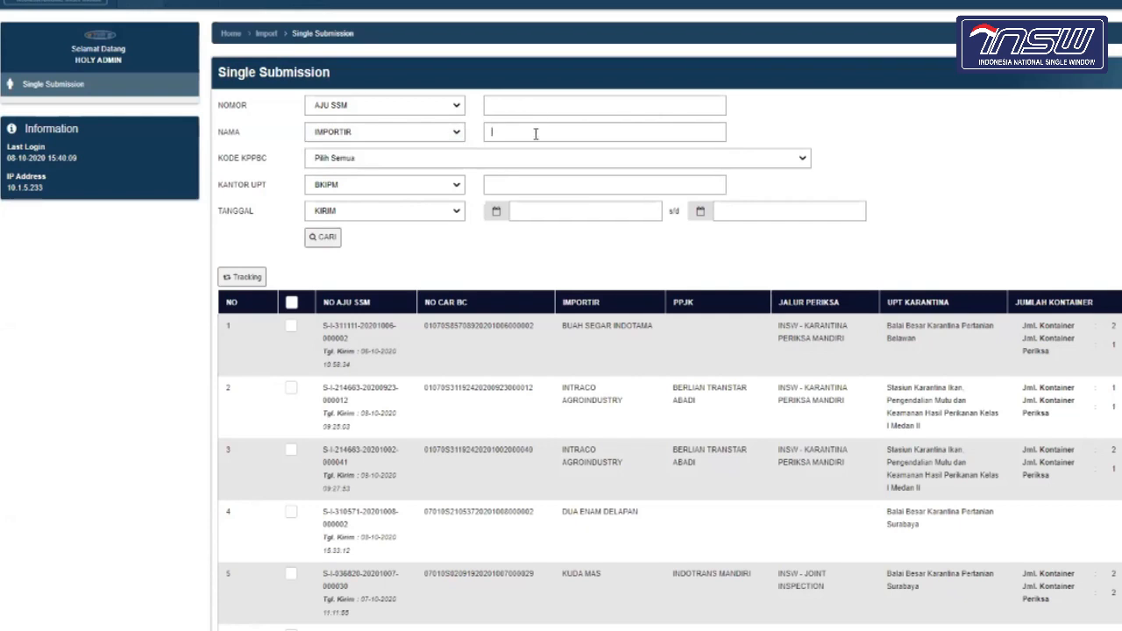
pyautogui.click(435, 162)
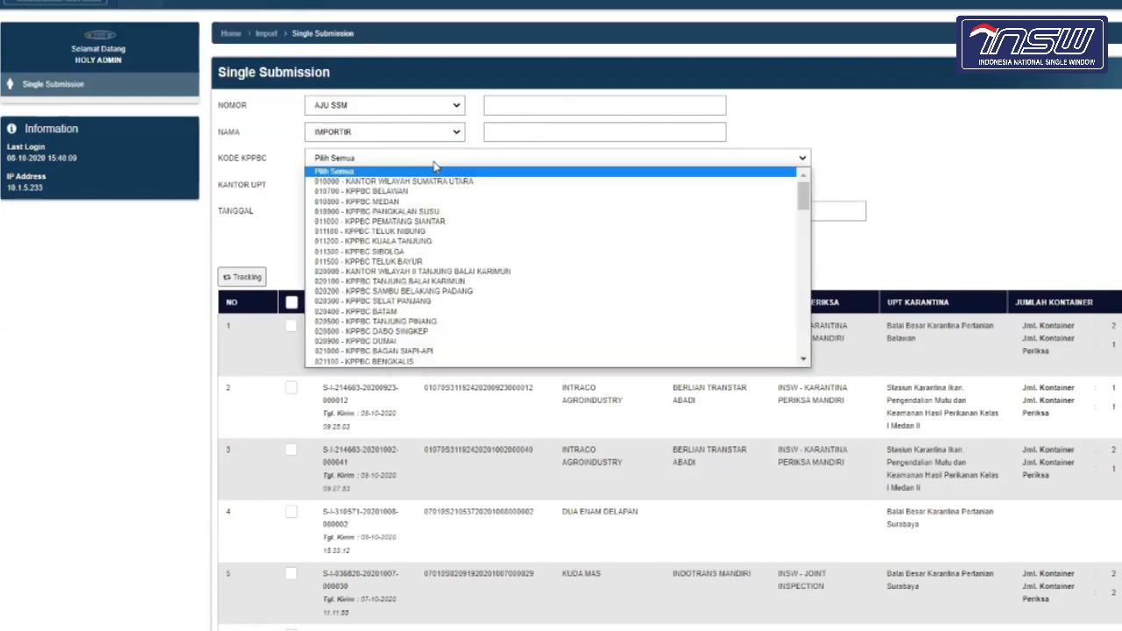
pyautogui.click(435, 167)
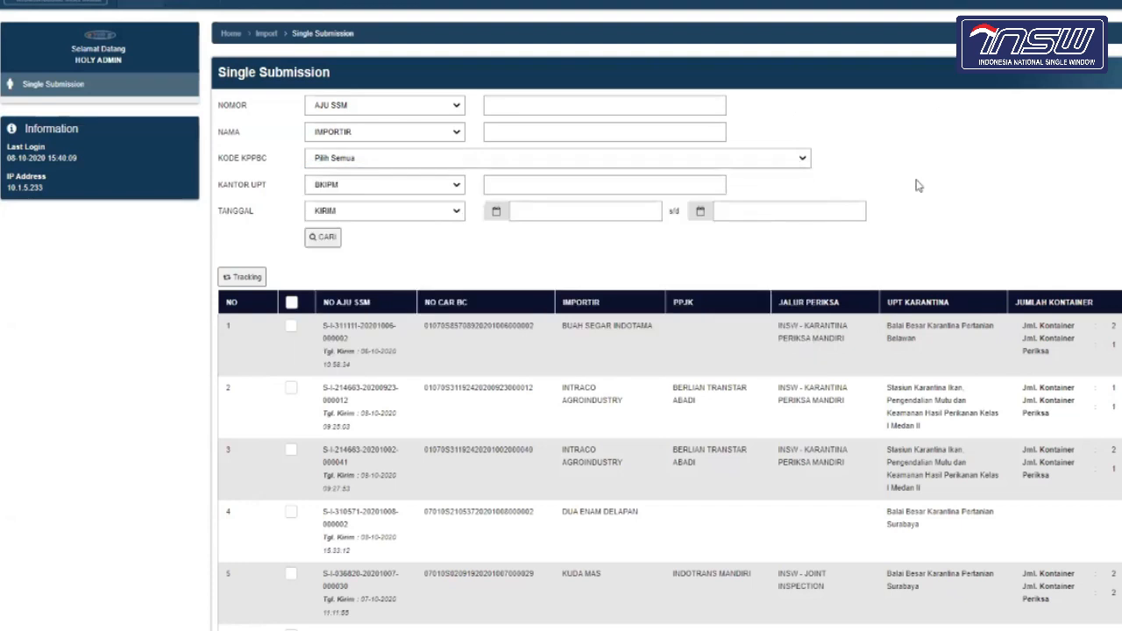
pyautogui.click(427, 189)
pyautogui.click(553, 181)
pyautogui.click(421, 215)
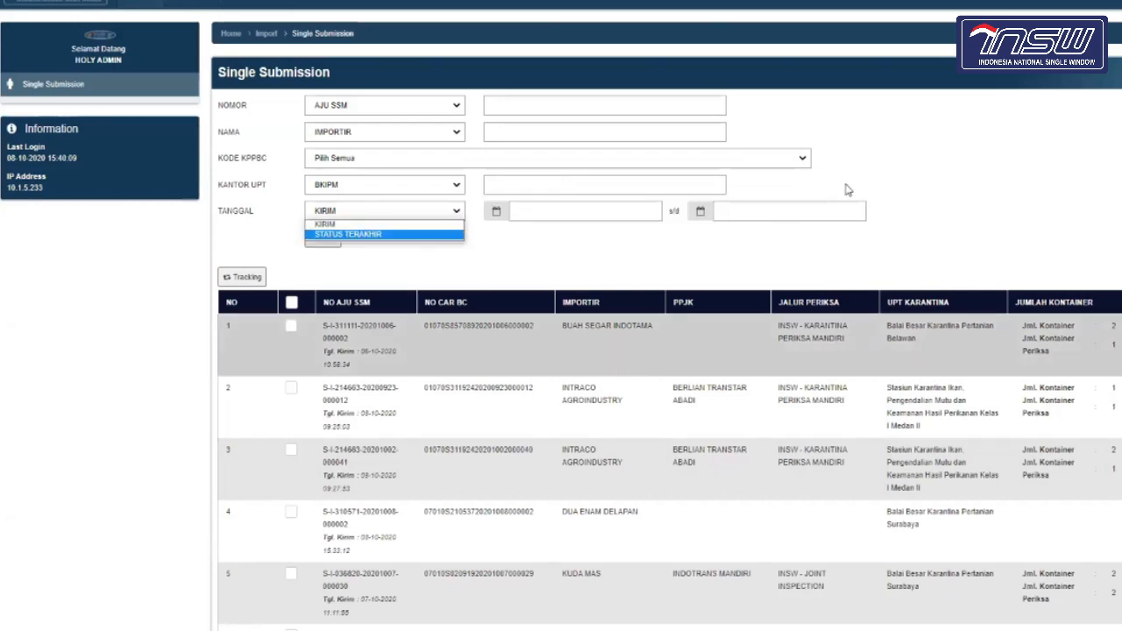
pyautogui.click(941, 190)
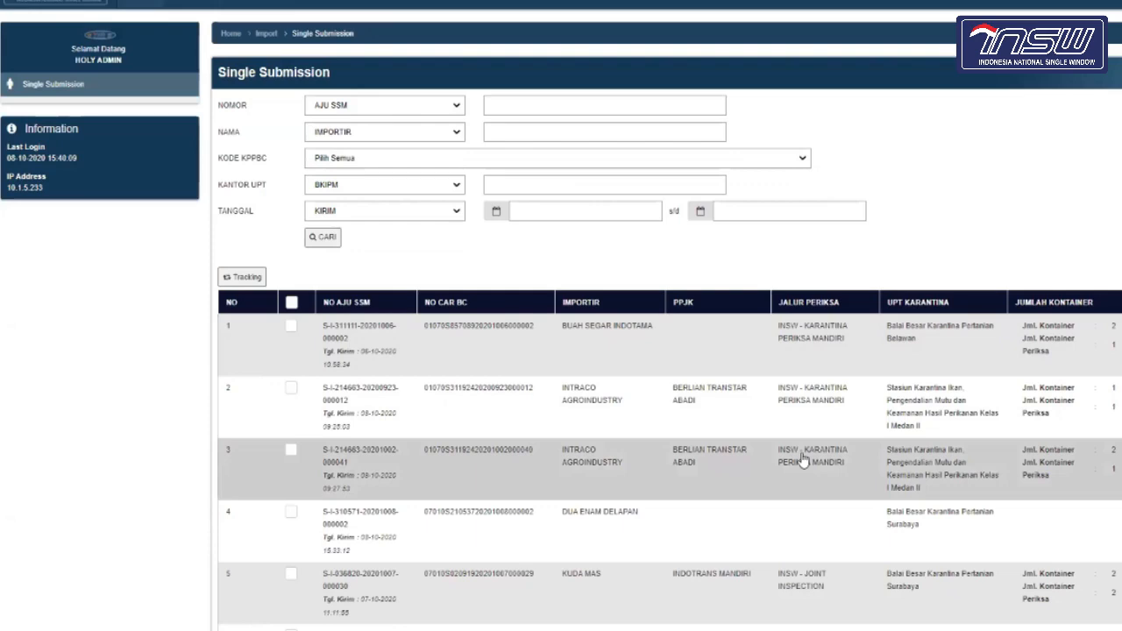
pyautogui.scroll(-1, 802, 459)
pyautogui.scroll(-2, 803, 459)
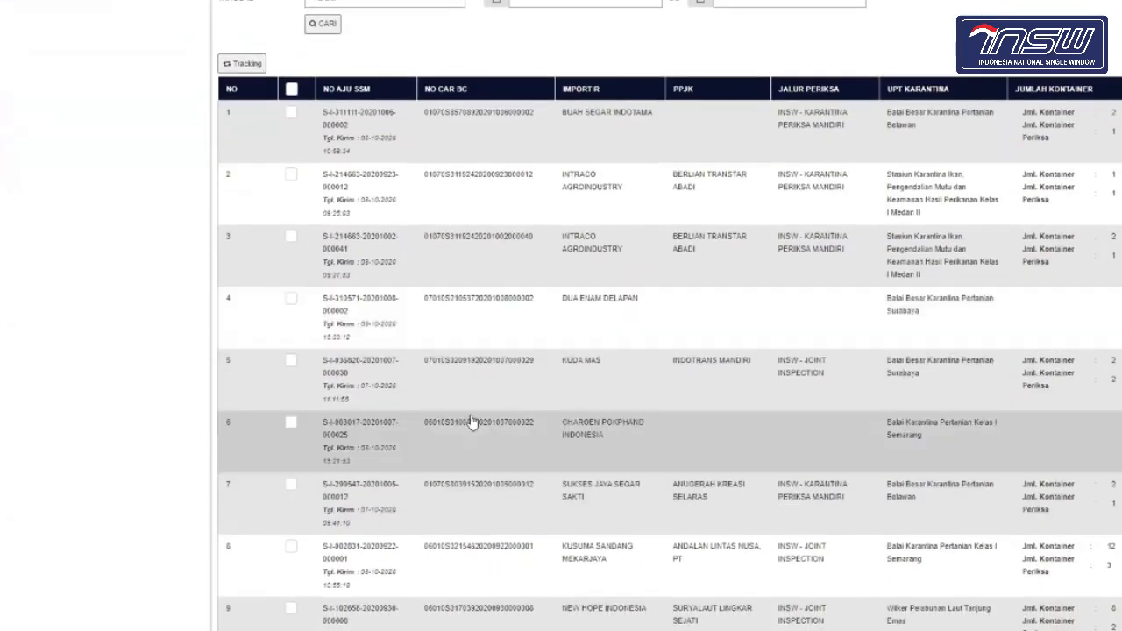
pyautogui.scroll(-1, 471, 422)
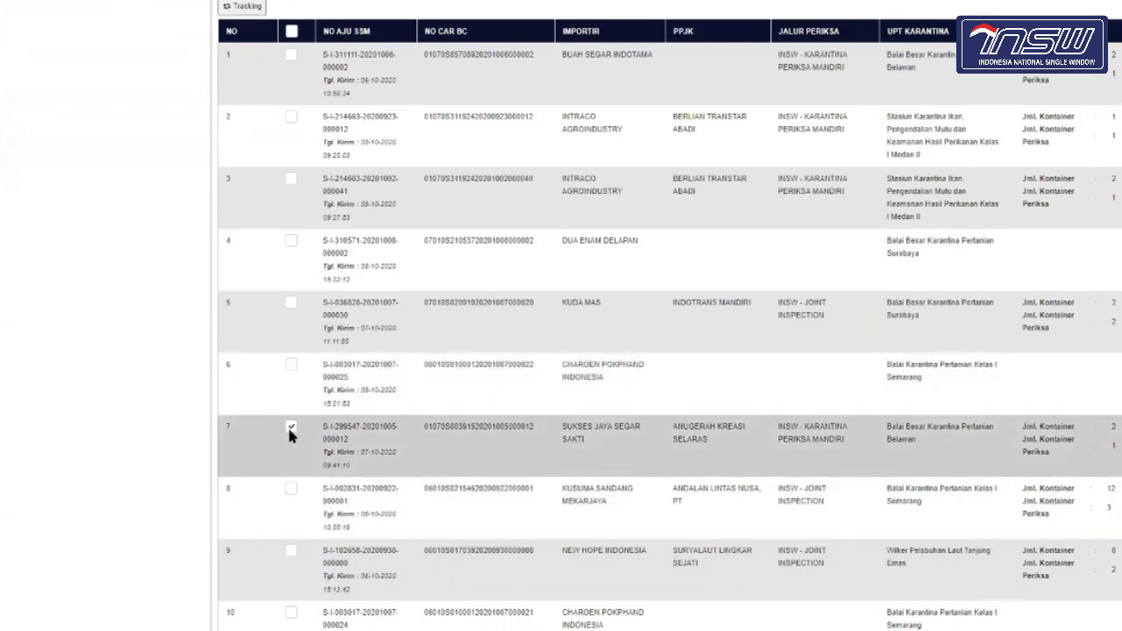
pyautogui.scroll(5, 281, 404)
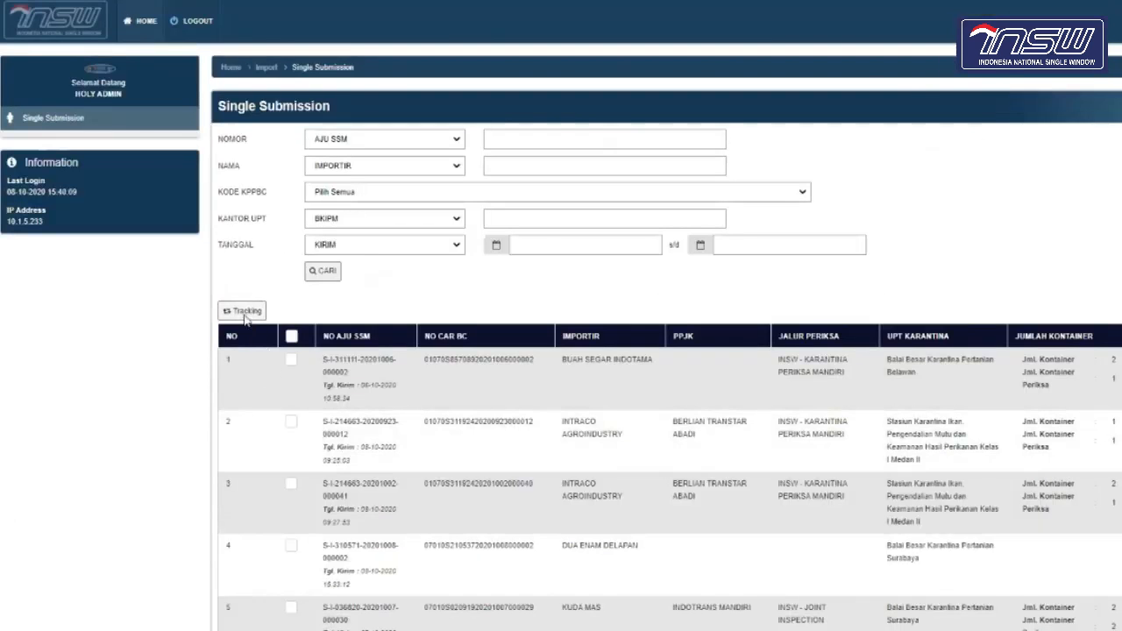
# Step: View row 7's tracking history (latest BC - SPPB), then tick row 3 and dismiss the PERHATIAN warning
pyautogui.click(246, 316)
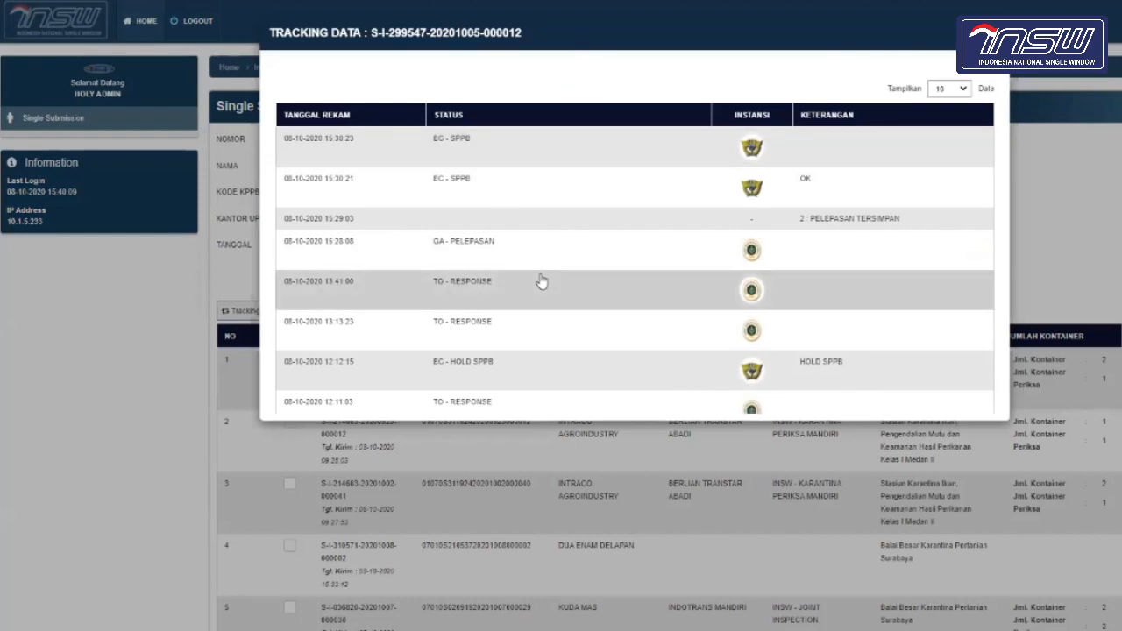
pyautogui.click(212, 496)
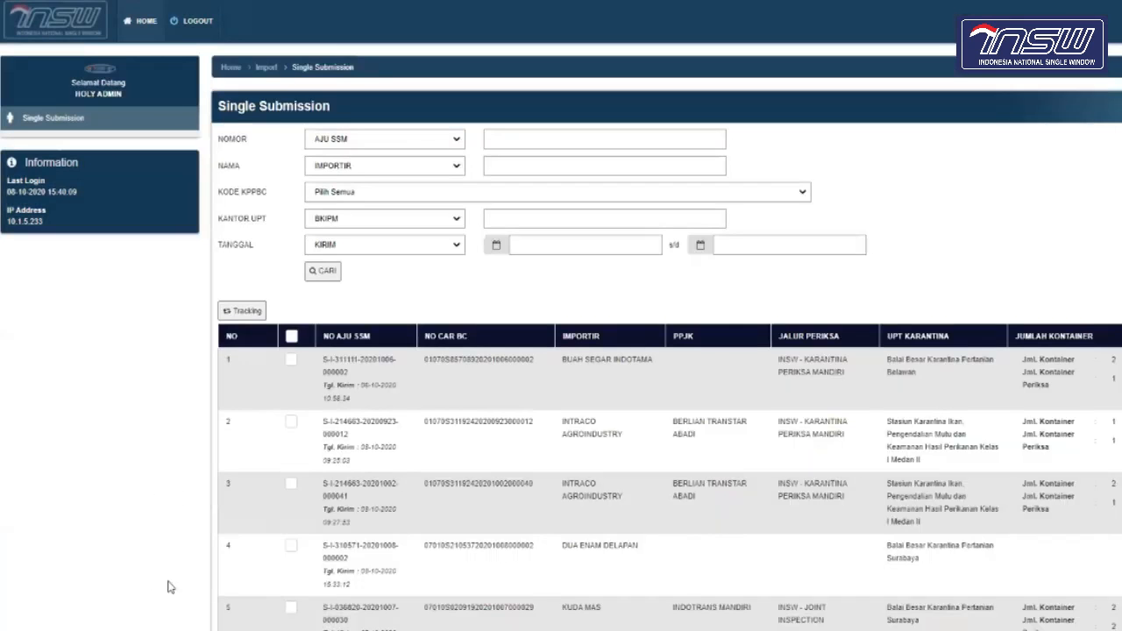
pyautogui.click(291, 484)
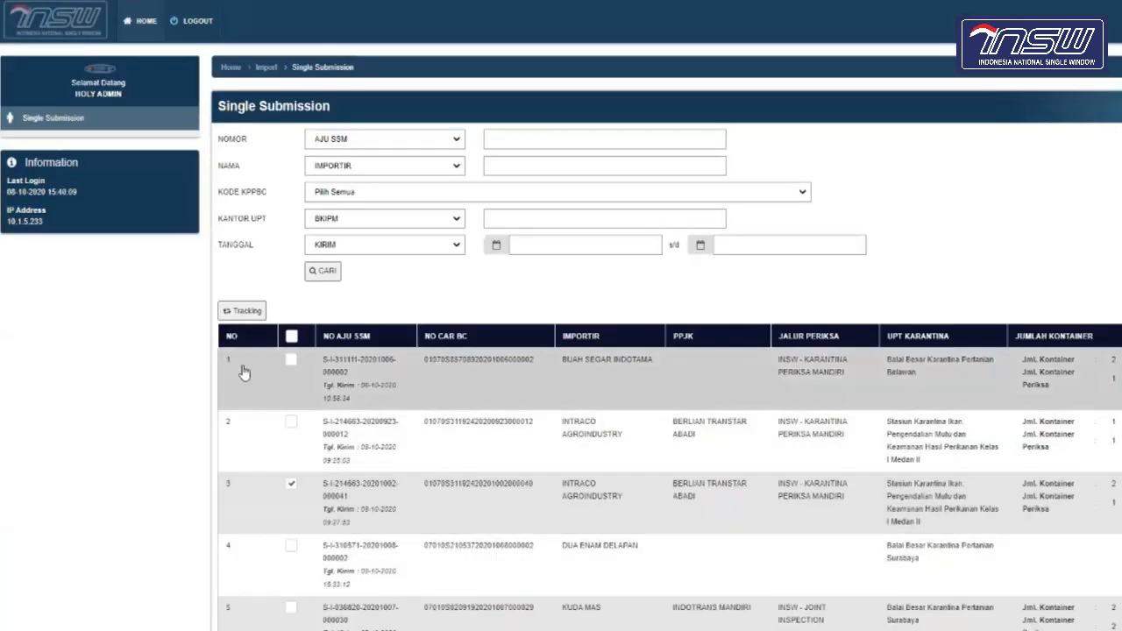
pyautogui.click(248, 312)
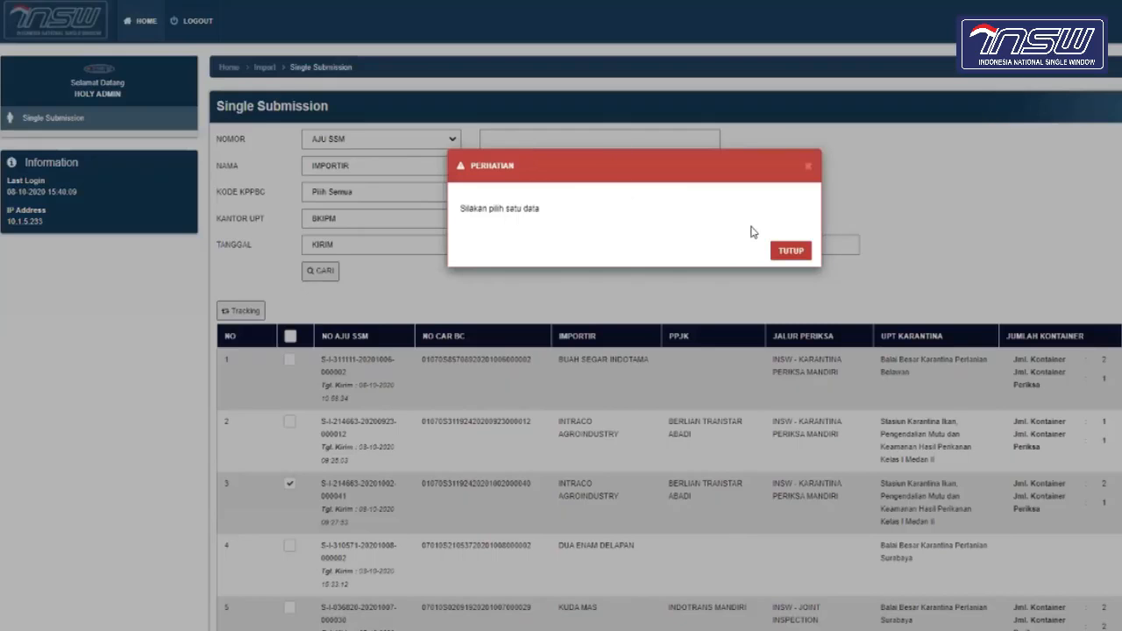
pyautogui.click(791, 250)
pyautogui.scroll(-3, 526, 562)
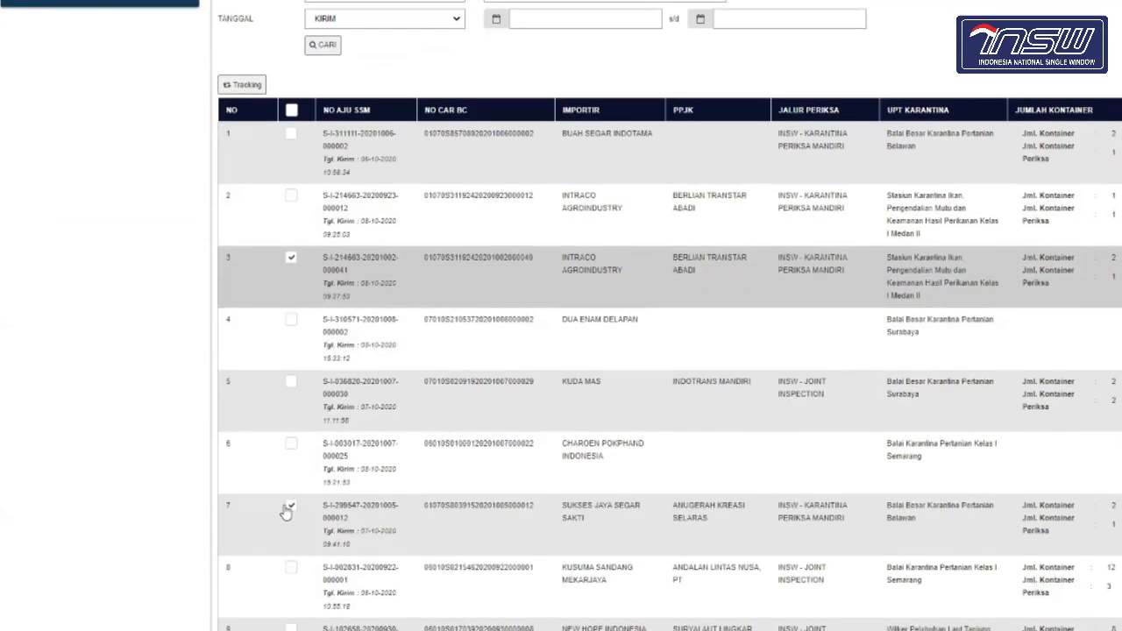
pyautogui.click(290, 508)
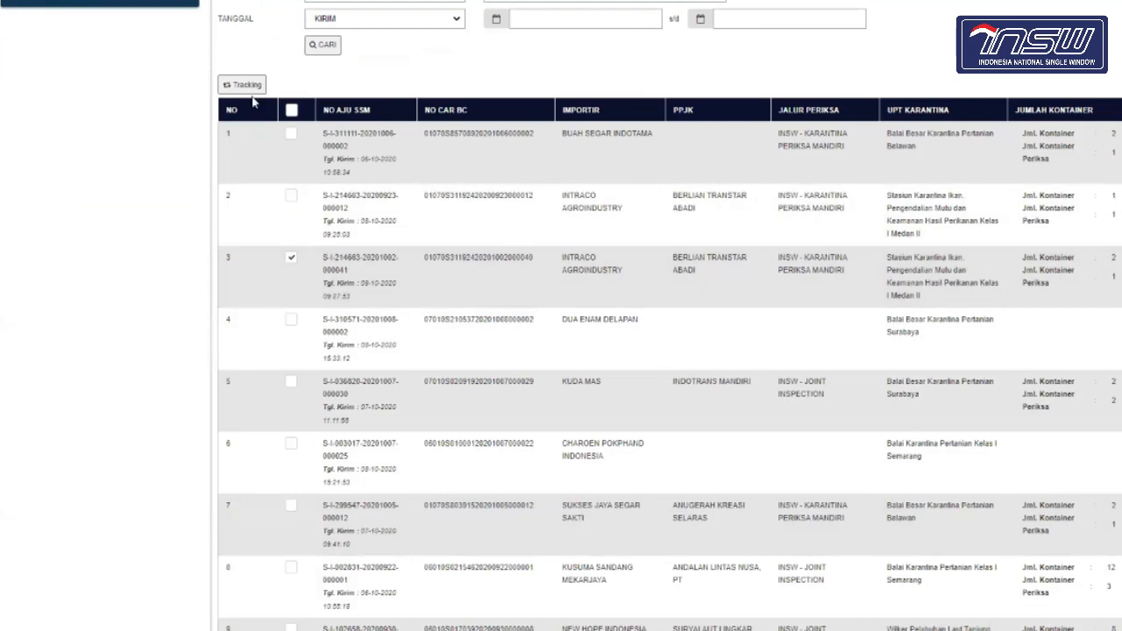
pyautogui.click(249, 86)
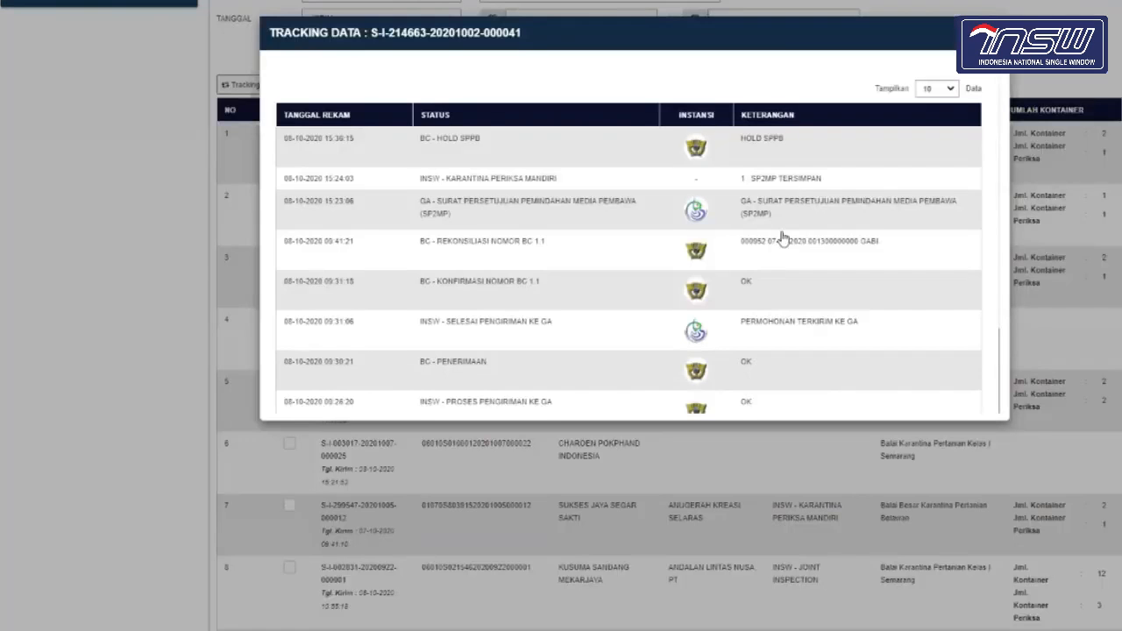
pyautogui.scroll(-1, 777, 258)
pyautogui.scroll(-3, 777, 258)
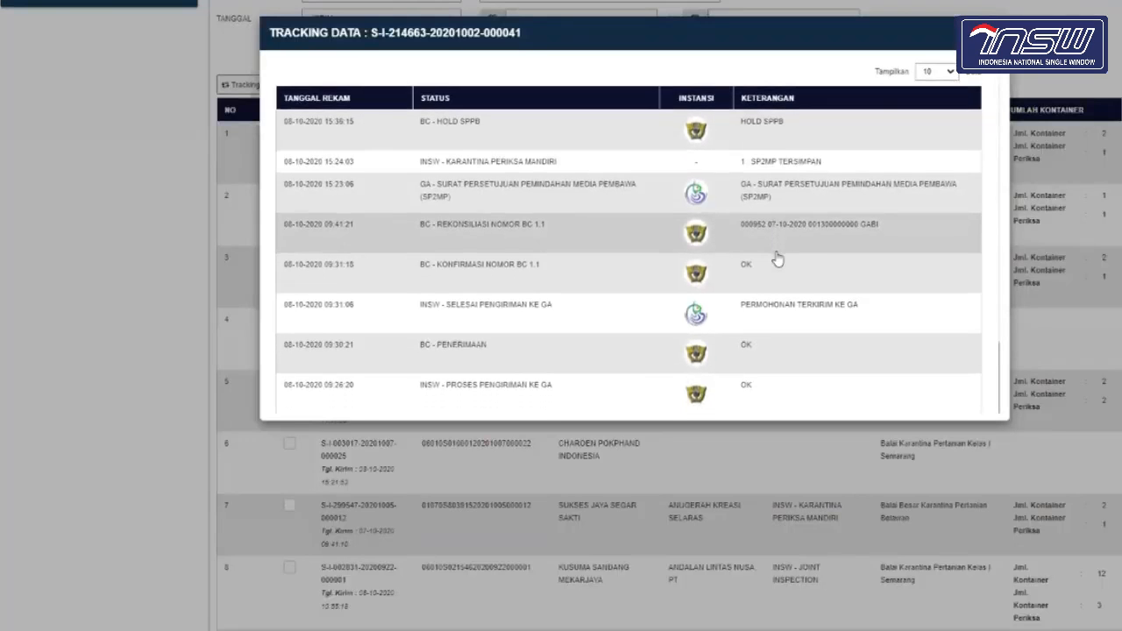
pyautogui.scroll(3, 777, 258)
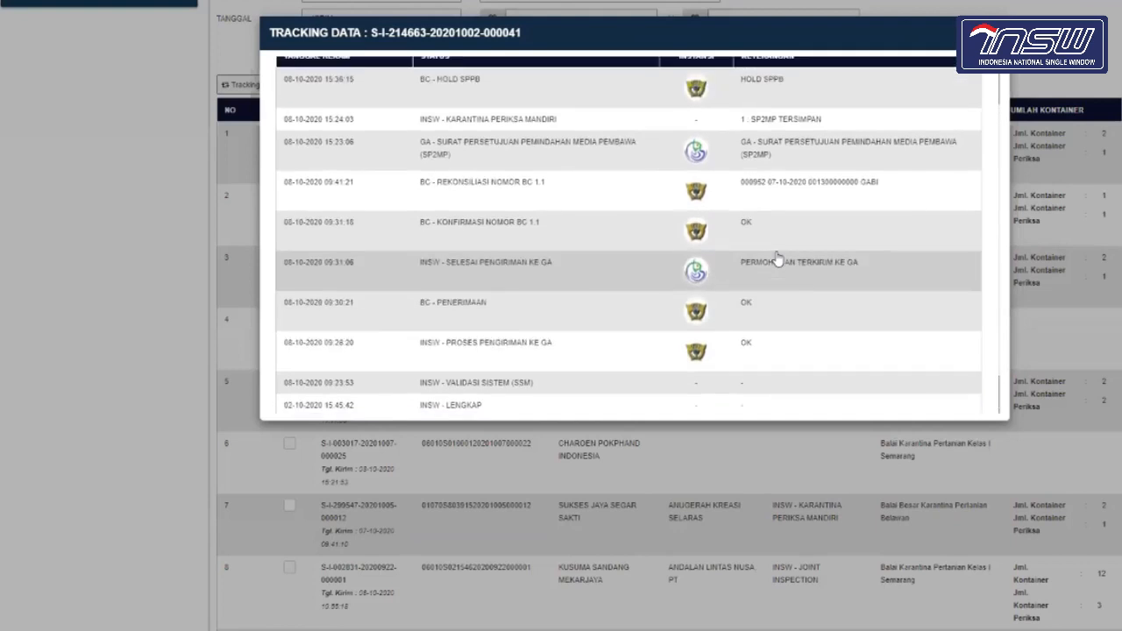
pyautogui.press('Escape')
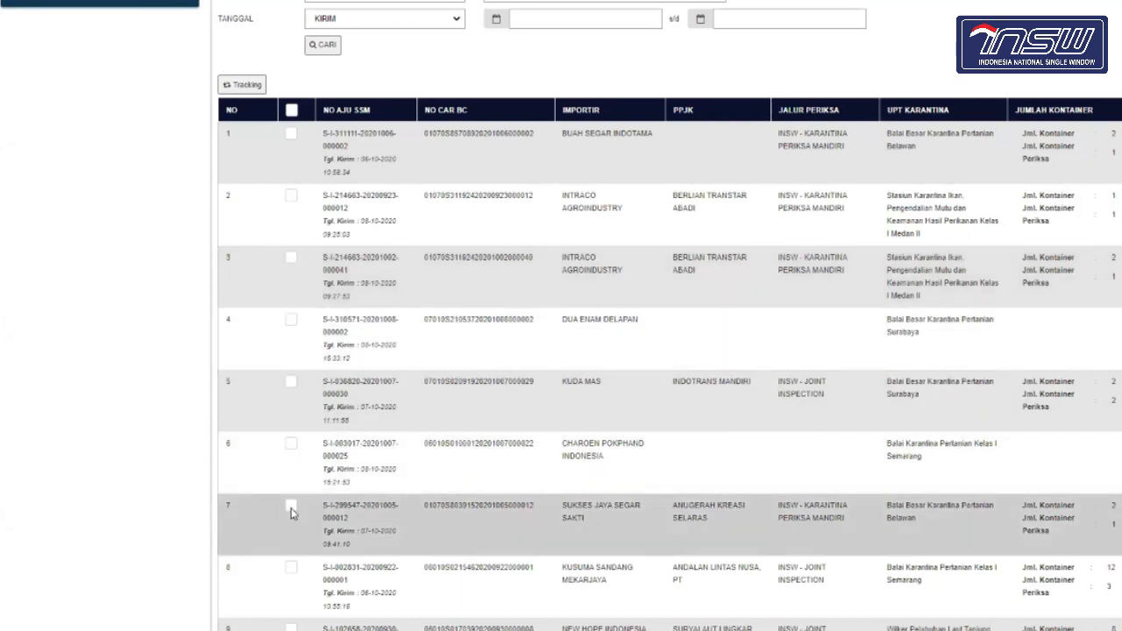
pyautogui.click(292, 509)
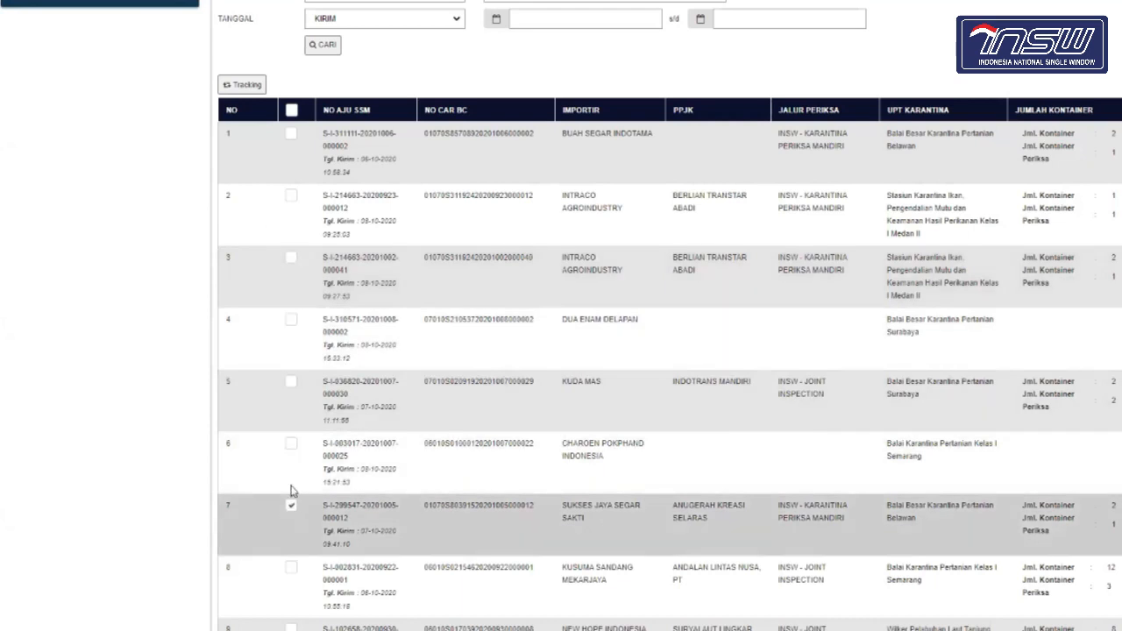
pyautogui.click(244, 85)
pyautogui.scroll(-2, 538, 275)
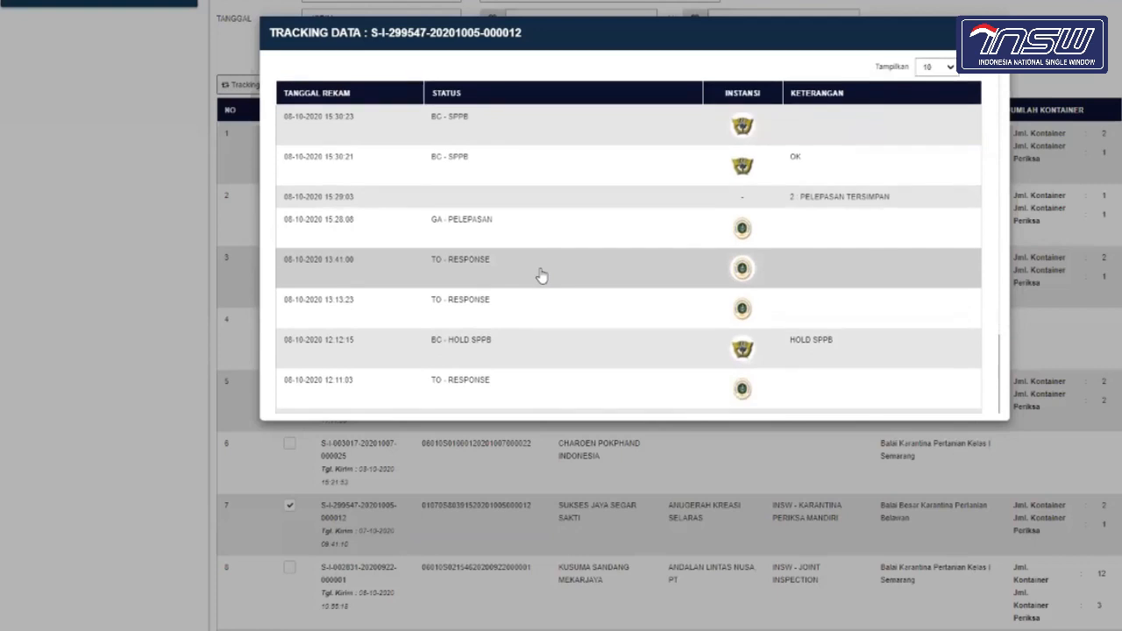
pyautogui.scroll(-2, 541, 275)
pyautogui.scroll(-1, 877, 343)
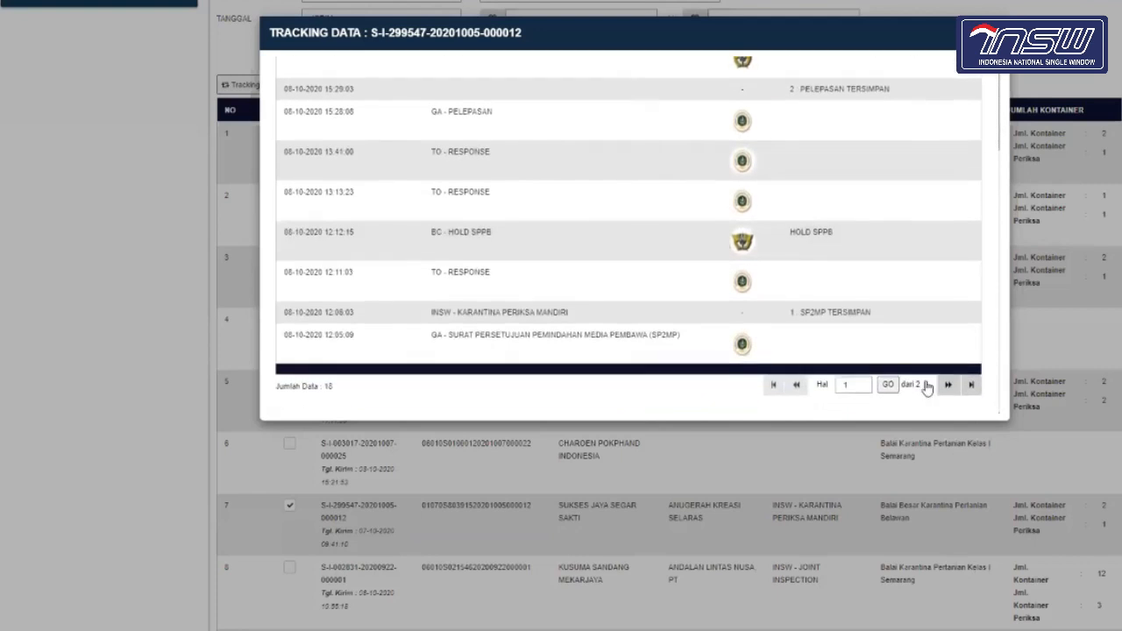
pyautogui.click(947, 384)
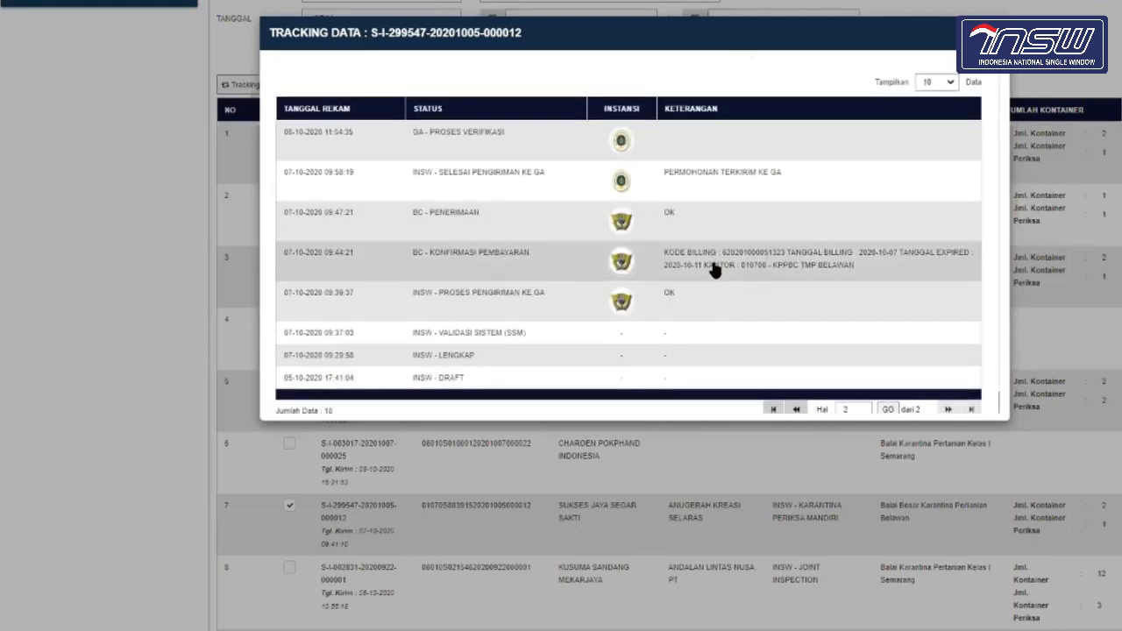
pyautogui.scroll(-1, 704, 278)
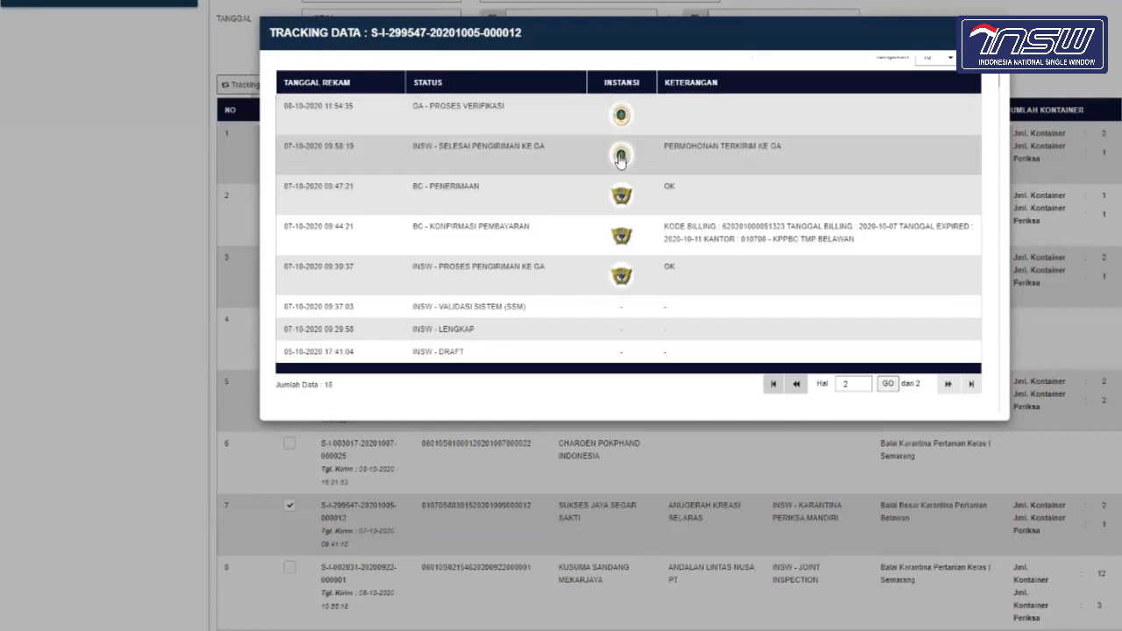
pyautogui.scroll(1, 620, 158)
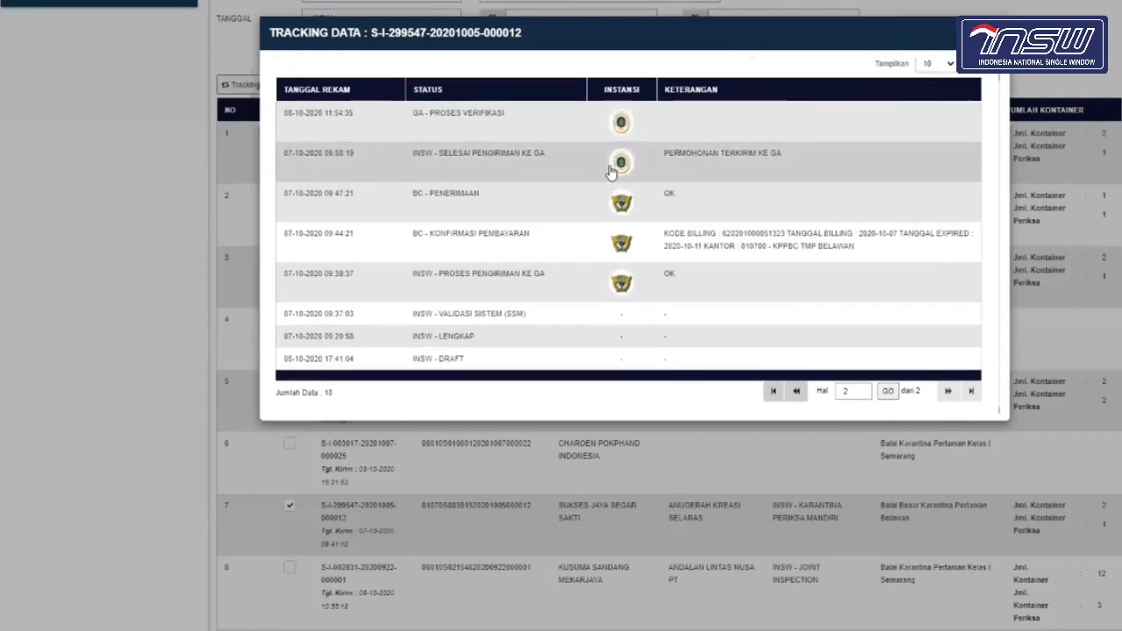
pyautogui.click(796, 392)
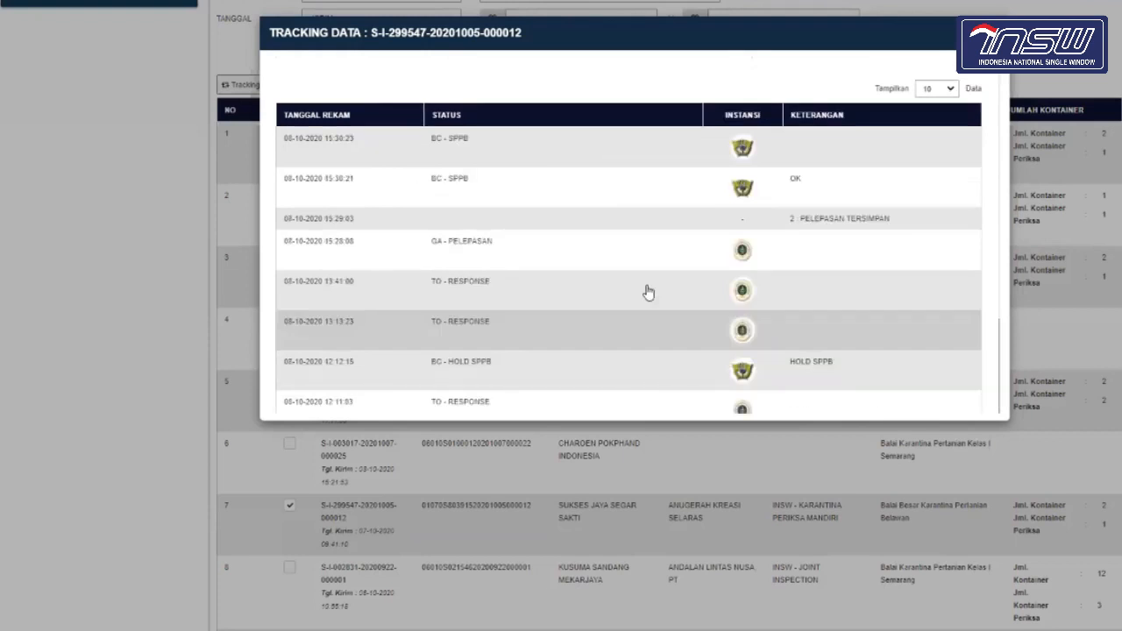
pyautogui.scroll(-3, 727, 325)
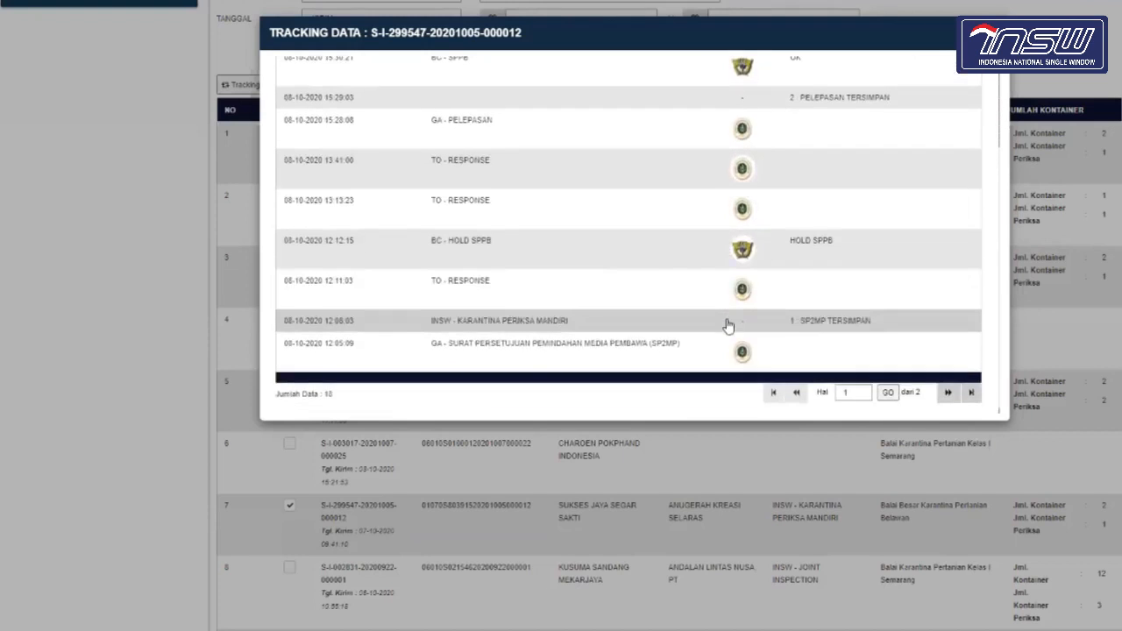
pyautogui.scroll(-1, 526, 353)
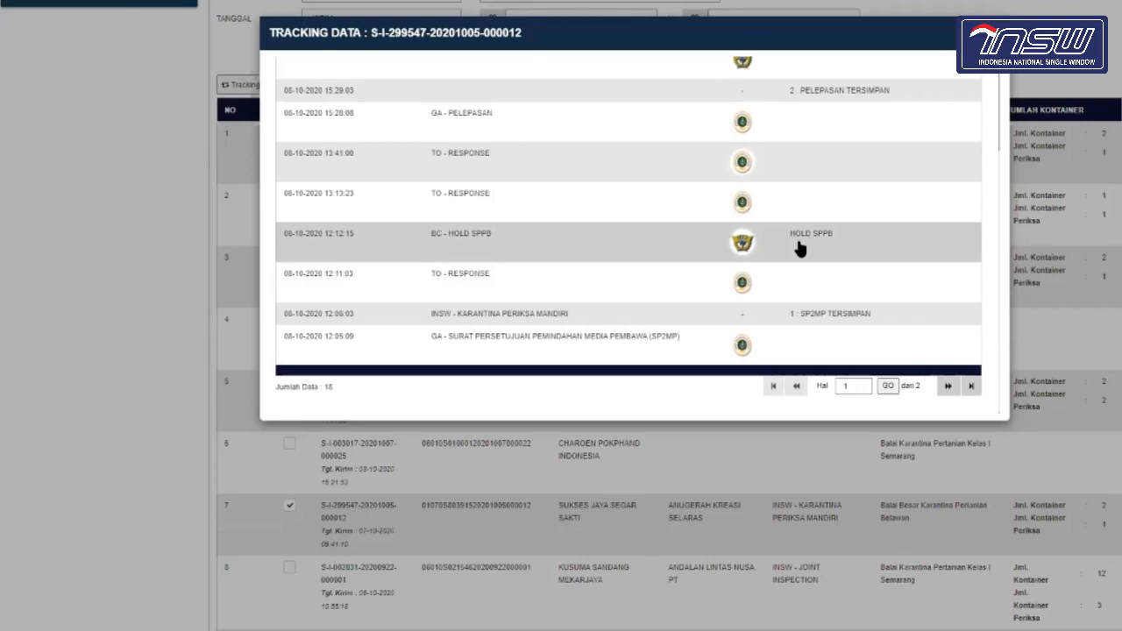
pyautogui.scroll(1, 814, 245)
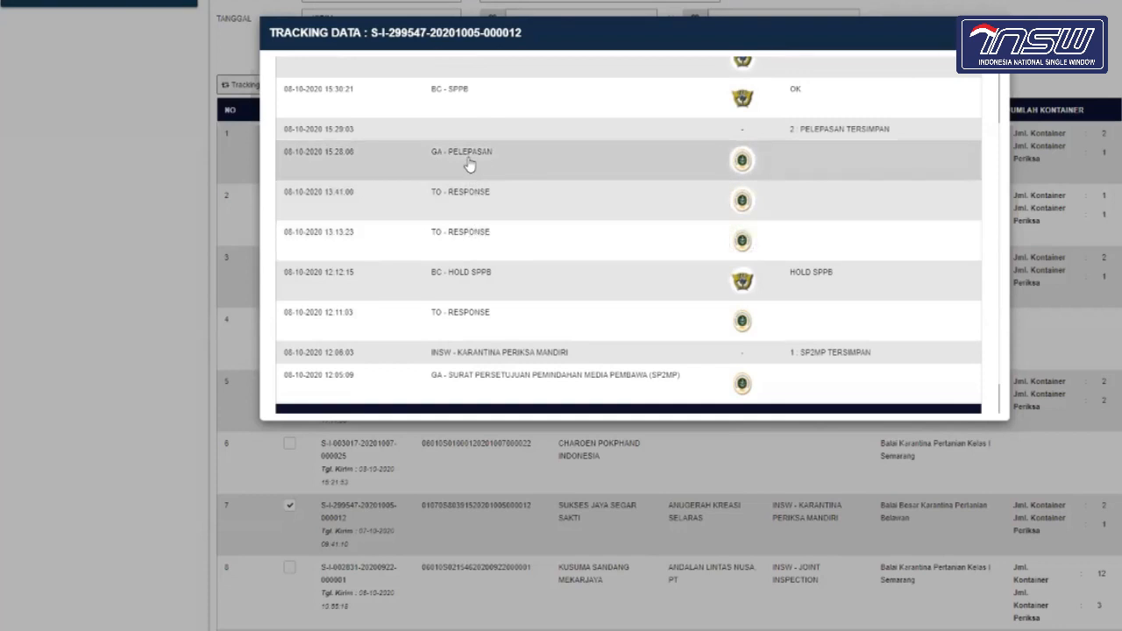
pyautogui.scroll(1, 469, 165)
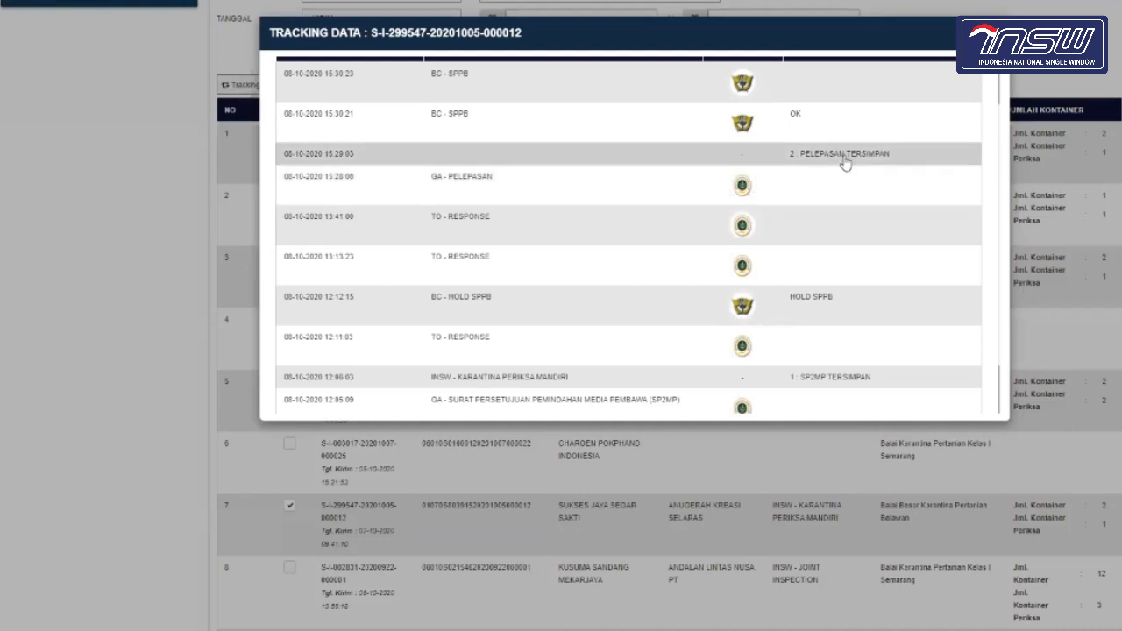
pyautogui.scroll(3, 845, 164)
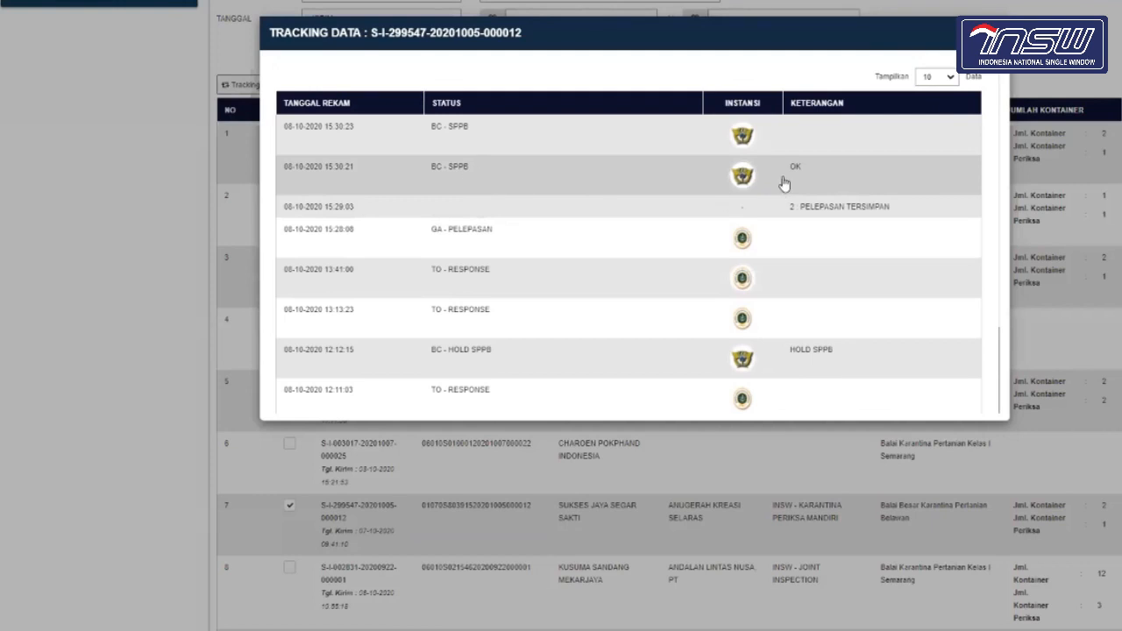
pyautogui.scroll(1, 619, 227)
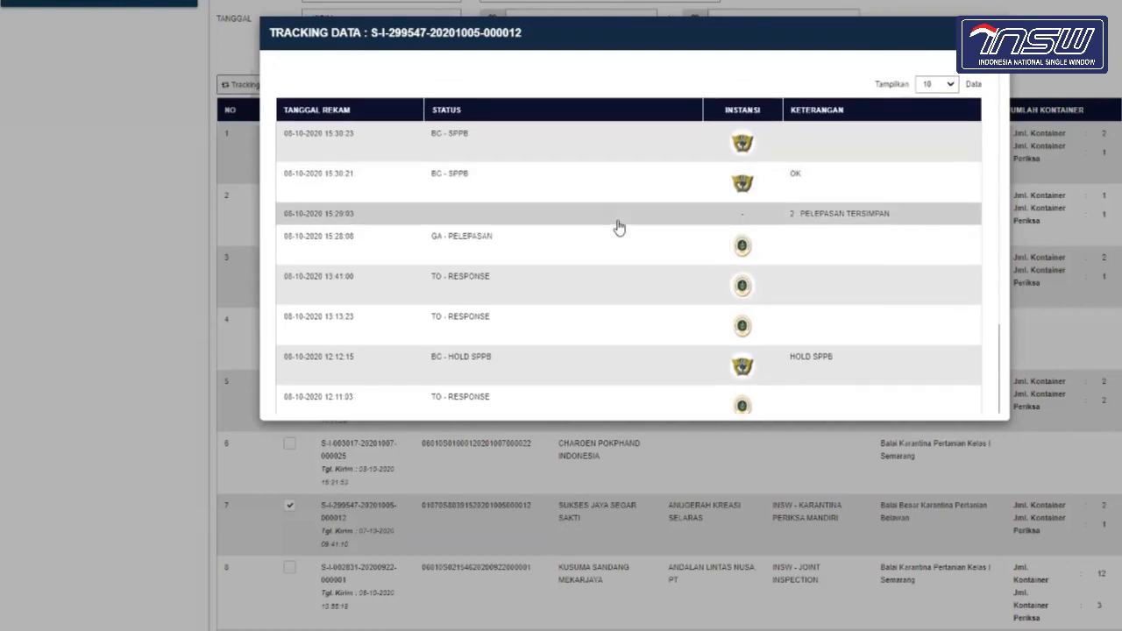
pyautogui.scroll(1, 851, 67)
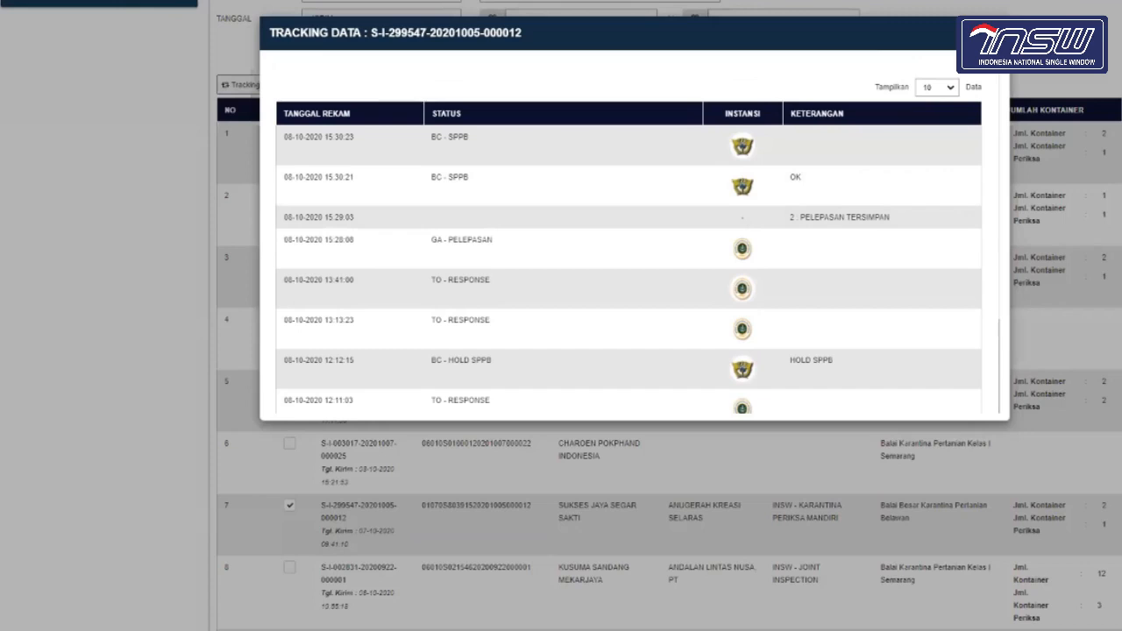
# Step: Close the Tracking Data popup and untick row 7 in the submission list
pyautogui.click(994, 34)
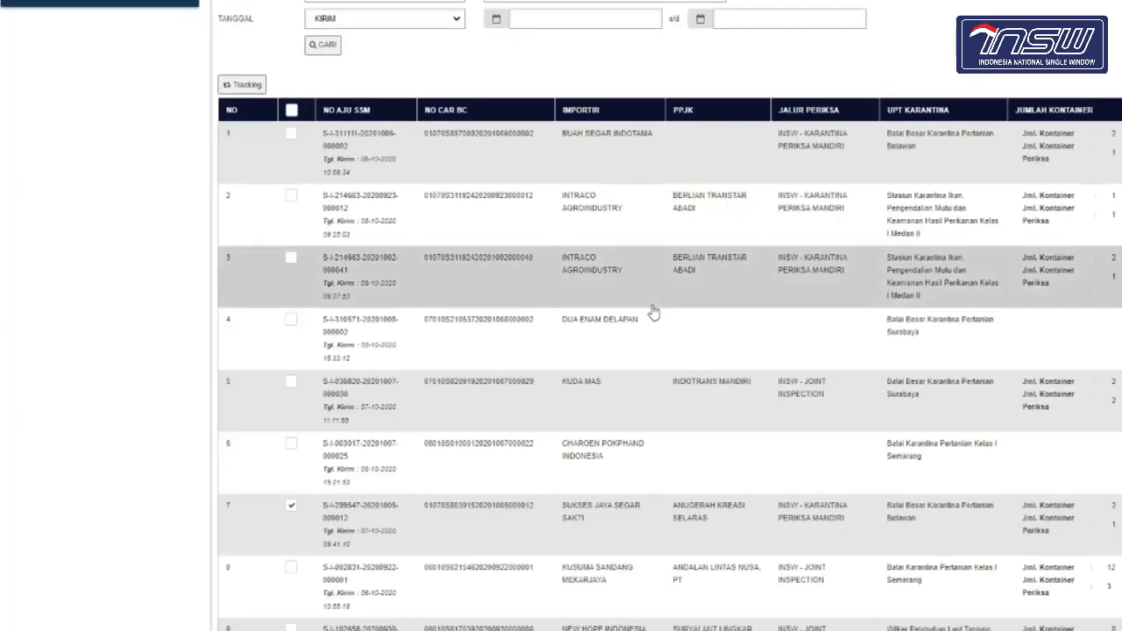
pyautogui.scroll(4, 653, 310)
pyautogui.scroll(-7, 654, 310)
pyautogui.scroll(5, 654, 310)
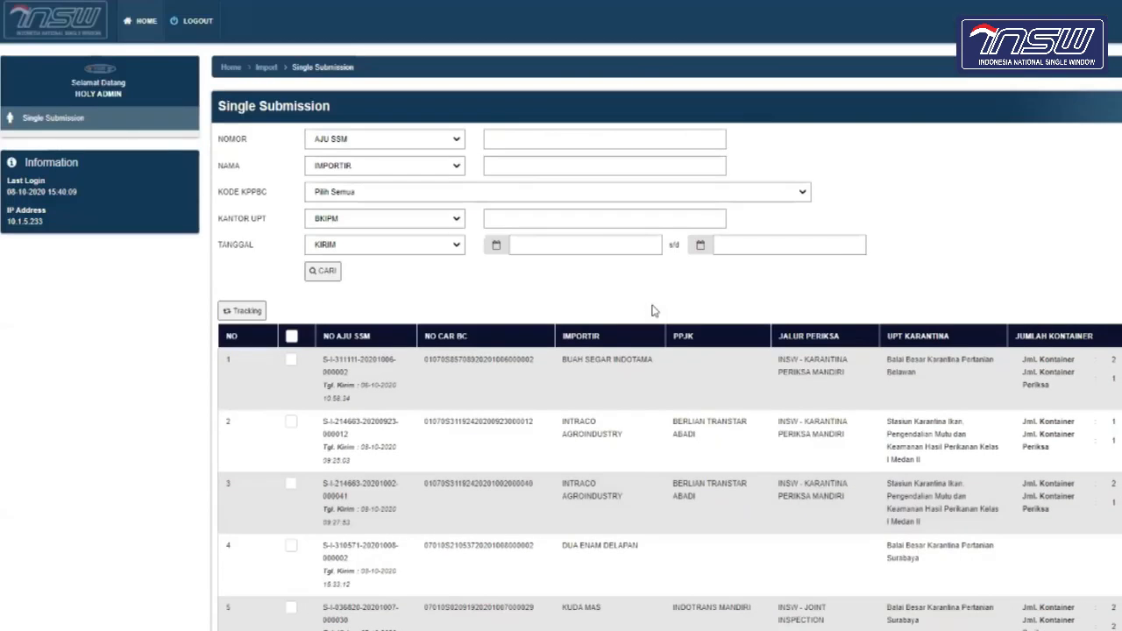
pyautogui.scroll(-5, 653, 311)
pyautogui.click(292, 321)
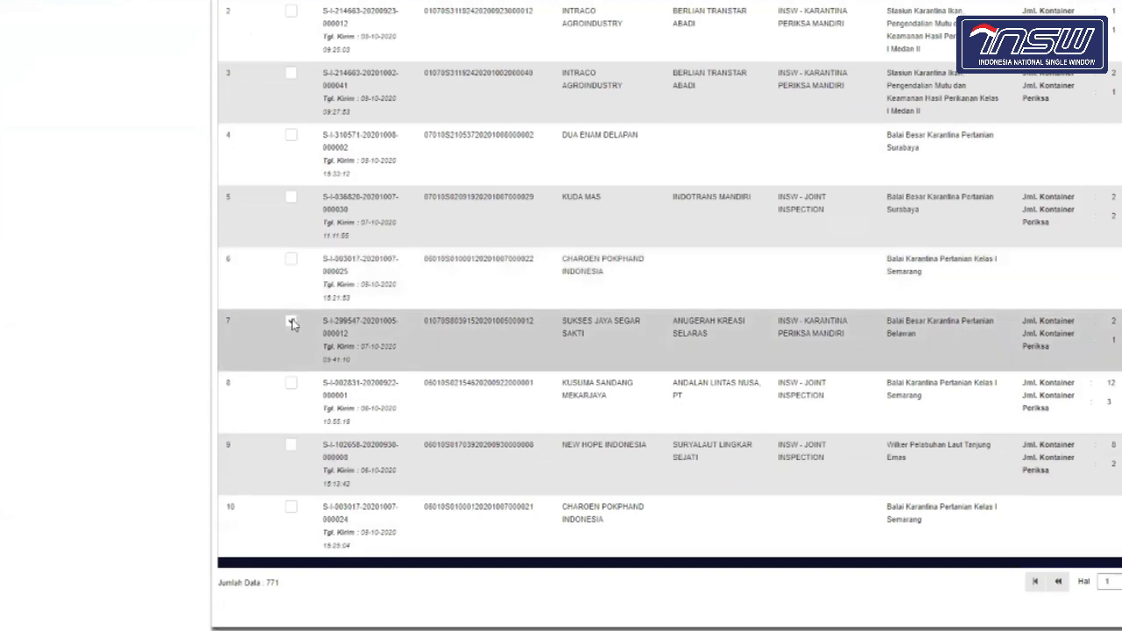
pyautogui.scroll(5, 292, 325)
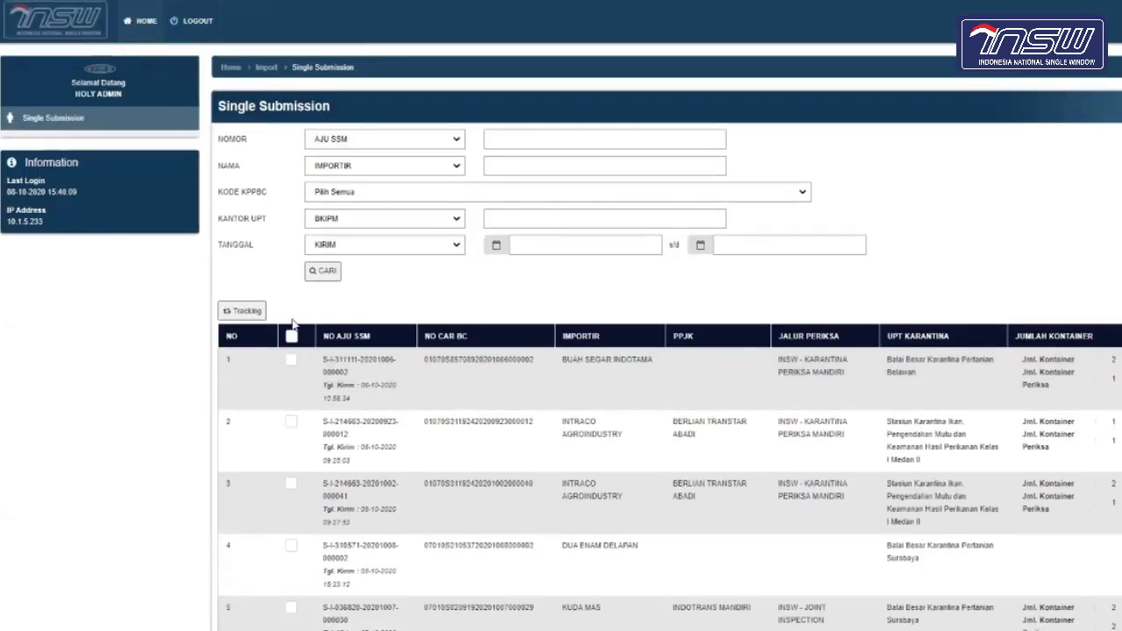
pyautogui.scroll(-5, 293, 324)
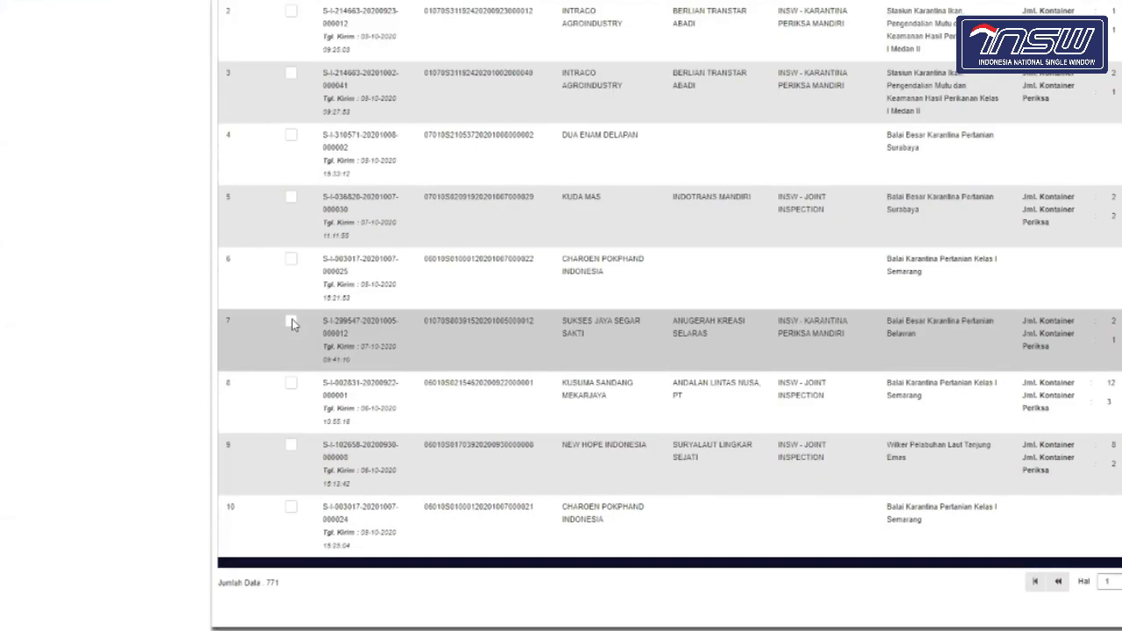
pyautogui.scroll(5, 292, 320)
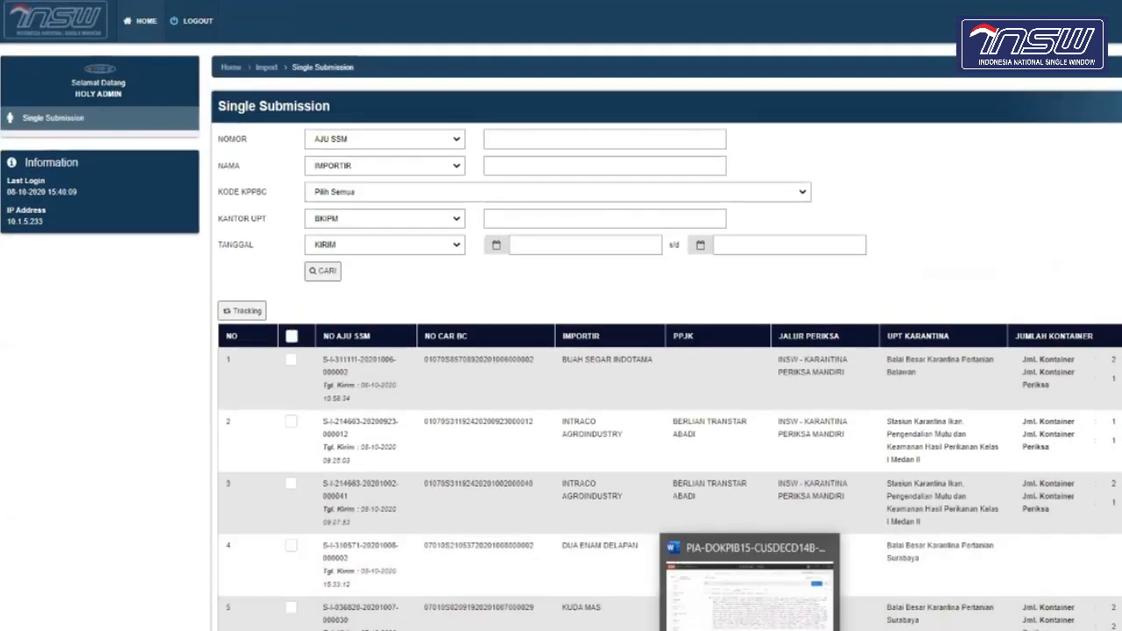
pyautogui.moveTo(919, 630)
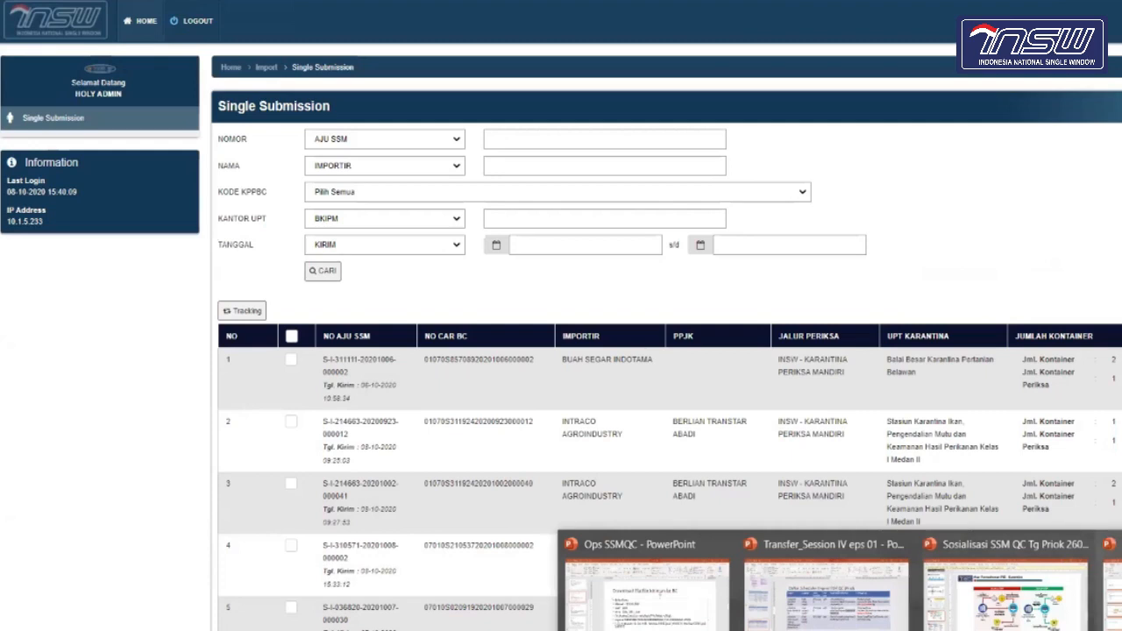